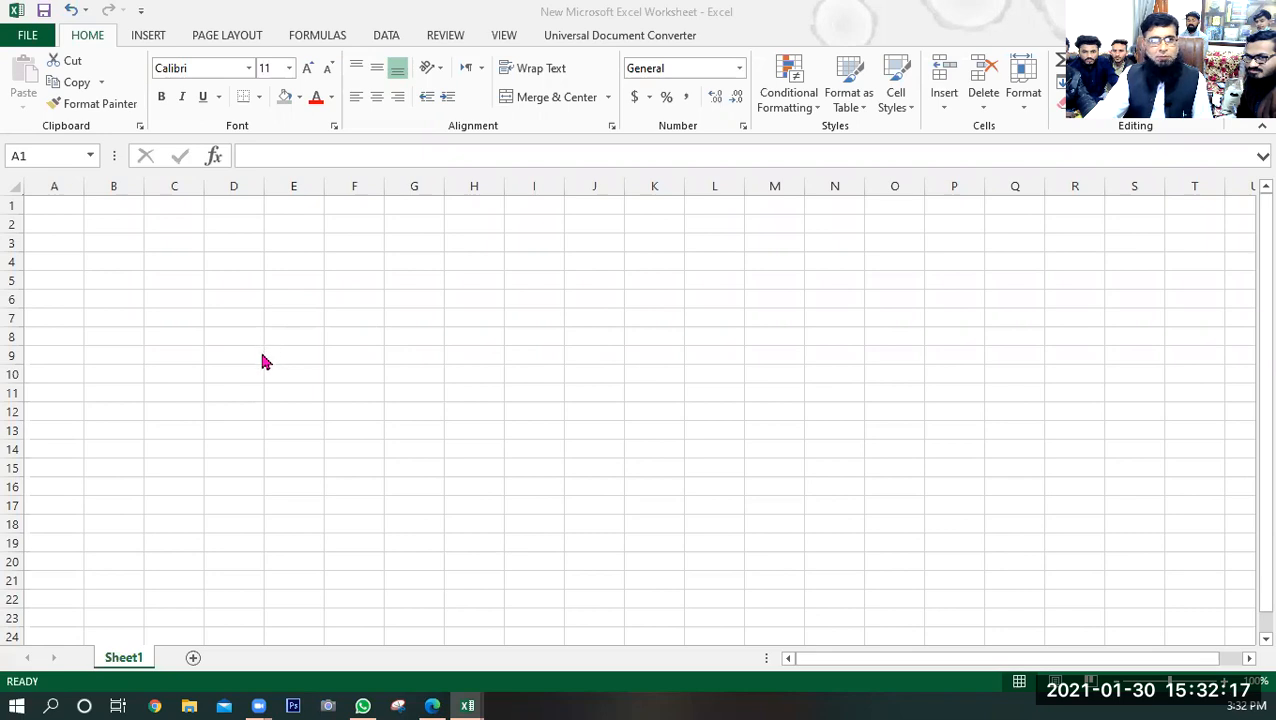
- Enter the title SALARY SHEET in cell A1
{"action": "left_click", "coordinate": [40, 204]}
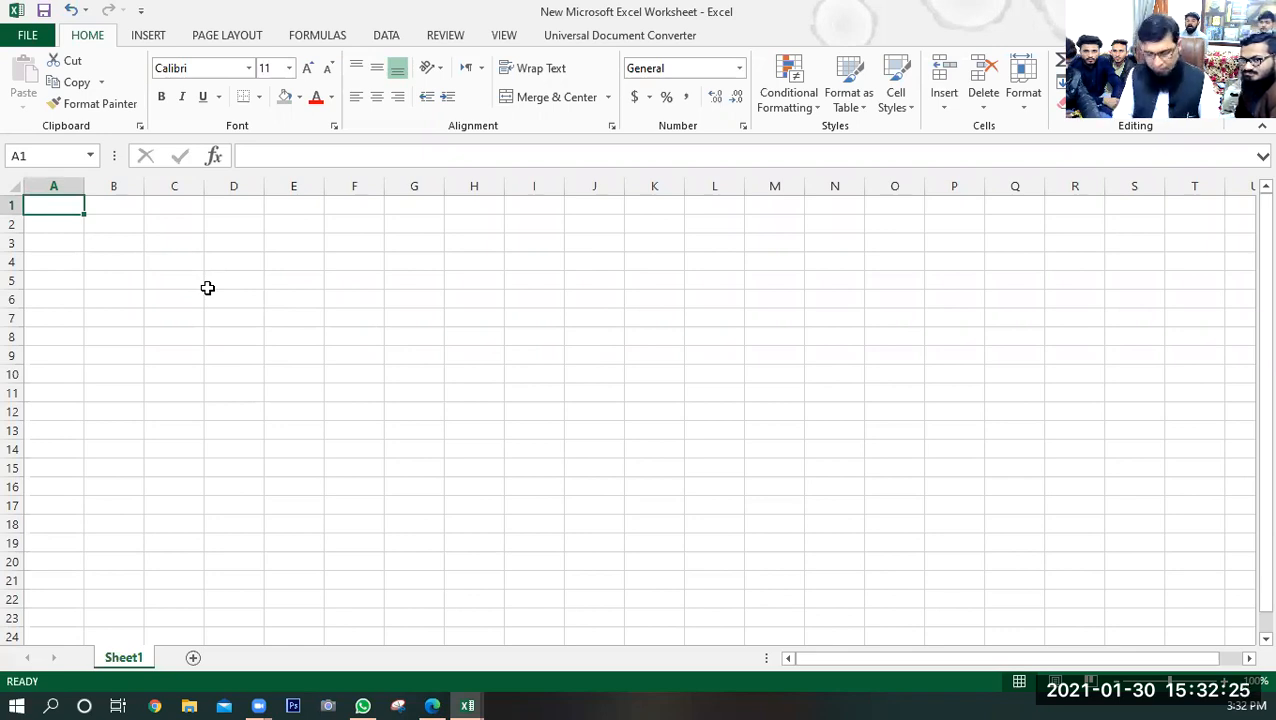
{"action": "type", "text": "SALAR"}
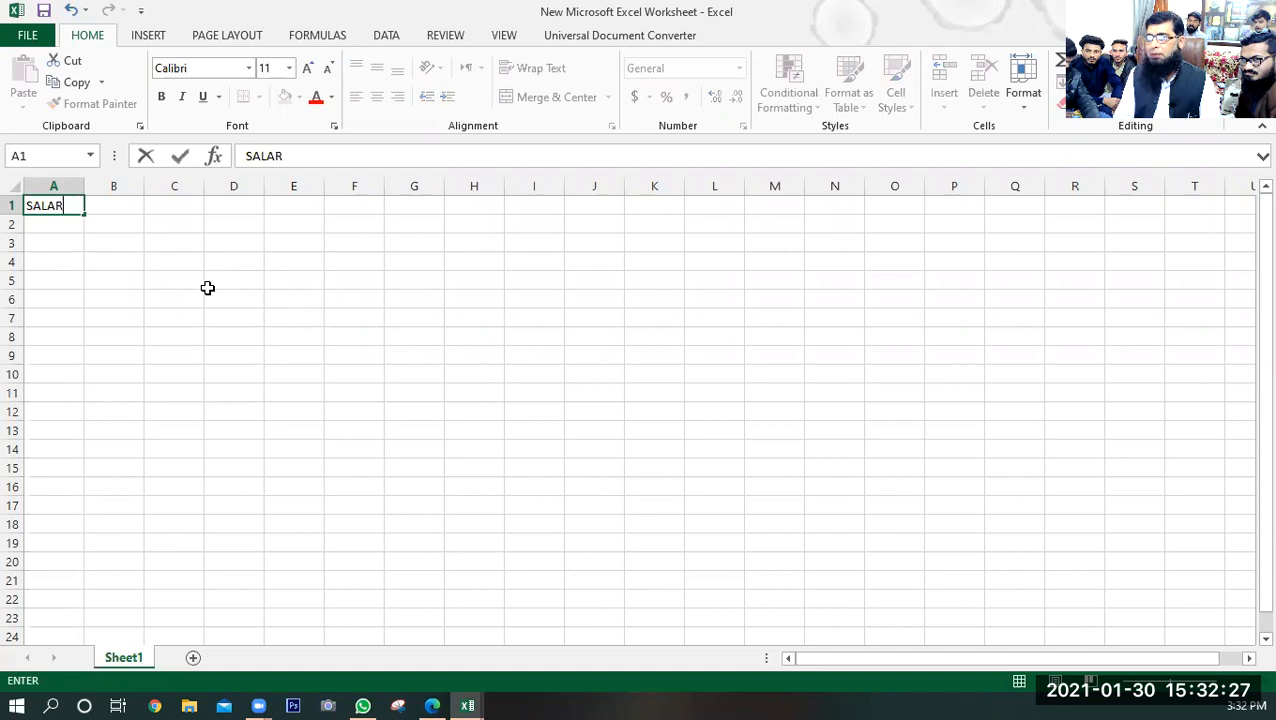
{"action": "type", "text": "Y SHEET"}
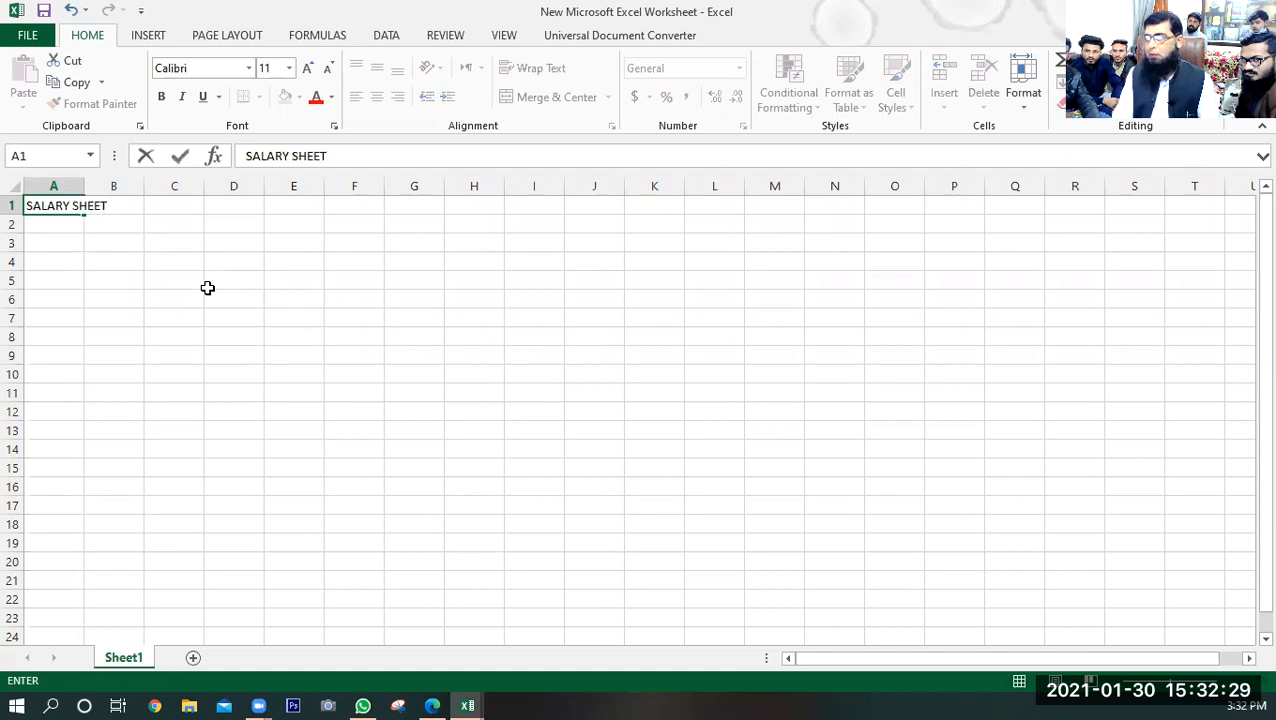
{"action": "key", "text": "Return"}
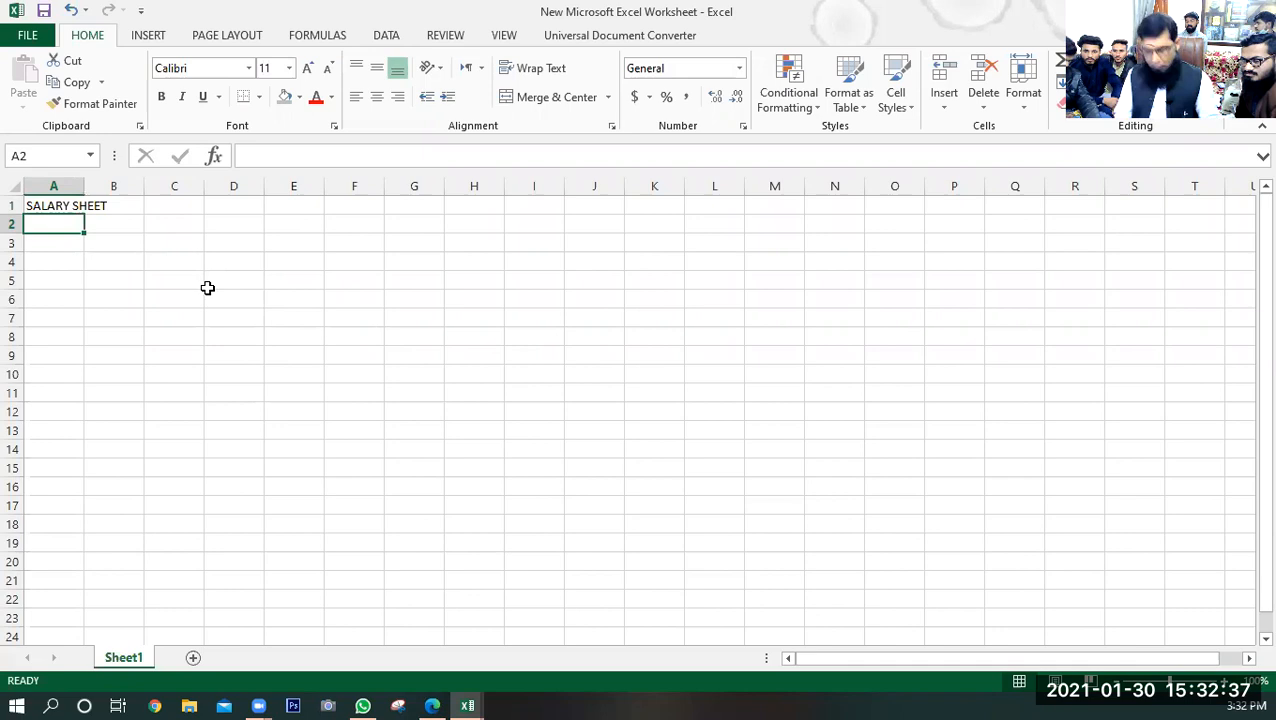
{"action": "type", "text": "Em"}
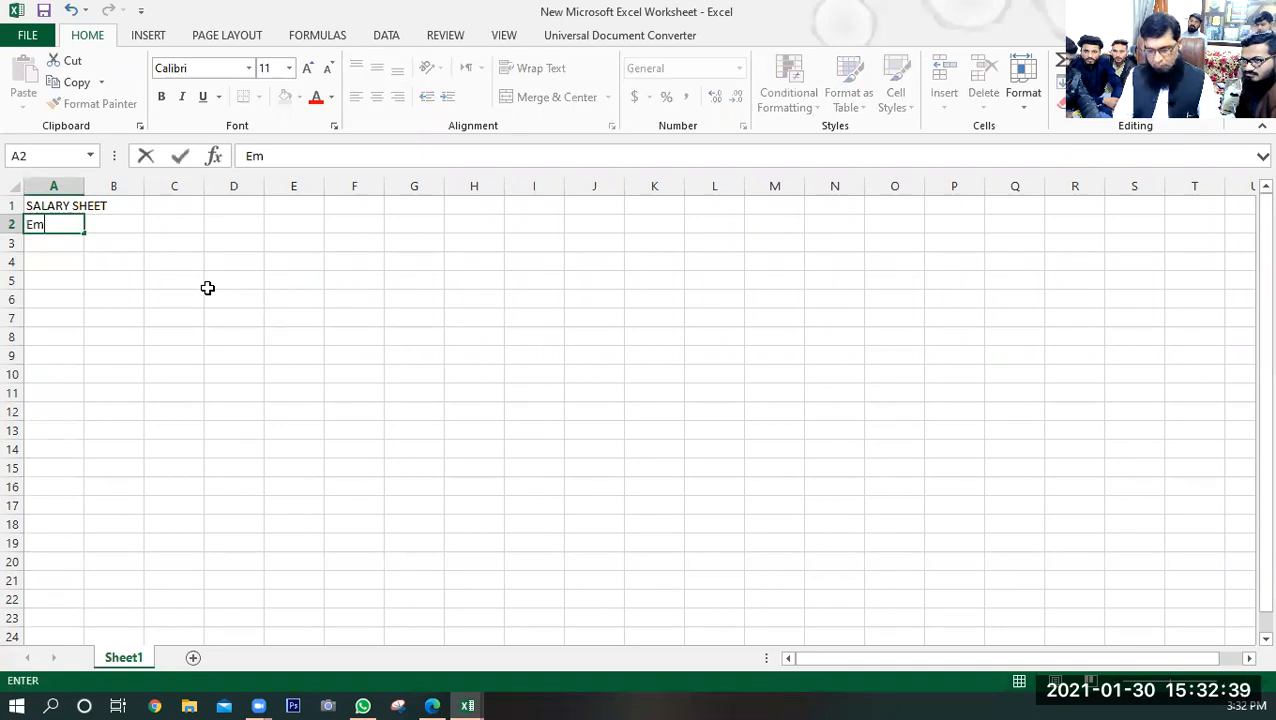
{"action": "type", "text": "ployee Name"}
{"action": "key", "text": "Tab"}
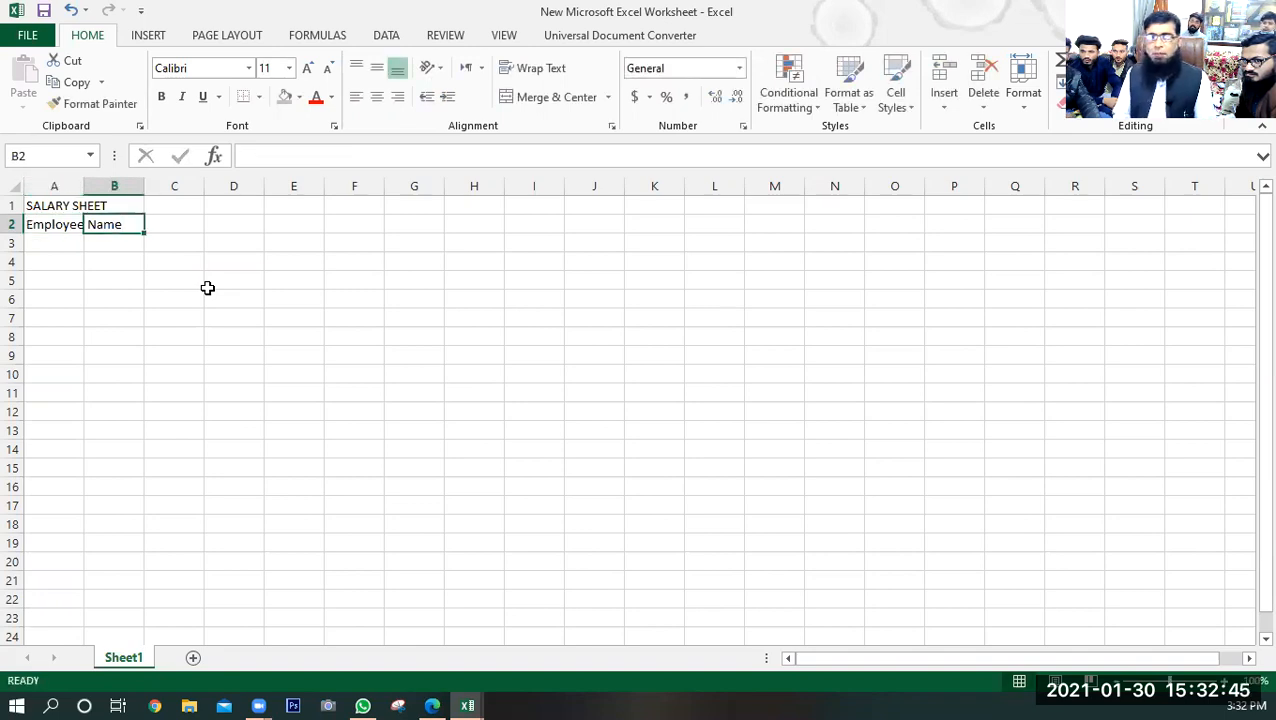
{"action": "key", "text": "Left"}
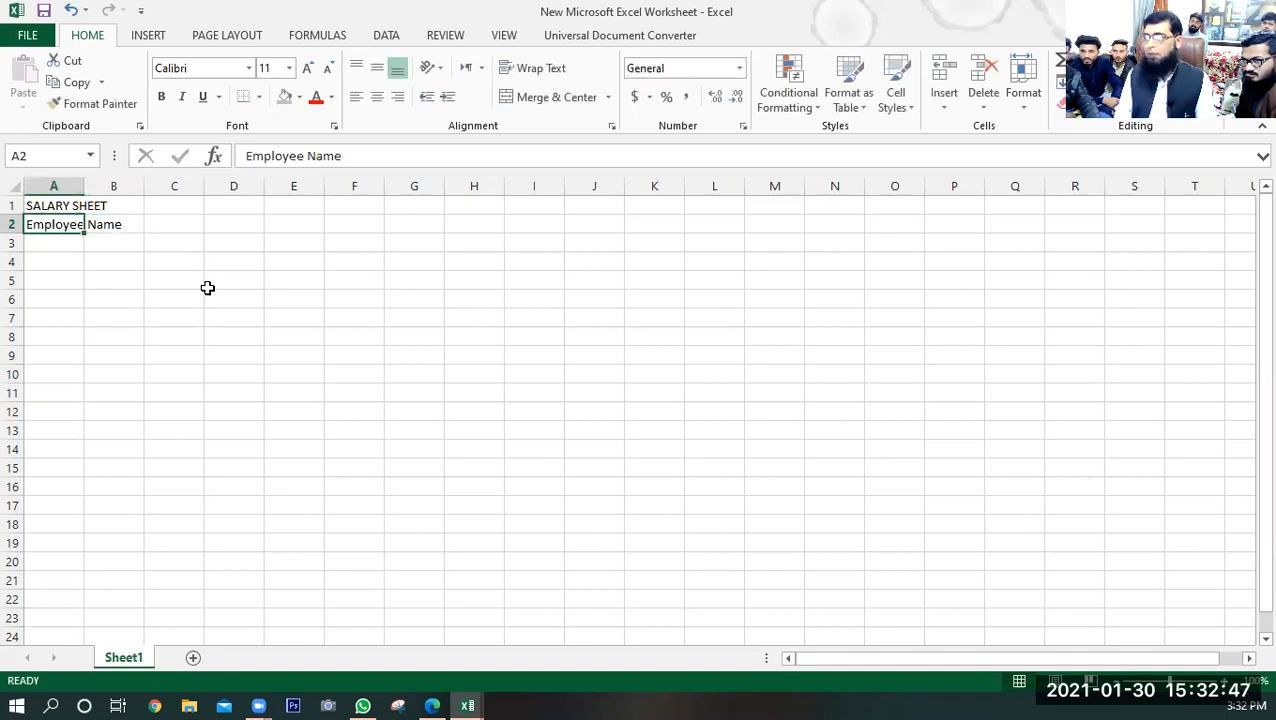
- Enter the column headers Employee # in A2 and Employee Name in B2
{"action": "type", "text": "Employee"}
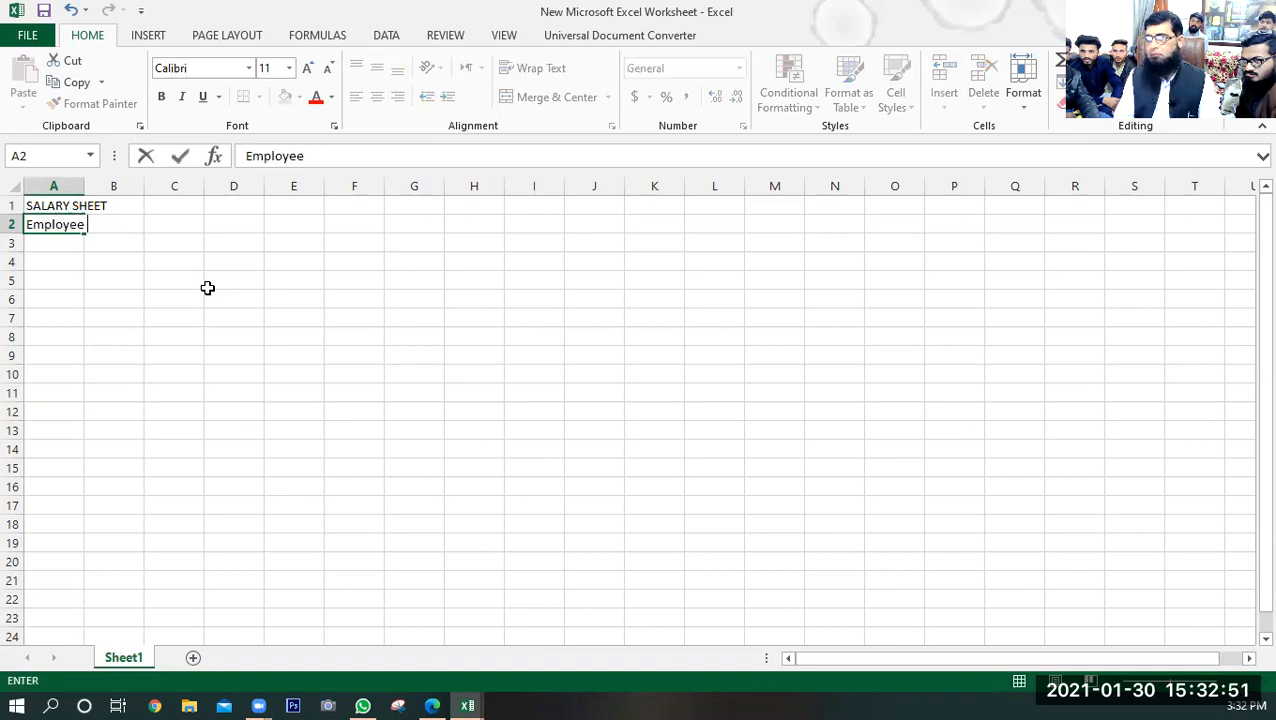
{"action": "type", "text": " #"}
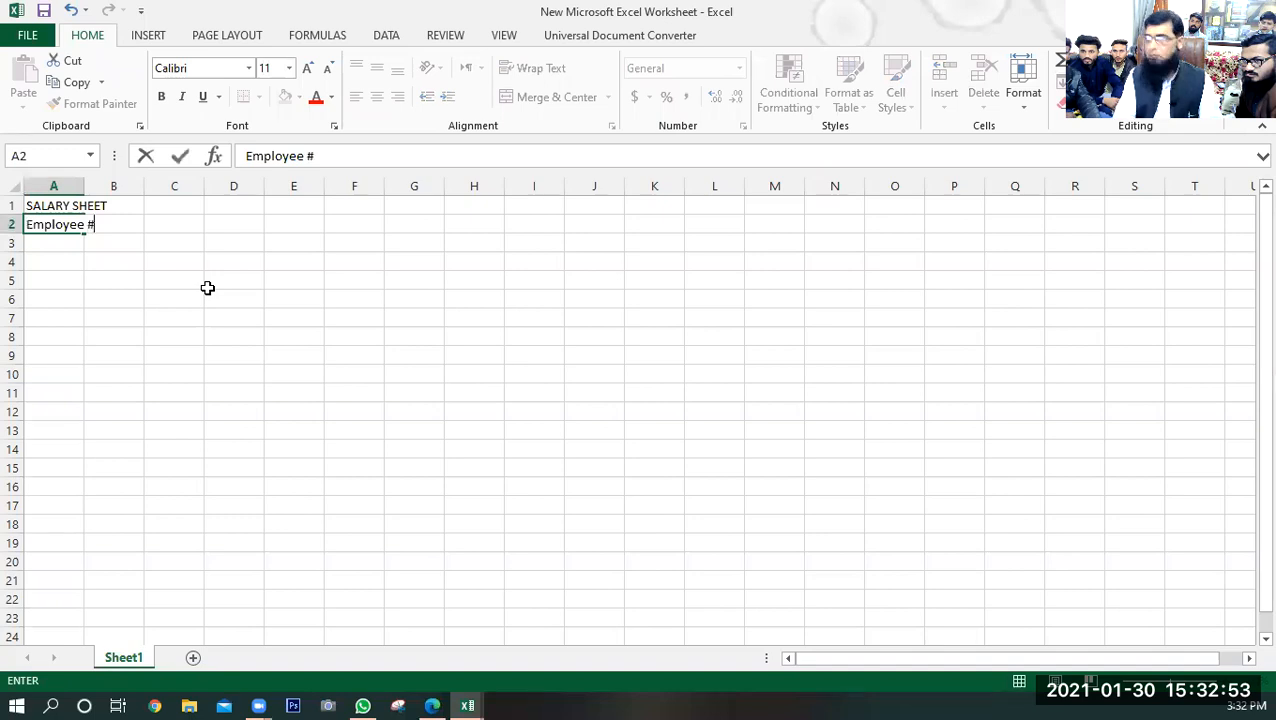
{"action": "key", "text": "Tab"}
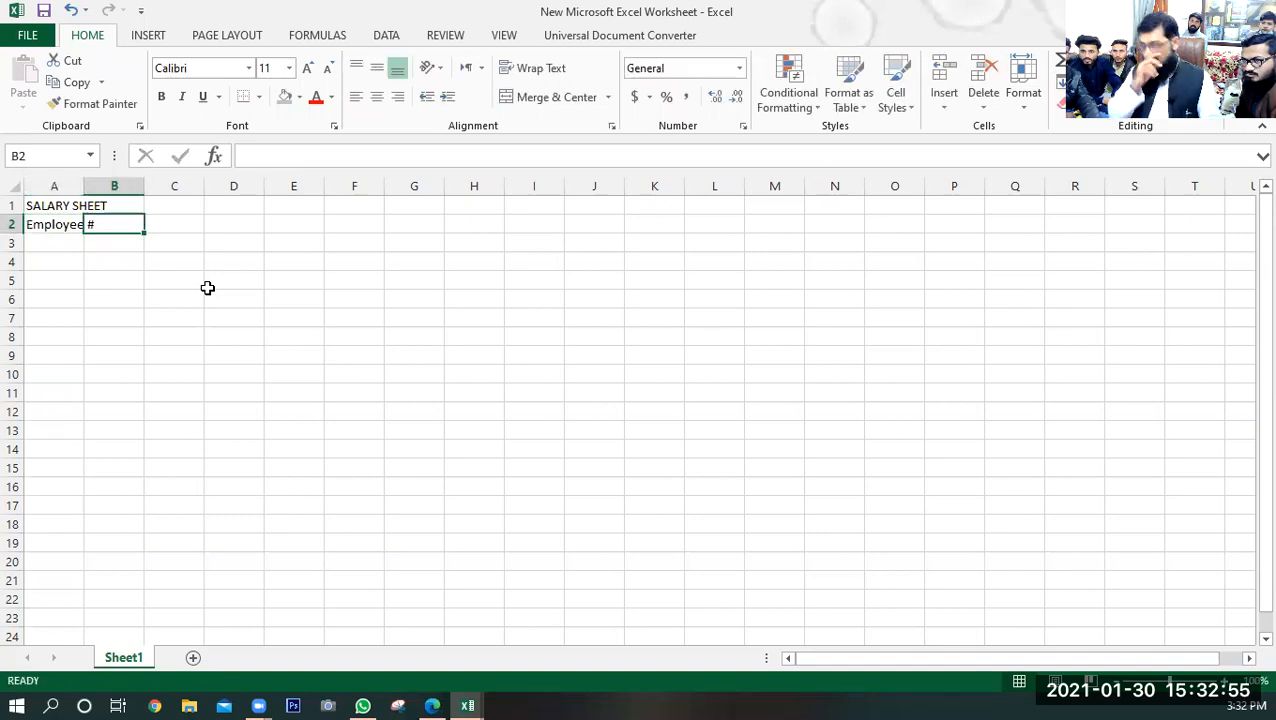
{"action": "type", "text": "Emp"}
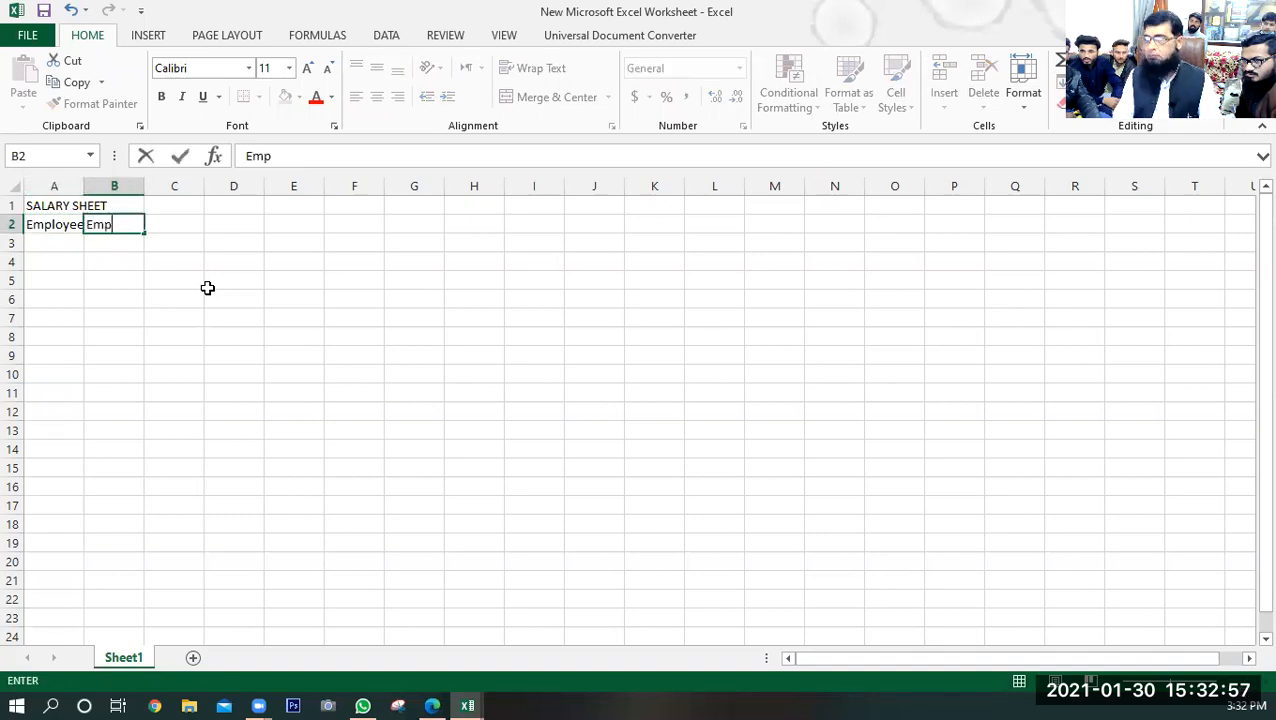
{"action": "type", "text": "loyee Name"}
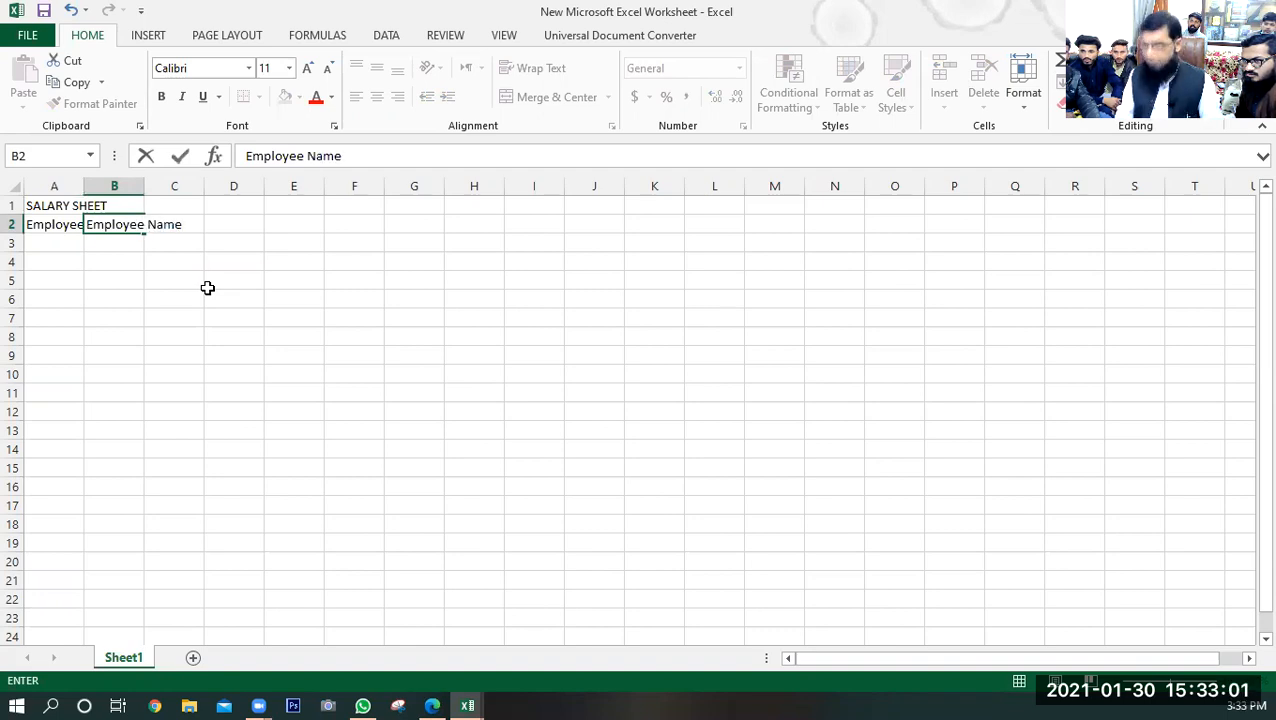
{"action": "key", "text": "Tab"}
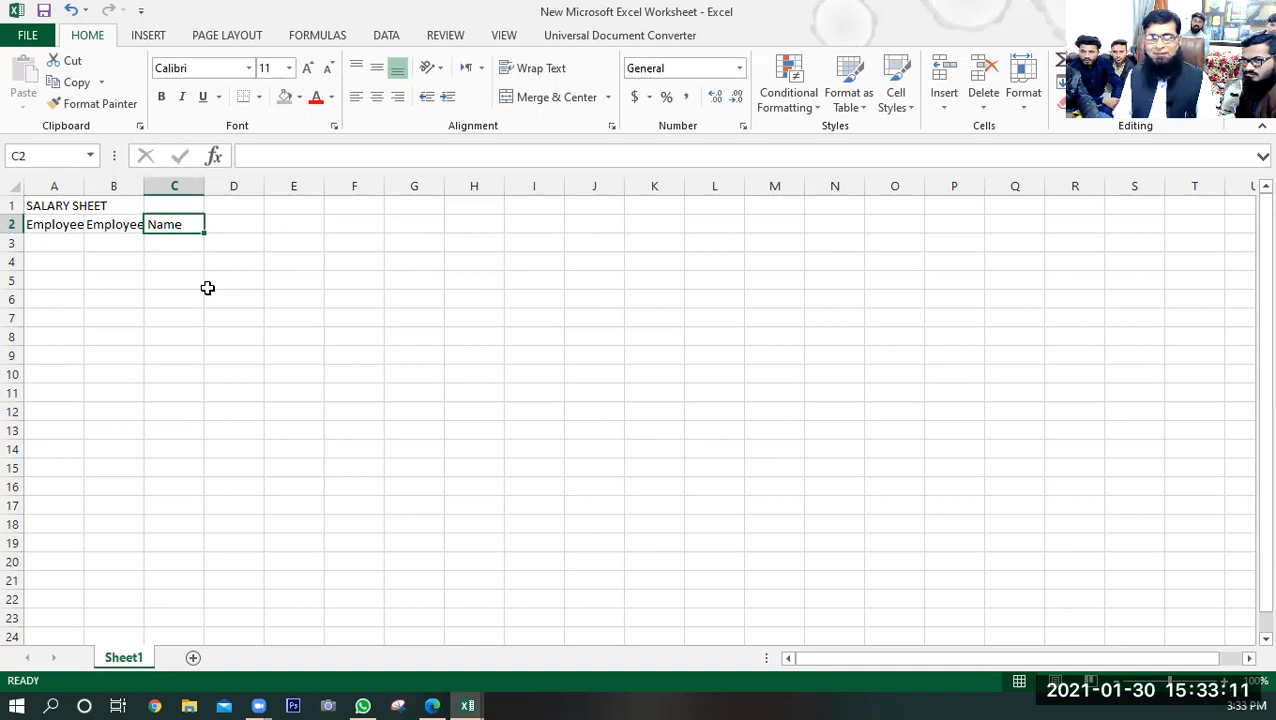
- Add the headers Designation in C2 and Basic Pay in D2
{"action": "type", "text": "Designation"}
{"action": "key", "text": "Tab"}
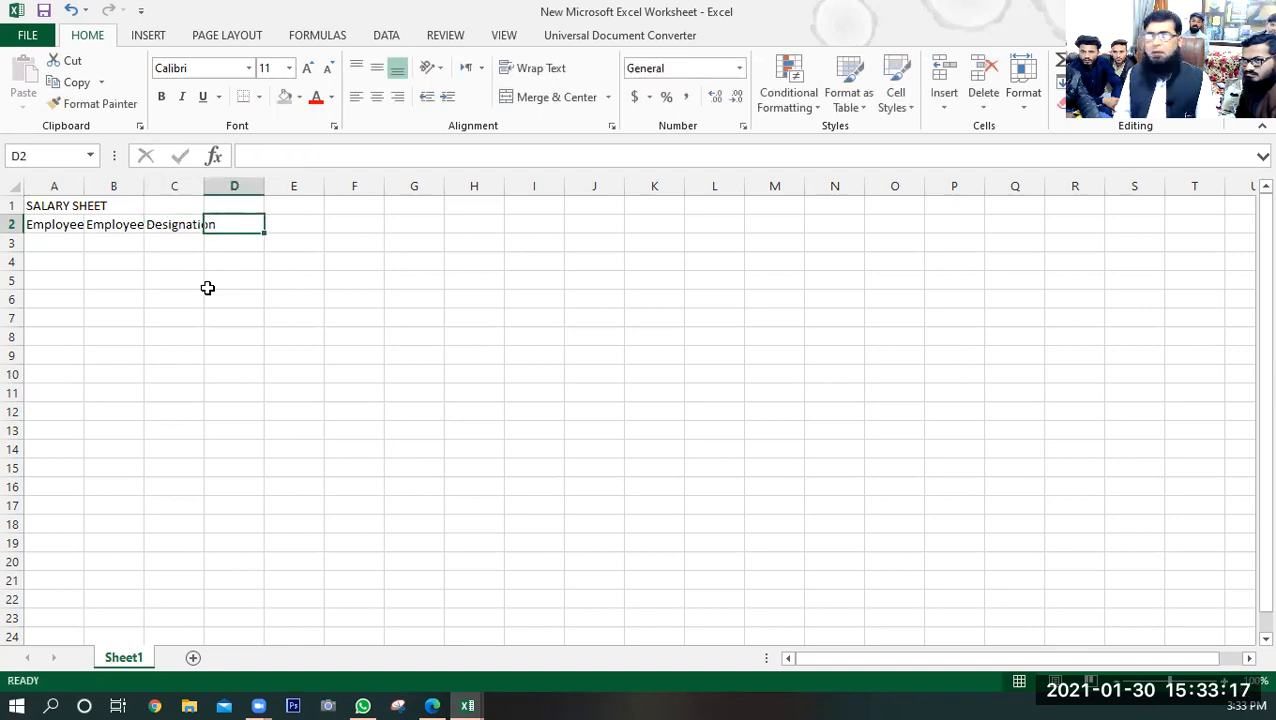
{"action": "type", "text": "Bas"}
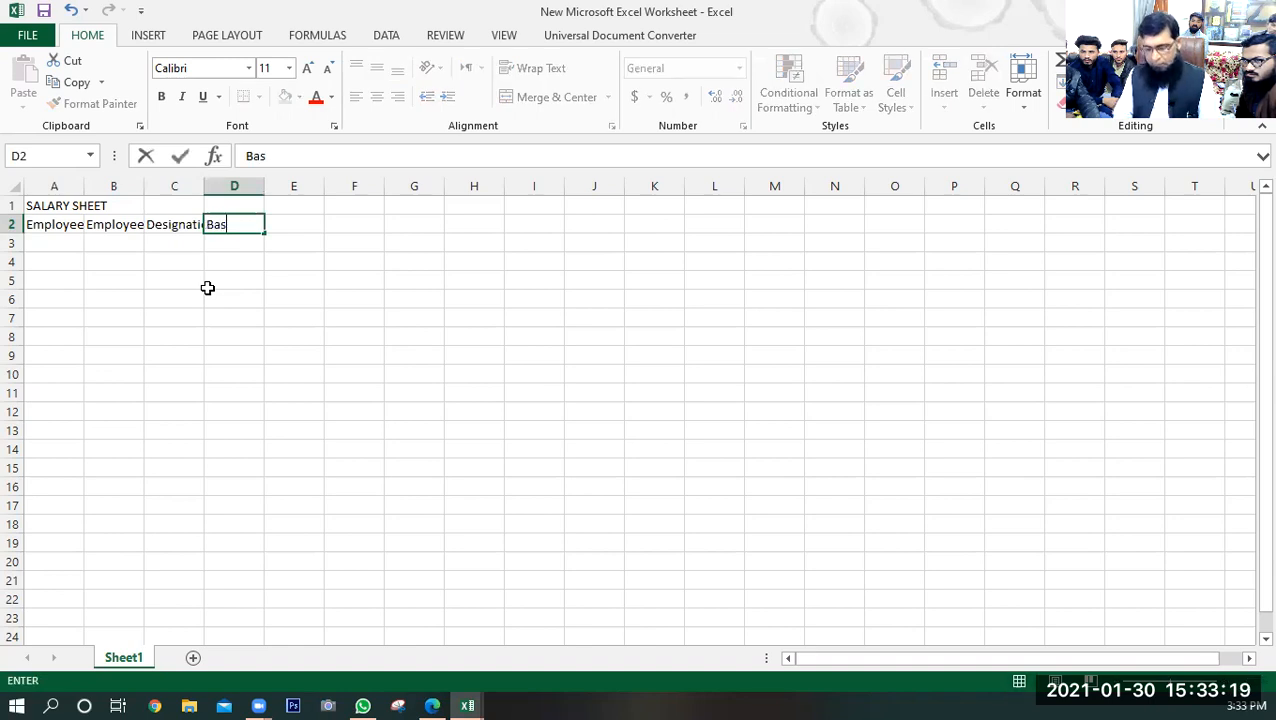
{"action": "type", "text": "ic "}
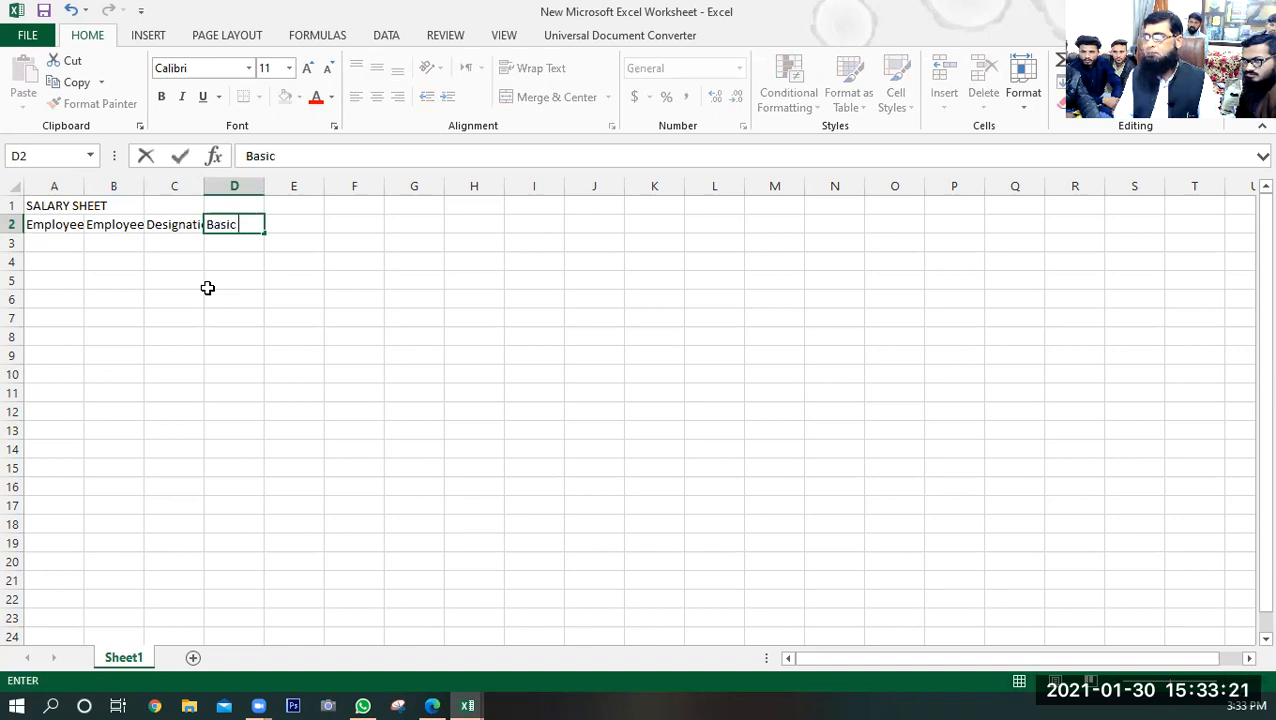
{"action": "type", "text": "Pay"}
{"action": "key", "text": "Tab"}
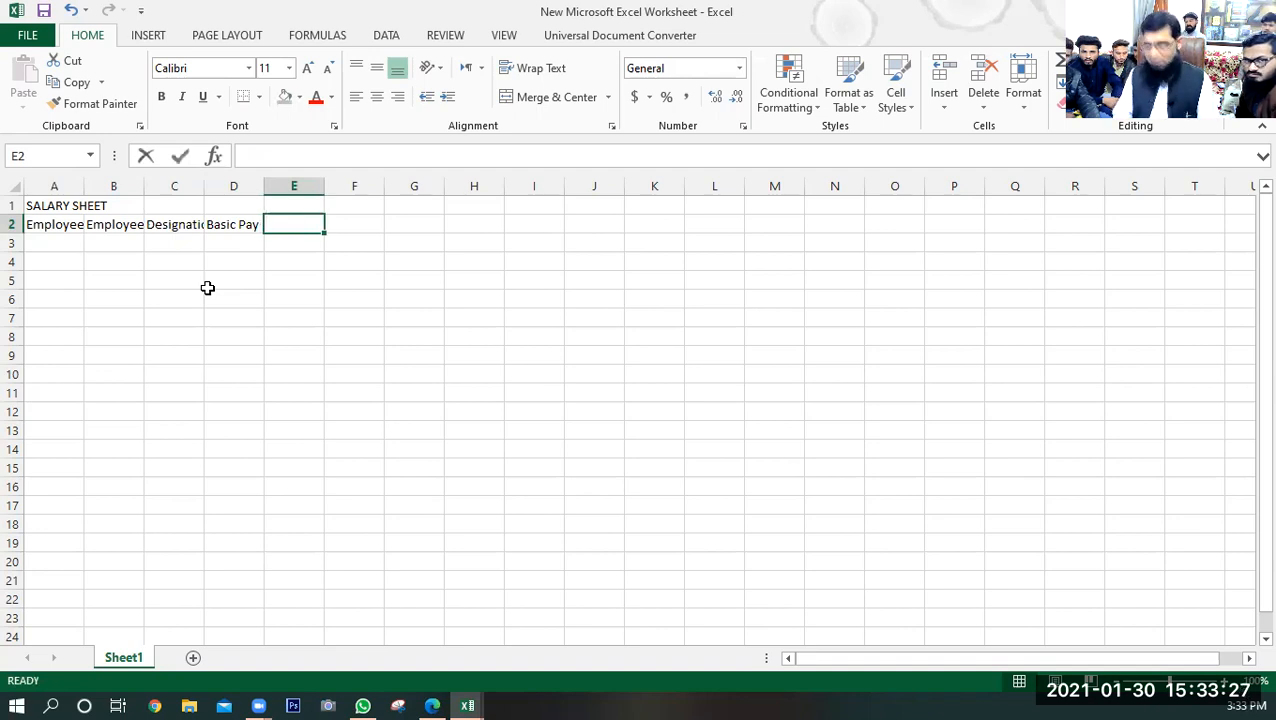
- Add the headers Attend in E2 and Salary in F2
{"action": "type", "text": "Attend"}
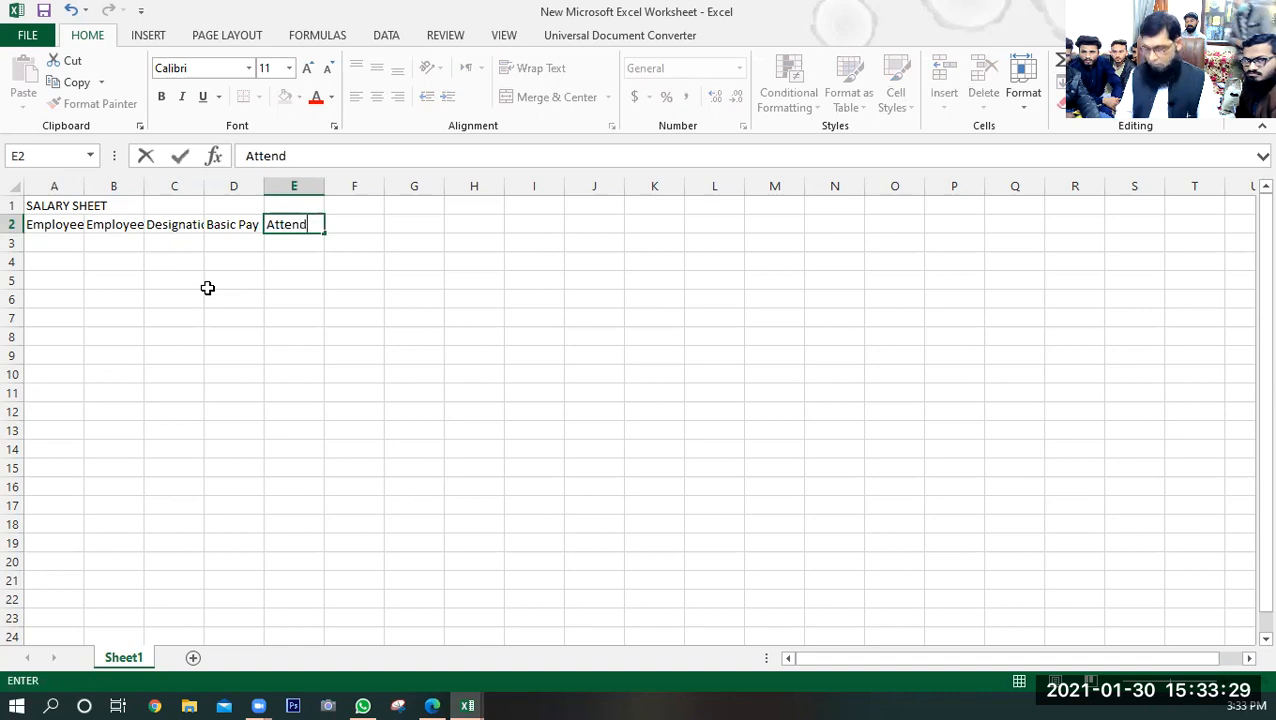
{"action": "key", "text": "Tab"}
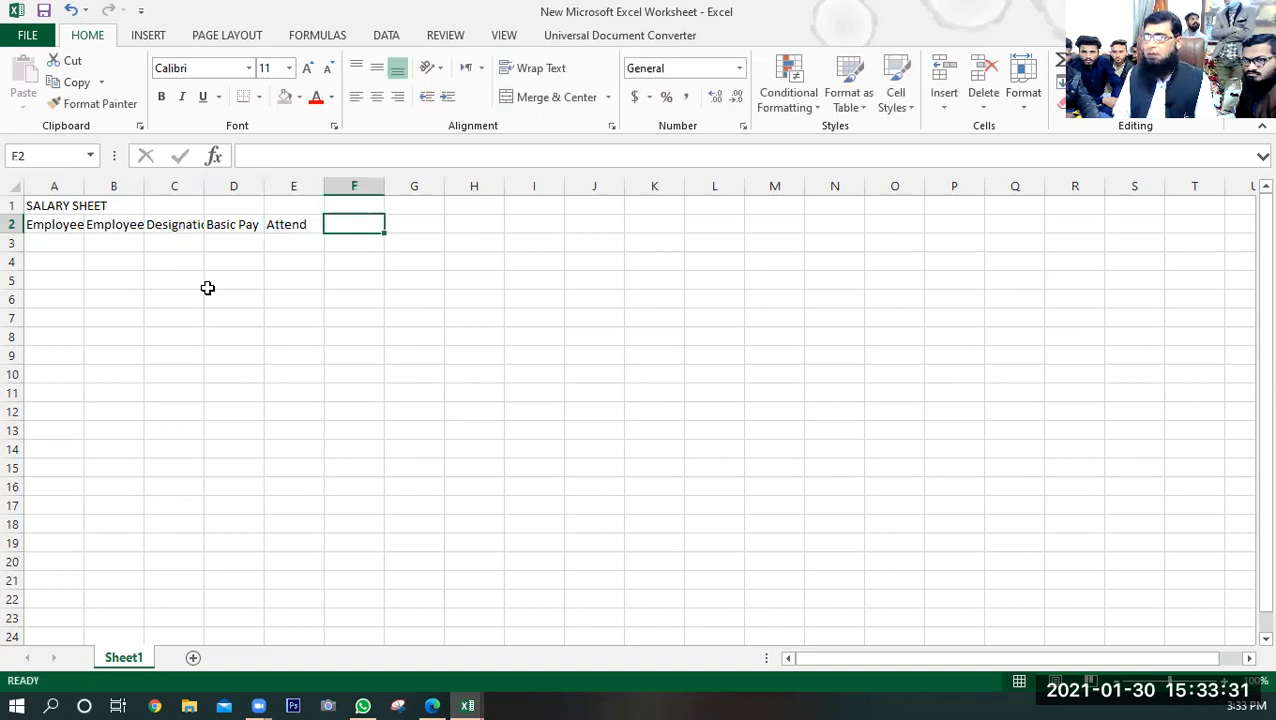
{"action": "type", "text": "Salary"}
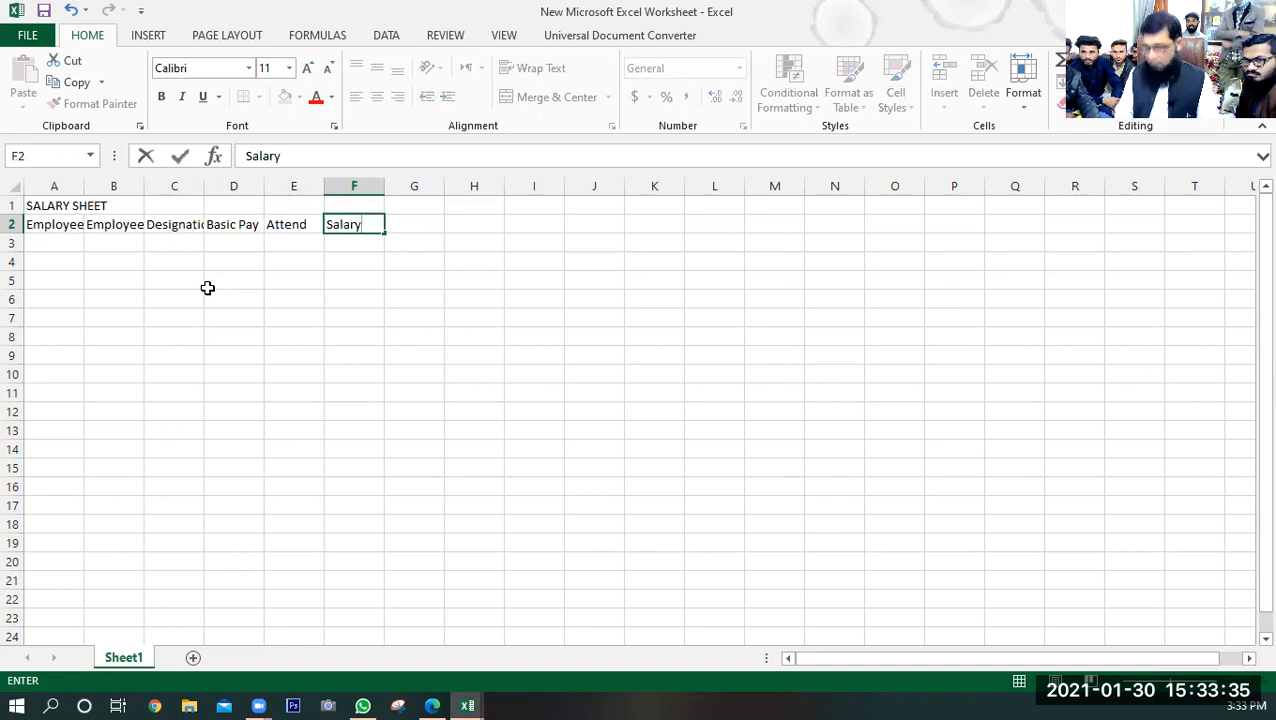
{"action": "key", "text": "Tab"}
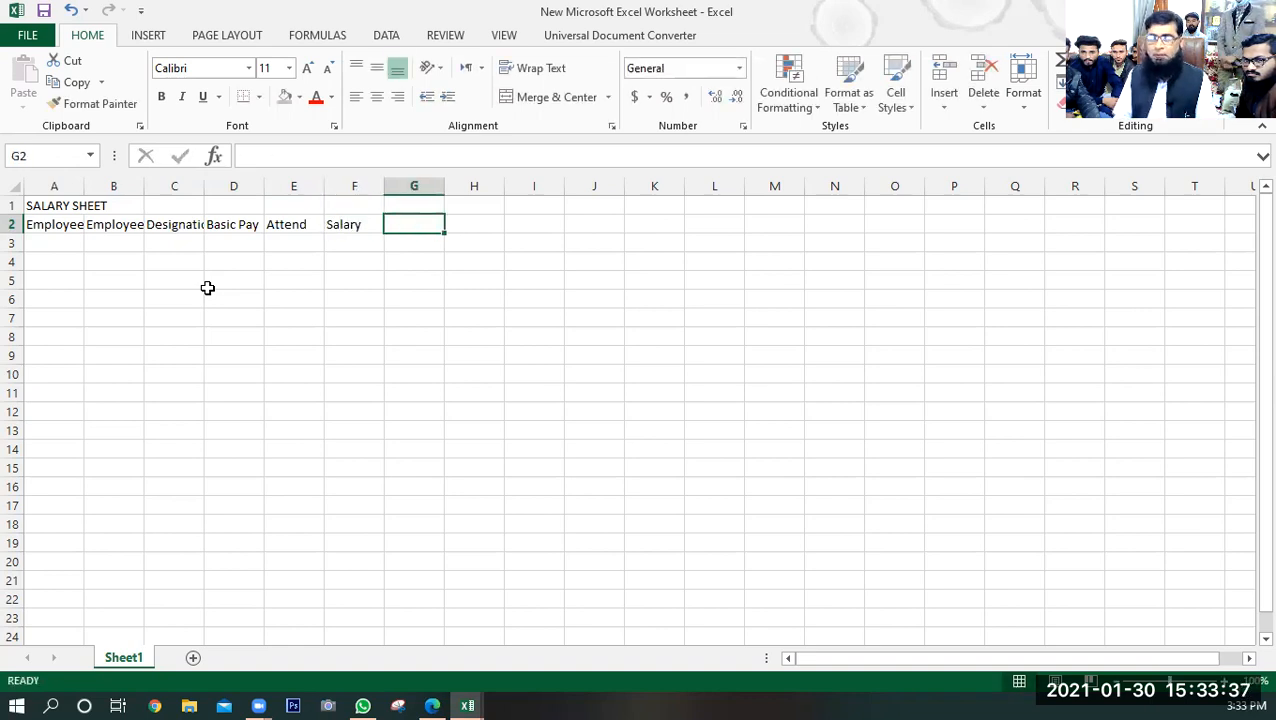
- Add the allowance headers House Rent in G2 and Conveyance in H2
{"action": "type", "text": "Ho"}
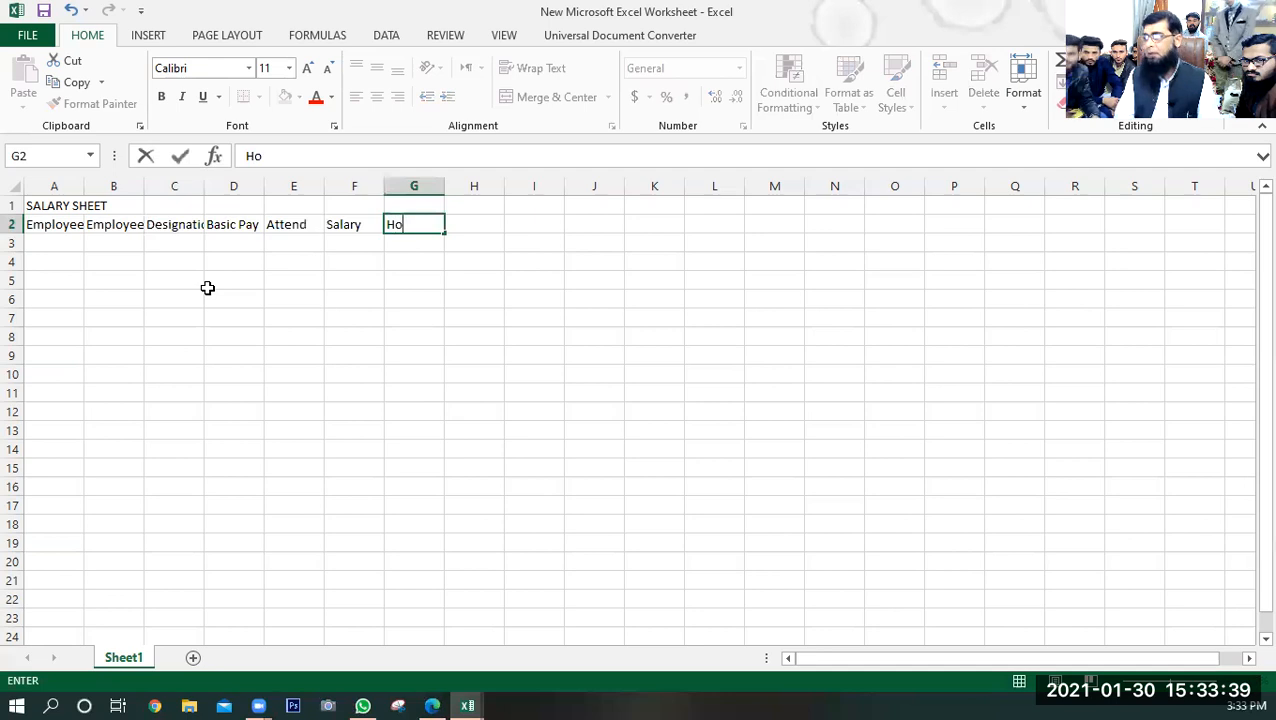
{"action": "type", "text": "use Rent"}
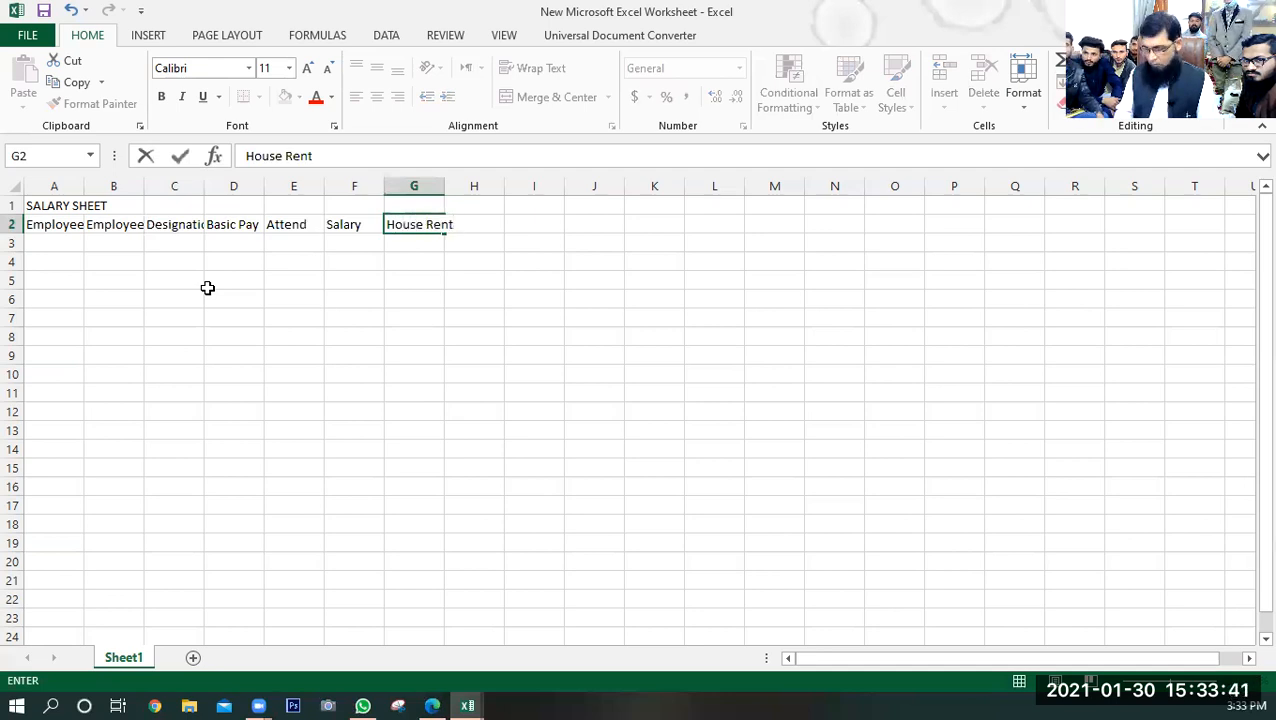
{"action": "key", "text": "Tab"}
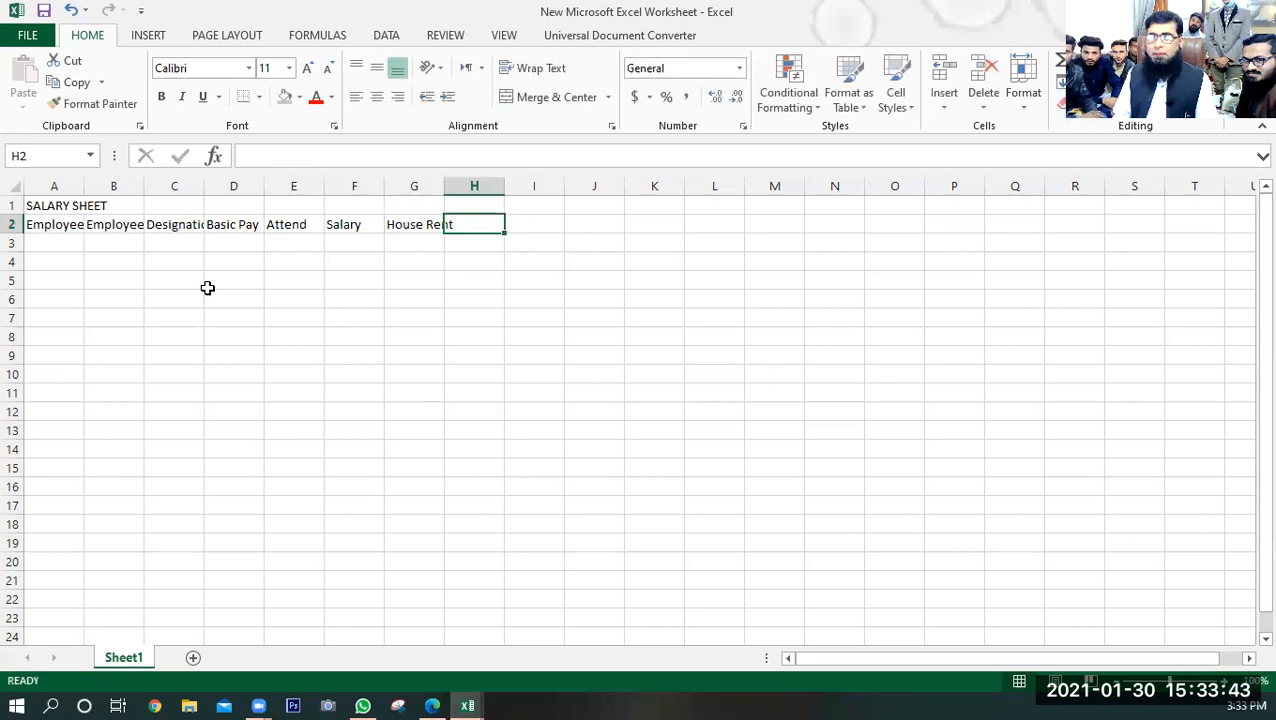
{"action": "type", "text": "C"}
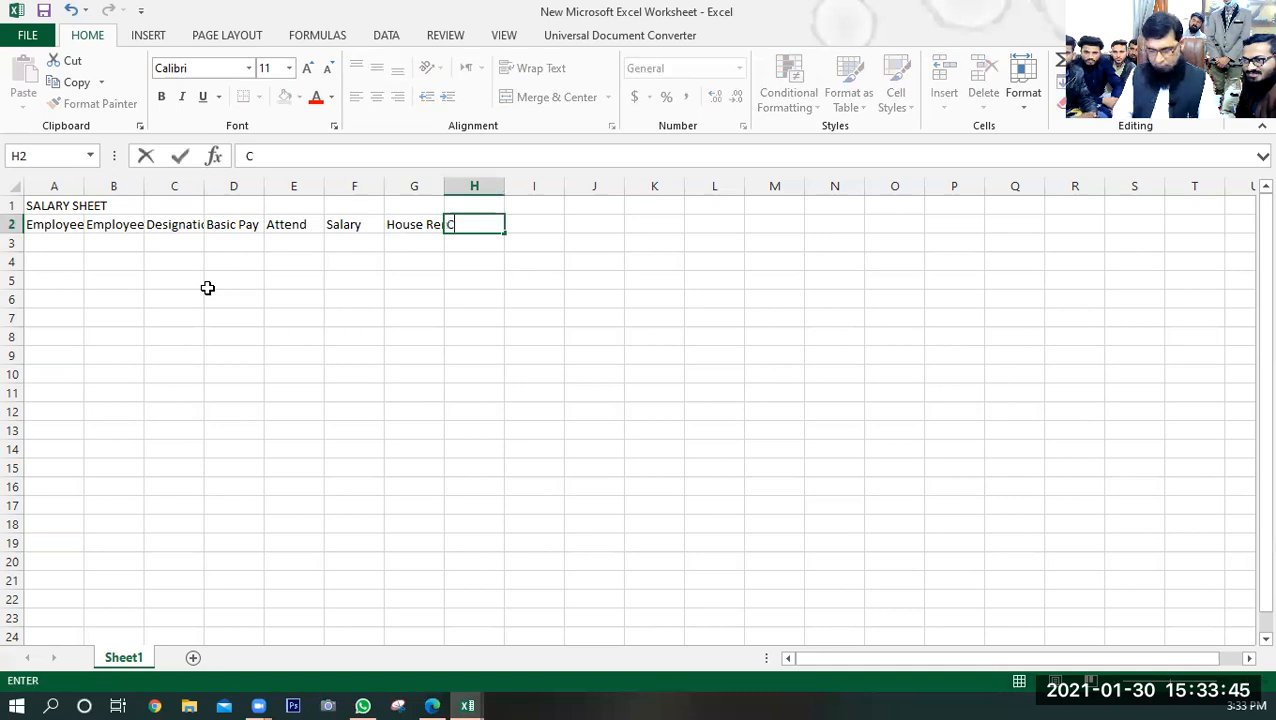
{"action": "type", "text": "onveyance"}
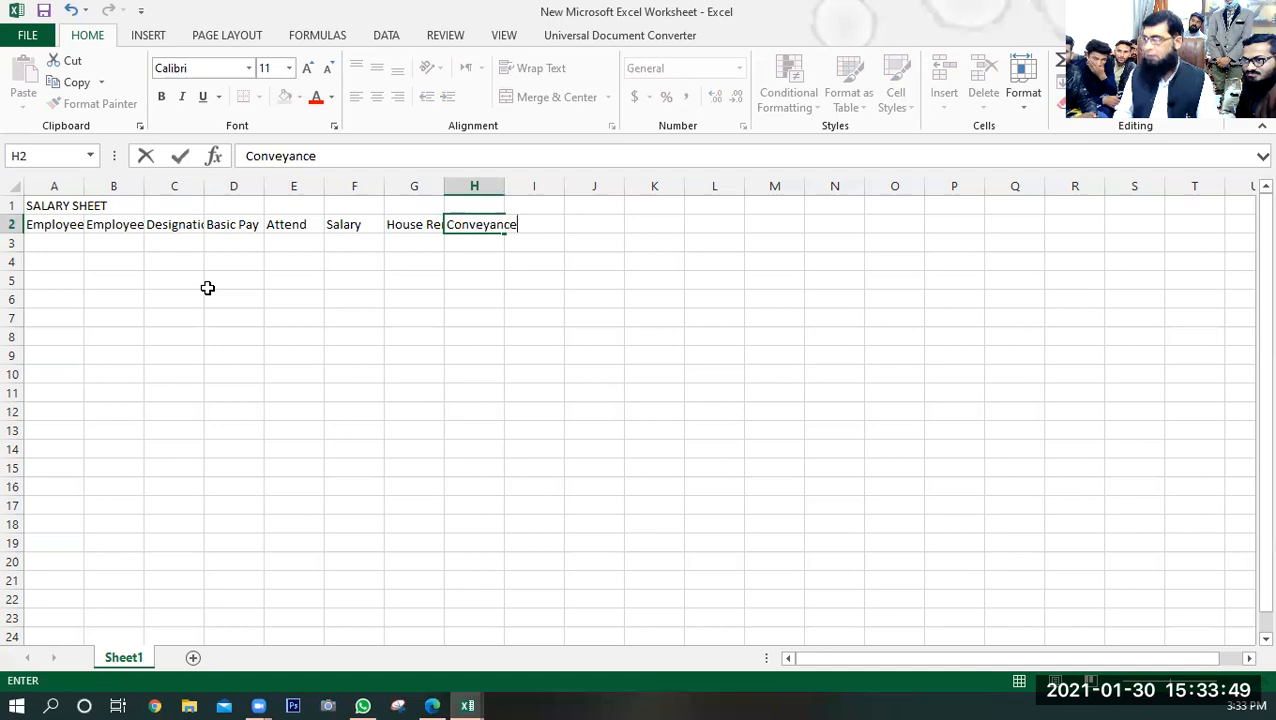
{"action": "key", "text": "Tab"}
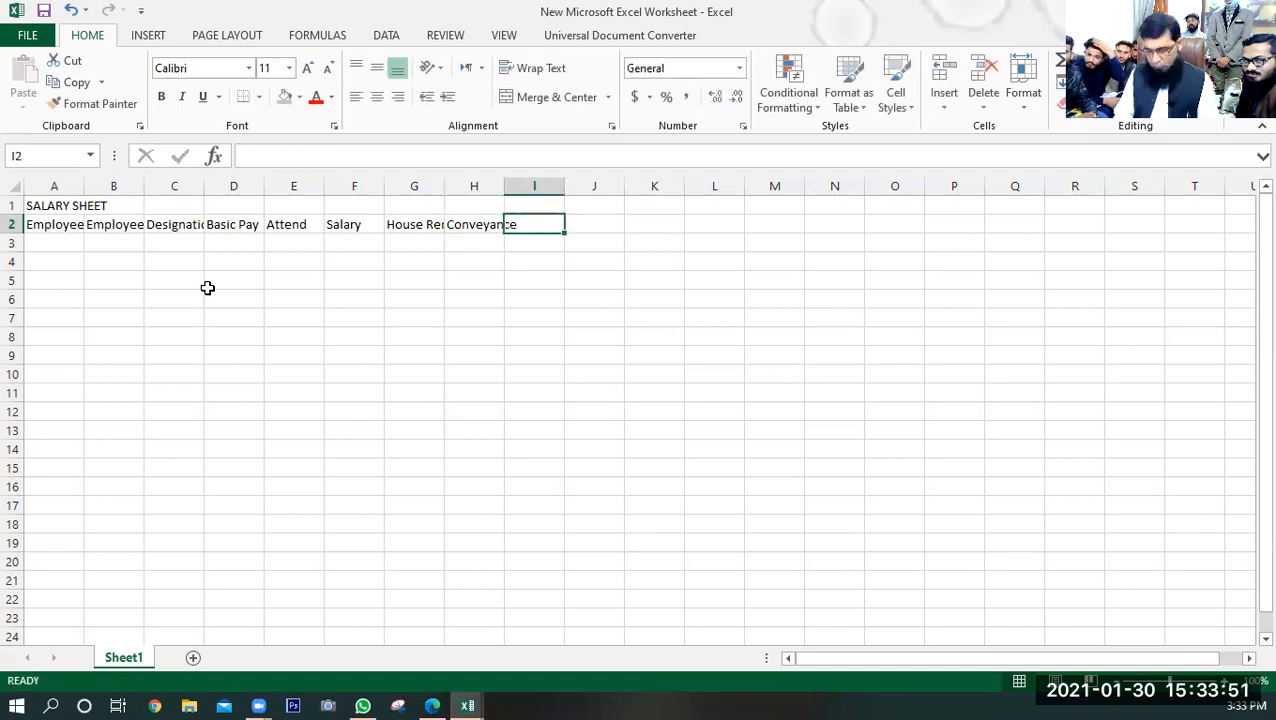
- Fill cells I2 to K2 with the headers Gross, Income Tax and Gp Fund
{"action": "type", "text": "Gross"}
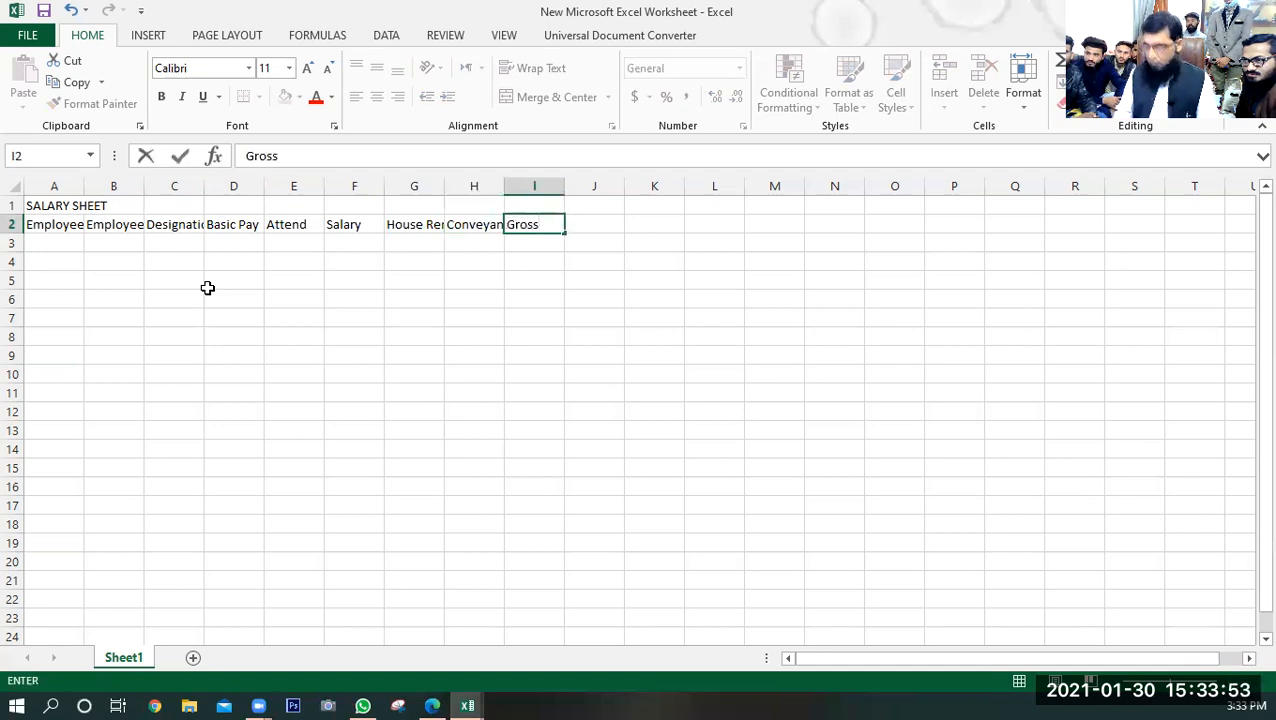
{"action": "key", "text": "Tab"}
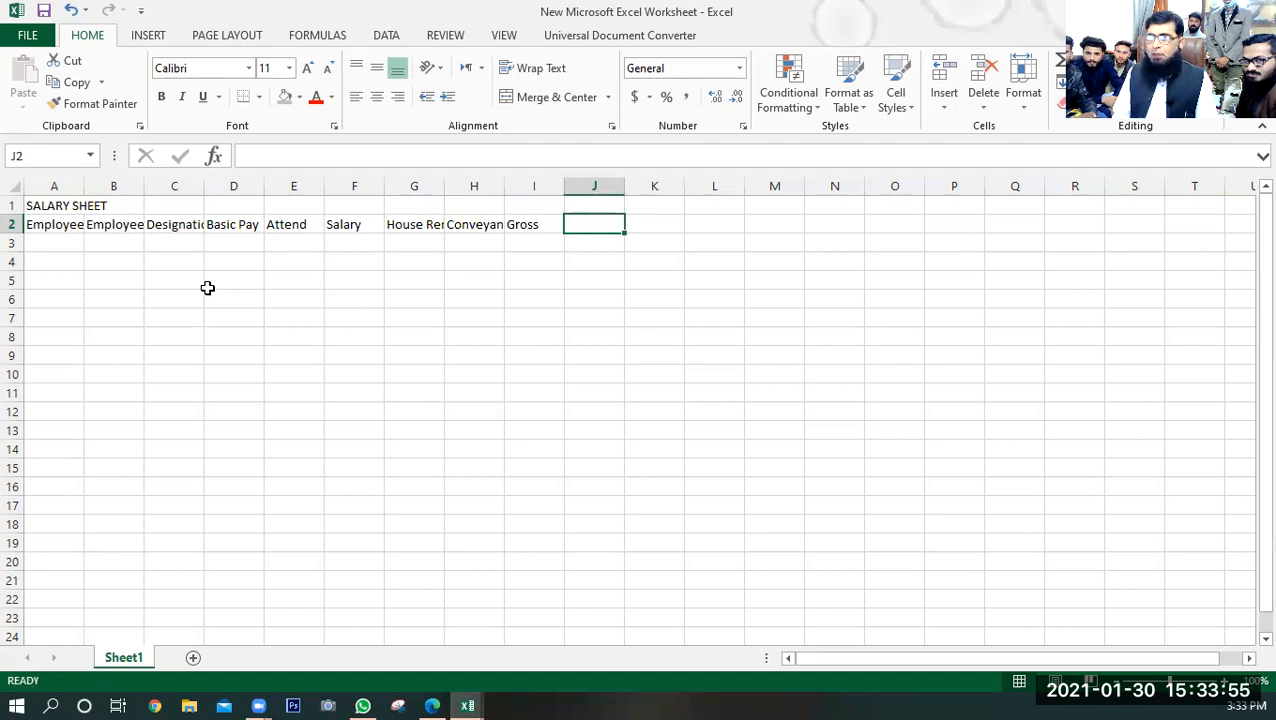
{"action": "type", "text": "Incom"}
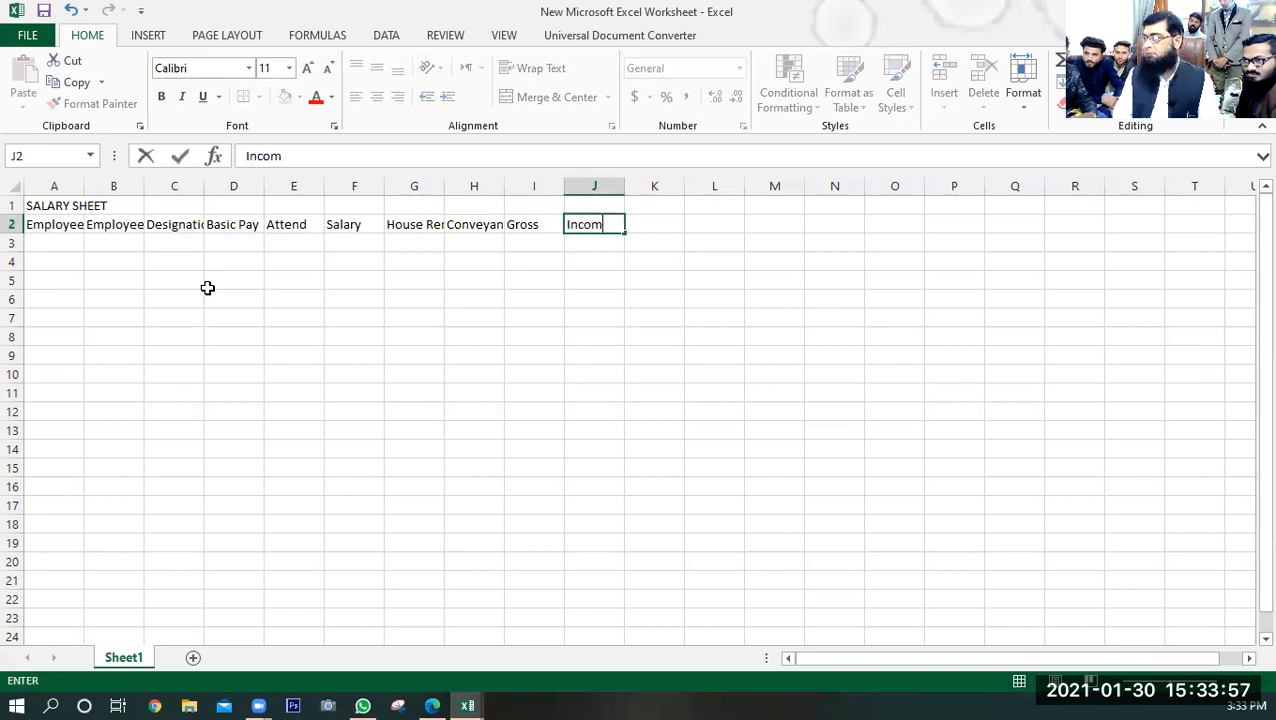
{"action": "type", "text": "e Tax"}
{"action": "key", "text": "Tab"}
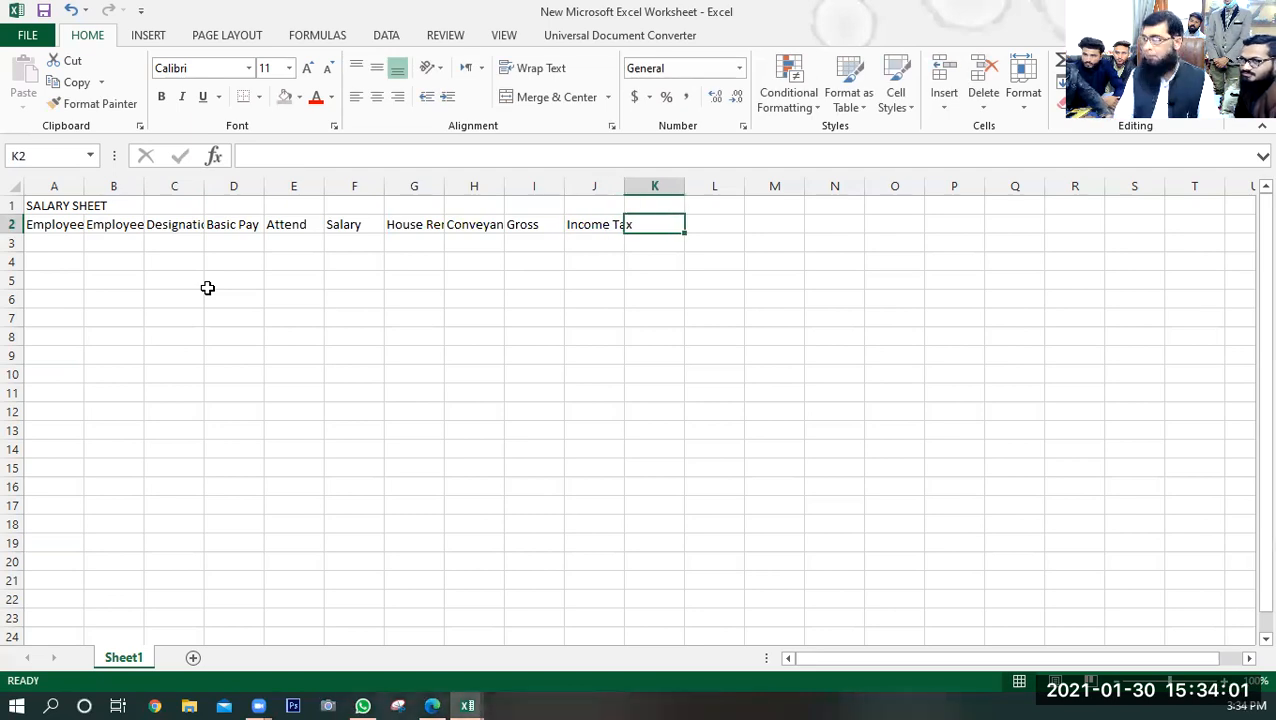
{"action": "type", "text": "Gp Fund"}
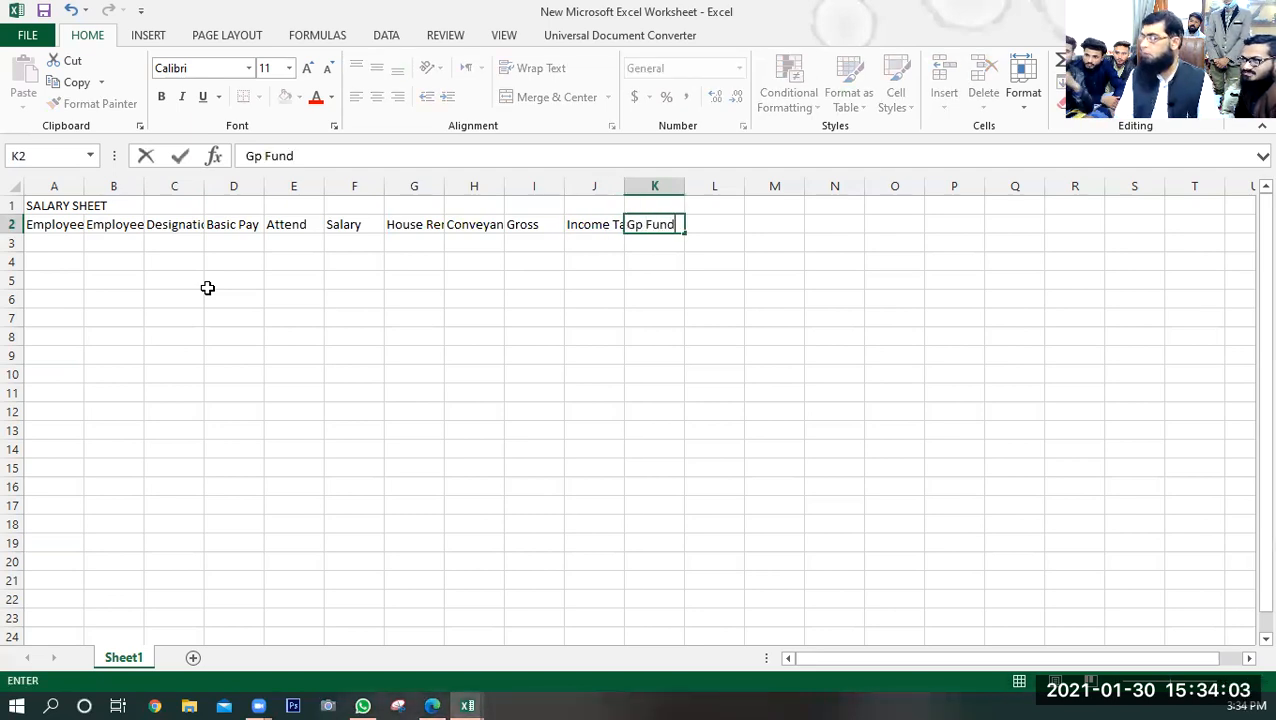
{"action": "key", "text": "Tab"}
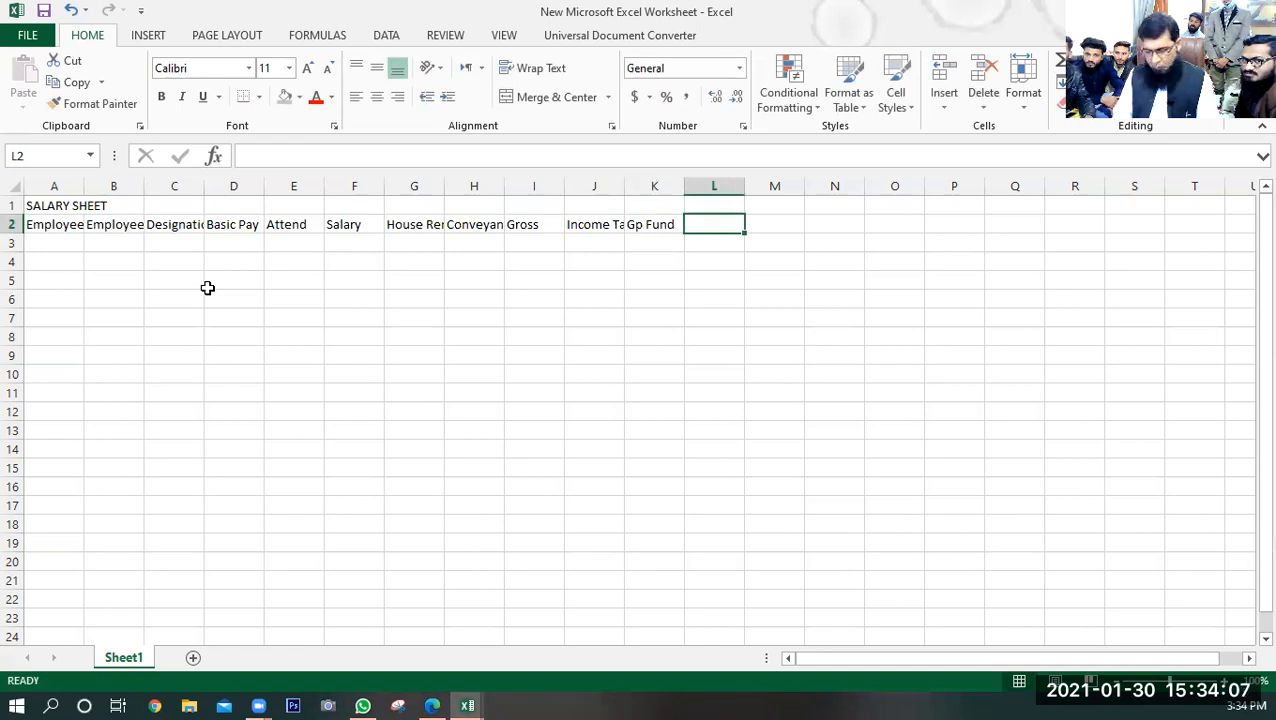
- Add the headers Total Deduction in L2 and Net Salary in M2
{"action": "type", "text": "Total Decuc"}
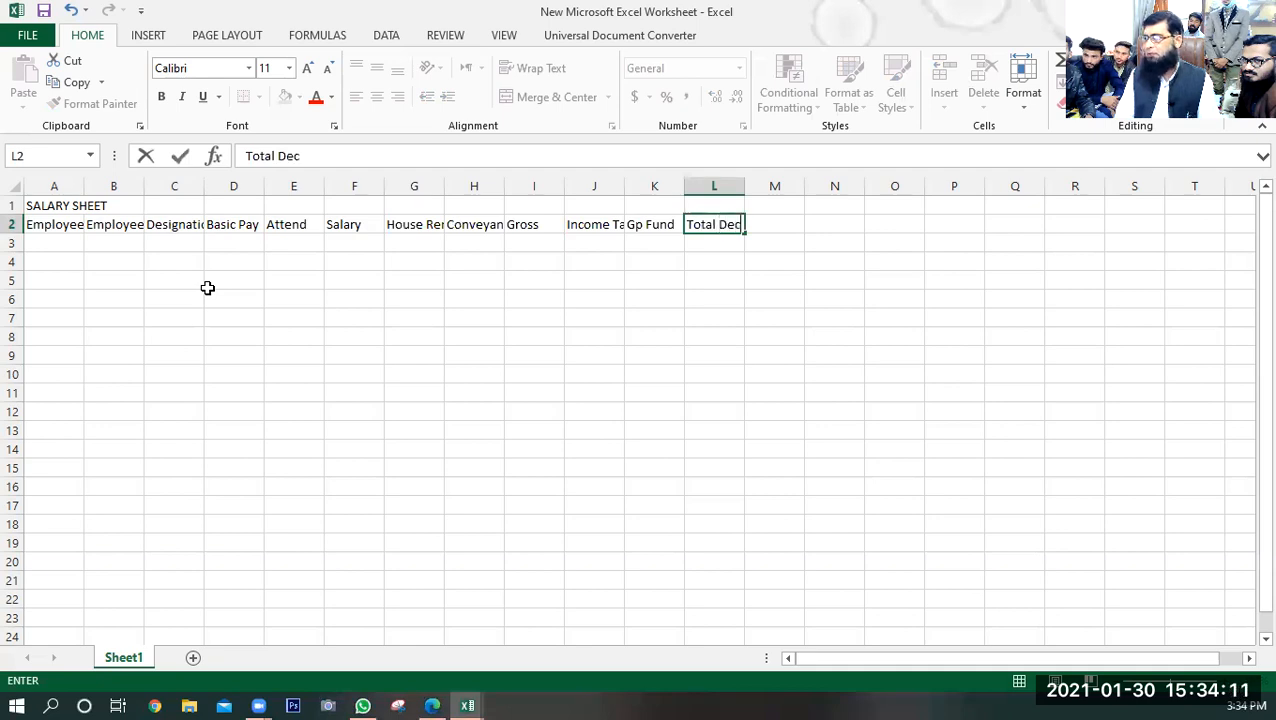
{"action": "key", "text": "BackSpace"}
{"action": "key", "text": "BackSpace"}
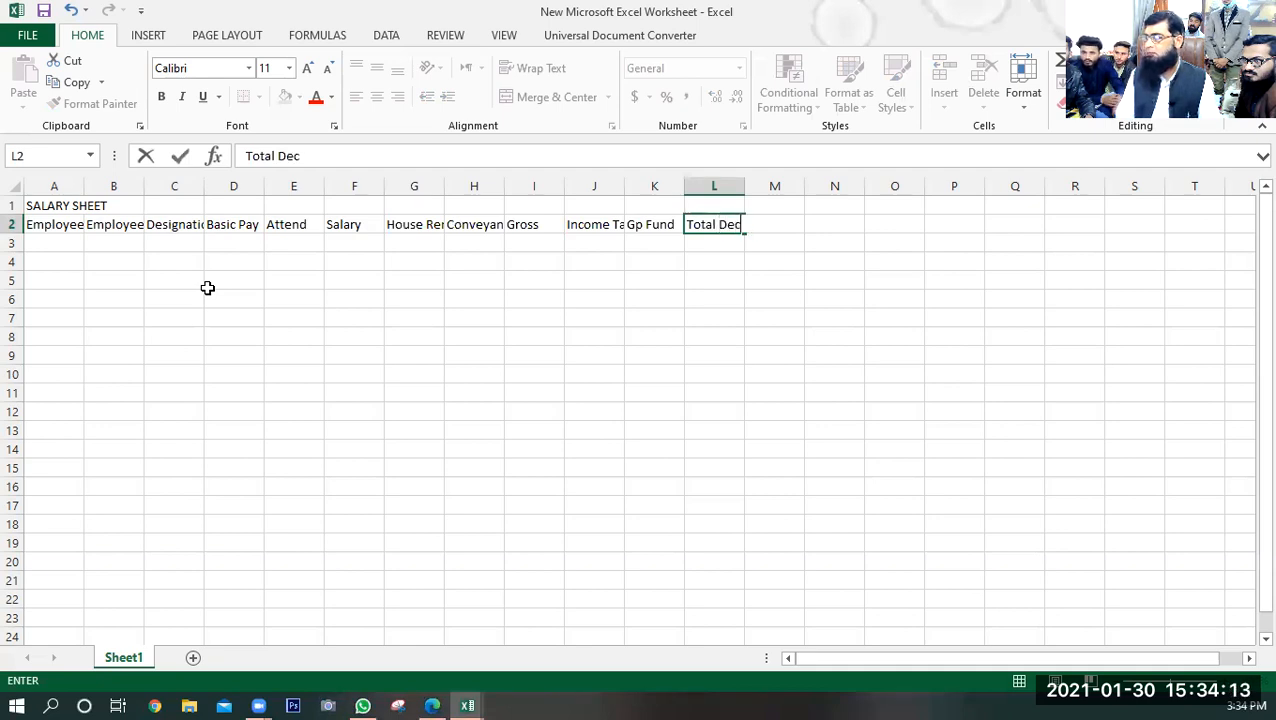
{"action": "key", "text": "BackSpace"}
{"action": "type", "text": "duct"}
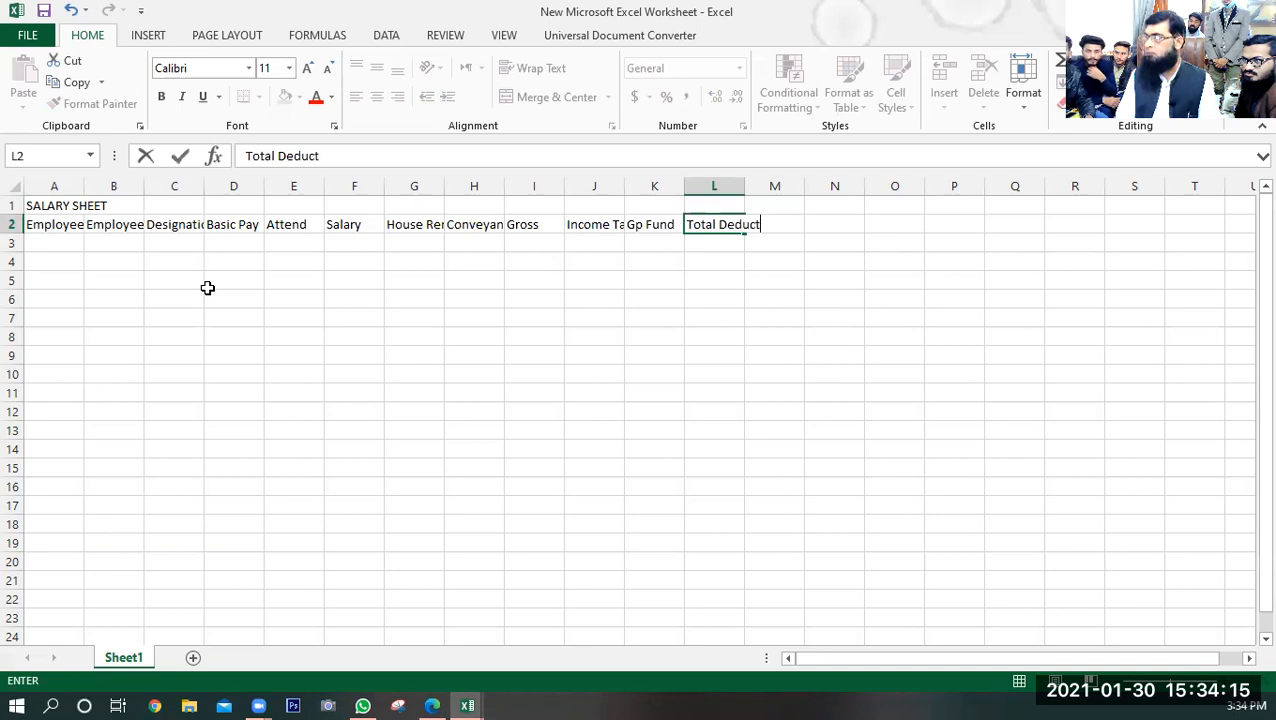
{"action": "type", "text": "ion"}
{"action": "key", "text": "Tab"}
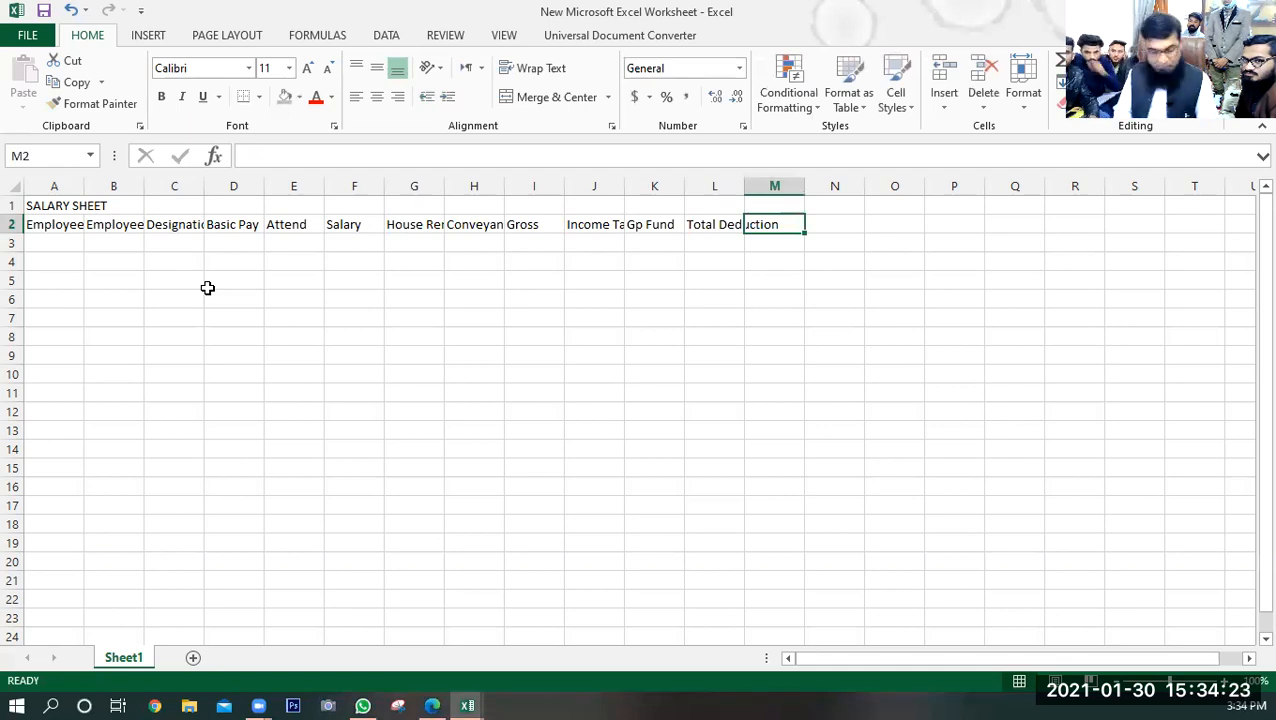
{"action": "type", "text": "Net"}
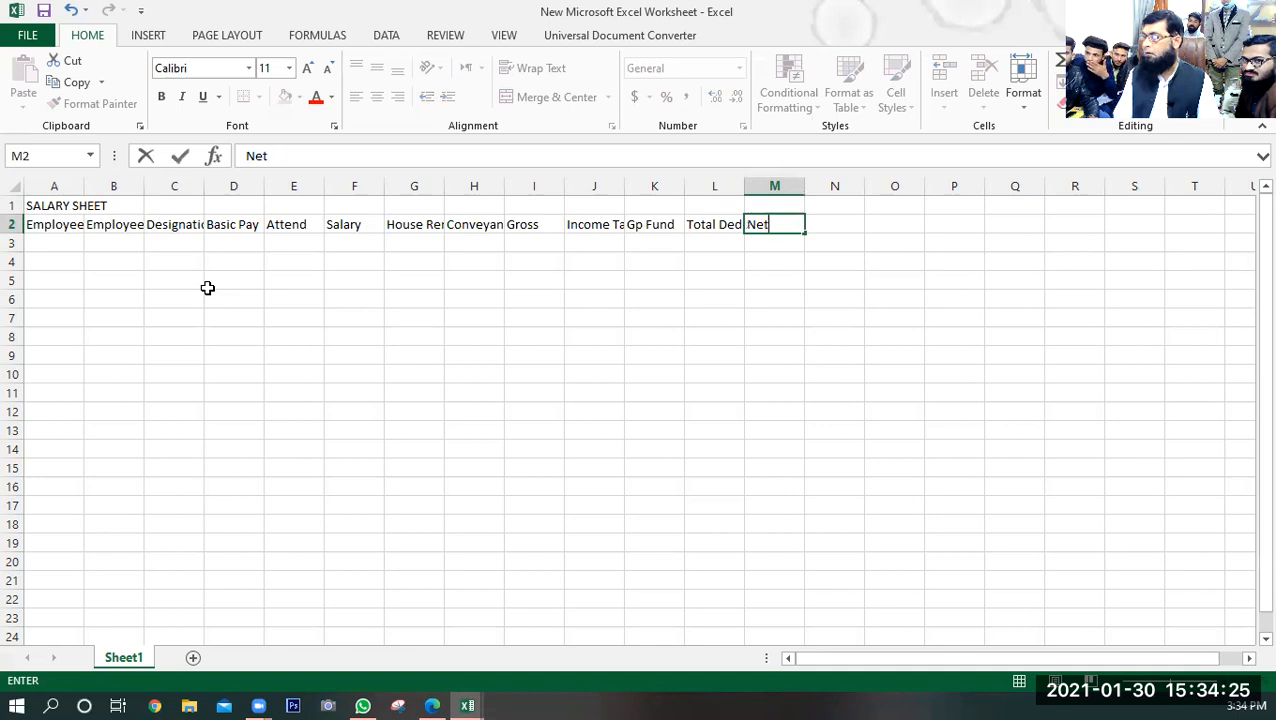
{"action": "type", "text": "rSalary"}
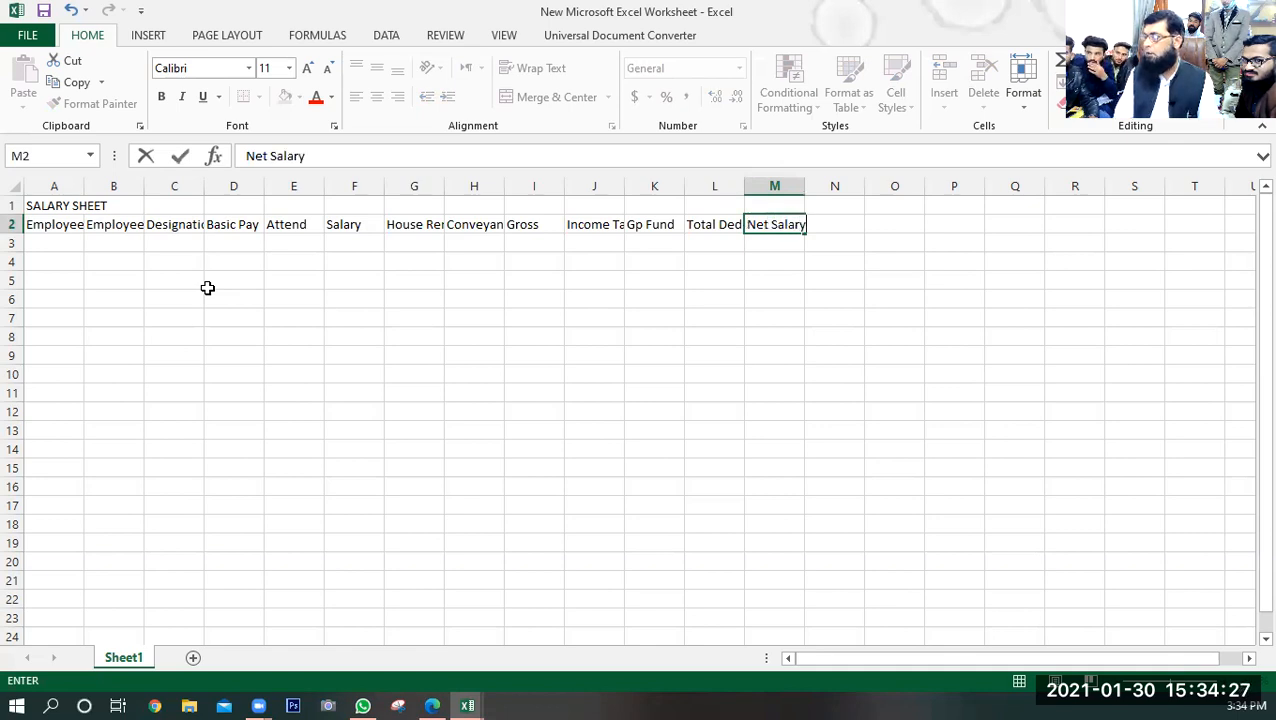
{"action": "key", "text": "Return"}
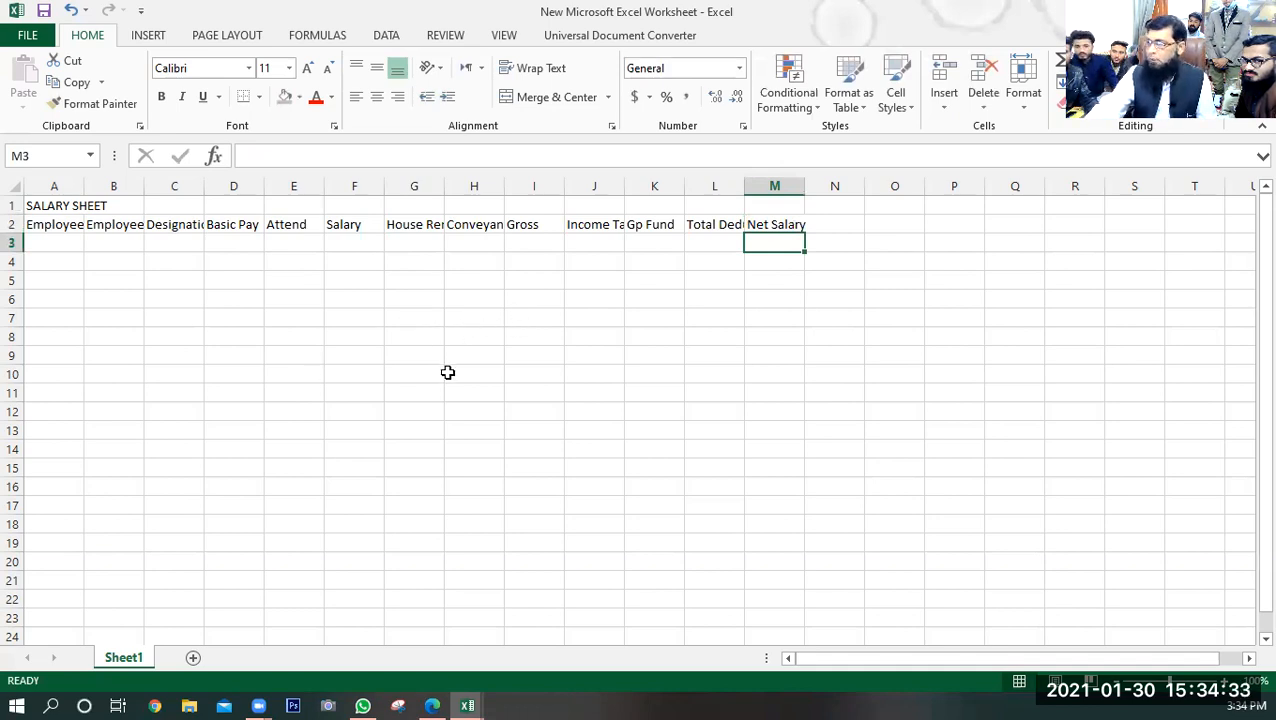
{"action": "left_click", "coordinate": [700, 322]}
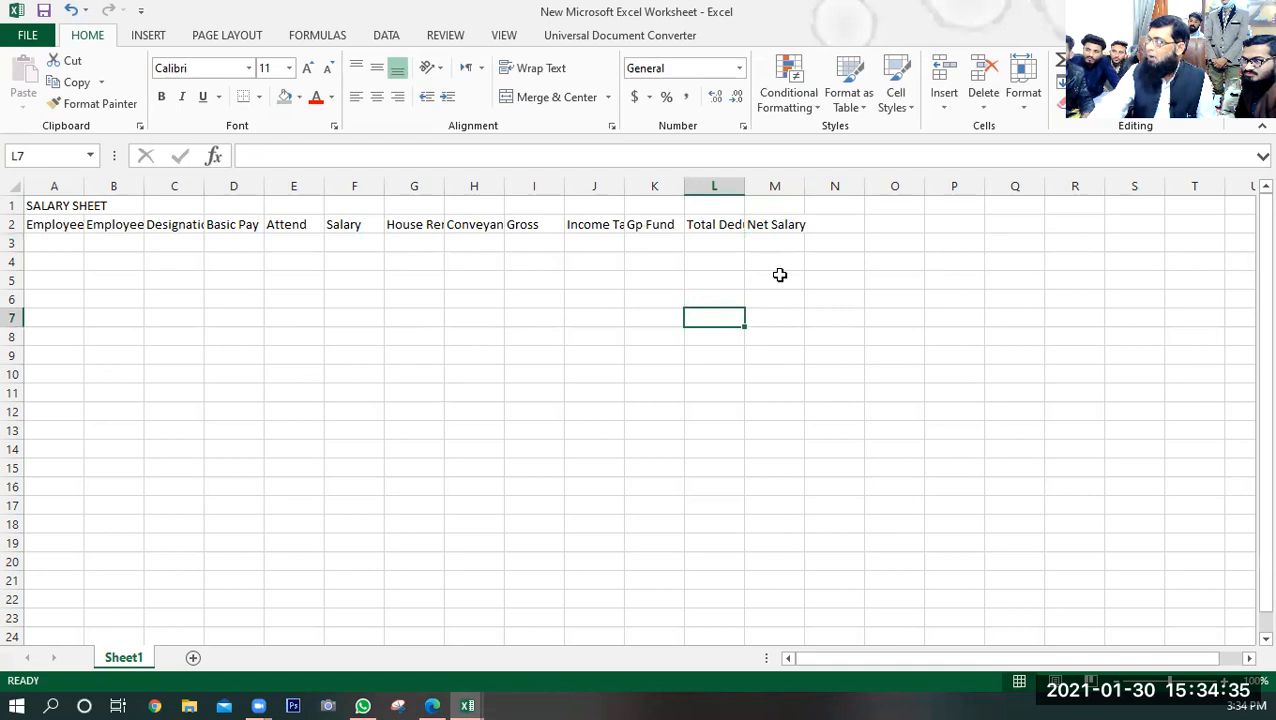
- Merge and center the SALARY SHEET title across A1 to M1
{"action": "left_click", "coordinate": [786, 205]}
{"action": "left_click_drag", "start_coordinate": [786, 205], "coordinate": [49, 207]}
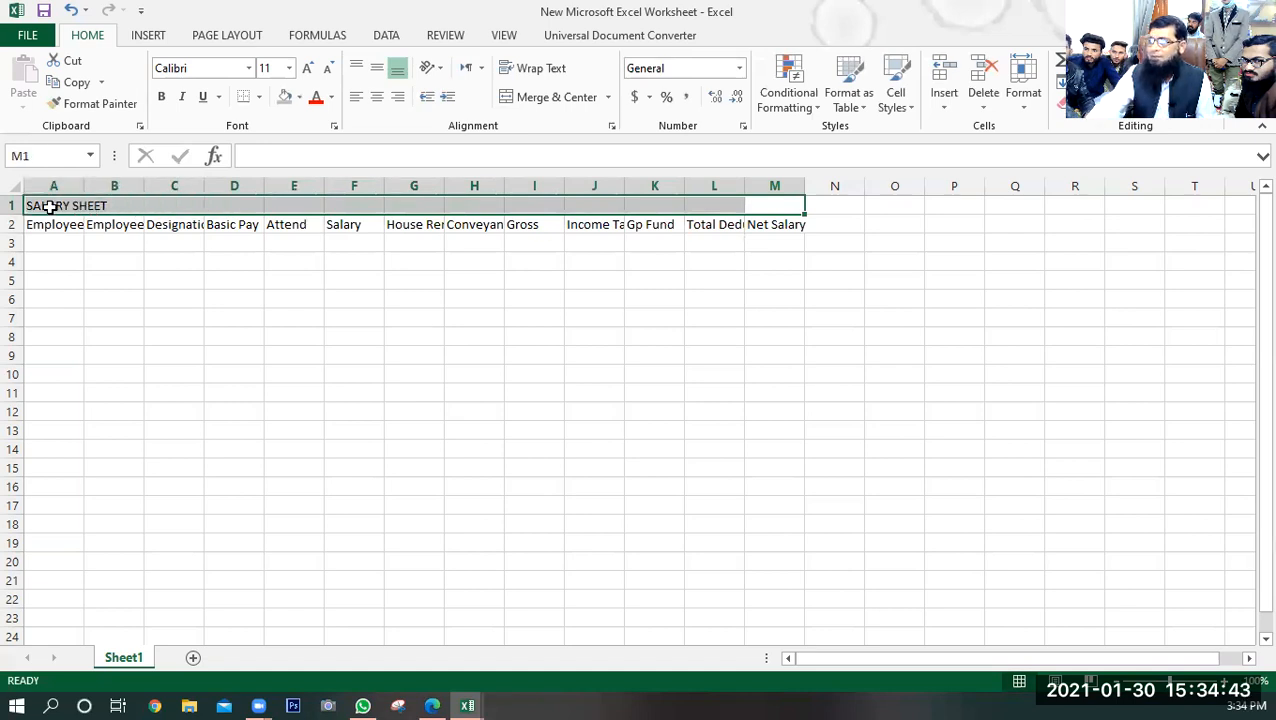
{"action": "left_click", "coordinate": [548, 104]}
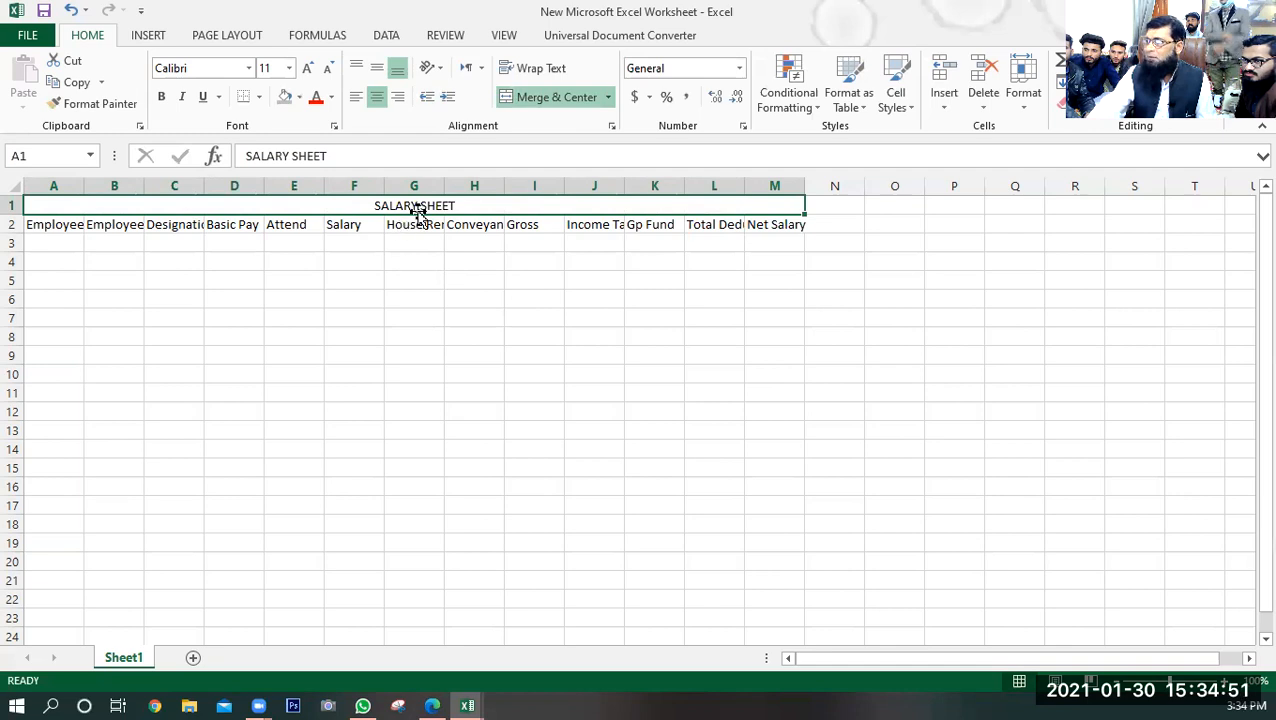
- Format the SALARY SHEET title as 24 pt, bold and red
{"action": "left_click", "coordinate": [289, 68]}
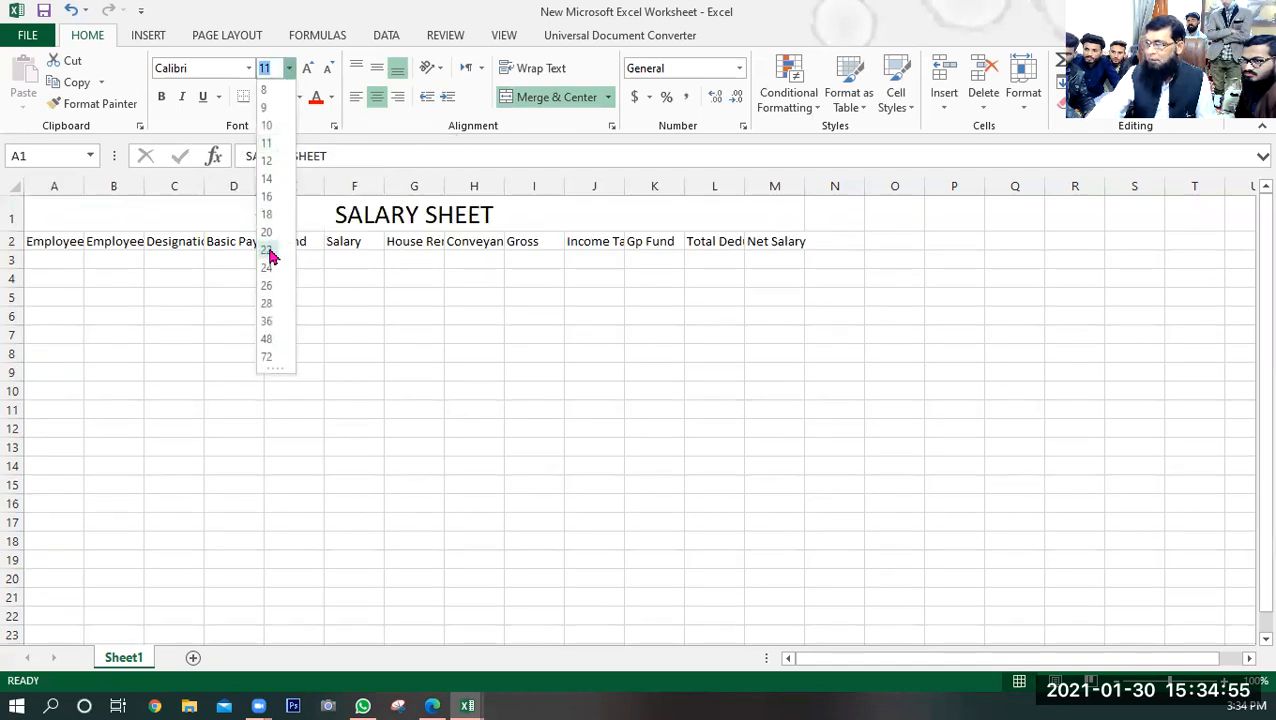
{"action": "left_click", "coordinate": [266, 286]}
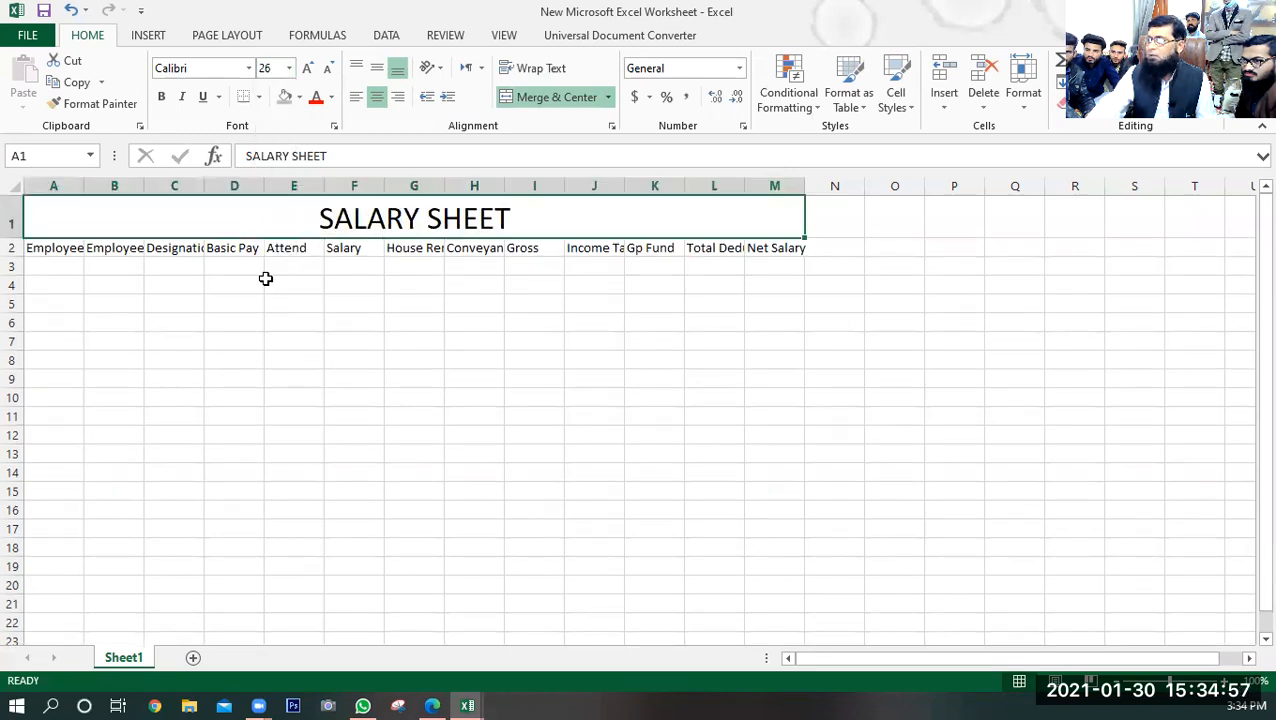
{"action": "left_click", "coordinate": [290, 70]}
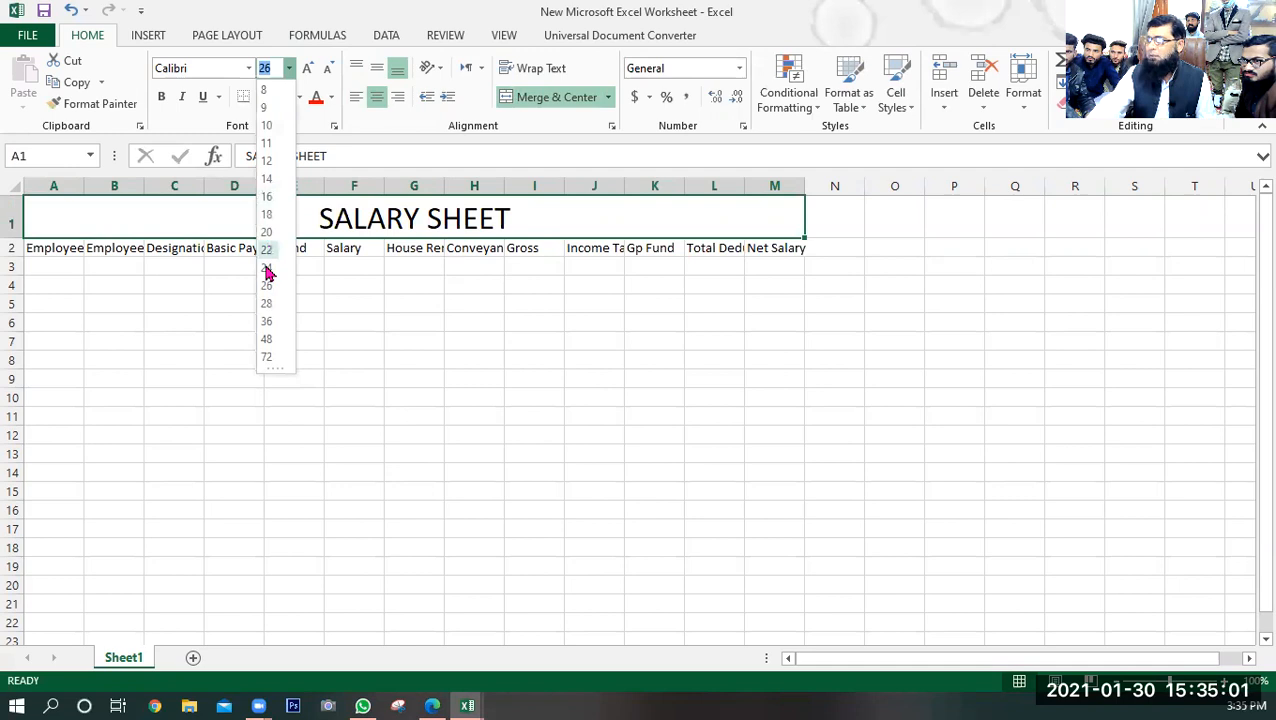
{"action": "left_click", "coordinate": [266, 268]}
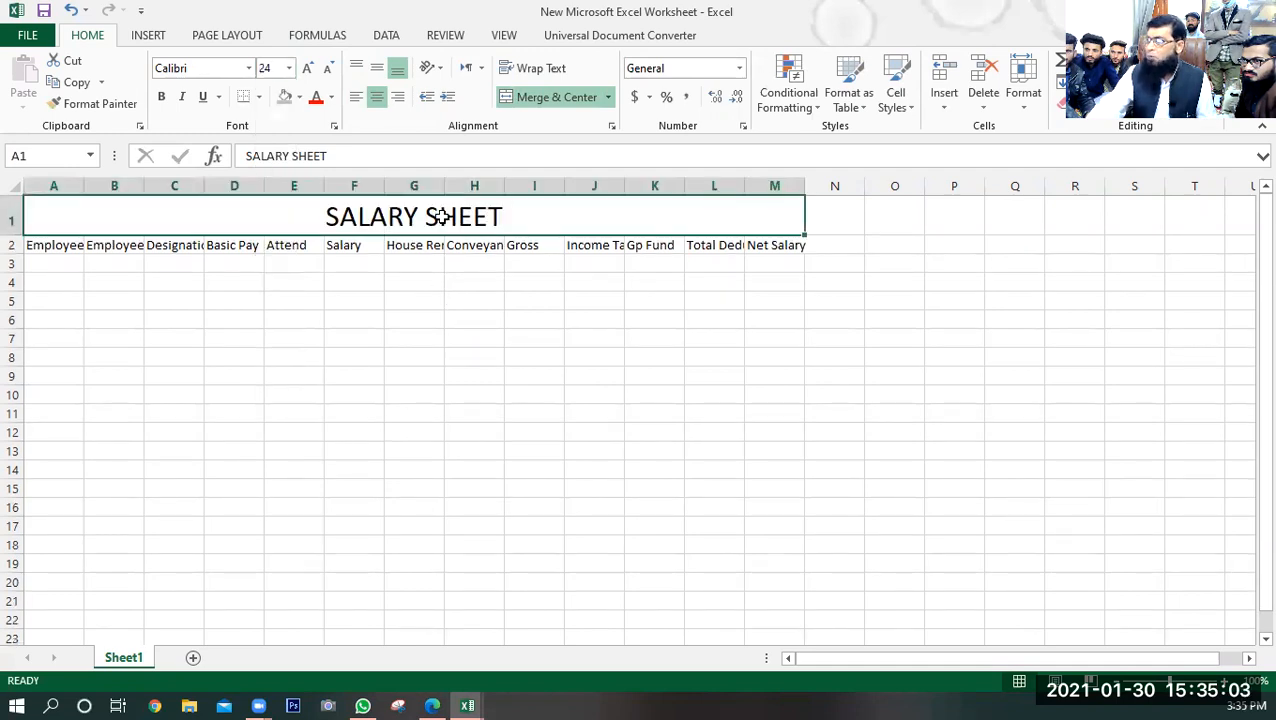
{"action": "key", "text": "ctrl+b"}
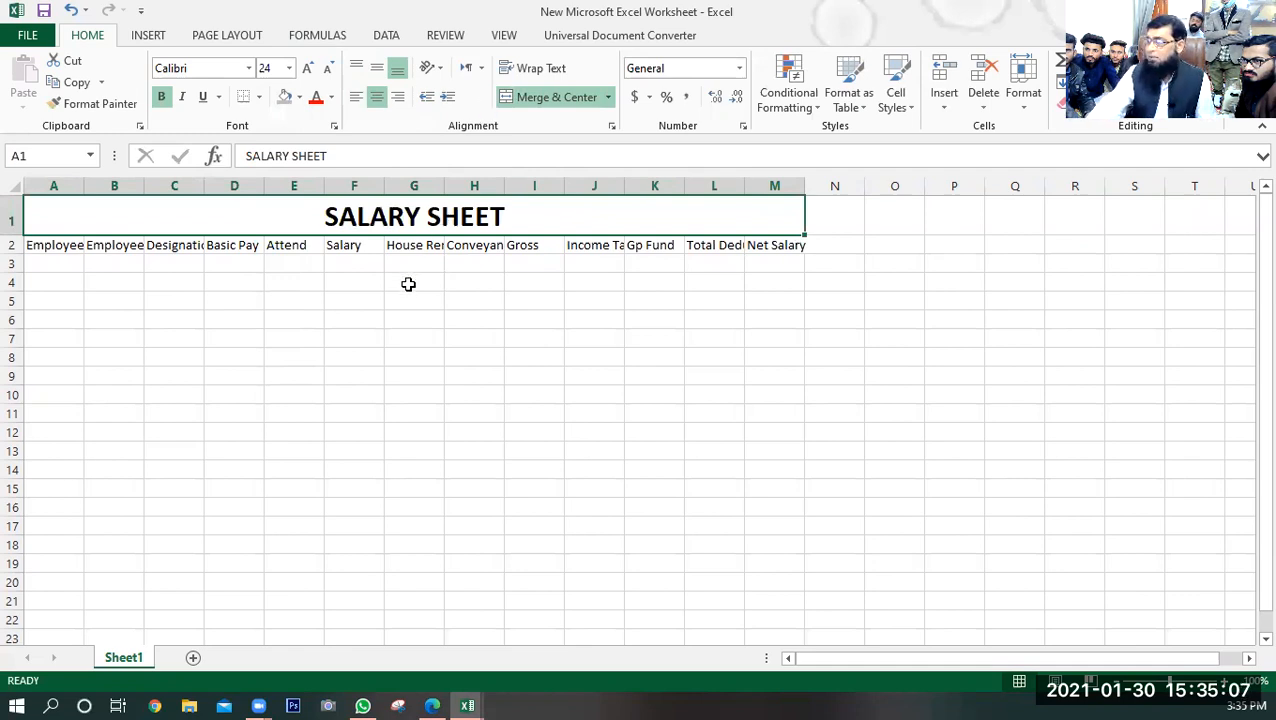
{"action": "left_click", "coordinate": [315, 97]}
{"action": "left_click", "coordinate": [463, 295]}
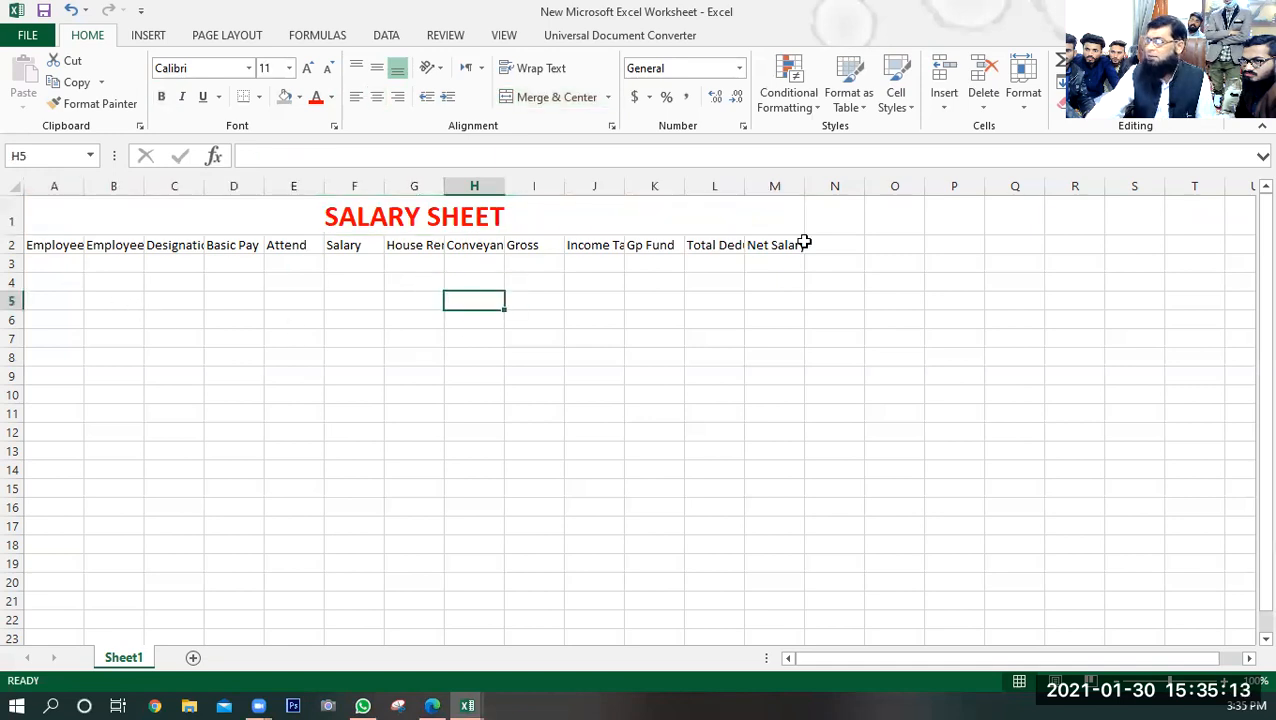
- Make the whole header row 2 bold
{"action": "left_click", "coordinate": [14, 245]}
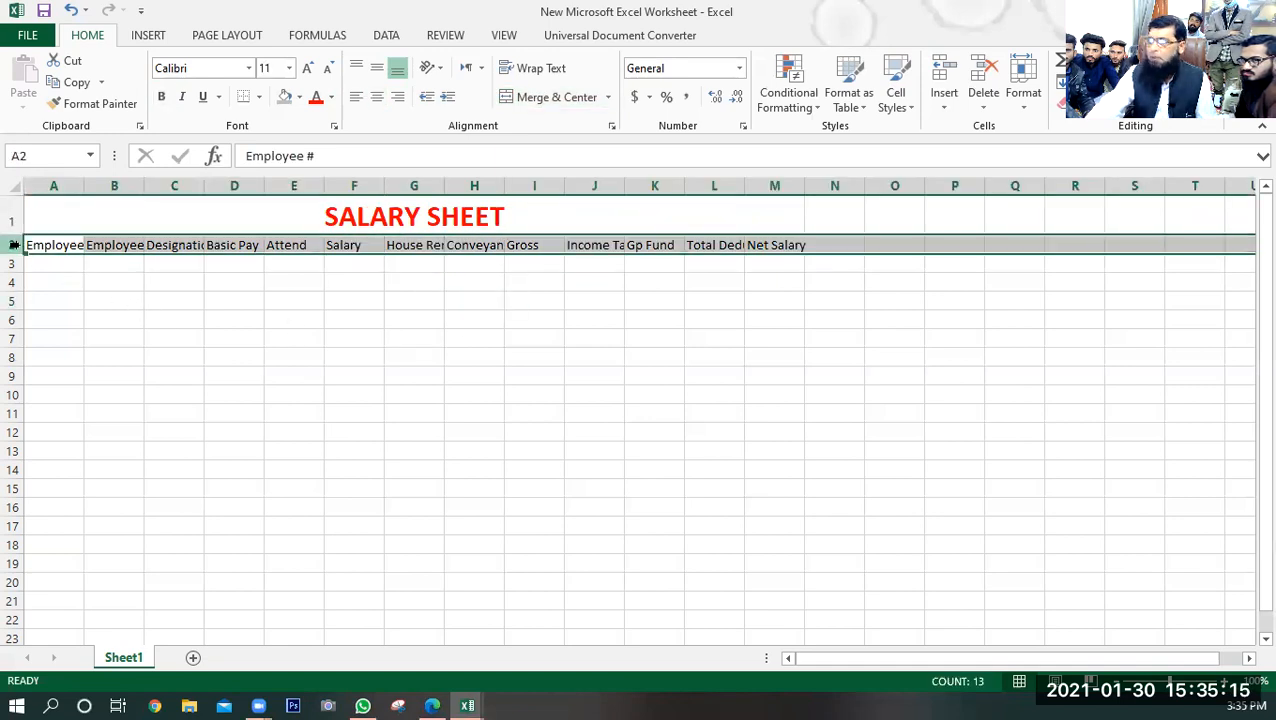
{"action": "key", "text": "ctrl+b"}
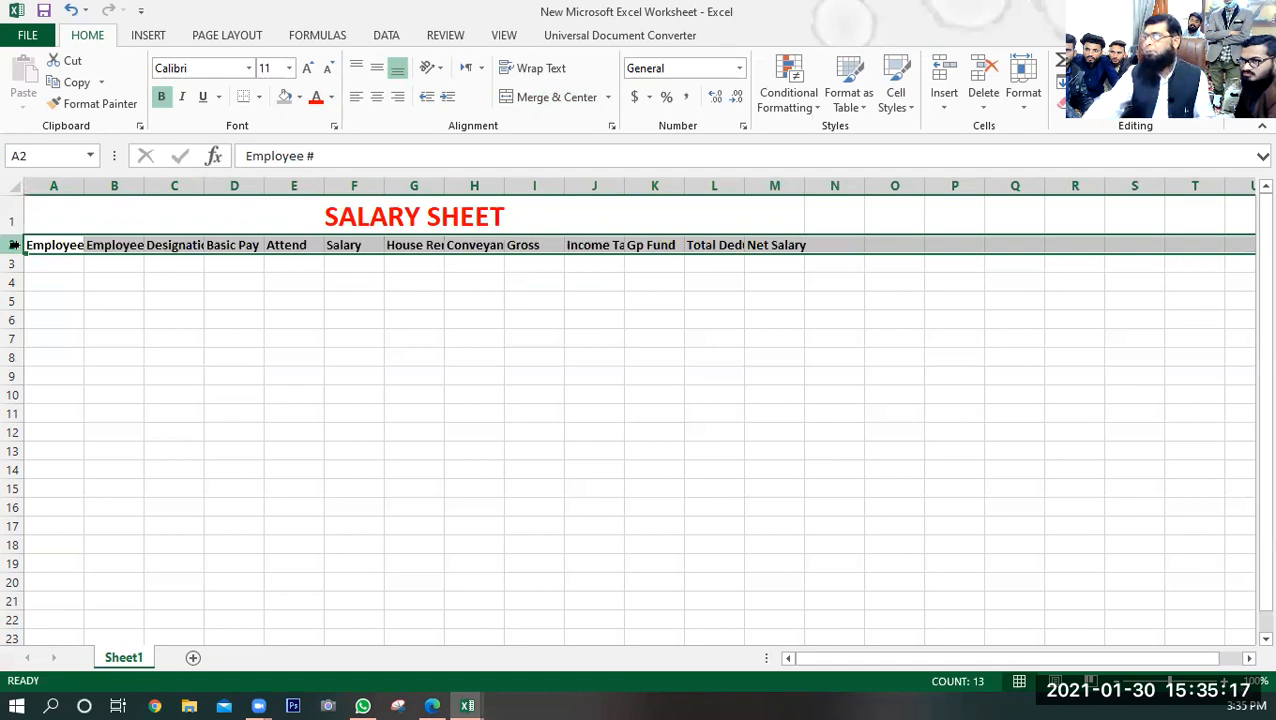
{"action": "left_click", "coordinate": [393, 418]}
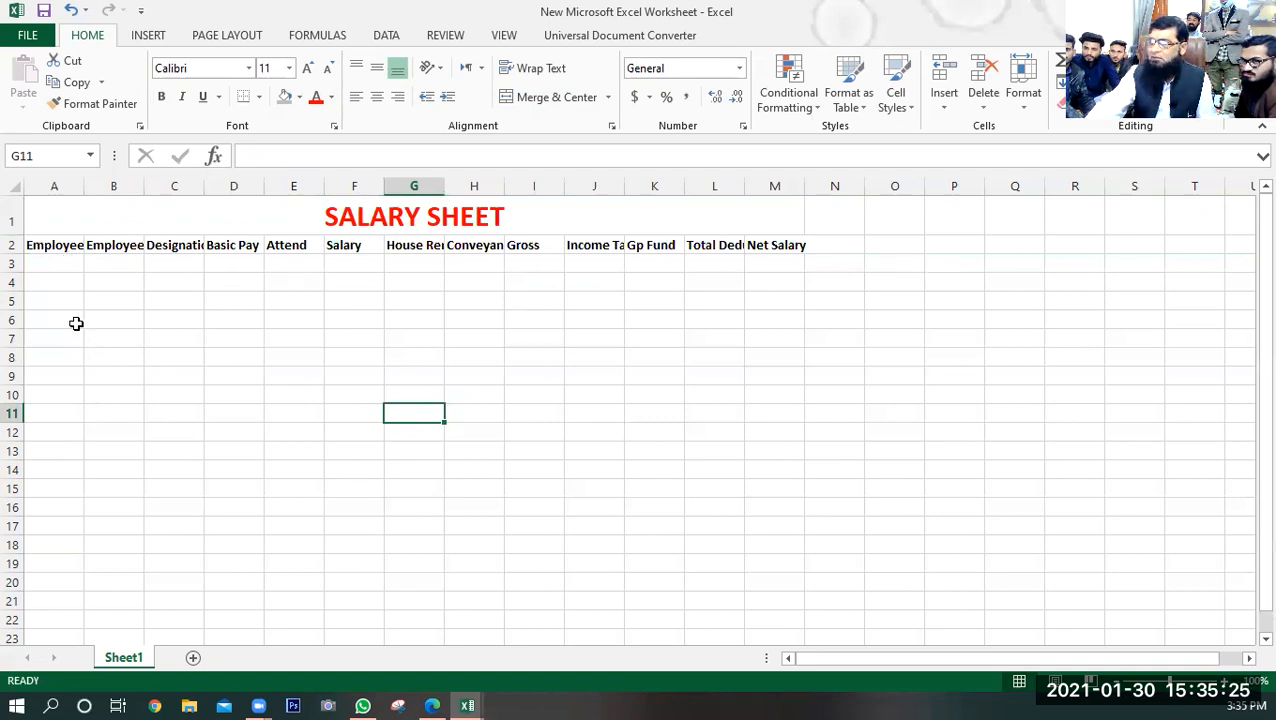
- Widen or narrow columns A to H to fit their headers, from Employee # to Conveyance
{"action": "double_click", "coordinate": [84, 186]}
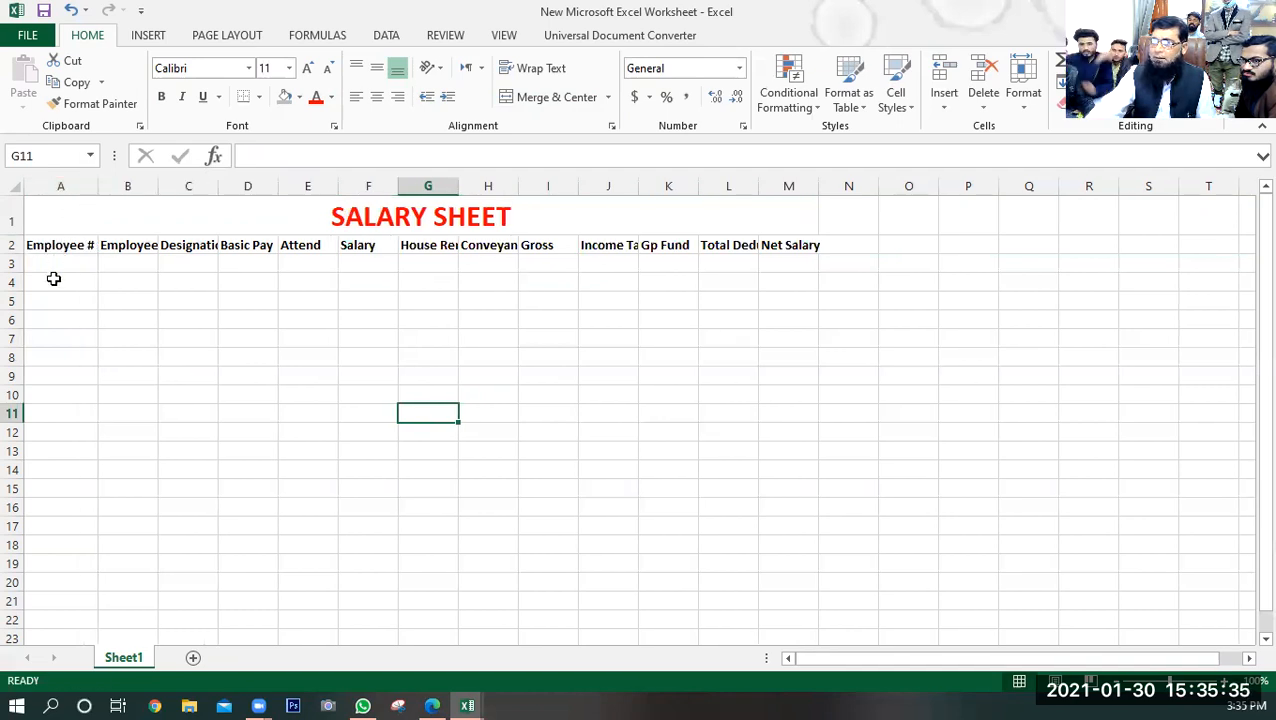
{"action": "double_click", "coordinate": [160, 186]}
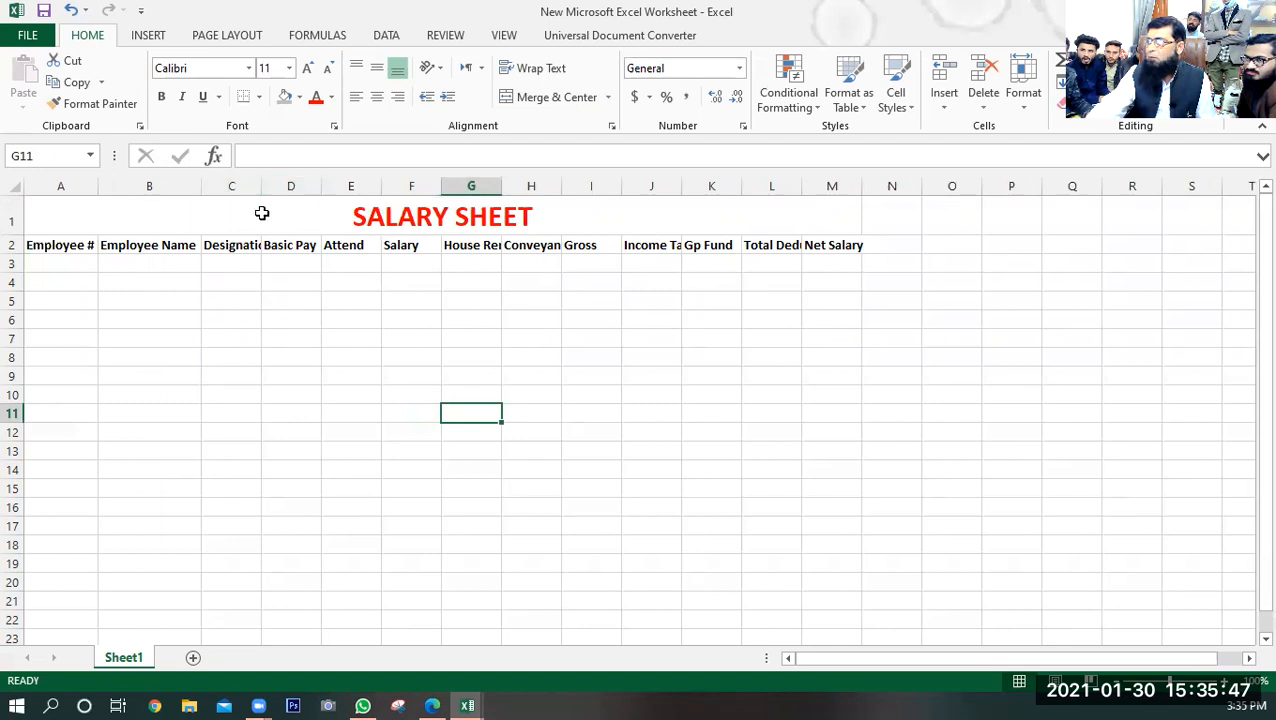
{"action": "left_click_drag", "start_coordinate": [262, 183], "coordinate": [278, 185]}
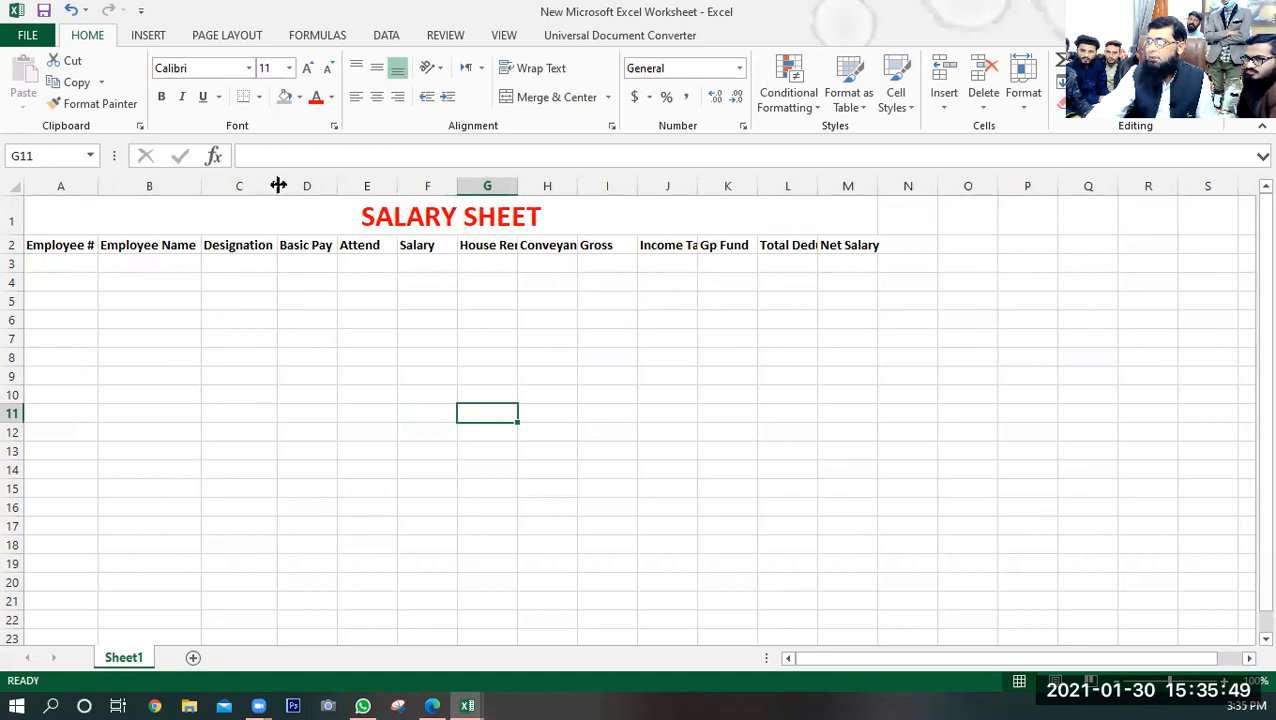
{"action": "double_click", "coordinate": [337, 185]}
{"action": "double_click", "coordinate": [396, 185]}
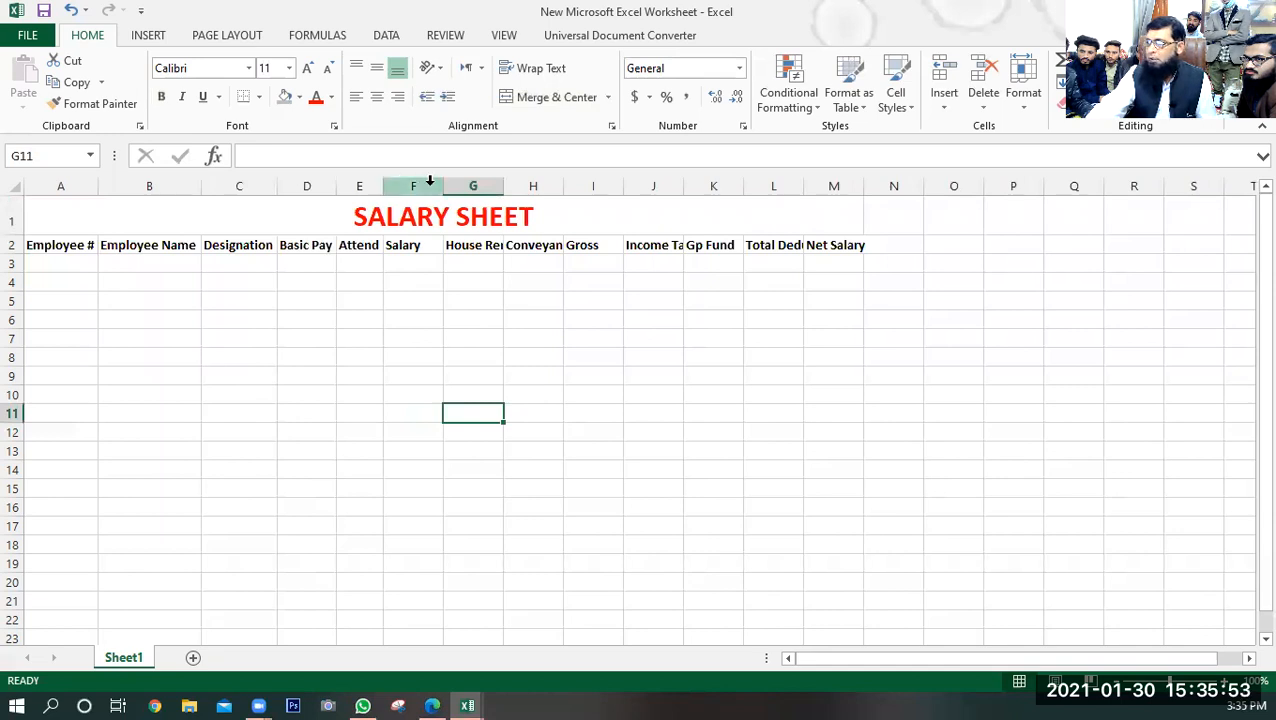
{"action": "double_click", "coordinate": [443, 185]}
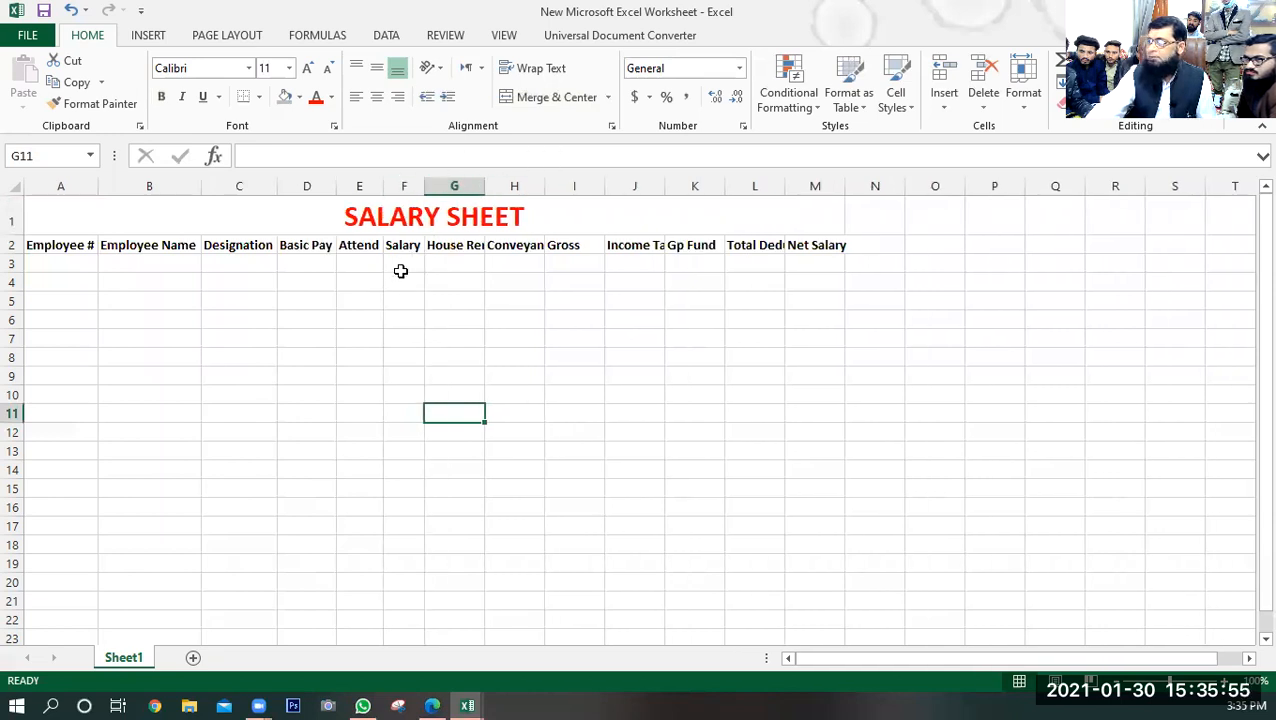
{"action": "double_click", "coordinate": [485, 185]}
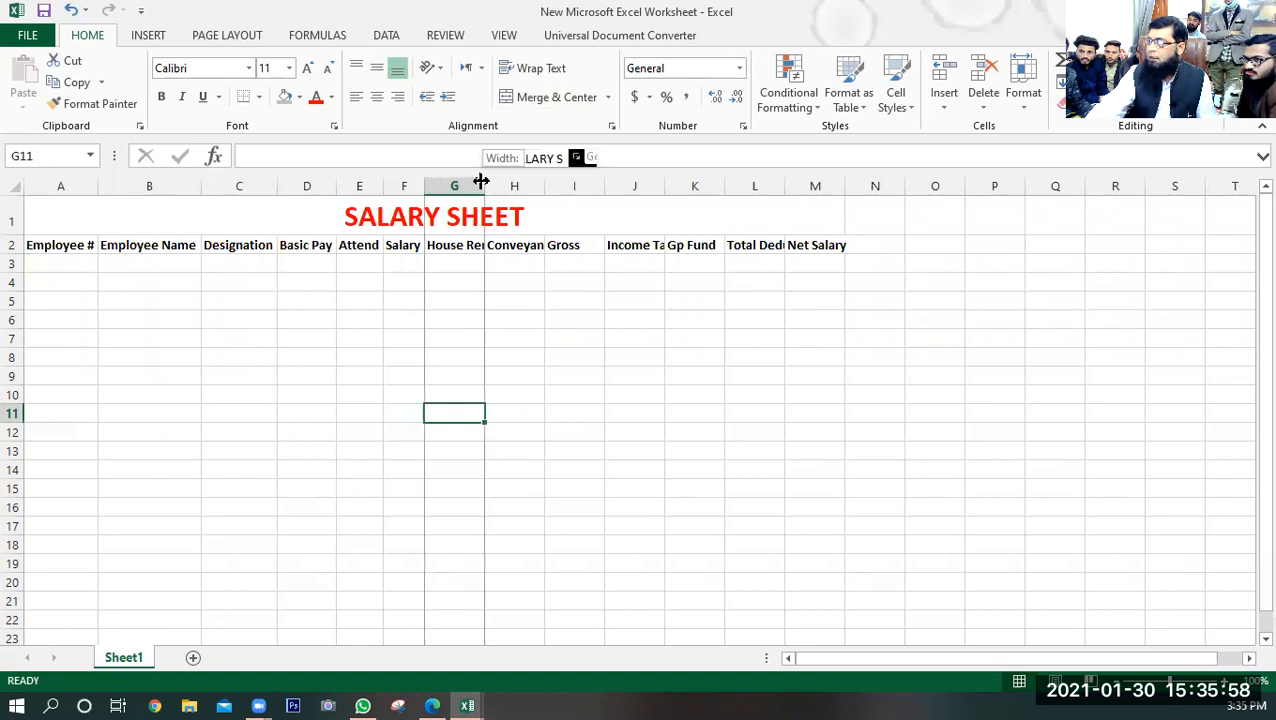
{"action": "left_click", "coordinate": [555, 183]}
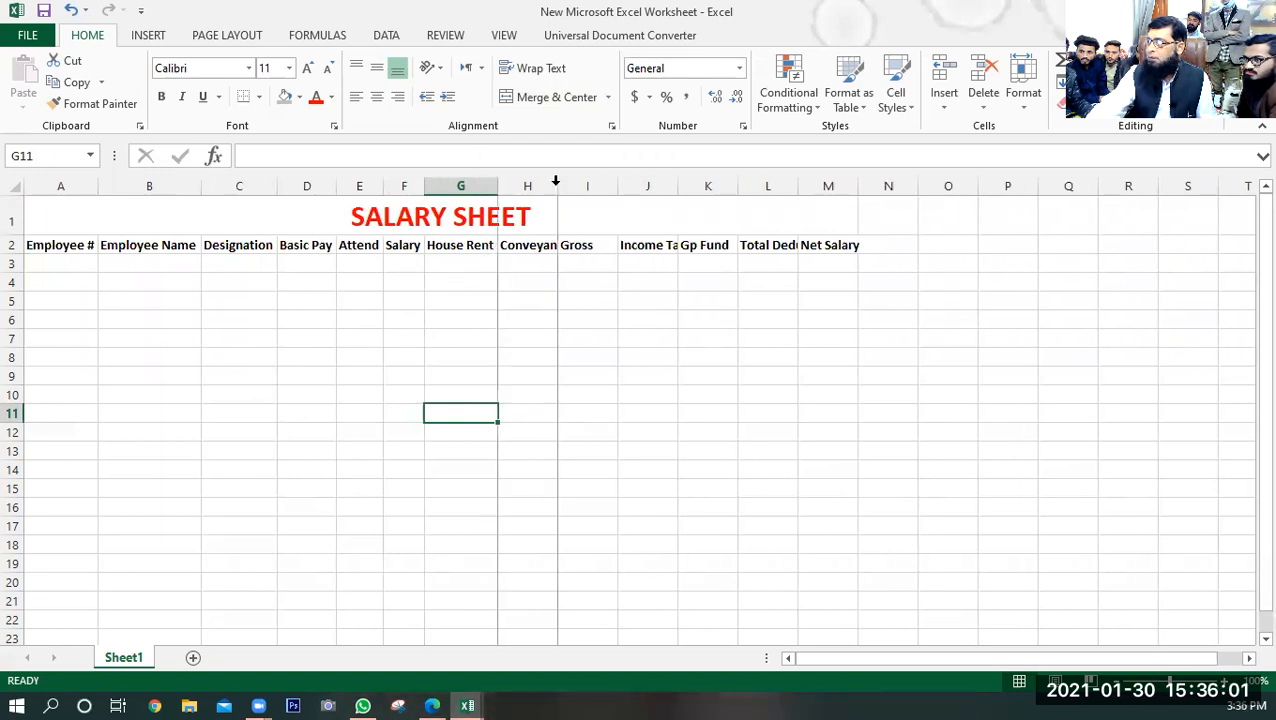
{"action": "double_click", "coordinate": [557, 185]}
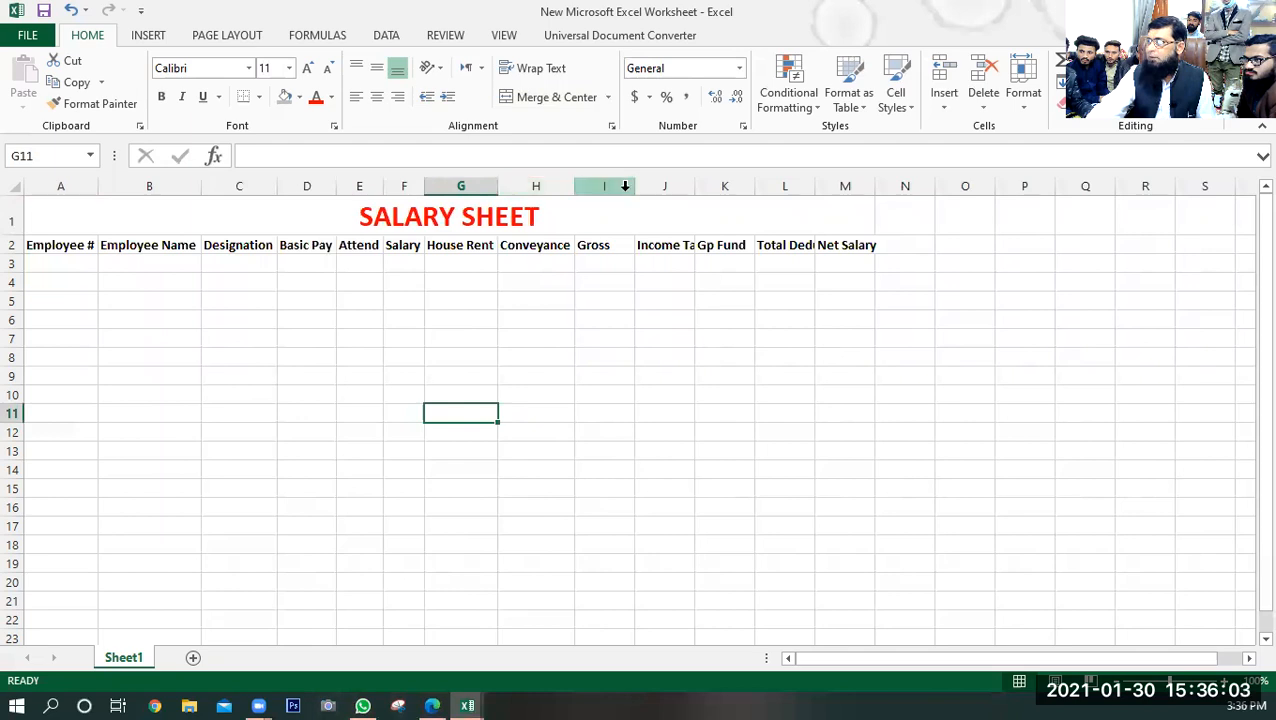
- Fit the widths of columns I to M to their headers, from Gross to Net Salary
{"action": "left_click", "coordinate": [627, 187]}
{"action": "left_click_drag", "start_coordinate": [658, 294], "coordinate": [650, 276]}
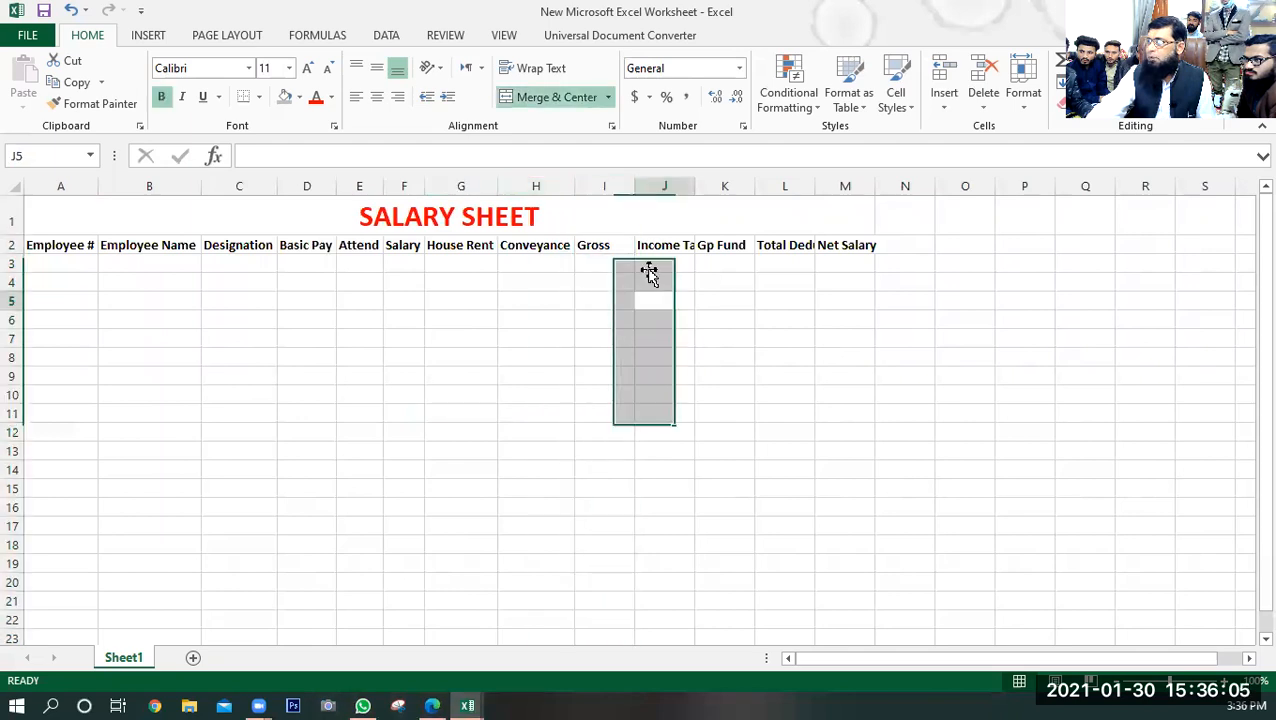
{"action": "double_click", "coordinate": [634, 185]}
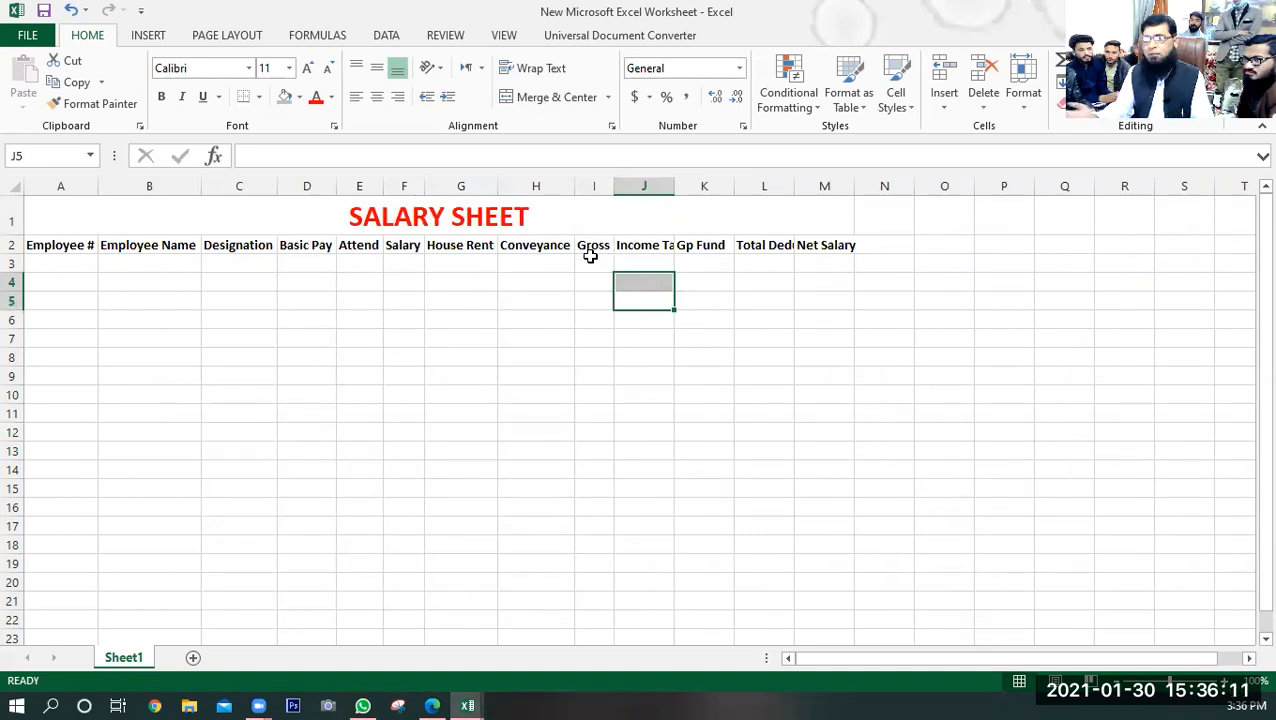
{"action": "double_click", "coordinate": [674, 186]}
{"action": "double_click", "coordinate": [746, 186]}
{"action": "double_click", "coordinate": [800, 184]}
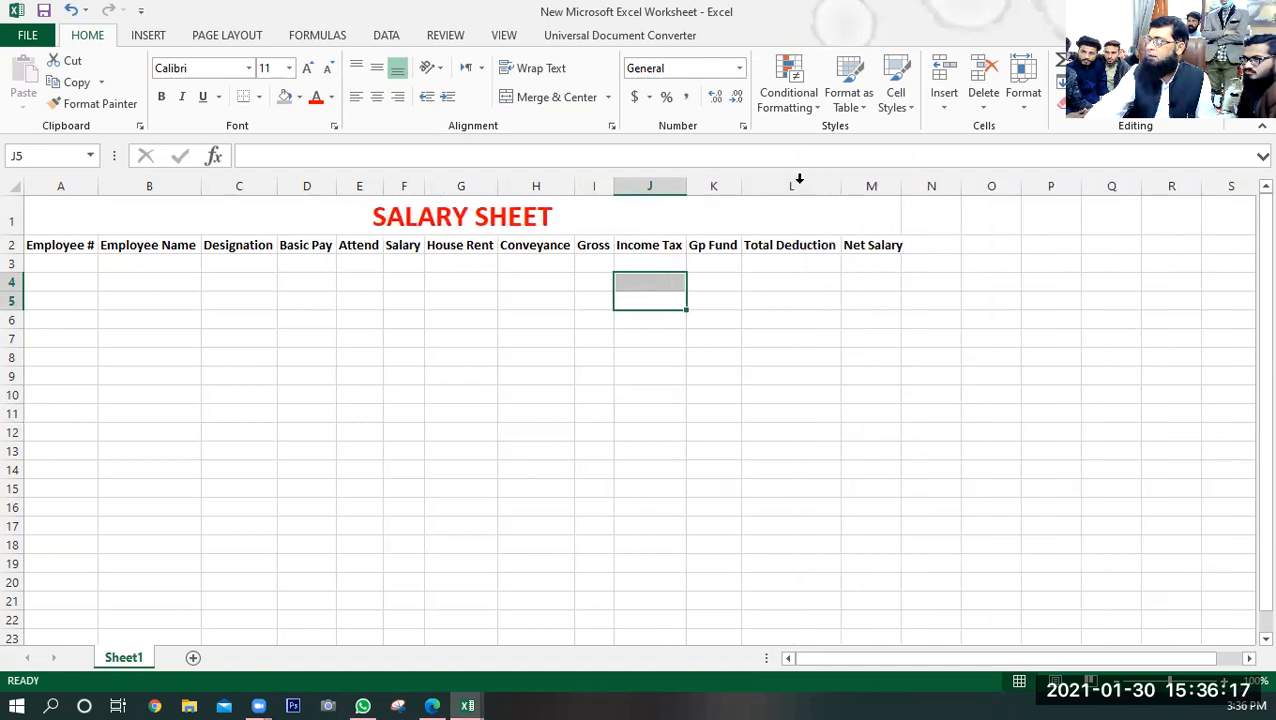
{"action": "left_click_drag", "start_coordinate": [901, 184], "coordinate": [901, 184]}
{"action": "double_click", "coordinate": [901, 184]}
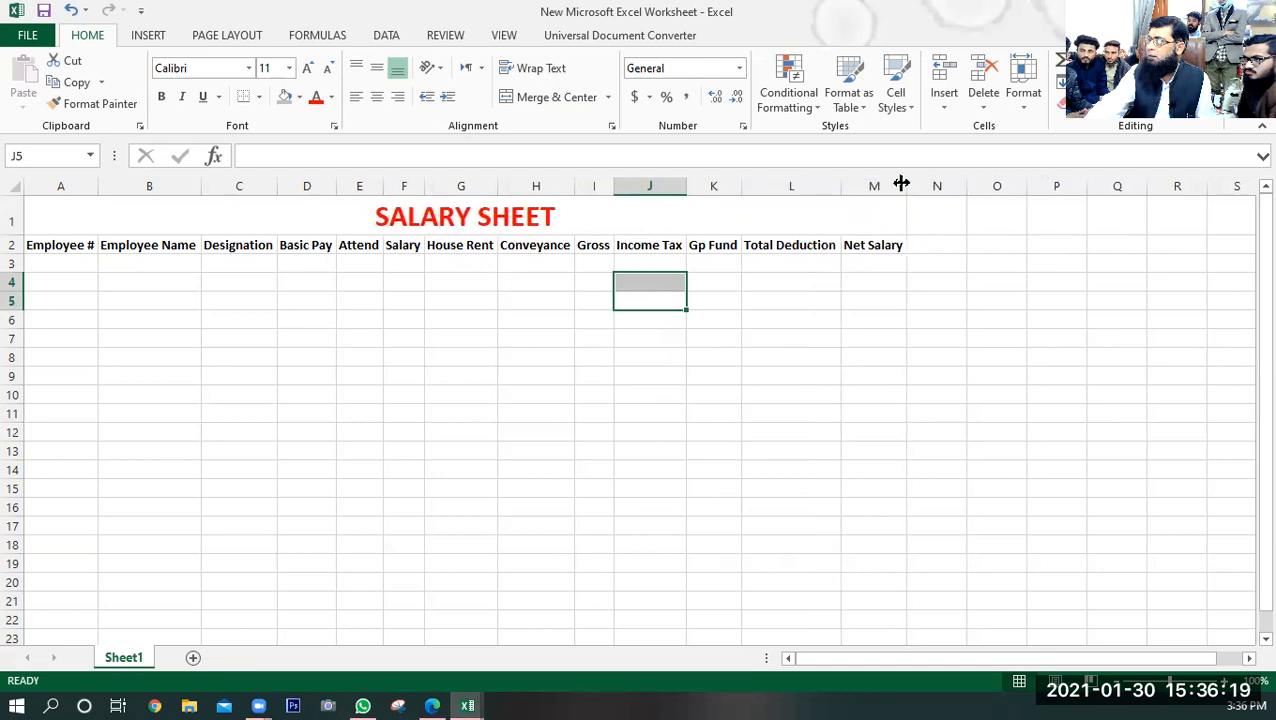
{"action": "left_click", "coordinate": [516, 436]}
{"action": "left_click", "coordinate": [910, 438]}
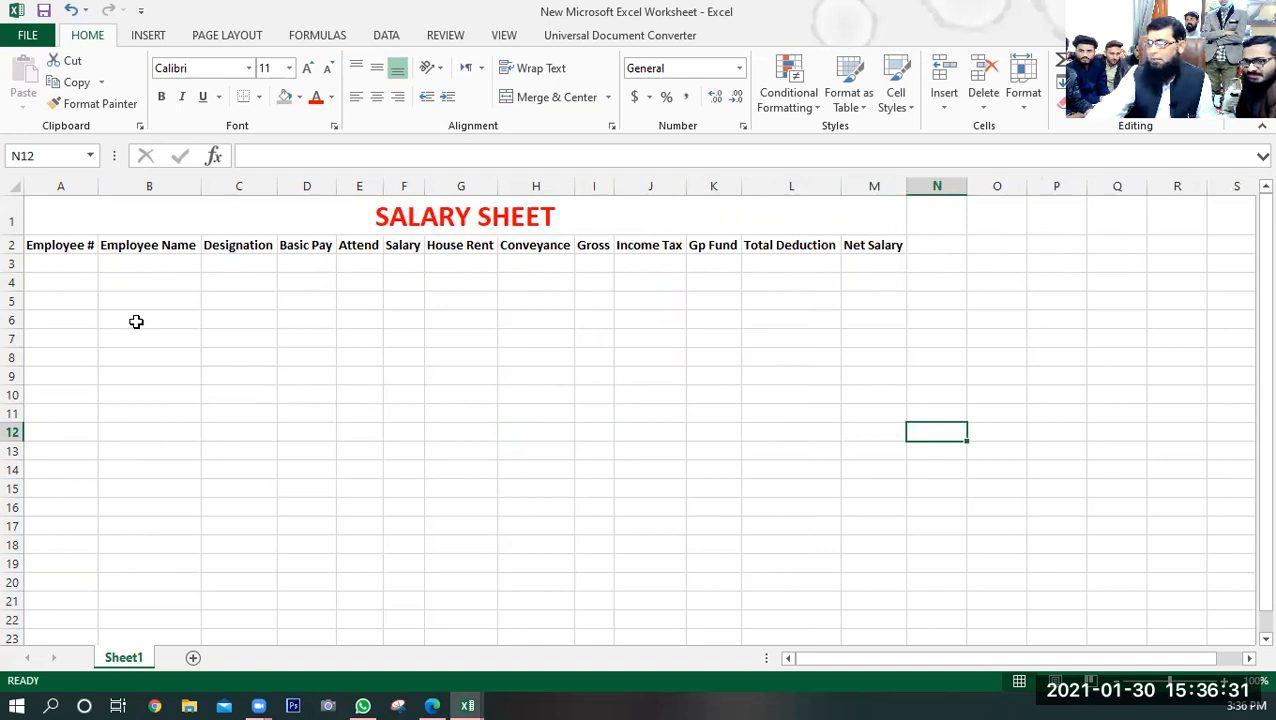
- Enter the first employee number in A3 and copy it down through A6 with the fill handle
{"action": "left_click", "coordinate": [59, 263]}
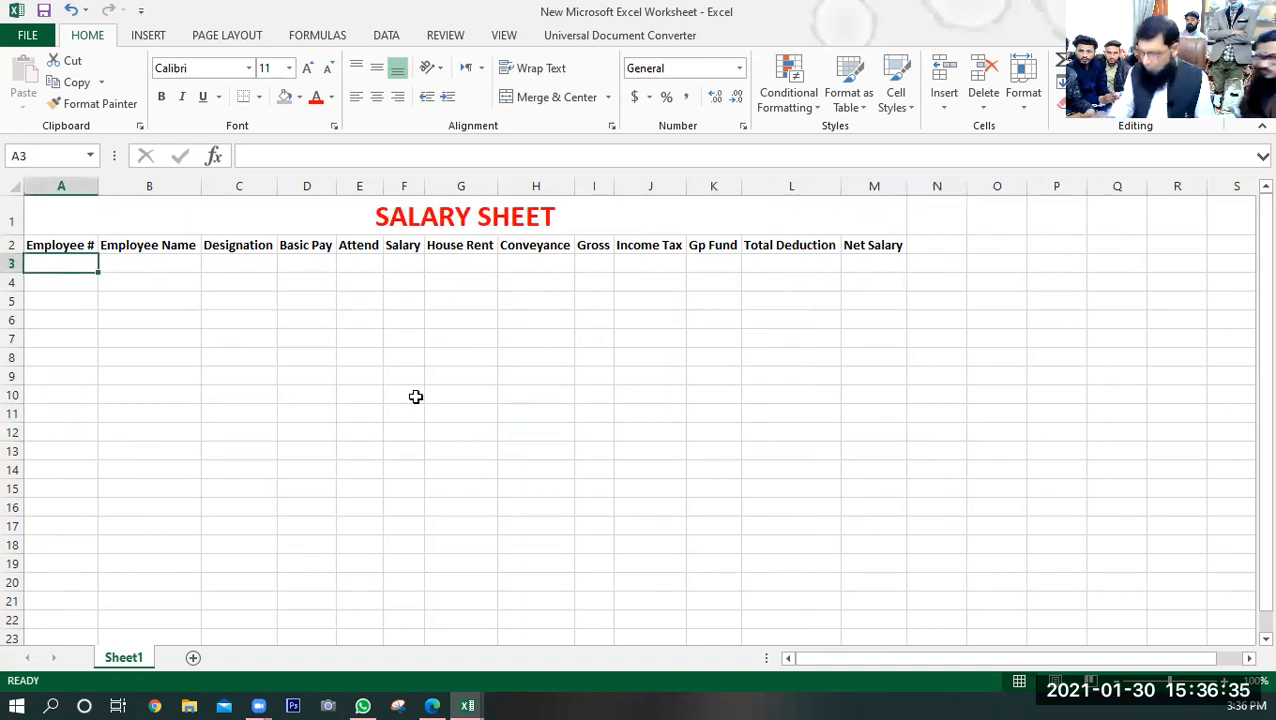
{"action": "type", "text": "10001"}
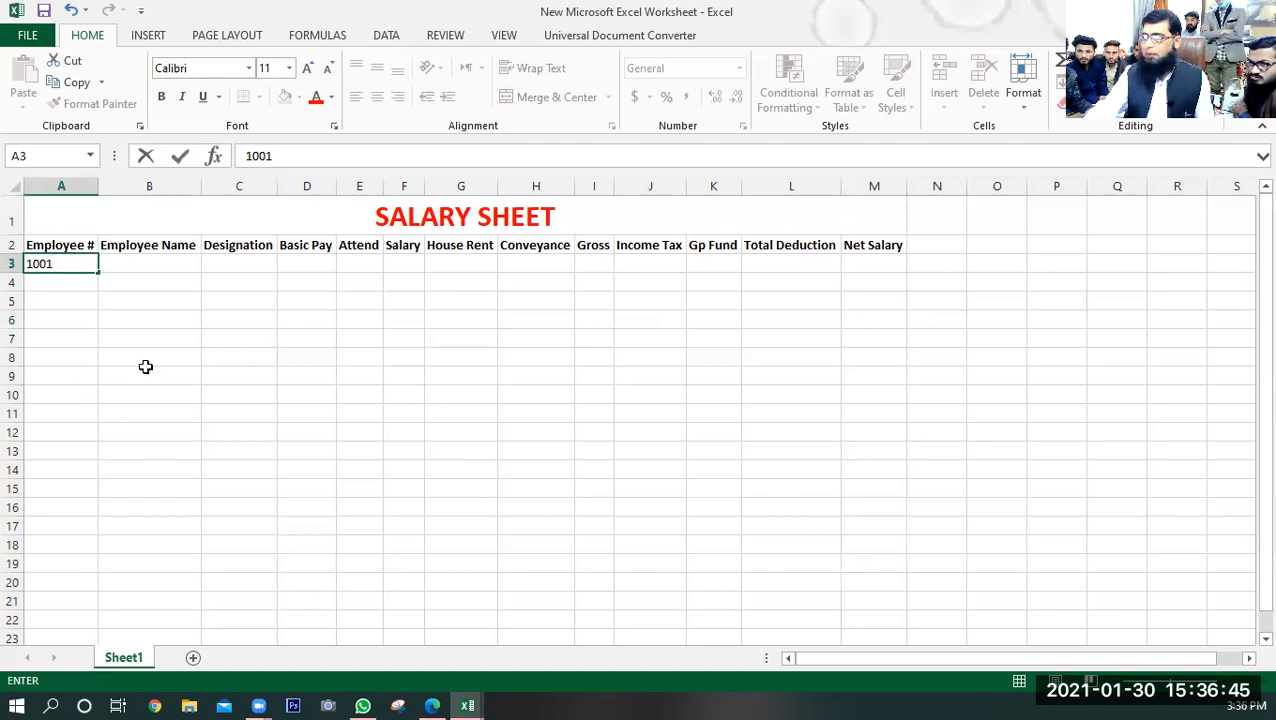
{"action": "left_click", "coordinate": [101, 338]}
{"action": "left_click", "coordinate": [84, 263]}
{"action": "left_click_drag", "start_coordinate": [97, 270], "coordinate": [89, 325]}
{"action": "left_click", "coordinate": [84, 280]}
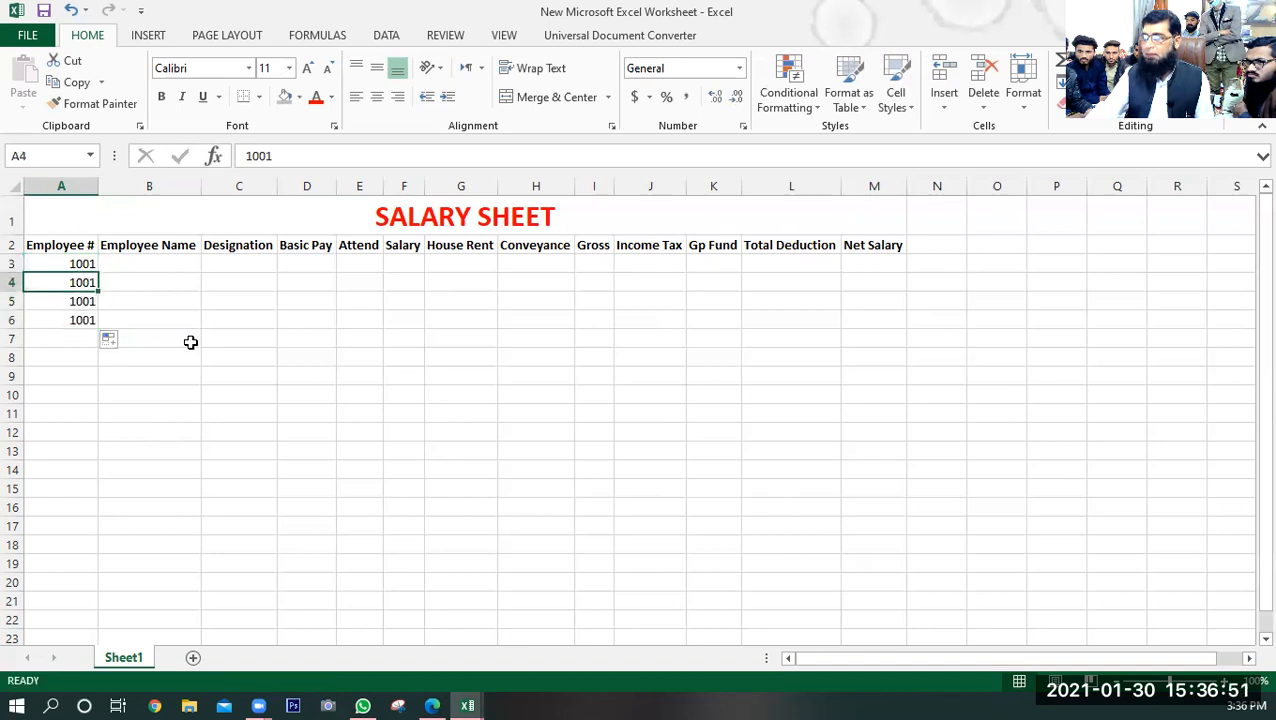
- Clear the repeated employee numbers from cells A4 to A6
{"action": "type", "text": "102"}
{"action": "key", "text": "Return"}
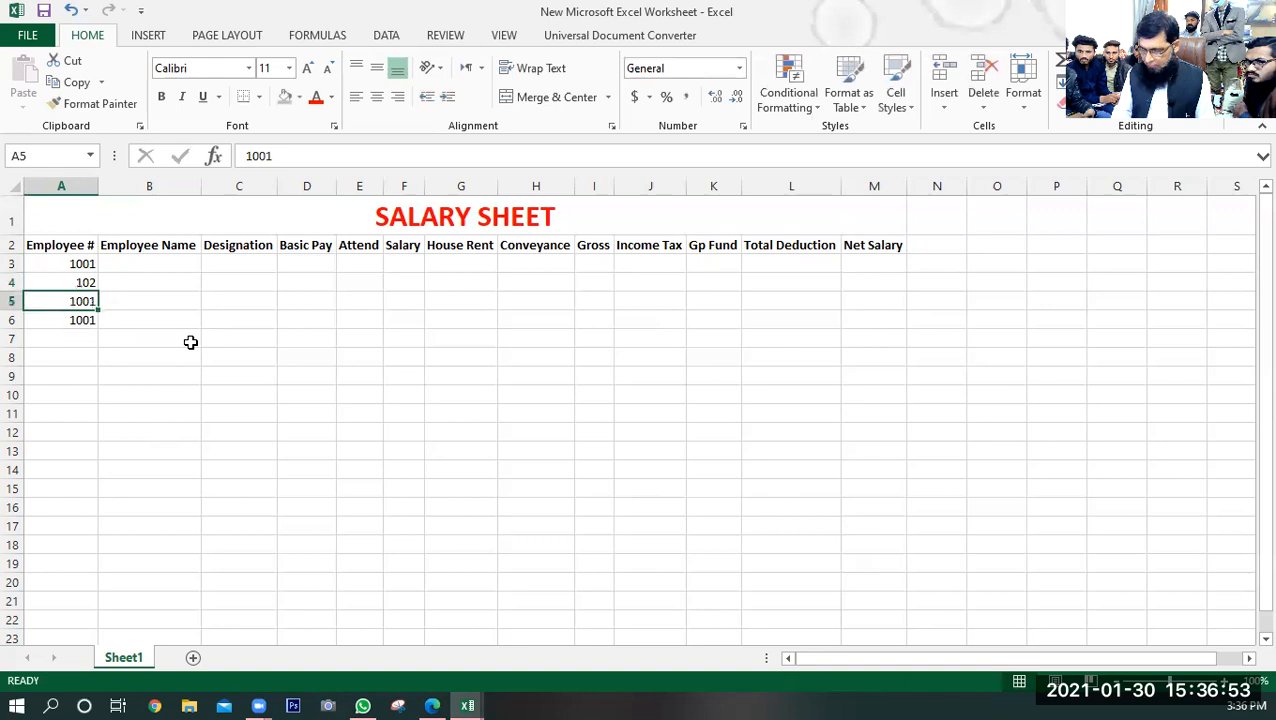
{"action": "left_click", "coordinate": [56, 355]}
{"action": "left_click_drag", "start_coordinate": [90, 286], "coordinate": [80, 313]}
{"action": "key", "text": "Delete"}
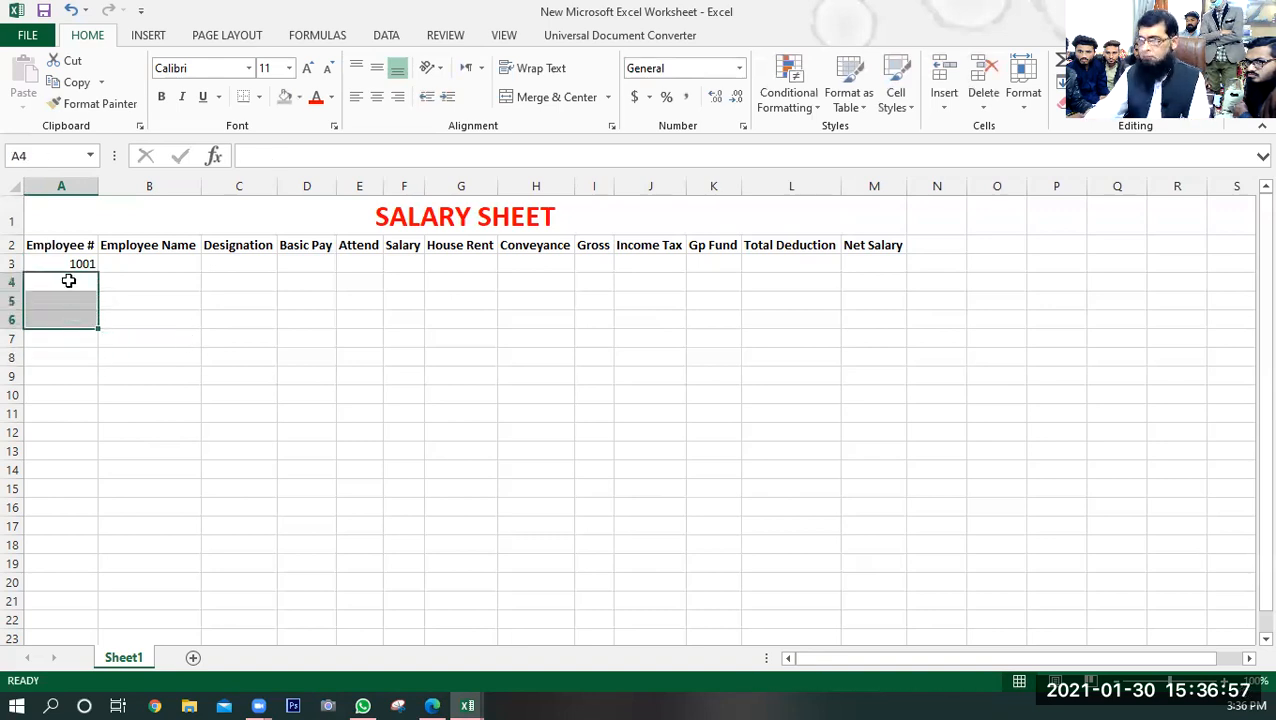
- Enter the second employee number in A4, continuing the series in steps of 1 down to A7, and center the numbers in A3:A7
{"action": "left_click", "coordinate": [68, 281]}
{"action": "type", "text": "1002"}
{"action": "key", "text": "Return"}
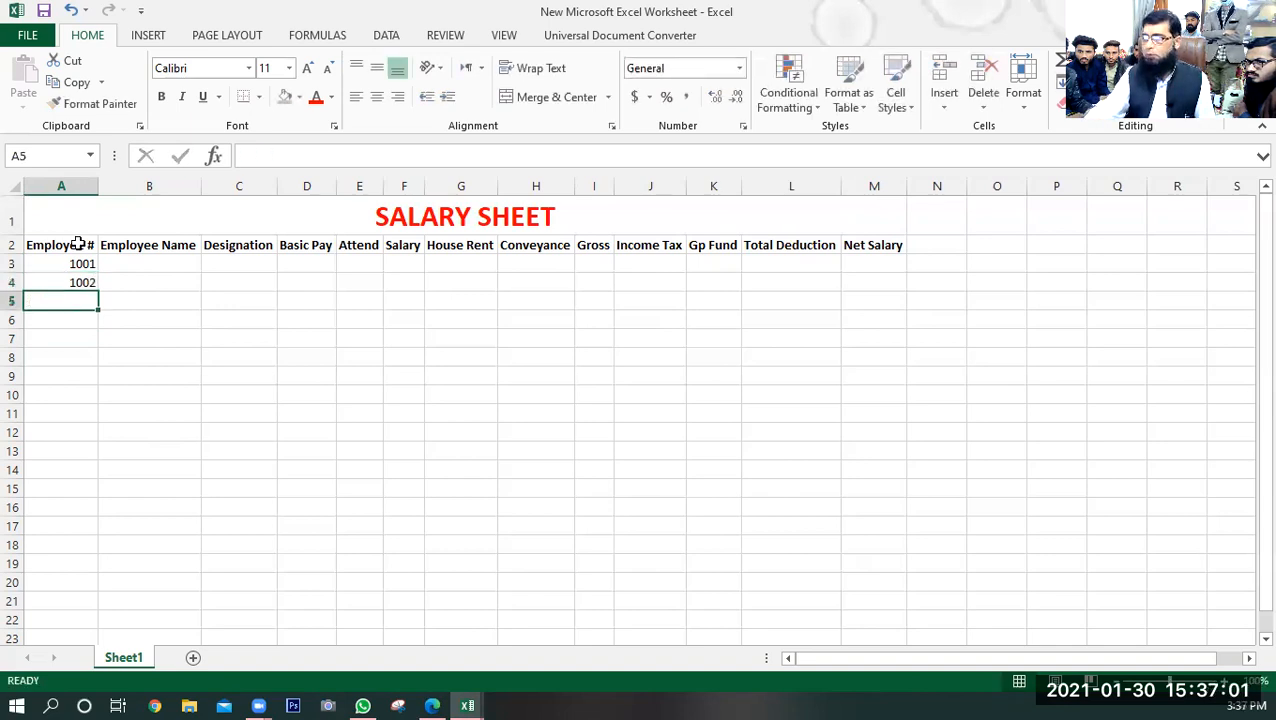
{"action": "left_click_drag", "start_coordinate": [82, 265], "coordinate": [94, 342]}
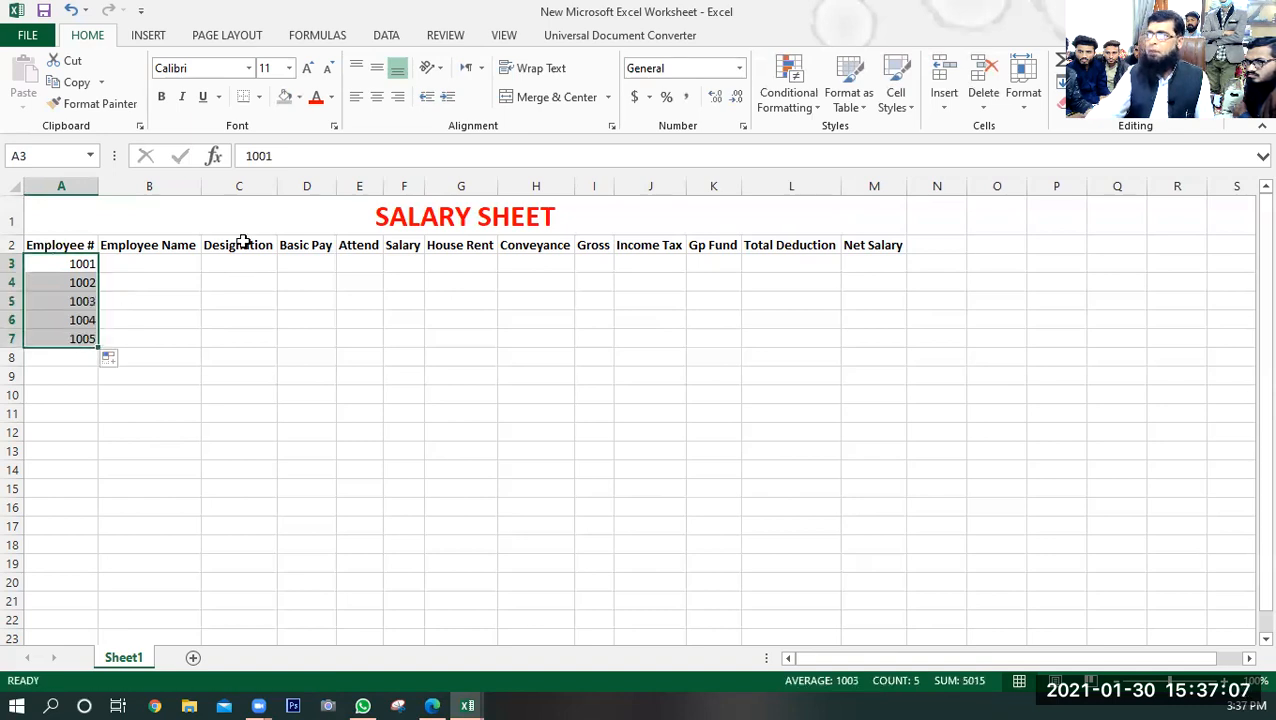
{"action": "left_click", "coordinate": [377, 96]}
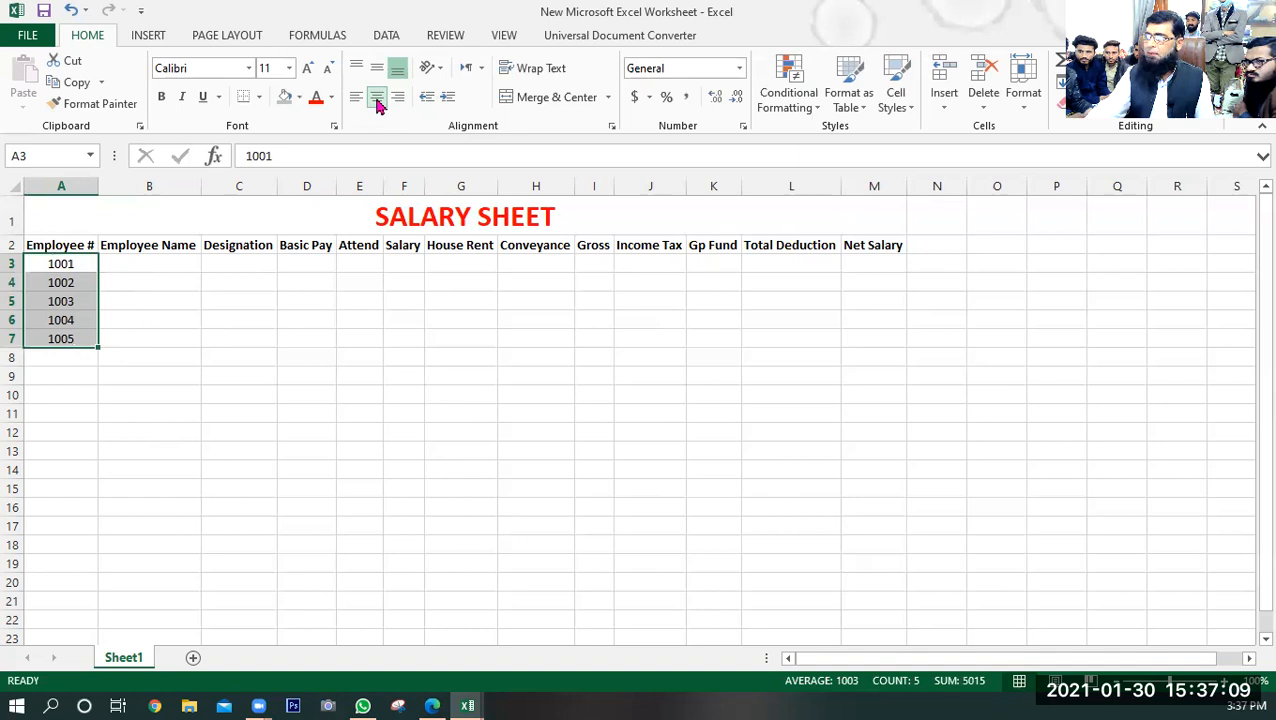
{"action": "left_click", "coordinate": [147, 395]}
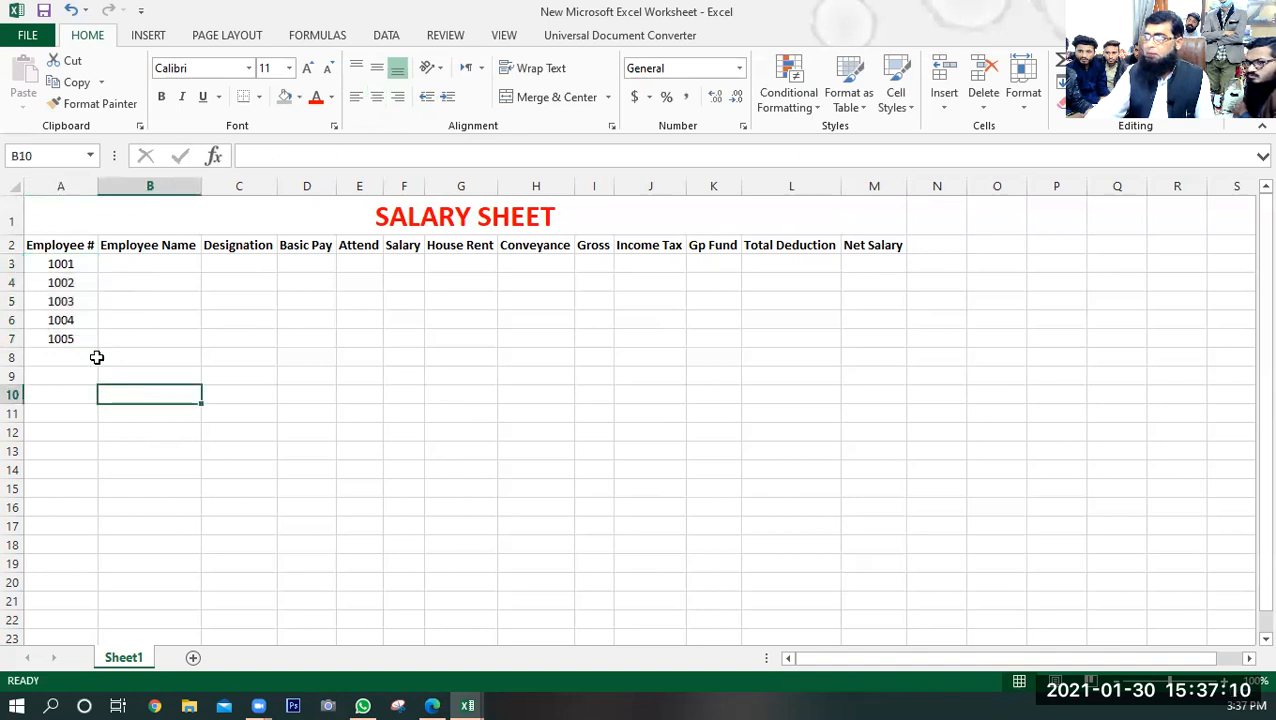
- Enter the five employees' names in the Employee Name column, cells B3 to B7
{"action": "left_click", "coordinate": [119, 267]}
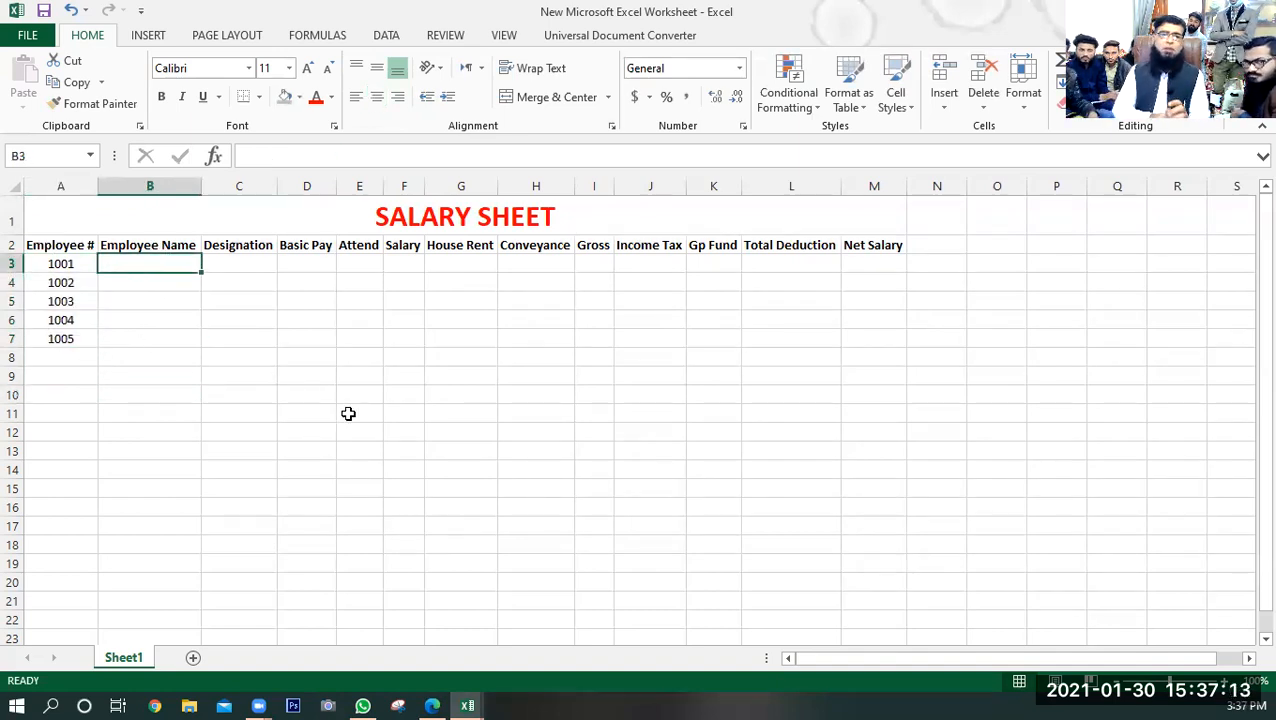
{"action": "type", "text": "As"}
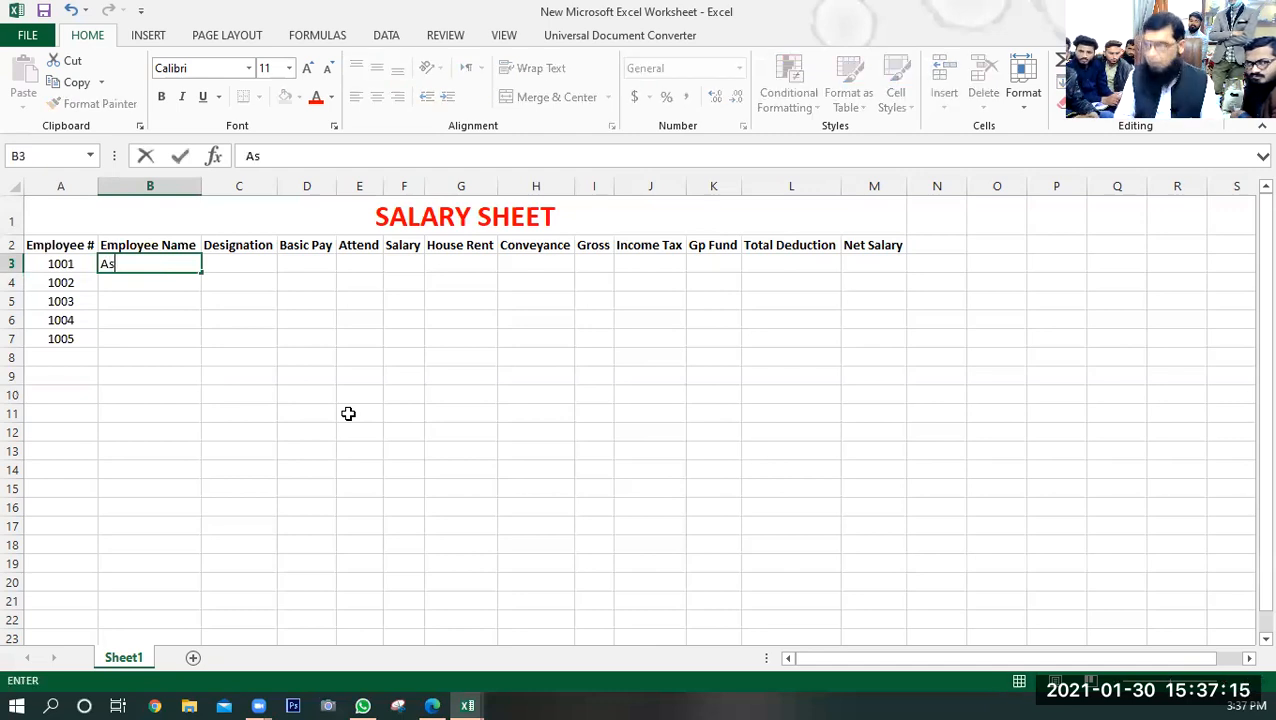
{"action": "type", "text": "if"}
{"action": "key", "text": "Return"}
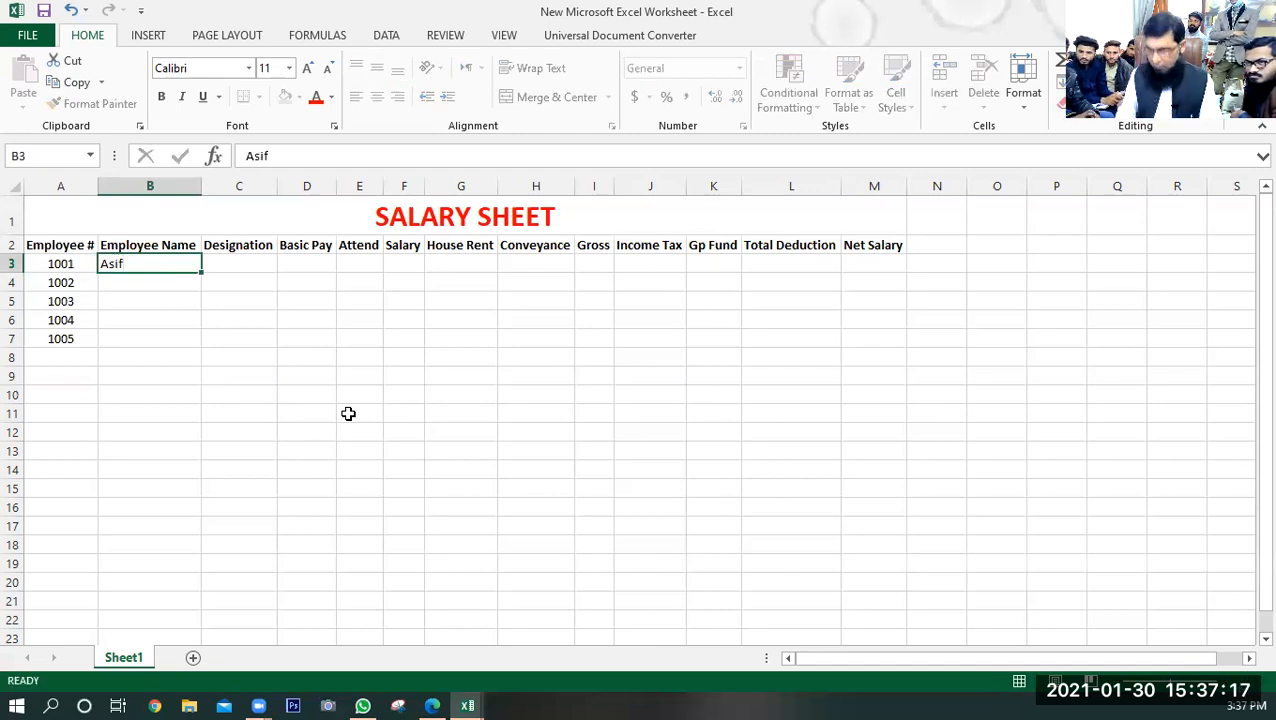
{"action": "key", "text": "Left"}
{"action": "key", "text": "Right"}
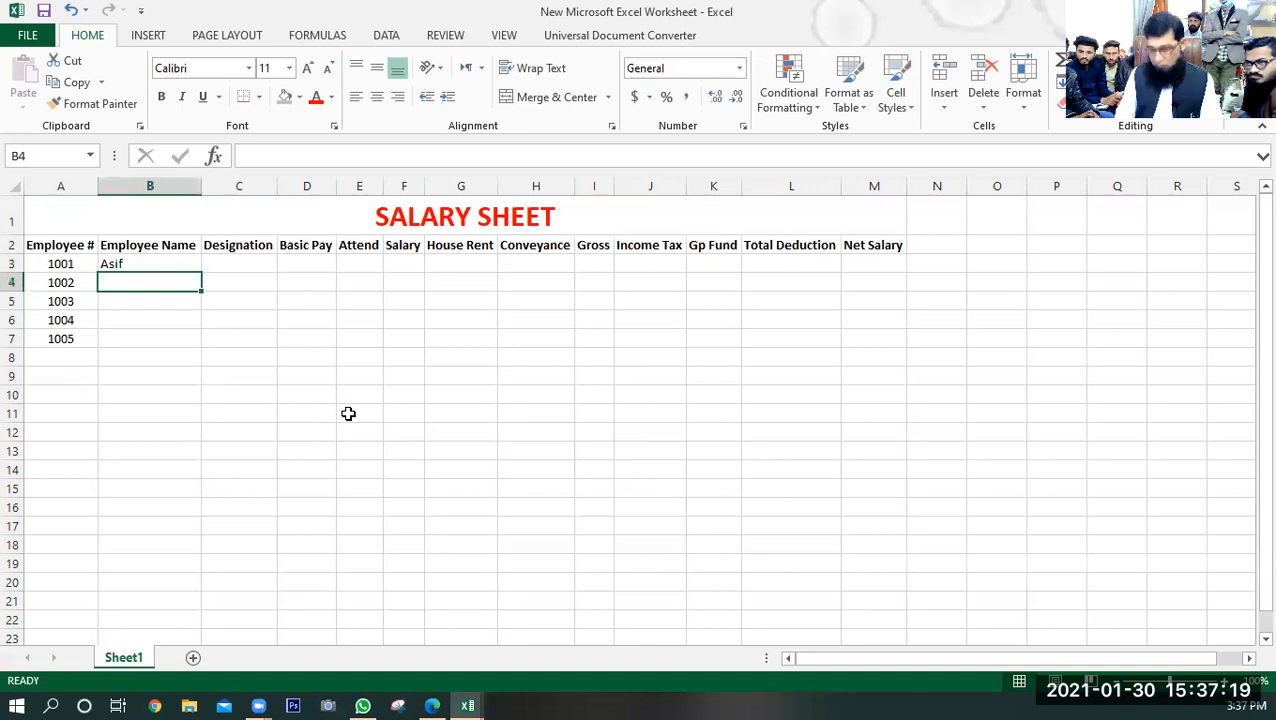
{"action": "type", "text": "Ash"}
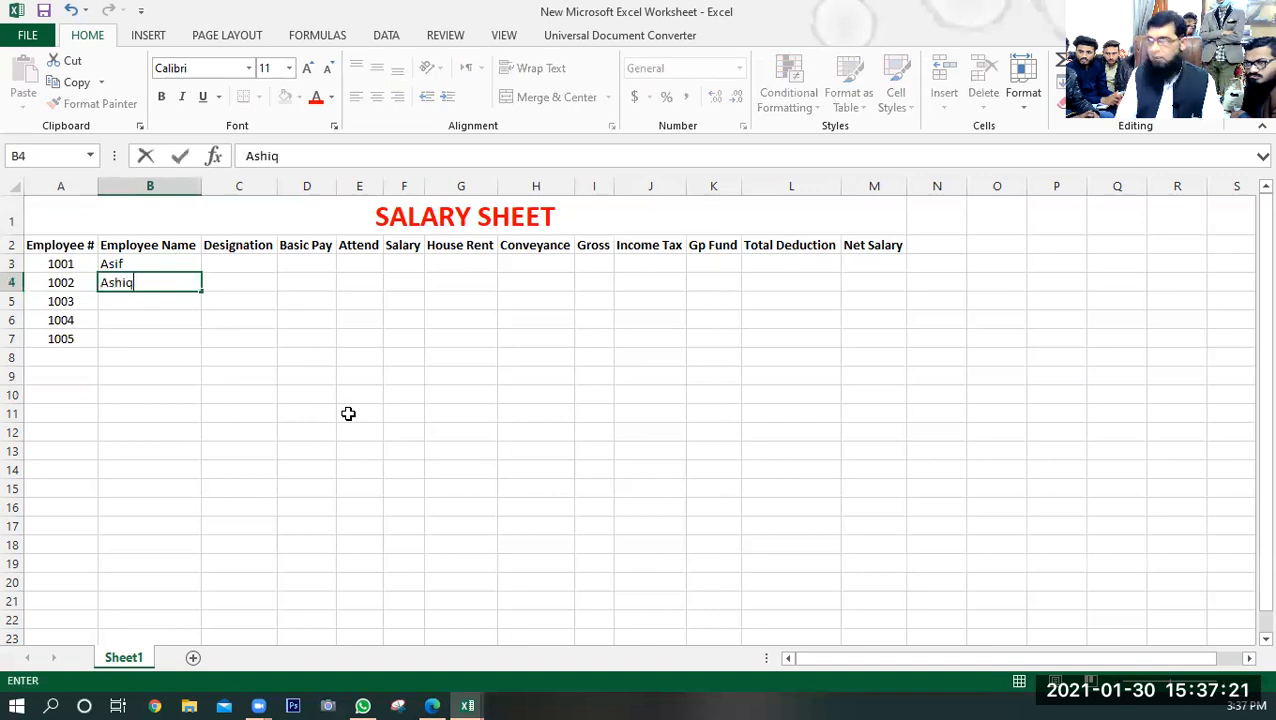
{"action": "type", "text": "iq"}
{"action": "key", "text": "Return"}
{"action": "type", "text": "Rashid"}
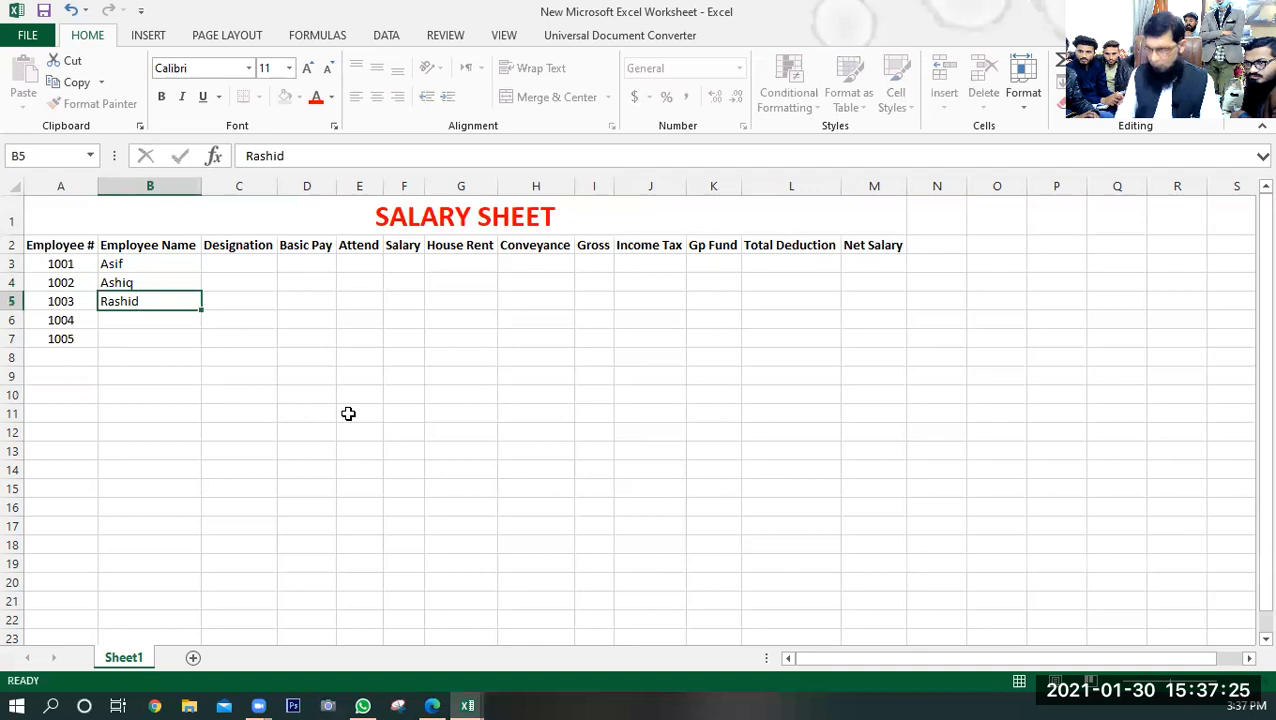
{"action": "key", "text": "Return"}
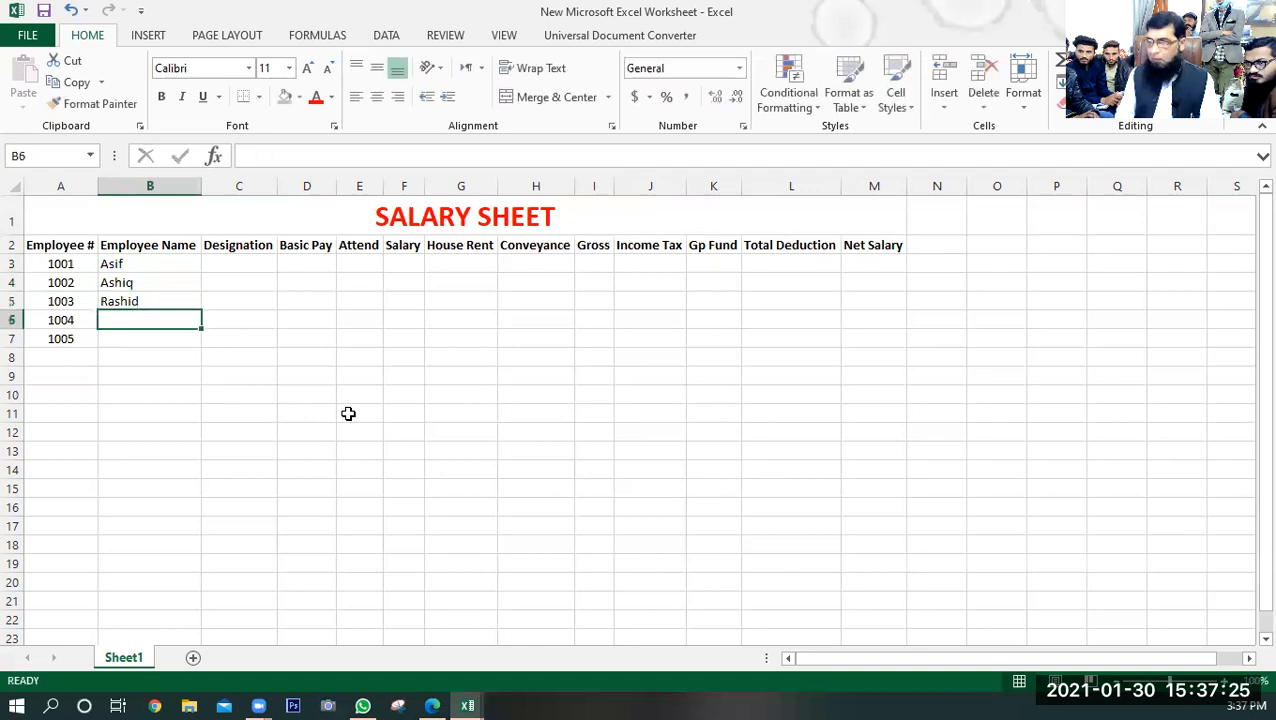
{"action": "type", "text": "Akram"}
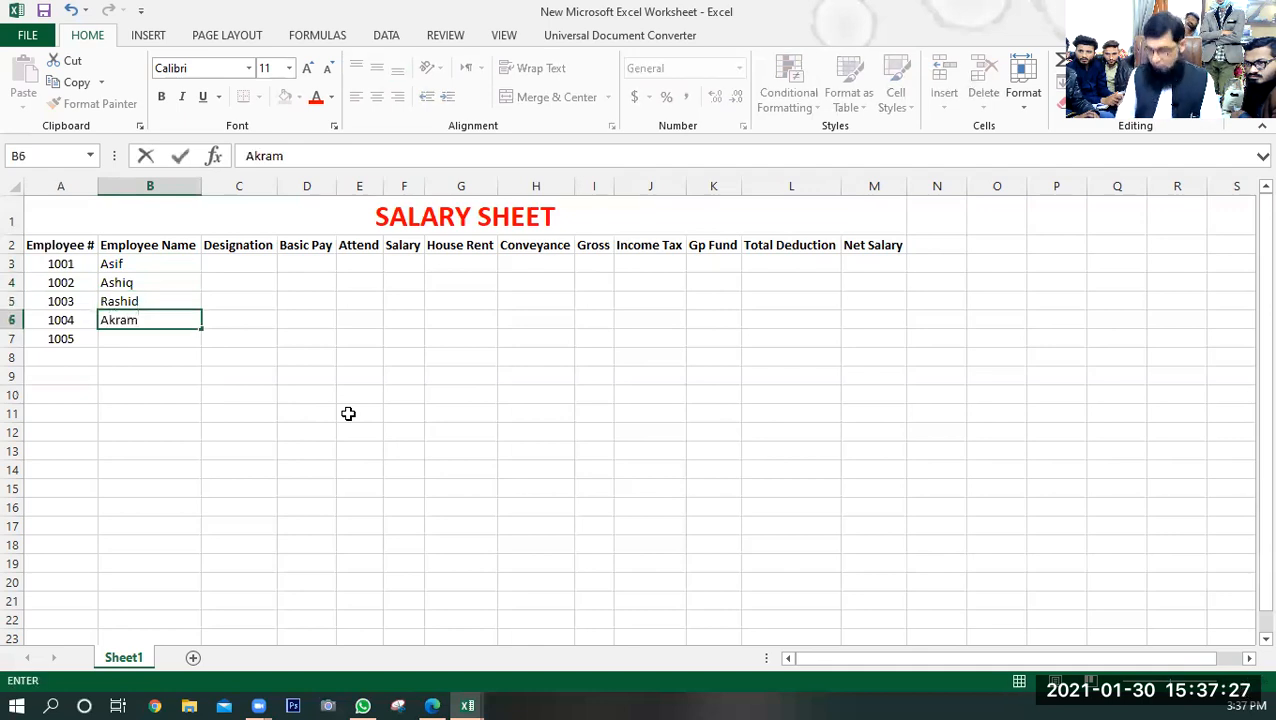
{"action": "key", "text": "Return"}
{"action": "type", "text": "Ars"}
{"action": "key", "text": "Tab"}
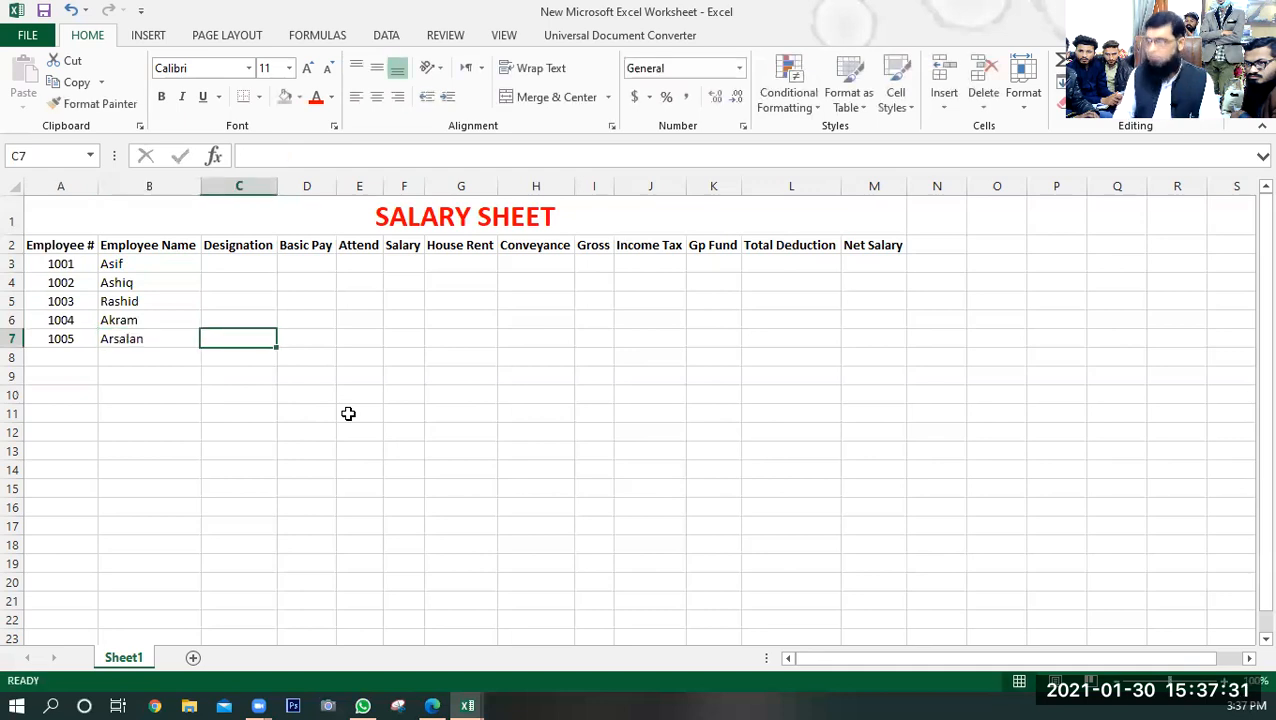
{"action": "left_click", "coordinate": [372, 394]}
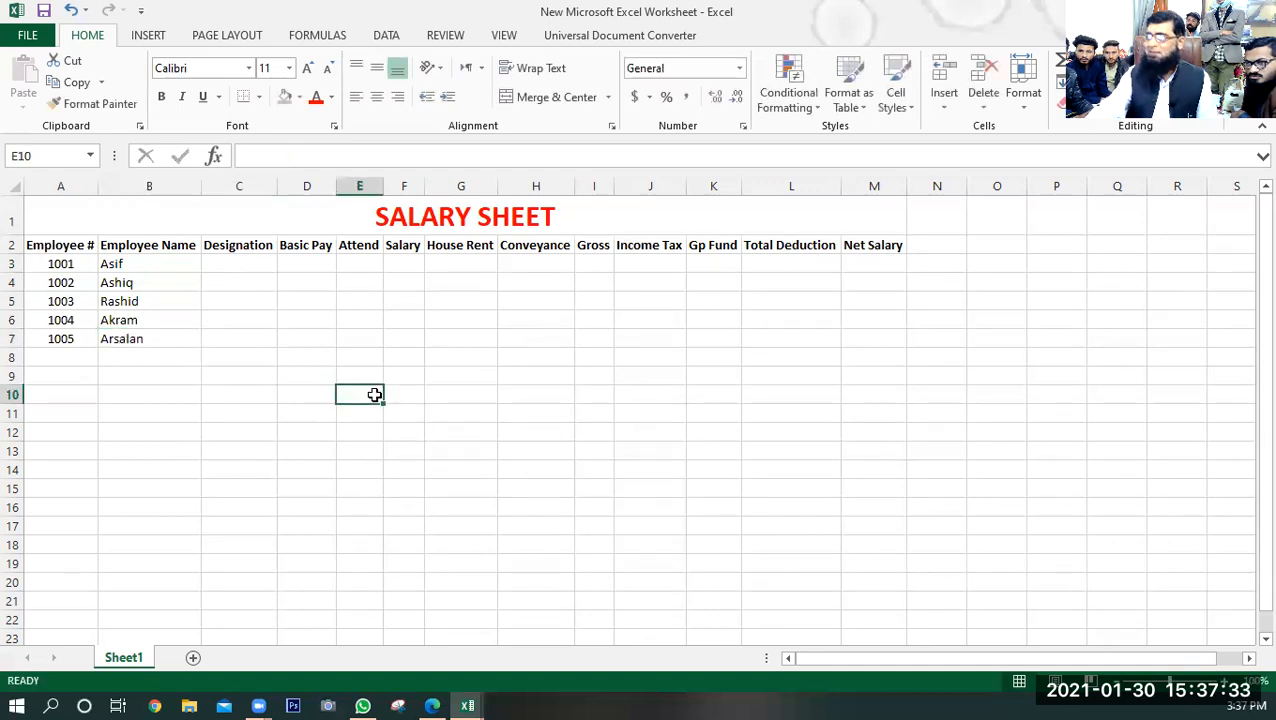
- Fill the Designation column from C3 to C7 with Steno, Reader, Clerk, UDC and LDC
{"action": "left_click", "coordinate": [246, 265]}
{"action": "type", "text": "S"}
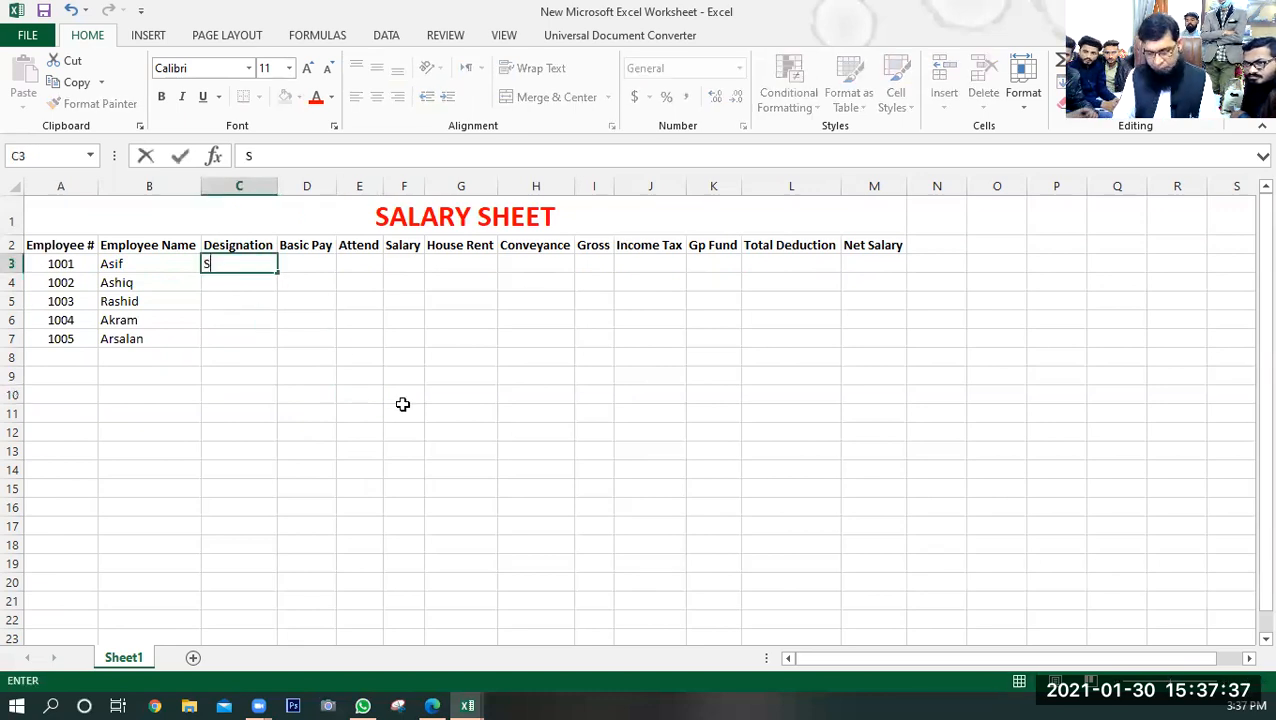
{"action": "type", "text": "teno"}
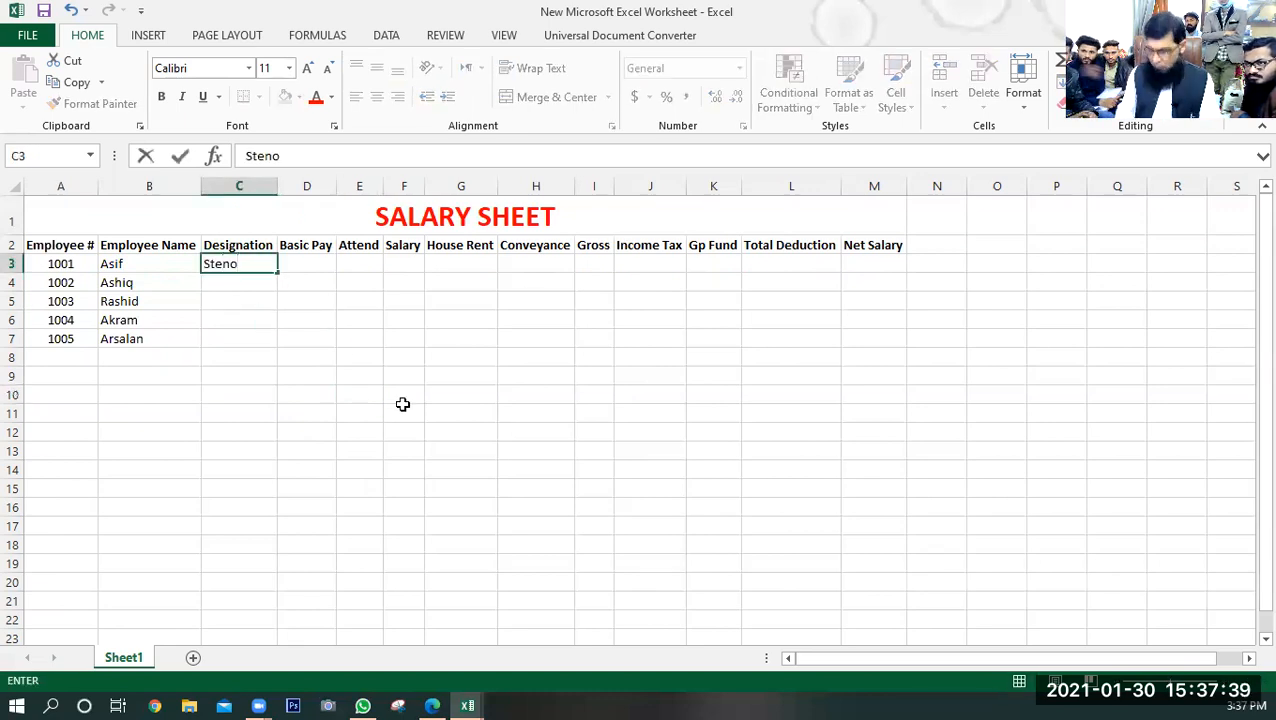
{"action": "key", "text": "Return"}
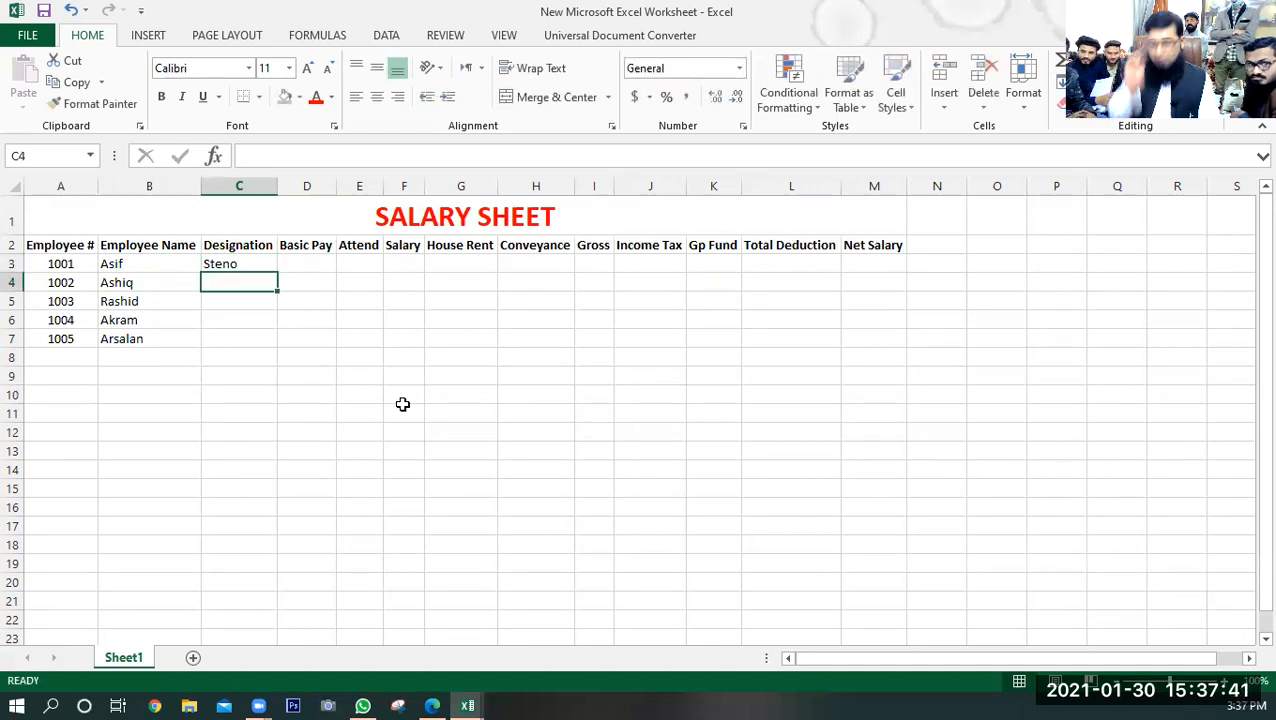
{"action": "type", "text": "Reader"}
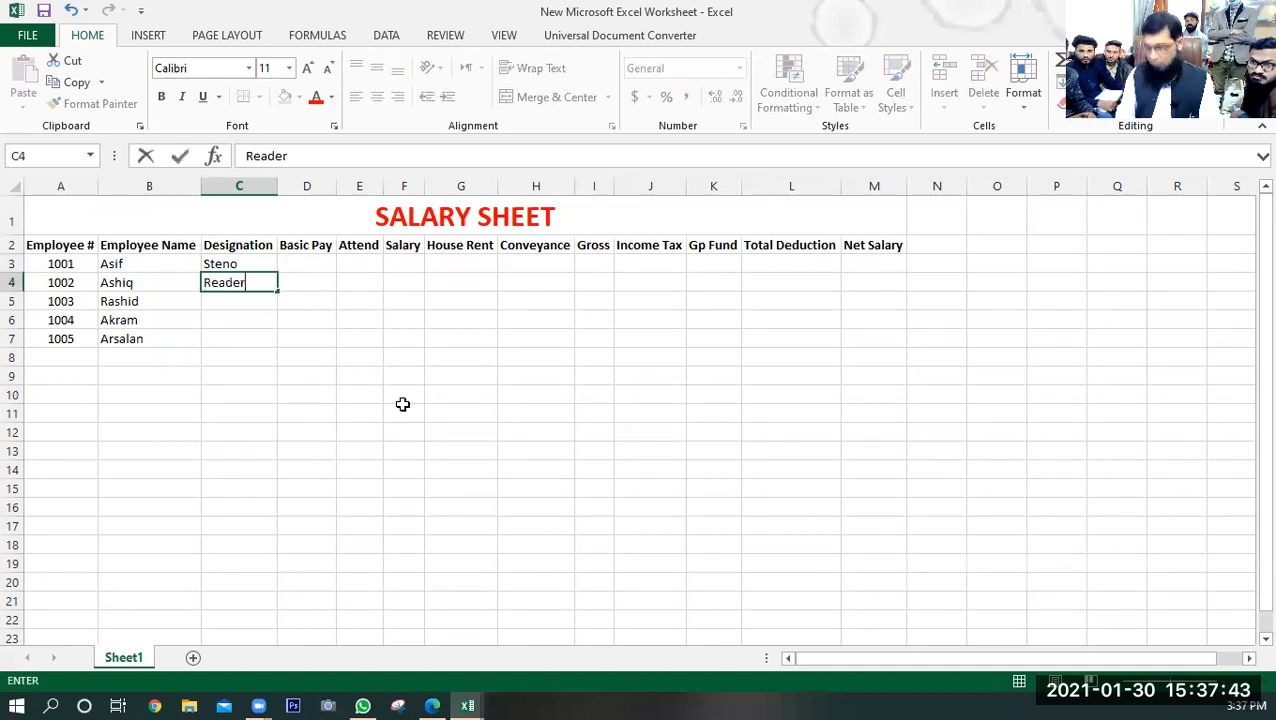
{"action": "key", "text": "Return"}
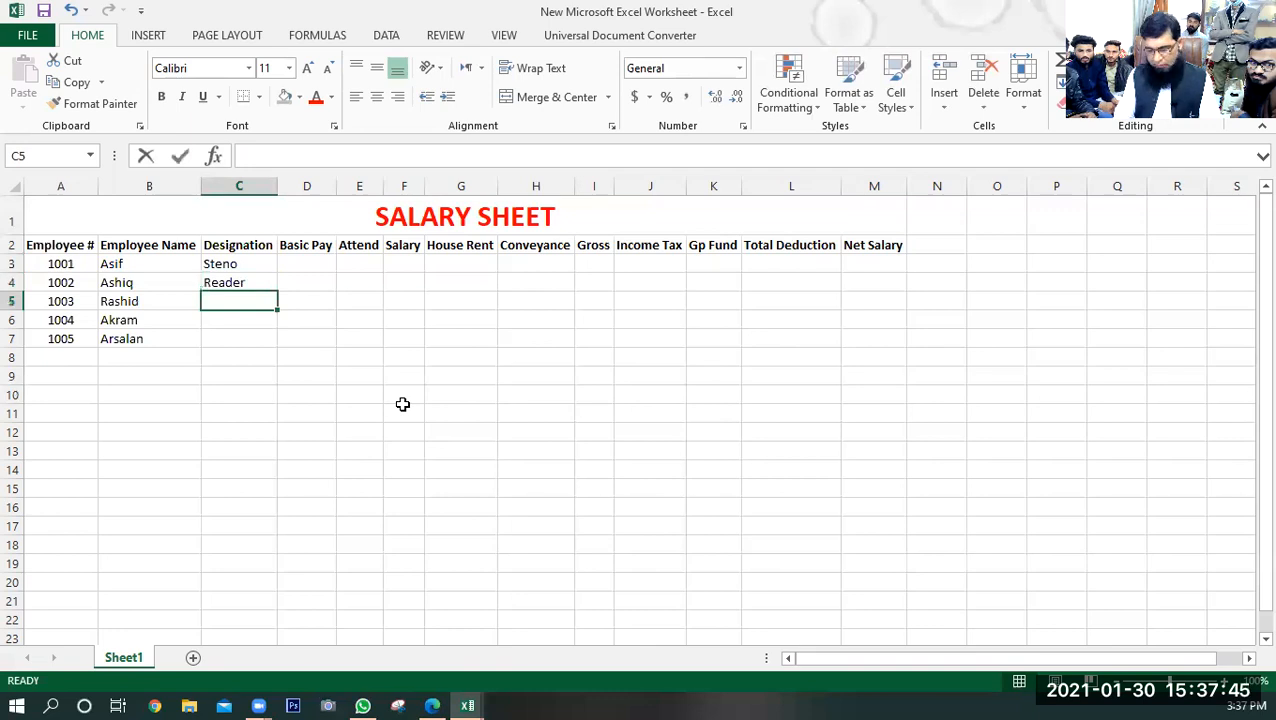
{"action": "type", "text": "Clerk"}
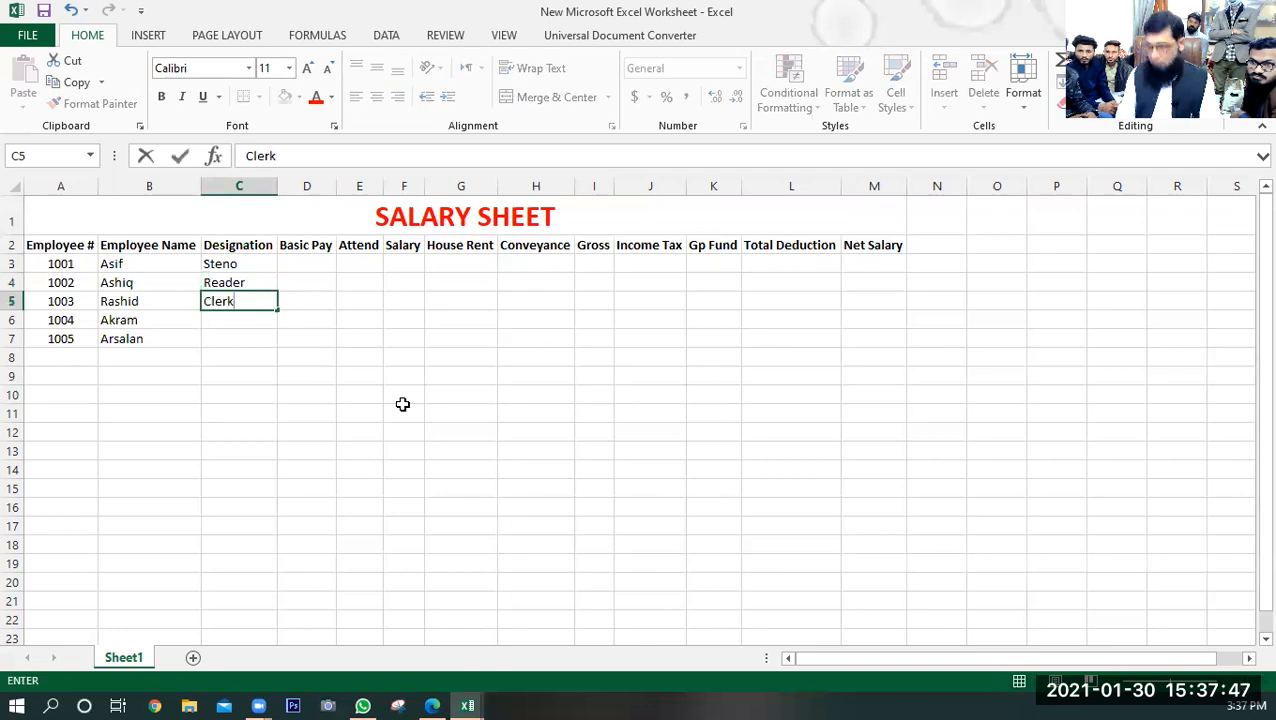
{"action": "key", "text": "Return"}
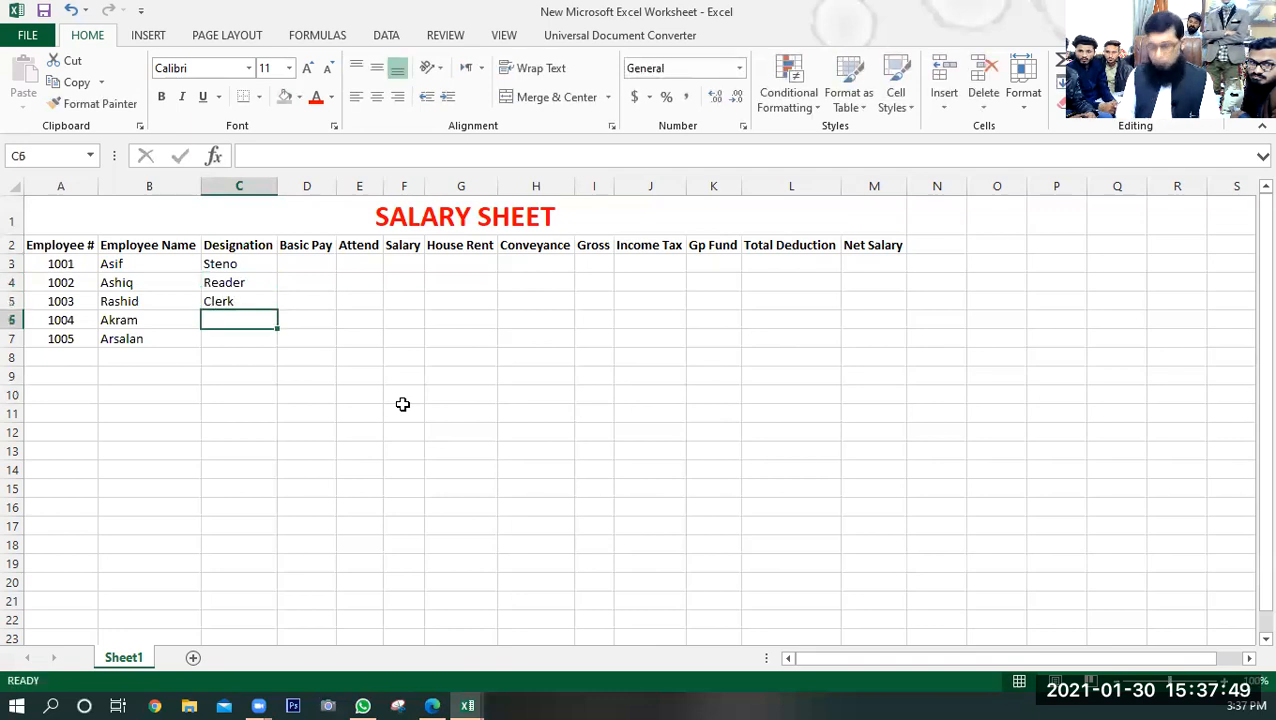
{"action": "type", "text": "U"}
{"action": "key", "text": "Return"}
{"action": "type", "text": "LDC"}
{"action": "key", "text": "Tab"}
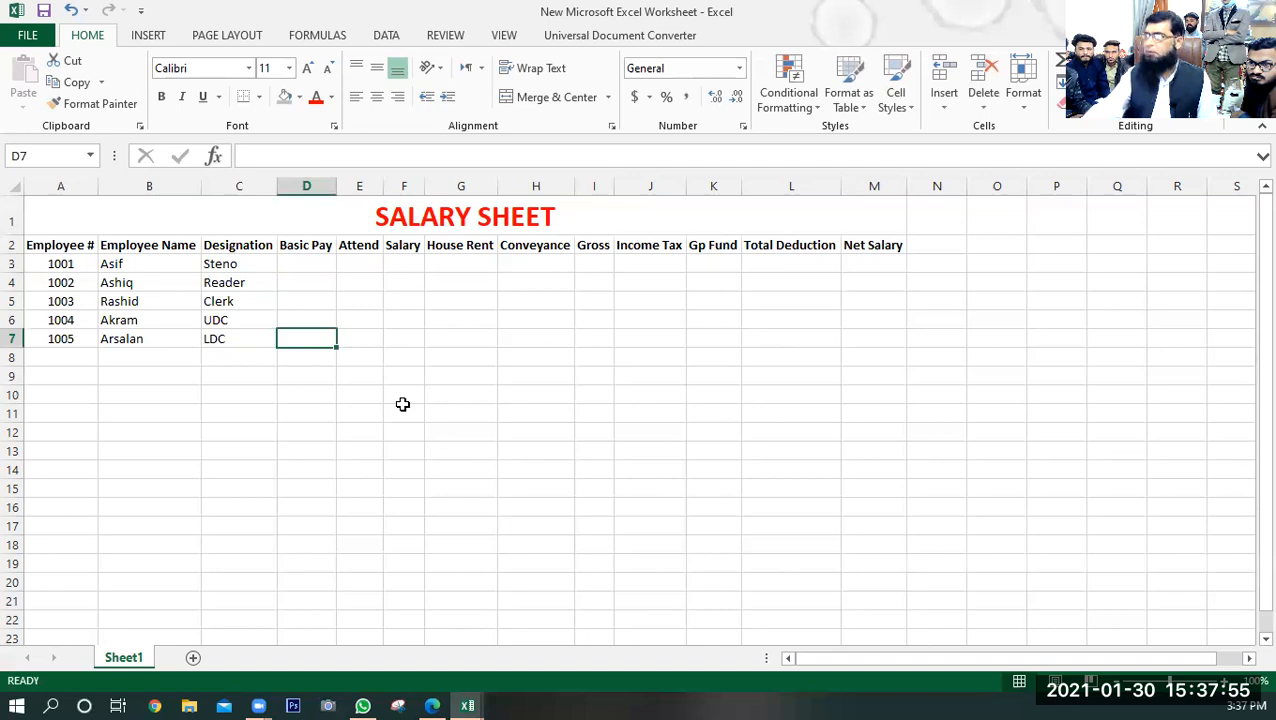
{"action": "left_click", "coordinate": [402, 408]}
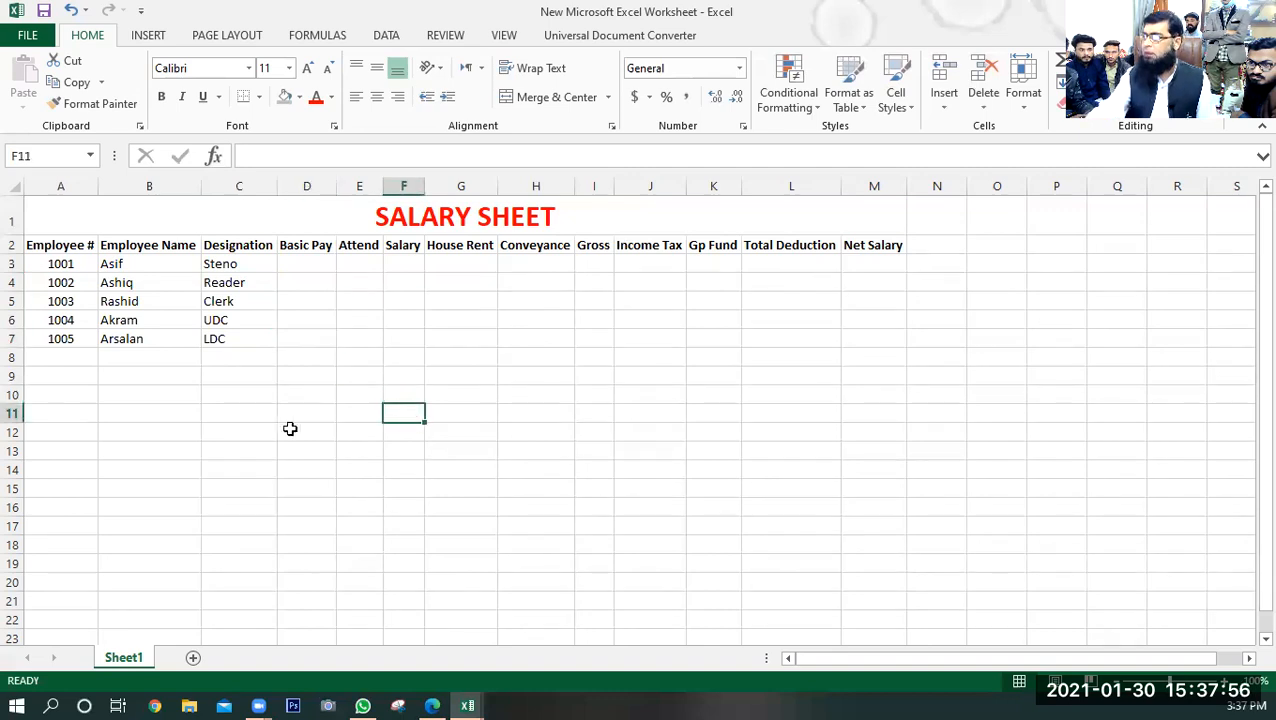
{"action": "left_click", "coordinate": [636, 432]}
- Fill the Basic Pay column from D3 to D7 with 40000, 30000, 20000, 15000 and 10000
{"action": "left_click", "coordinate": [305, 263]}
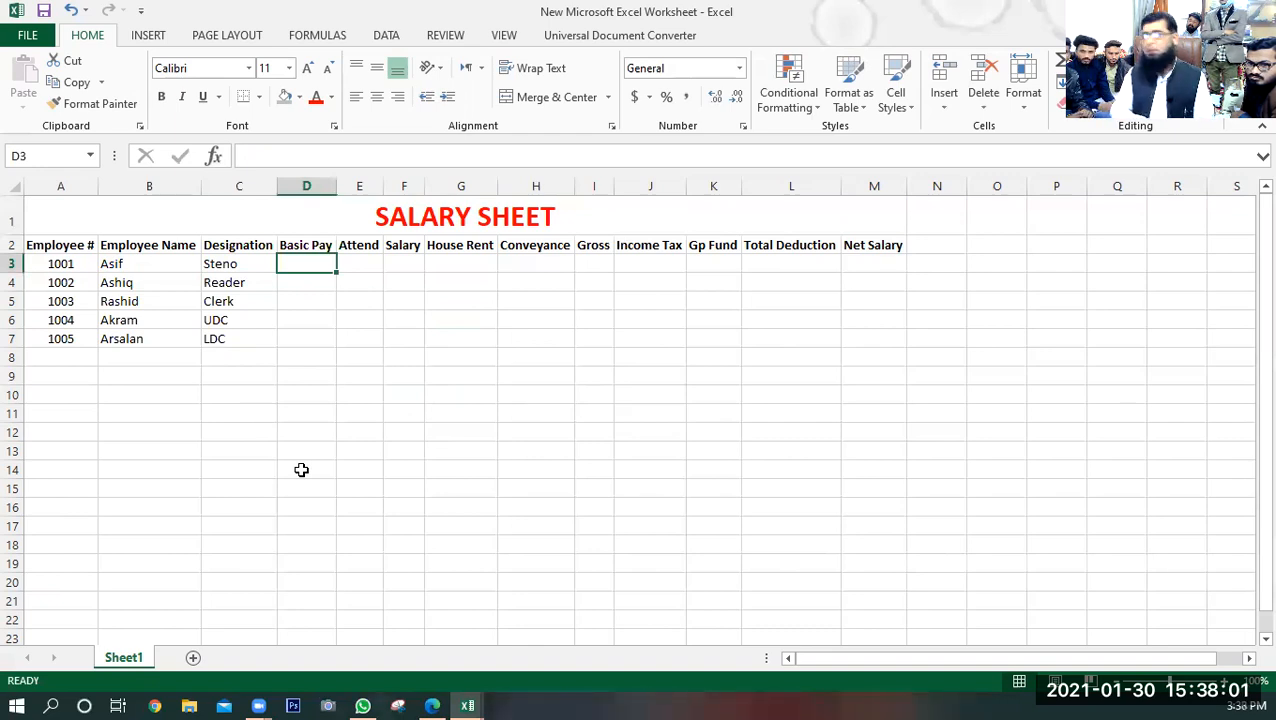
{"action": "type", "text": "40000"}
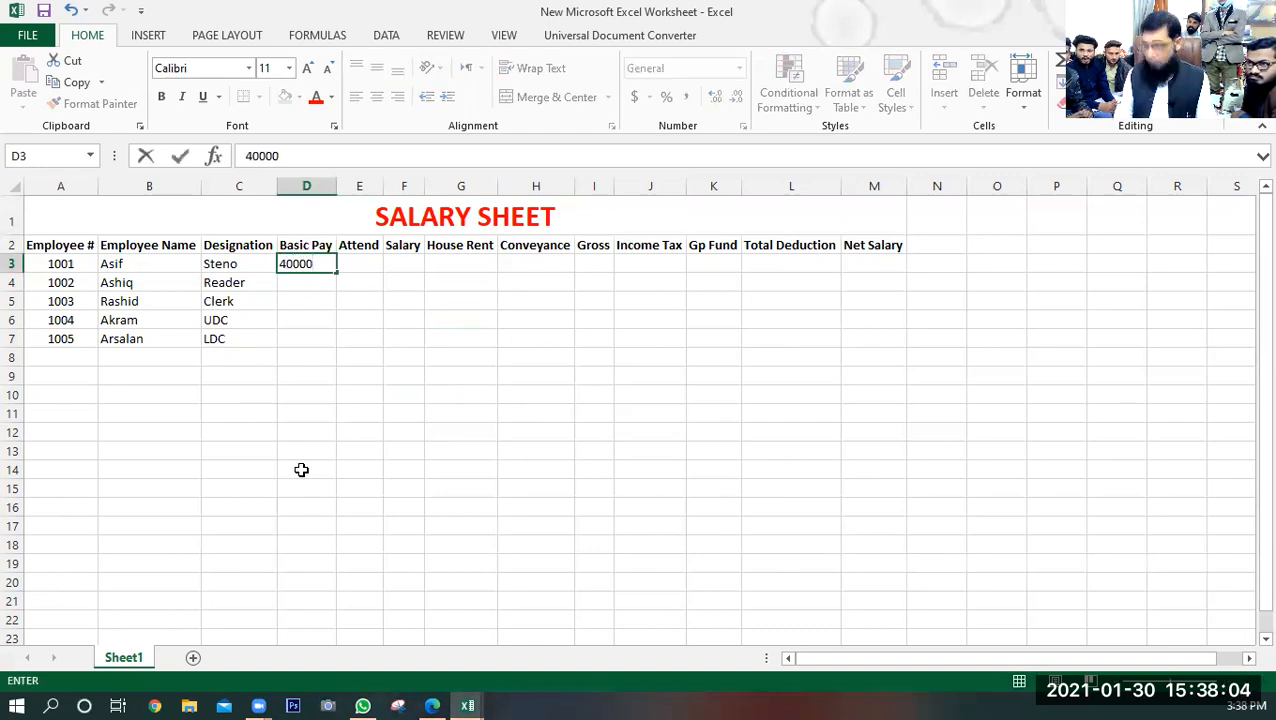
{"action": "key", "text": "Return"}
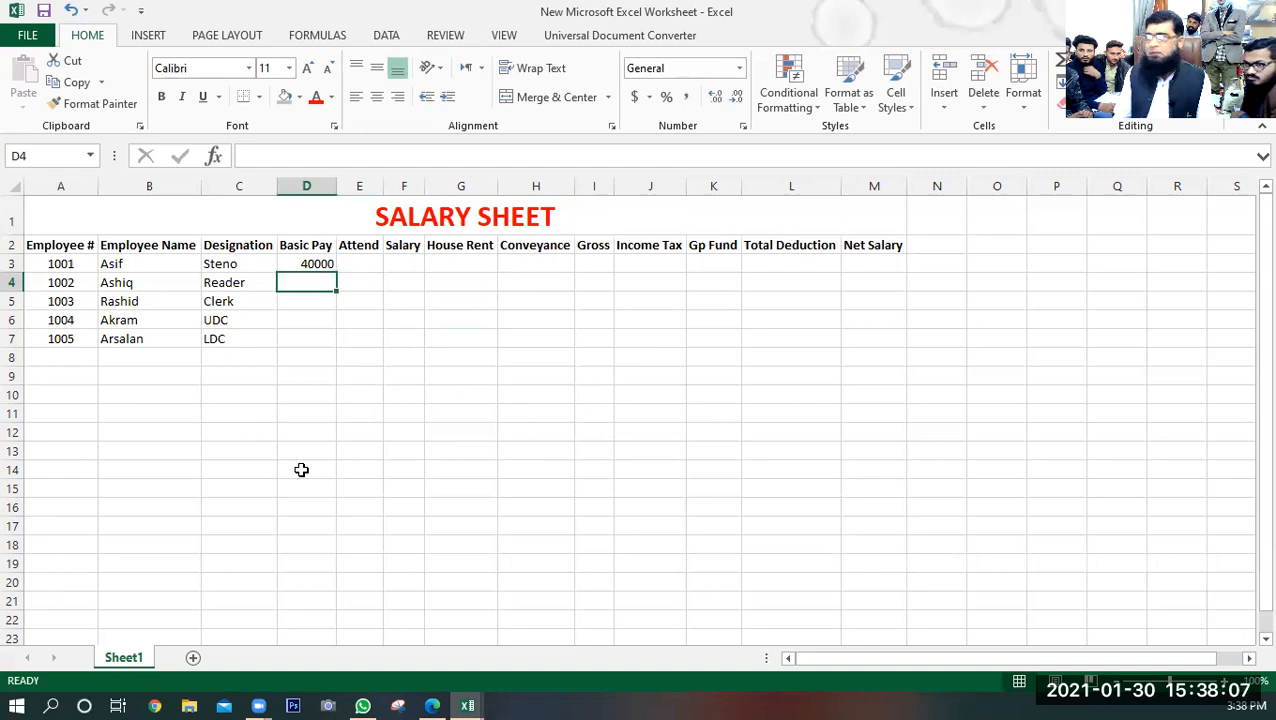
{"action": "type", "text": "30000"}
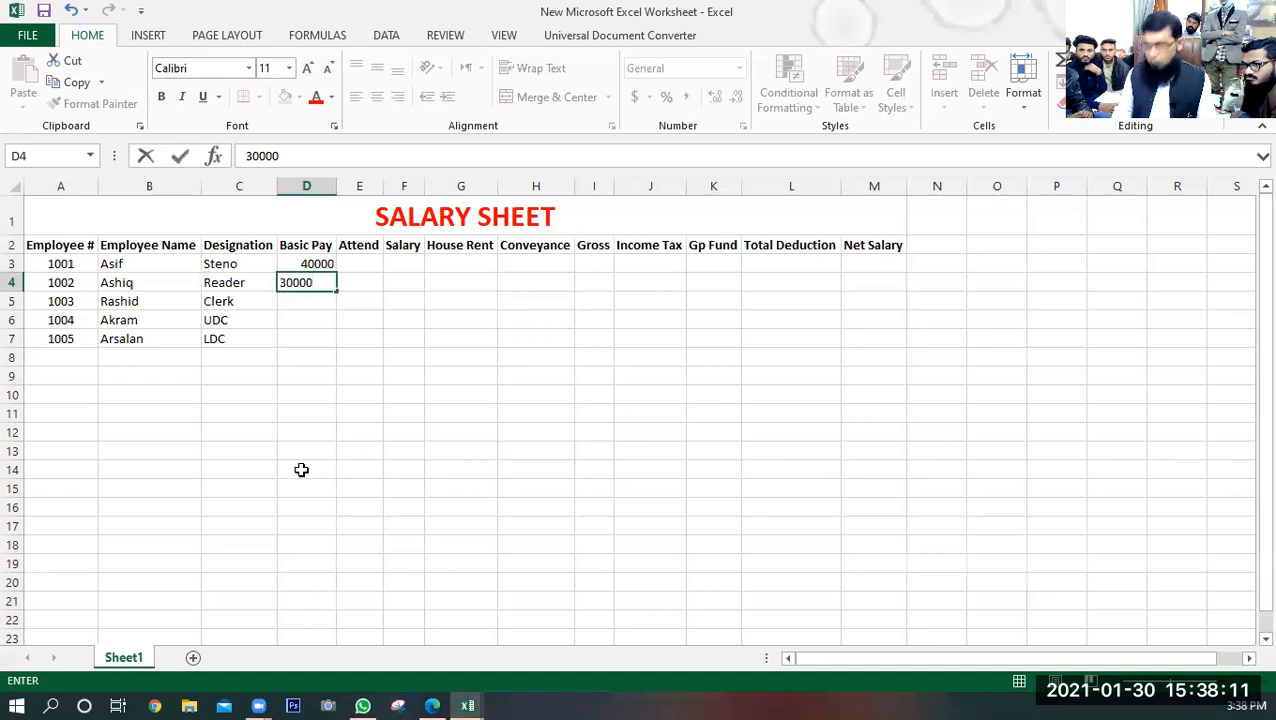
{"action": "key", "text": "Return"}
{"action": "type", "text": "20000"}
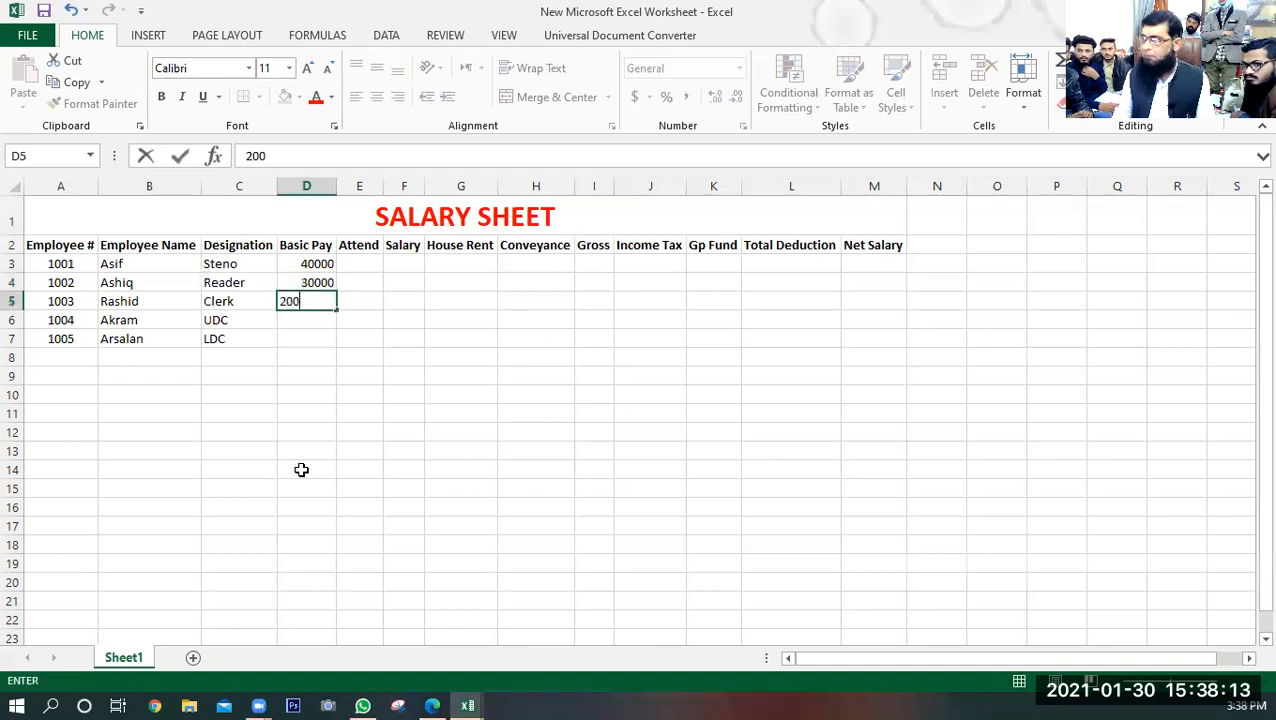
{"action": "key", "text": "Return"}
{"action": "type", "text": "150000"}
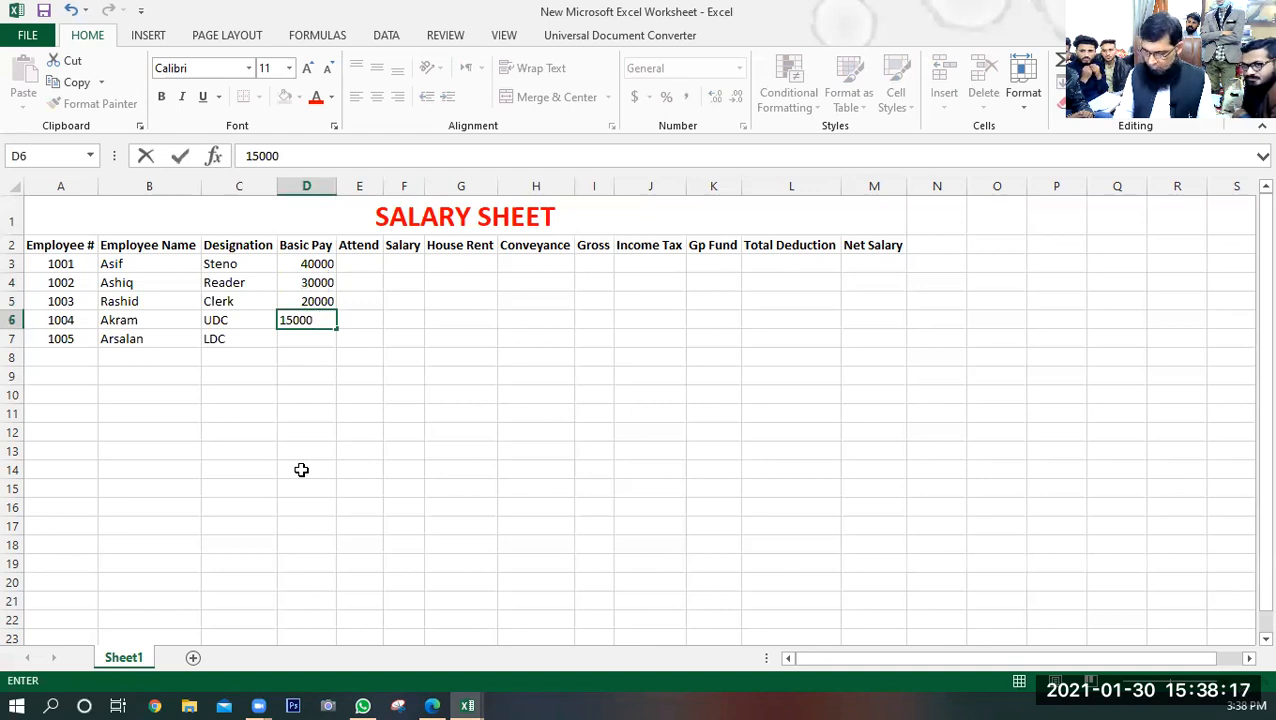
{"action": "key", "text": "Return"}
{"action": "type", "text": "10000"}
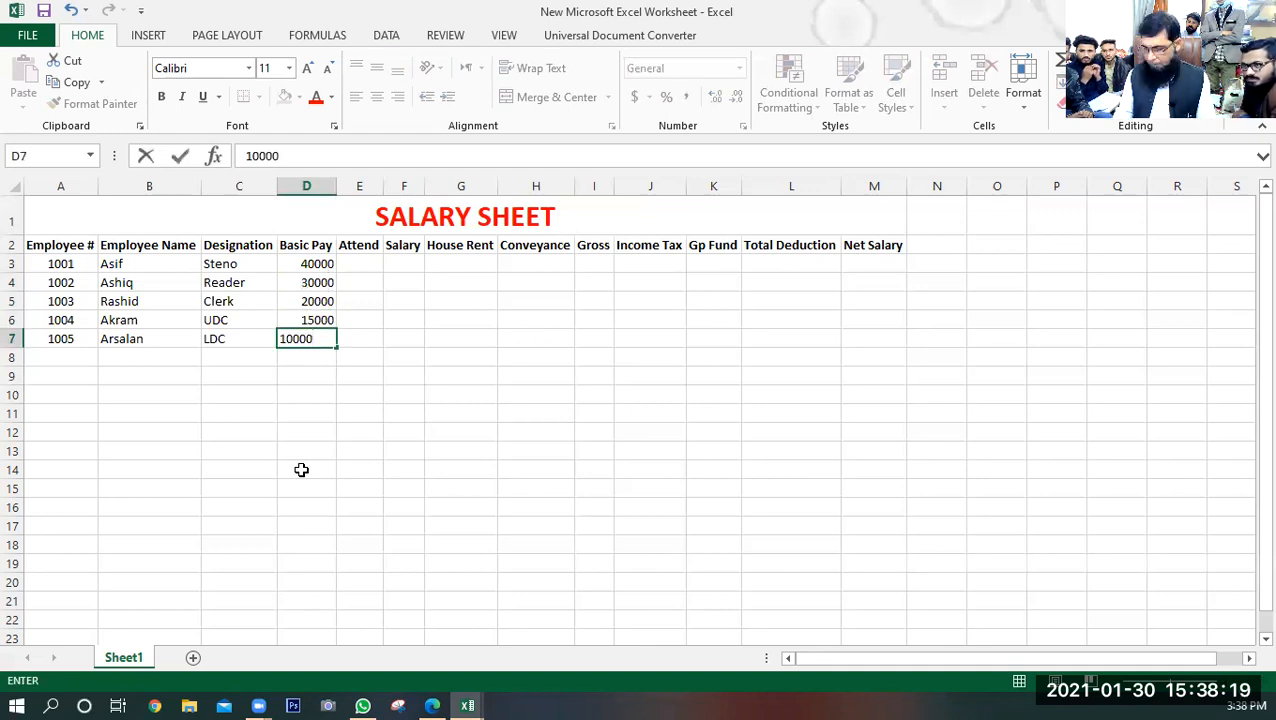
{"action": "key", "text": "Return"}
{"action": "left_click", "coordinate": [438, 432]}
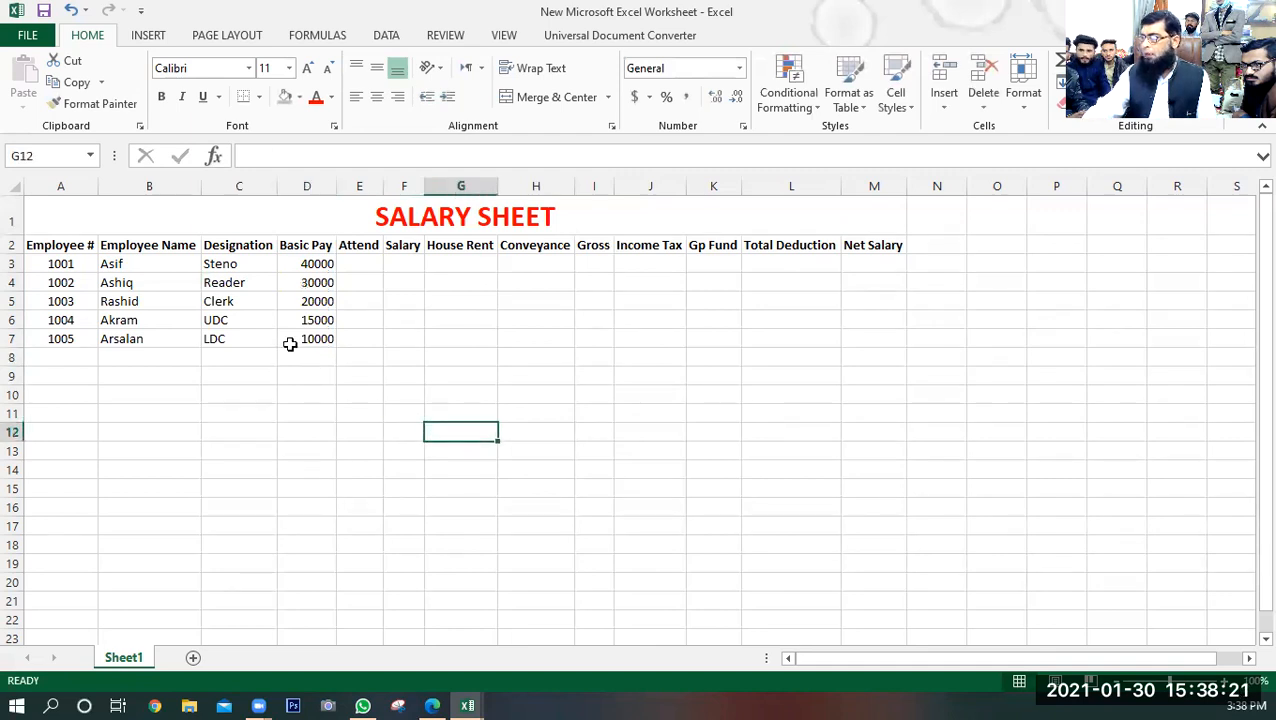
- Center the employee records in A3:D7 horizontally and align them to the middle vertically
{"action": "left_click_drag", "start_coordinate": [45, 264], "coordinate": [300, 338]}
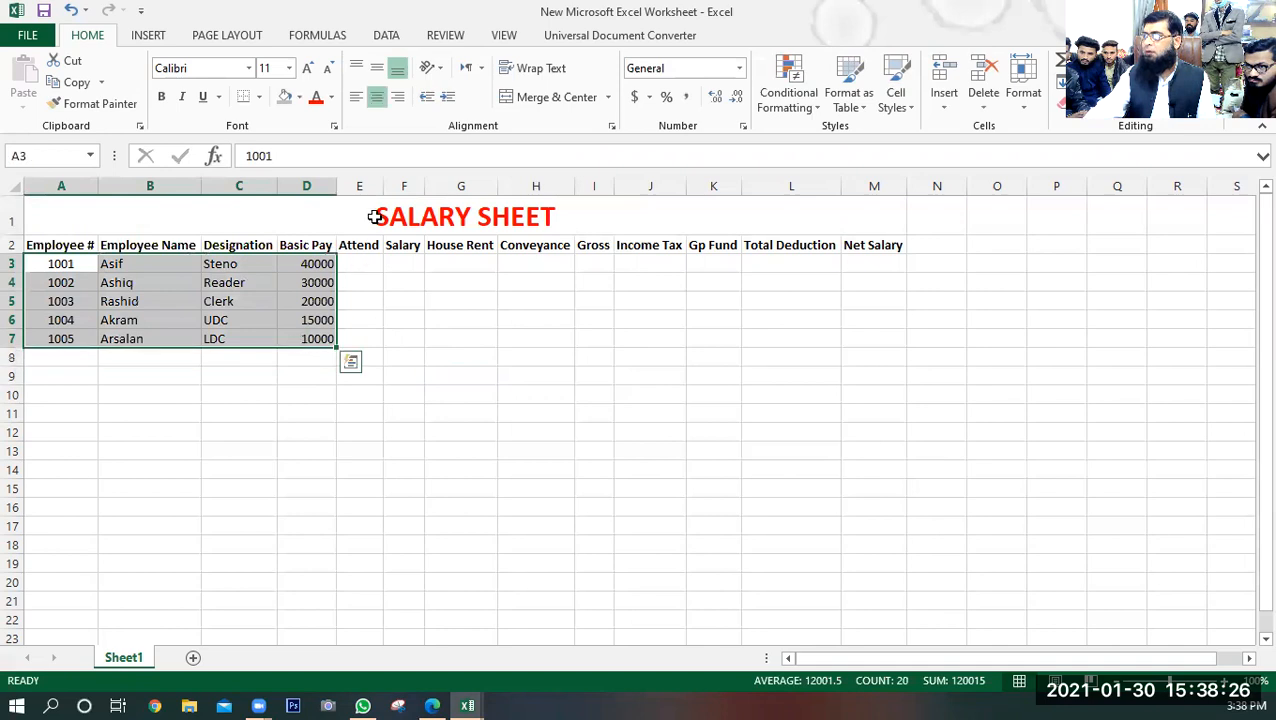
{"action": "left_click", "coordinate": [376, 67]}
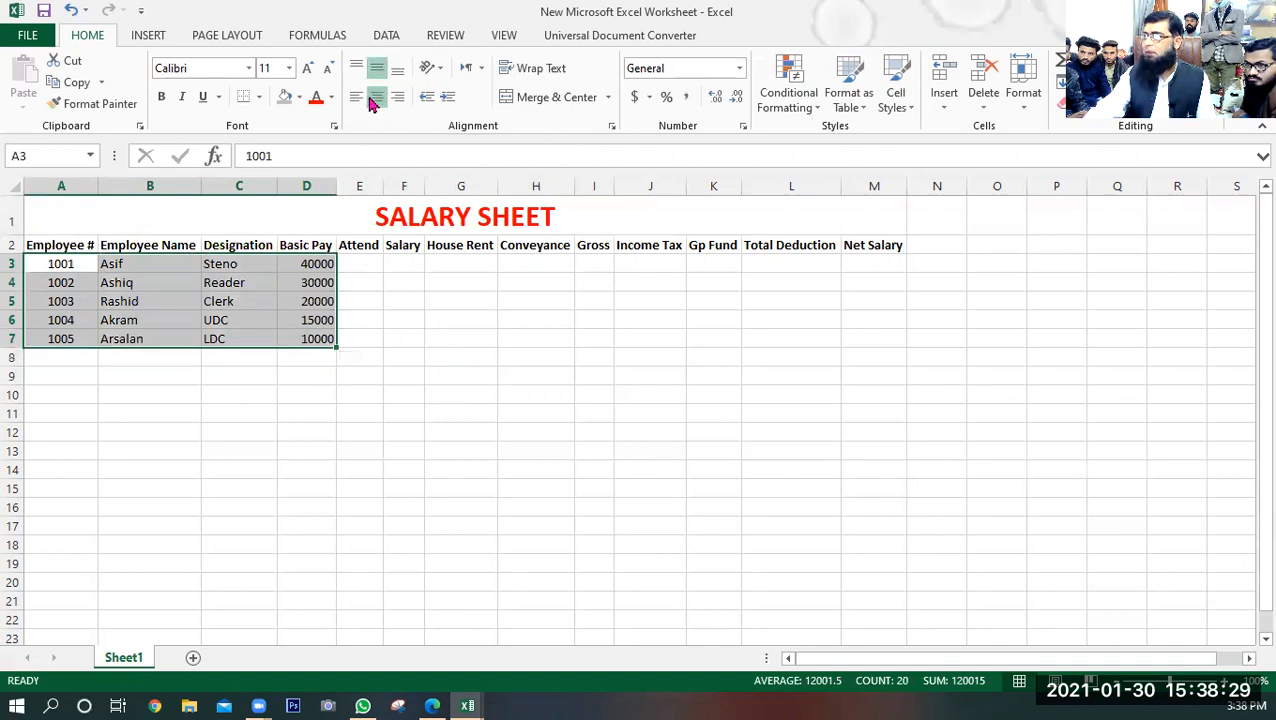
{"action": "left_click", "coordinate": [375, 98]}
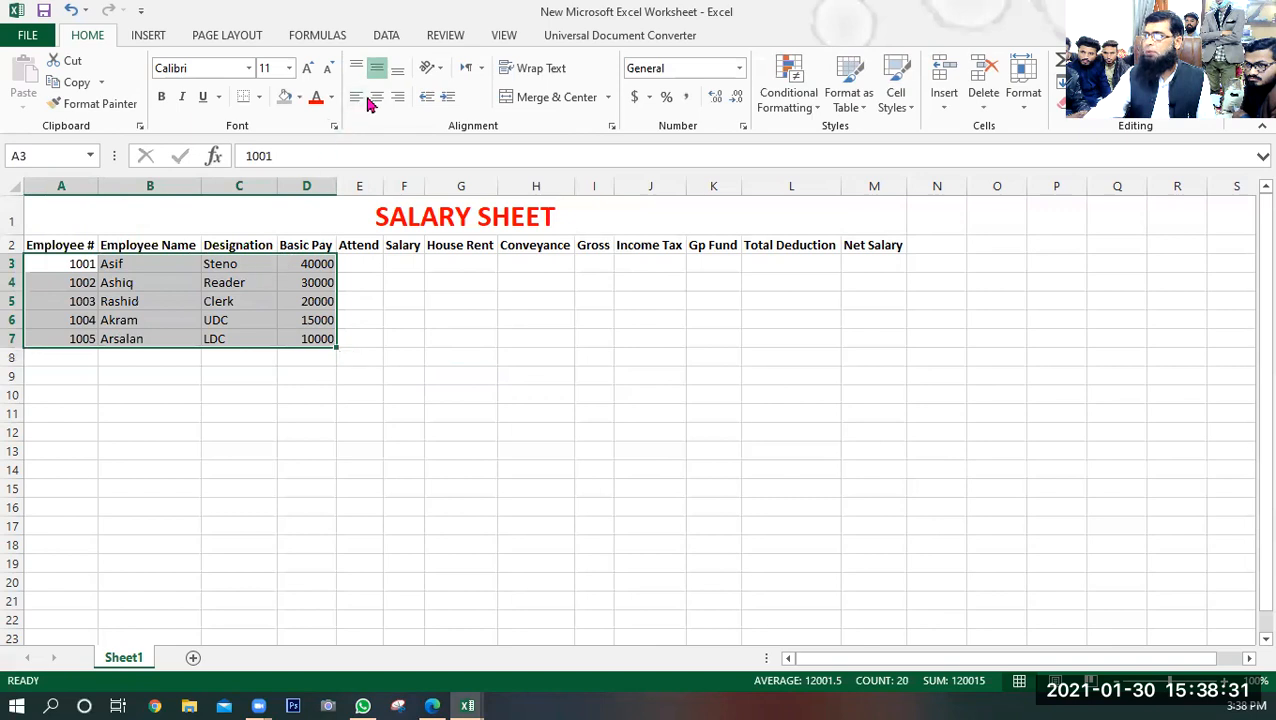
{"action": "left_click", "coordinate": [376, 97]}
{"action": "left_click", "coordinate": [264, 411]}
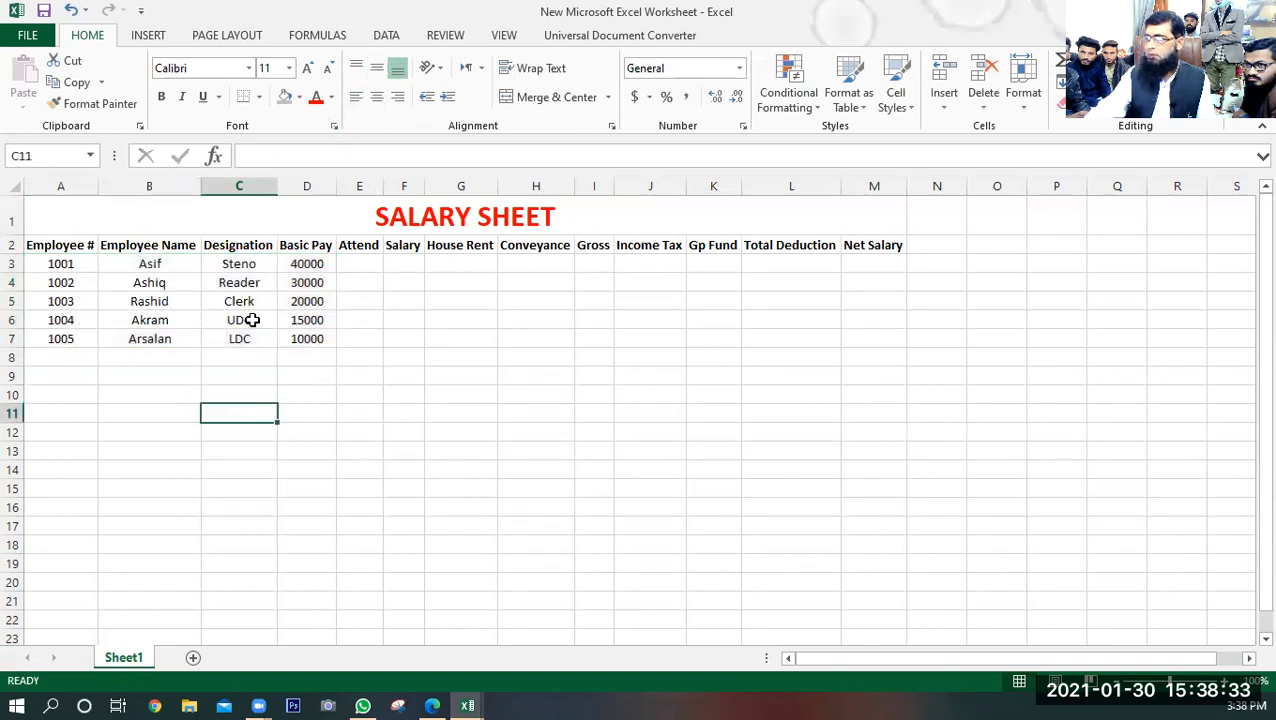
{"action": "left_click", "coordinate": [461, 436]}
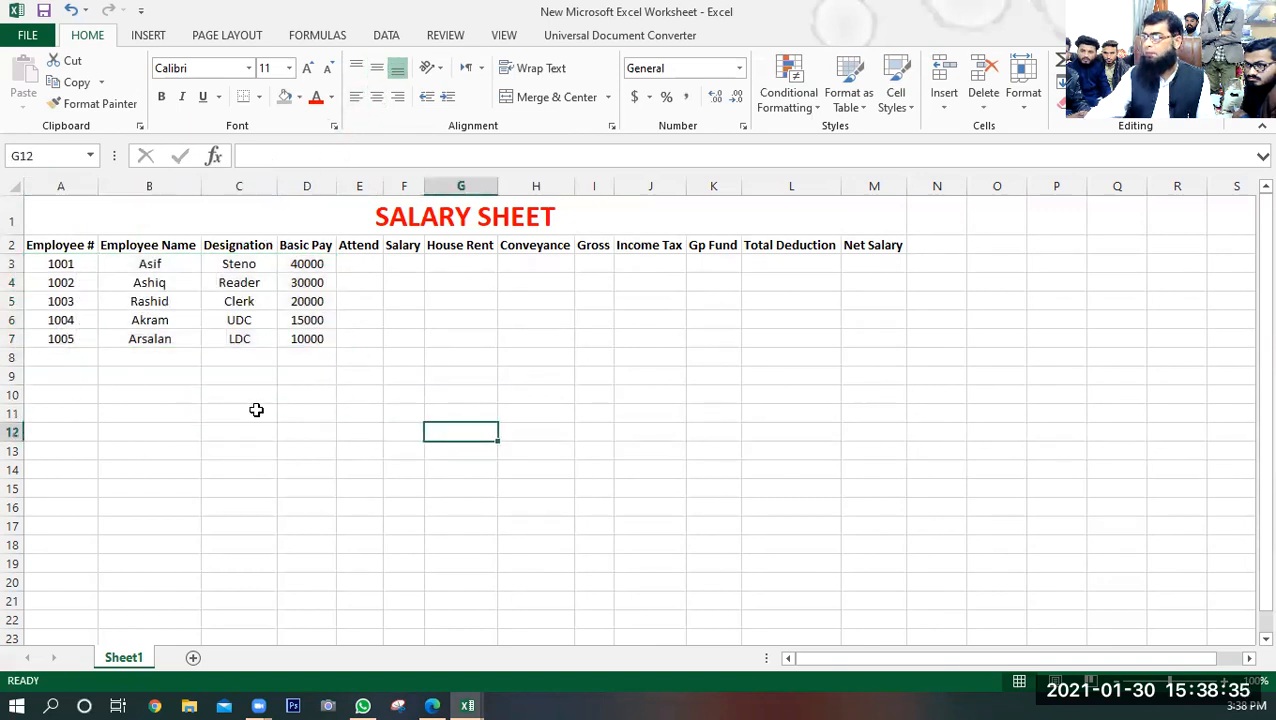
- Apply all borders to the header row and employee records in A2:M7
{"action": "left_click_drag", "start_coordinate": [46, 245], "coordinate": [855, 336]}
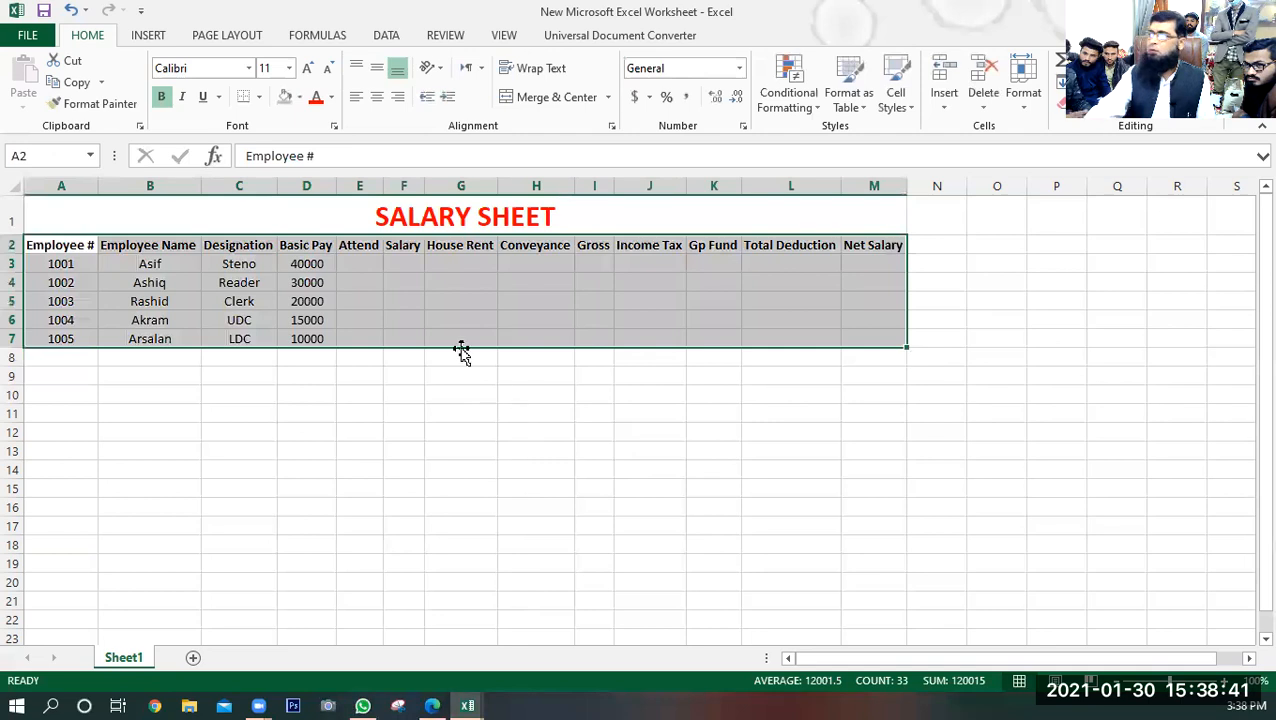
{"action": "left_click", "coordinate": [258, 97]}
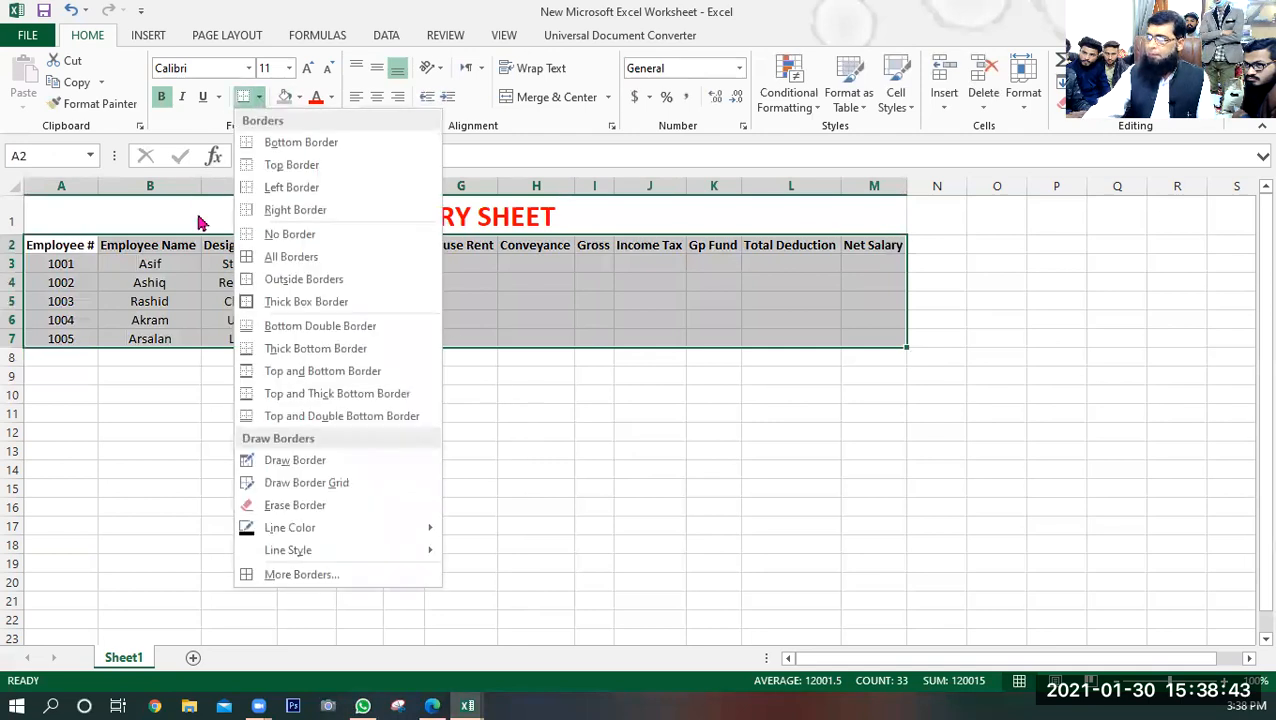
{"action": "left_click", "coordinate": [290, 257]}
{"action": "left_click", "coordinate": [600, 432]}
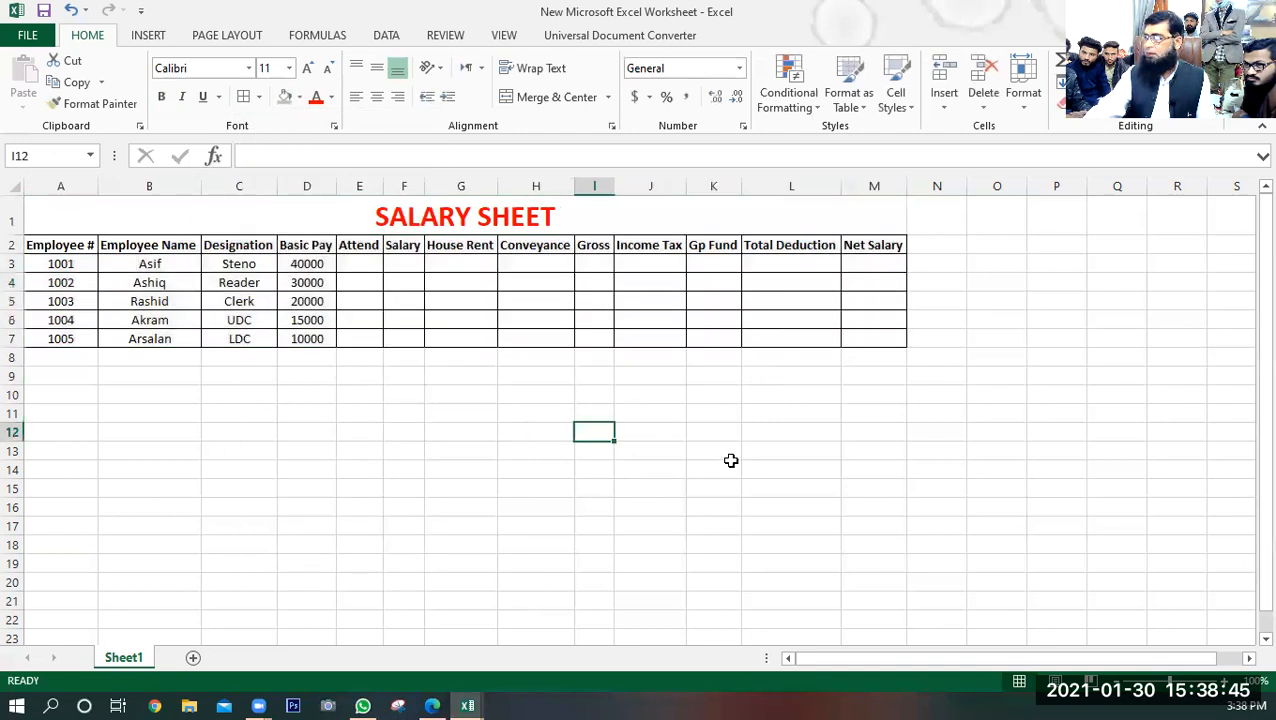
{"action": "left_click", "coordinate": [872, 452]}
{"action": "left_click_drag", "start_coordinate": [362, 490], "coordinate": [362, 507]}
- Fill the header row A2:M2 with a light blue theme color
{"action": "left_click_drag", "start_coordinate": [40, 250], "coordinate": [851, 250]}
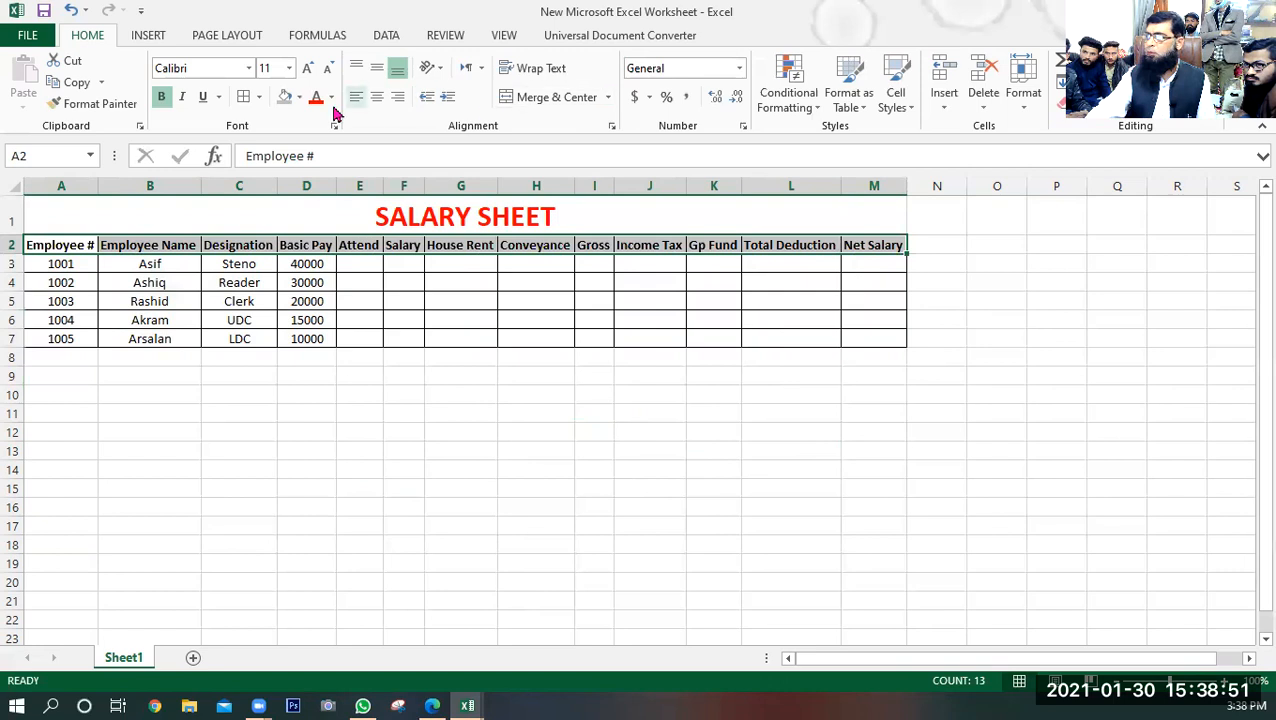
{"action": "left_click", "coordinate": [299, 97]}
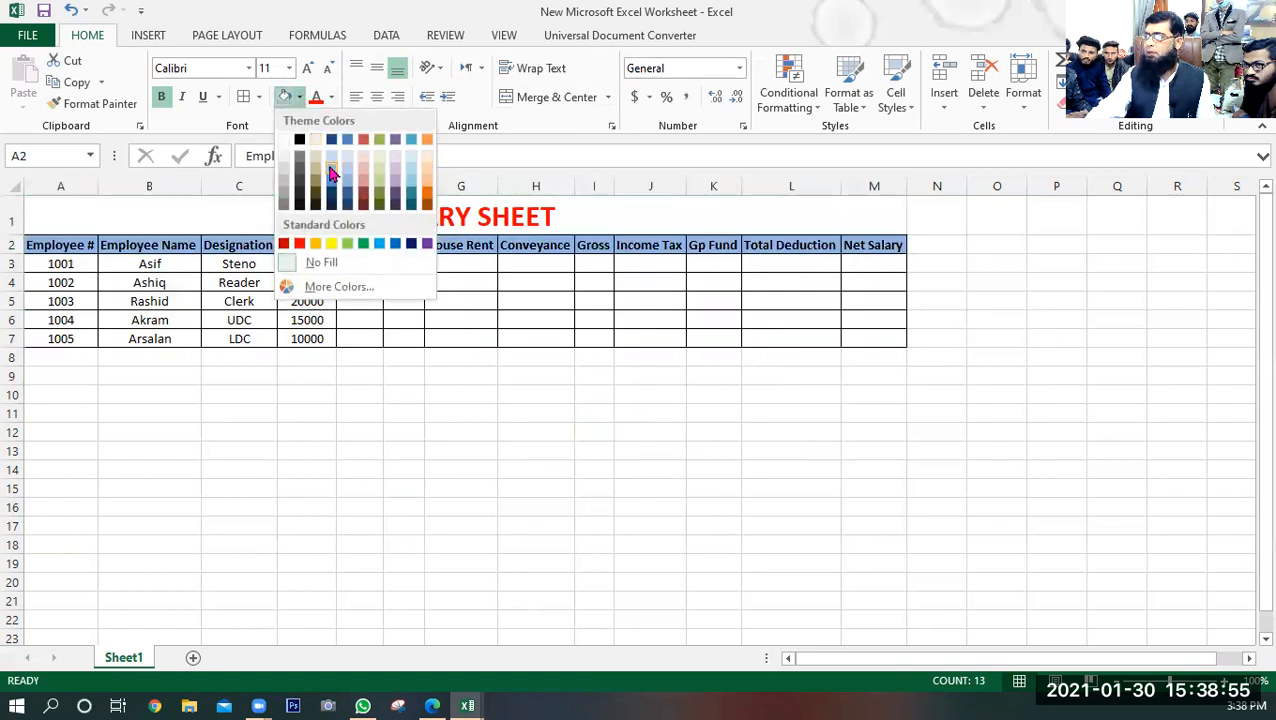
{"action": "left_click", "coordinate": [288, 514]}
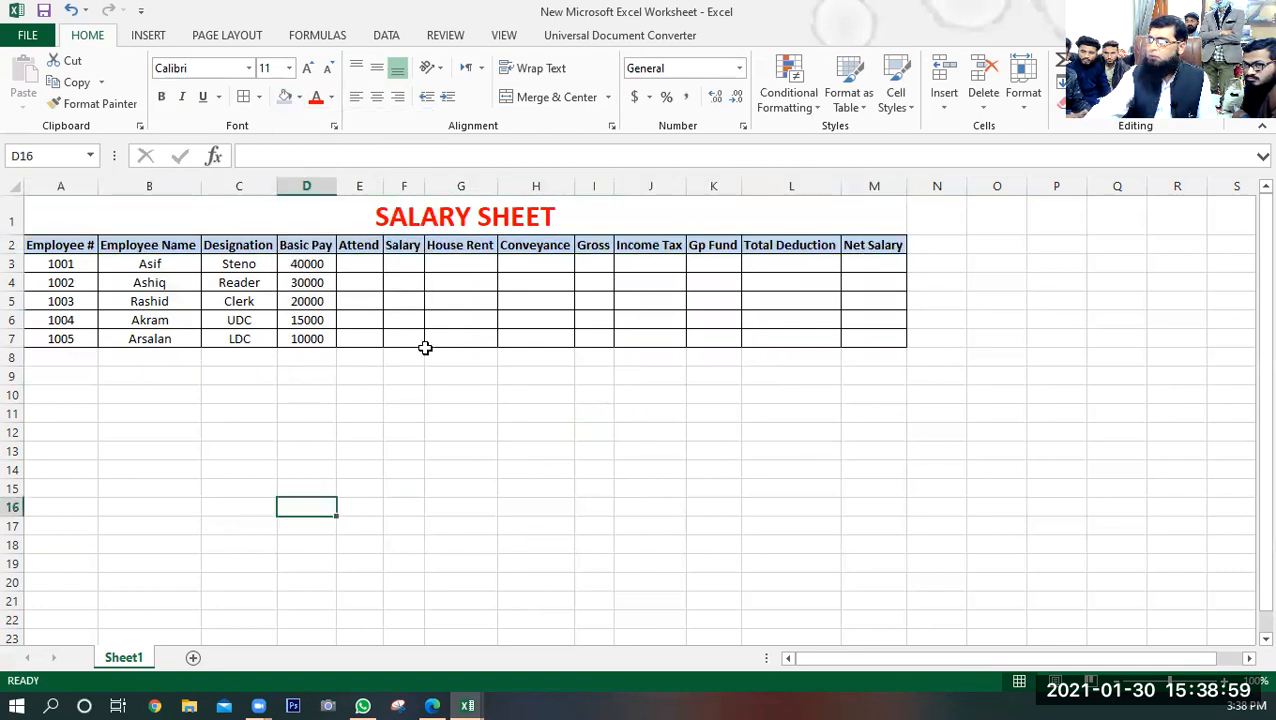
{"action": "left_click", "coordinate": [505, 417]}
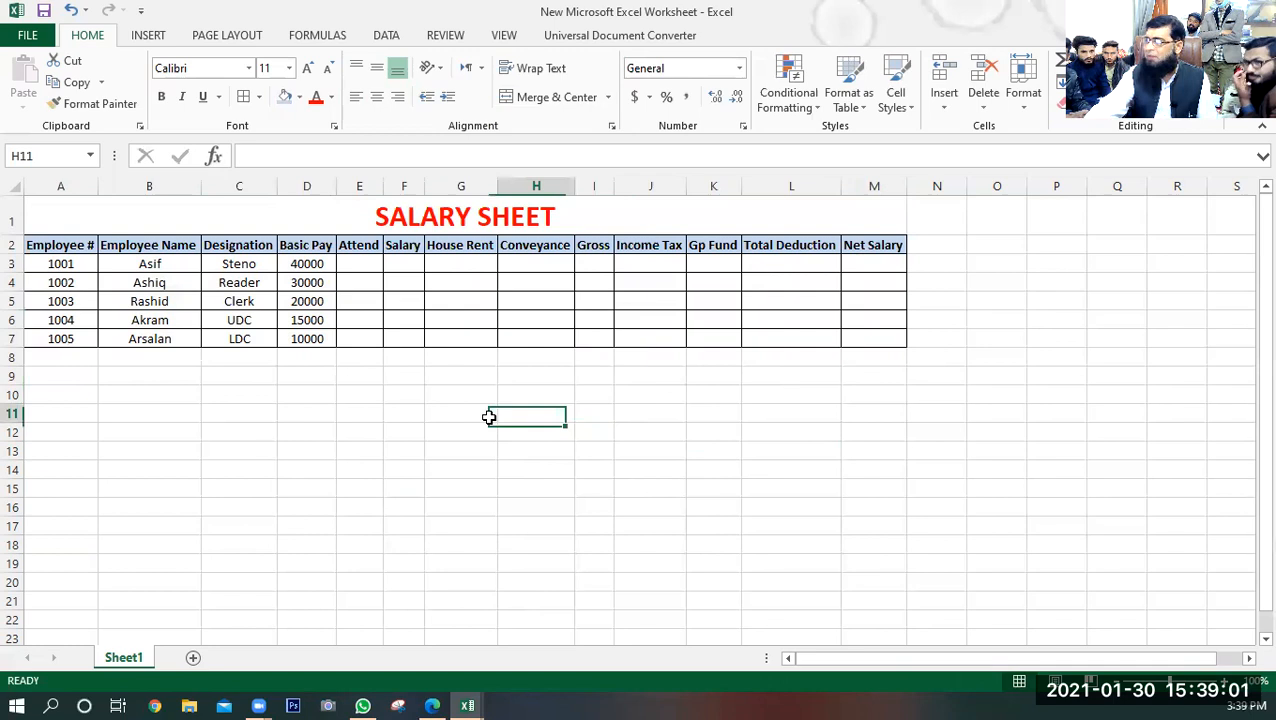
- Fill the Attend column from E3 to E7 with 28, 30, 25, 20 and 24
{"action": "left_click", "coordinate": [355, 264]}
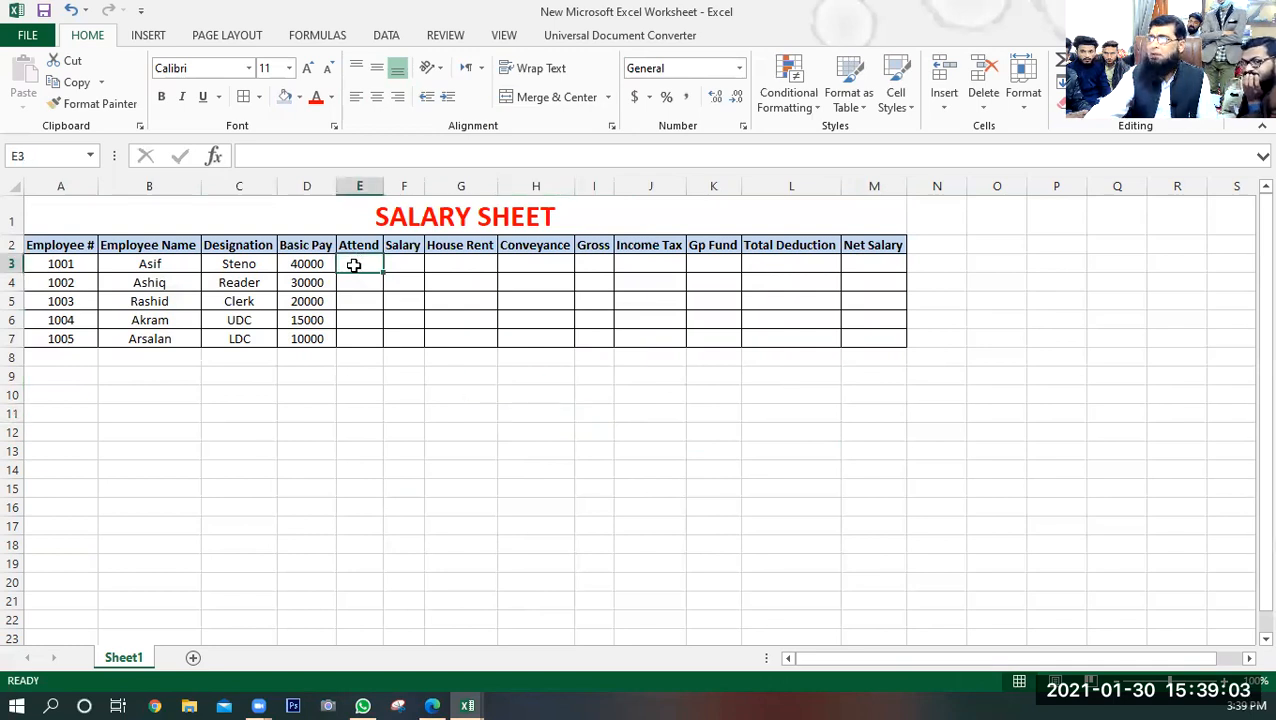
{"action": "type", "text": "28"}
{"action": "key", "text": "Return"}
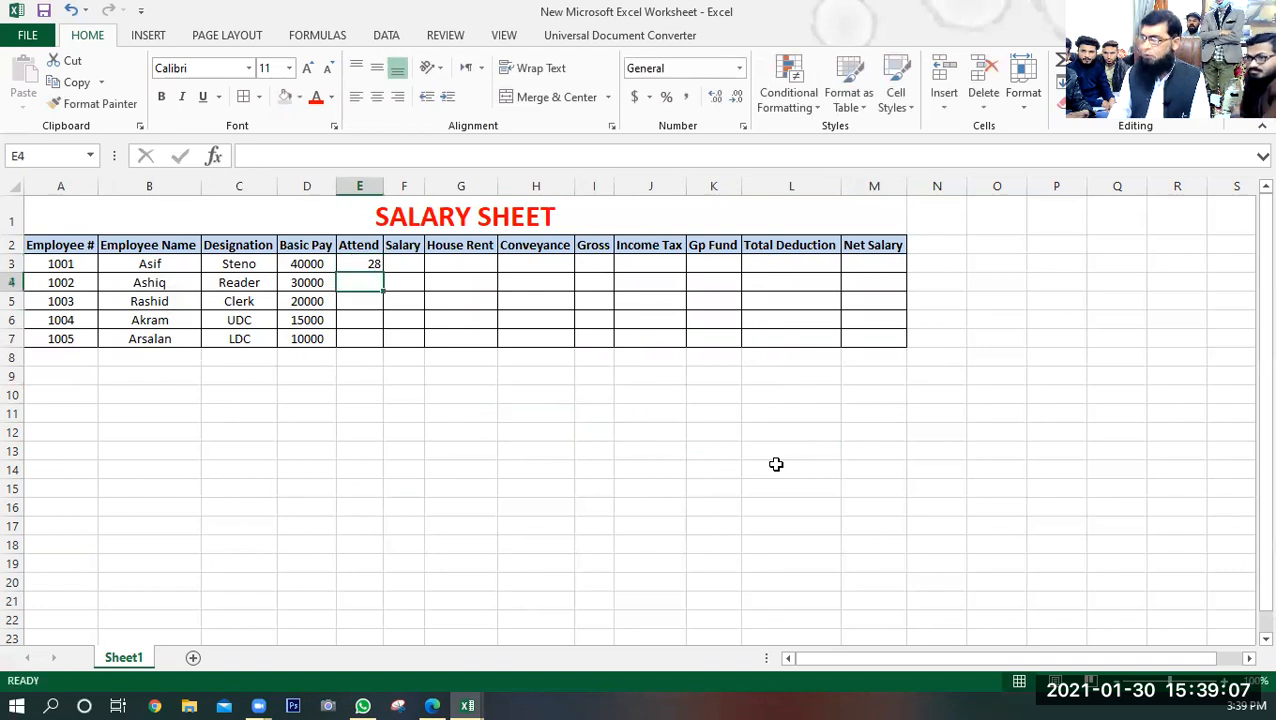
{"action": "type", "text": "30"}
{"action": "key", "text": "Return"}
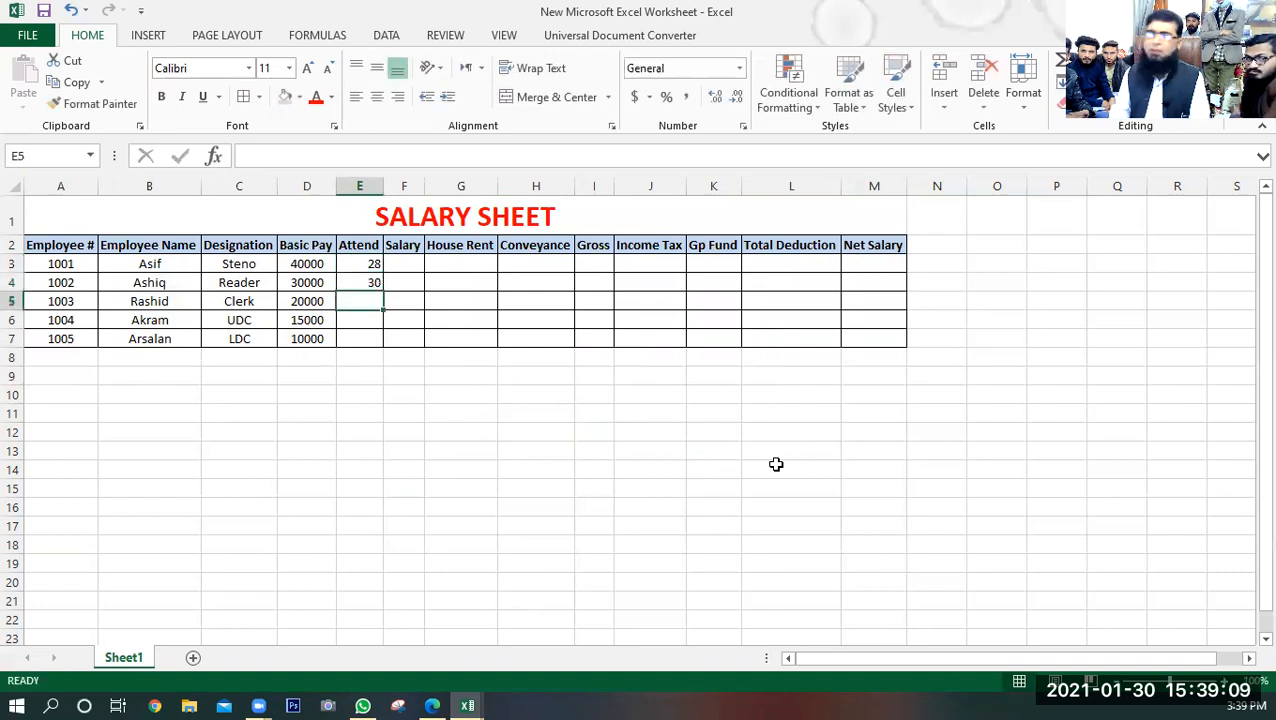
{"action": "type", "text": "25"}
{"action": "key", "text": "Return"}
{"action": "type", "text": "20"}
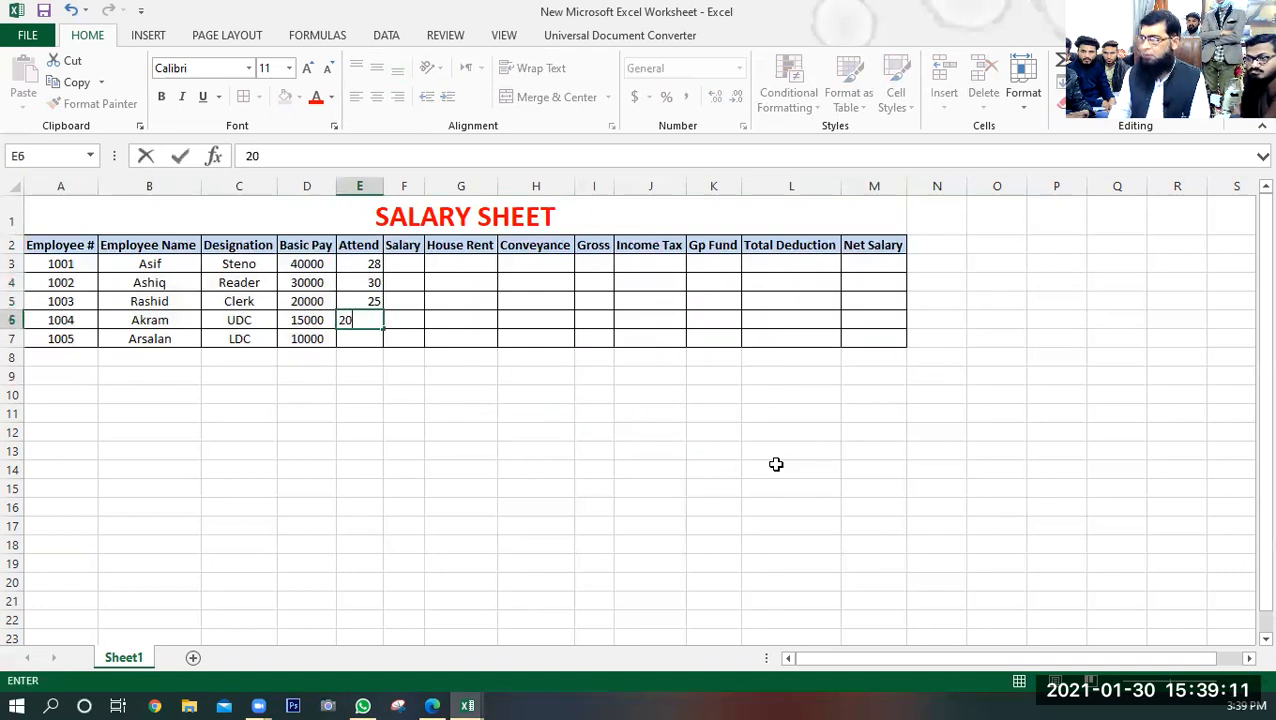
{"action": "key", "text": "Return"}
{"action": "type", "text": "24"}
{"action": "key", "text": "Return"}
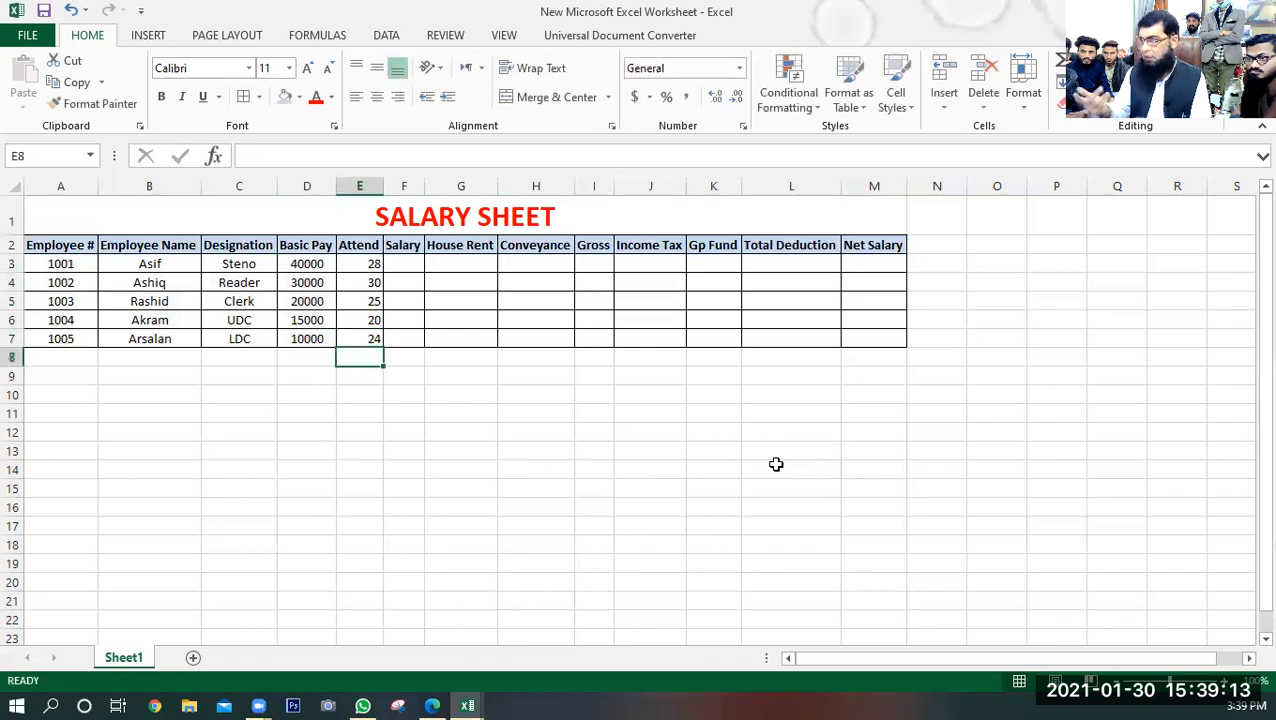
{"action": "left_click", "coordinate": [400, 434]}
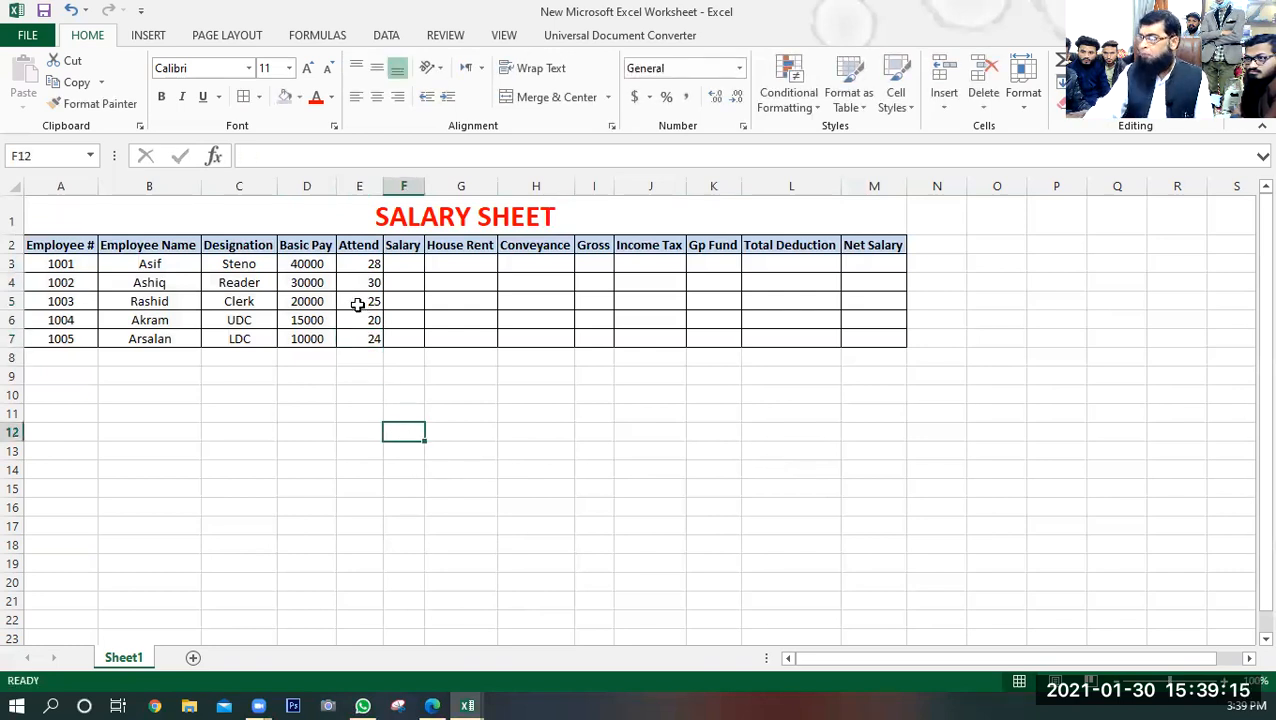
- Center the contents of the Attend through Net Salary cells, E3:M7, horizontally
{"action": "left_click_drag", "start_coordinate": [362, 262], "coordinate": [853, 346]}
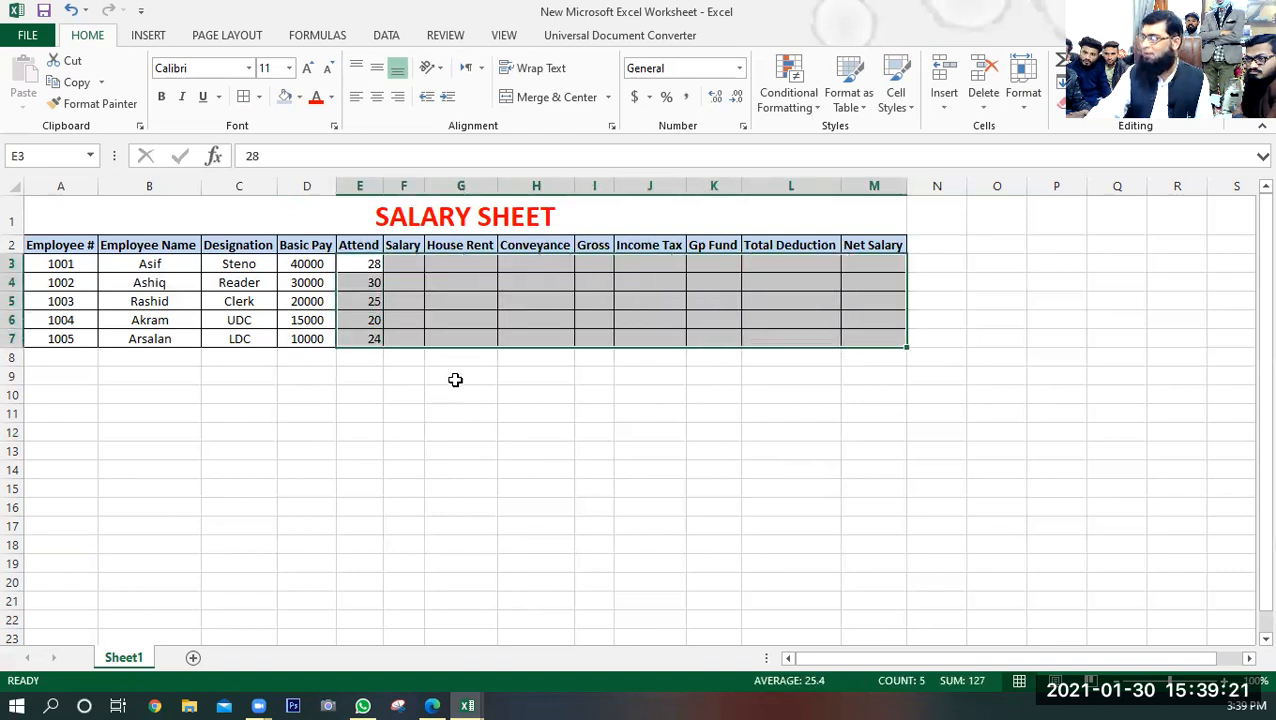
{"action": "left_click", "coordinate": [379, 105]}
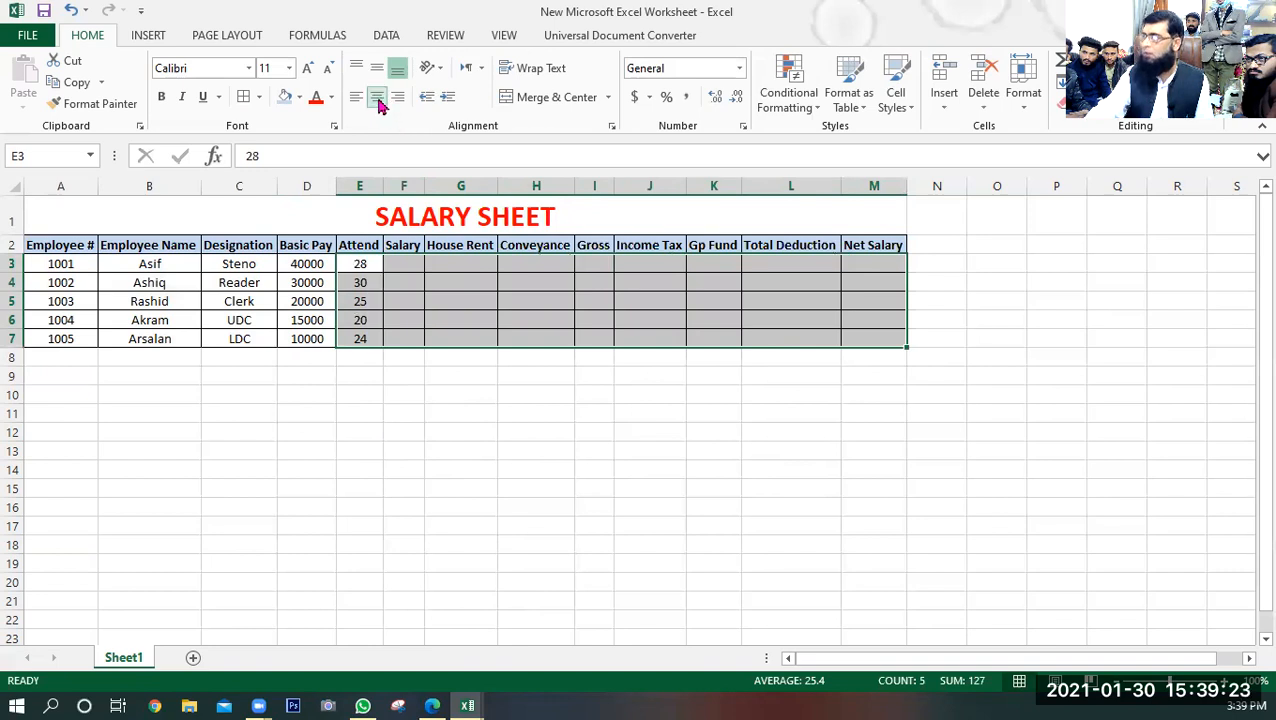
{"action": "left_click", "coordinate": [428, 432]}
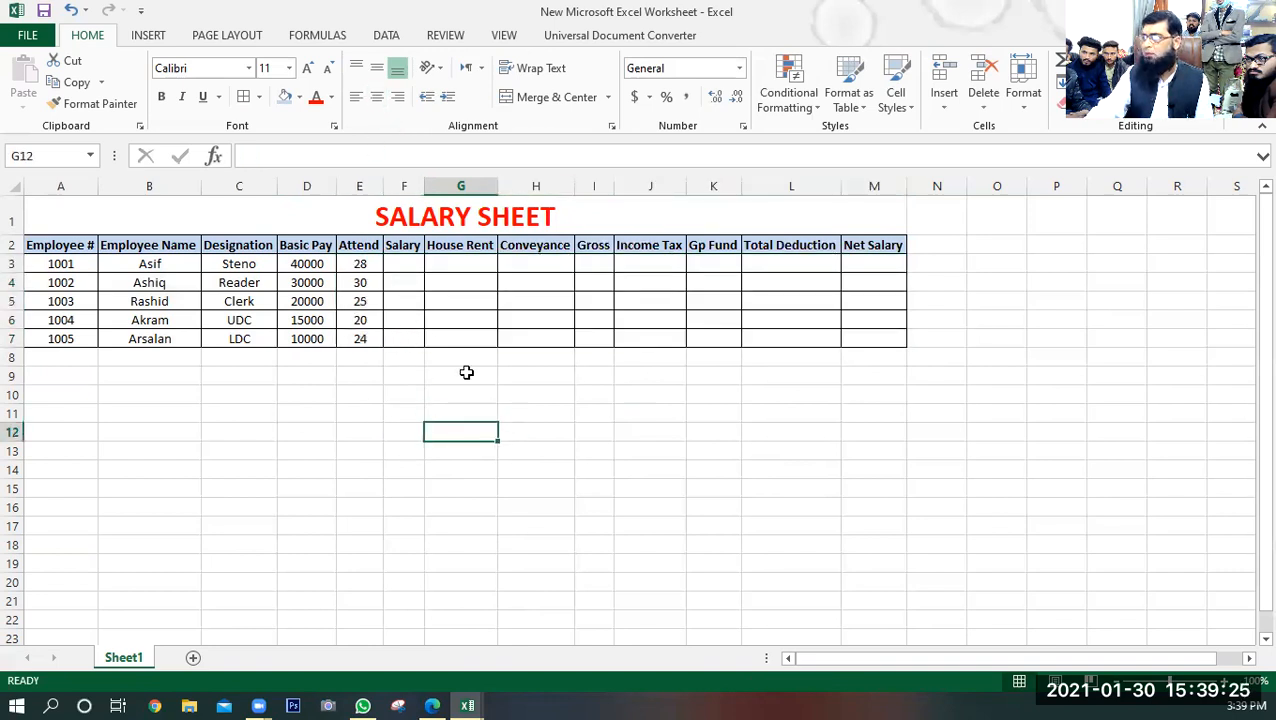
{"action": "left_click", "coordinate": [410, 267]}
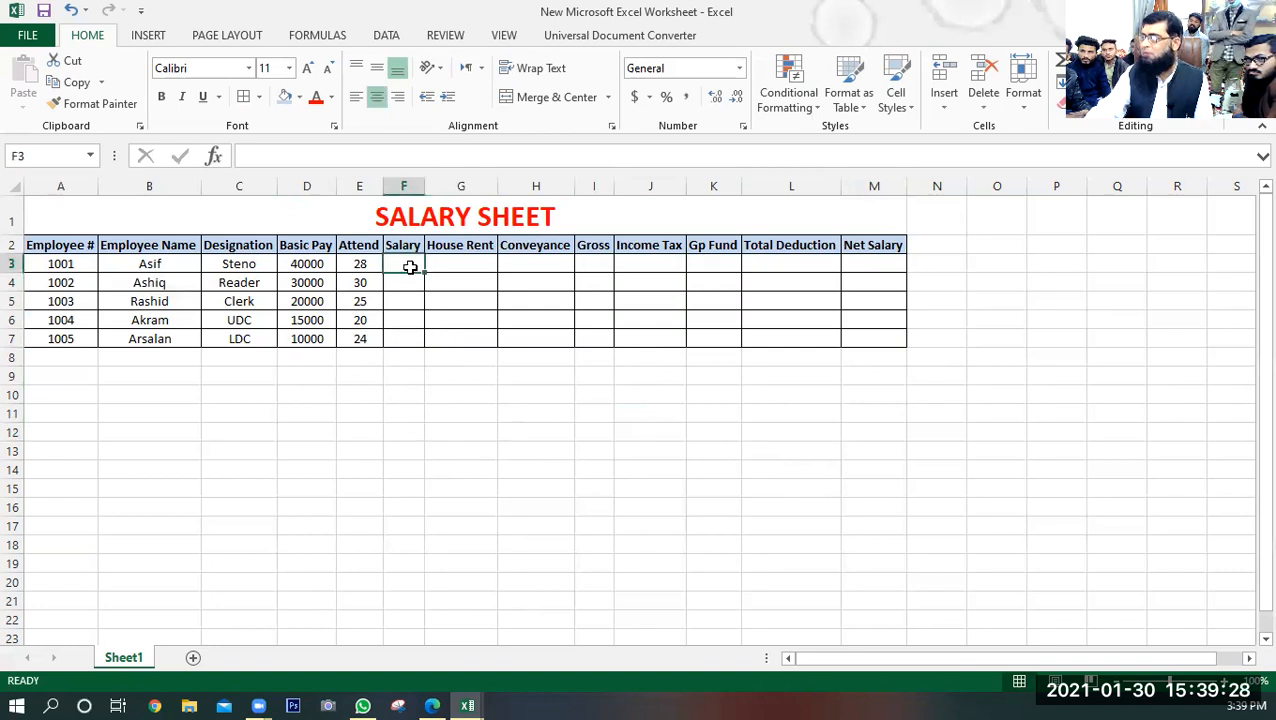
{"action": "left_click", "coordinate": [400, 392]}
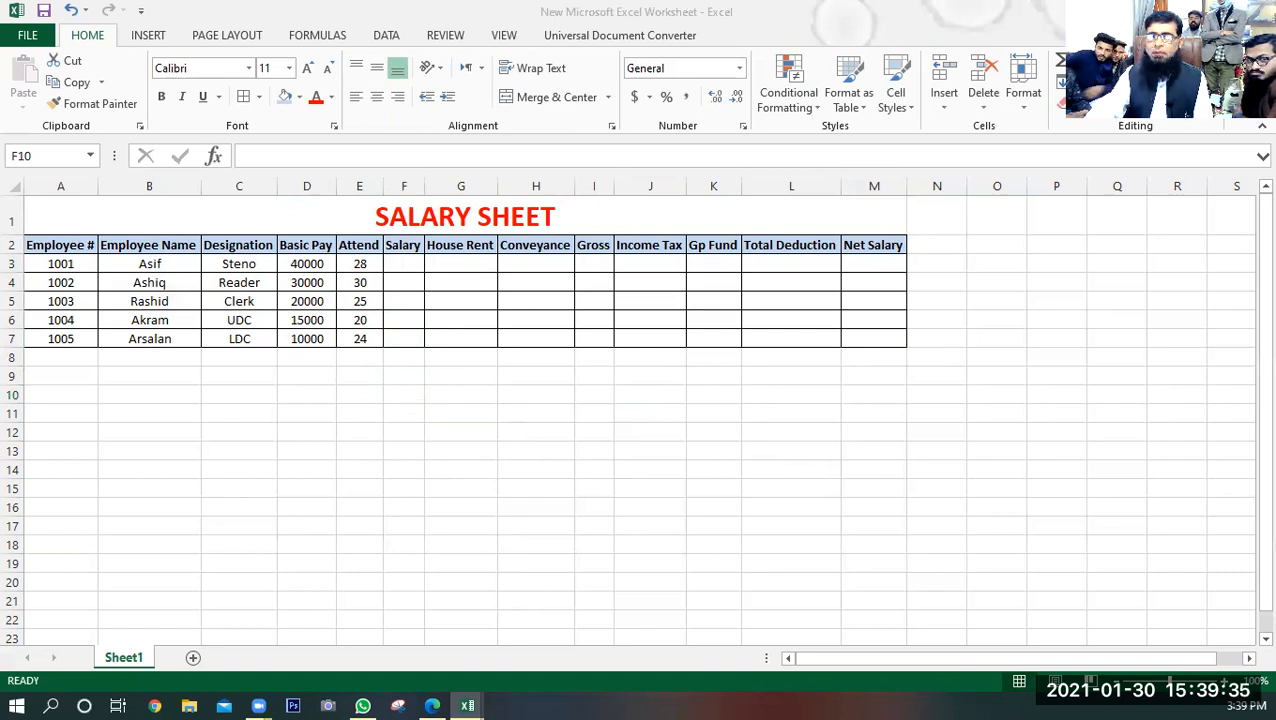
- Copy the prepared Allowances and Fund Ratio table and paste it below the salary sheet starting at D13
{"action": "key", "text": "ctrl+c"}
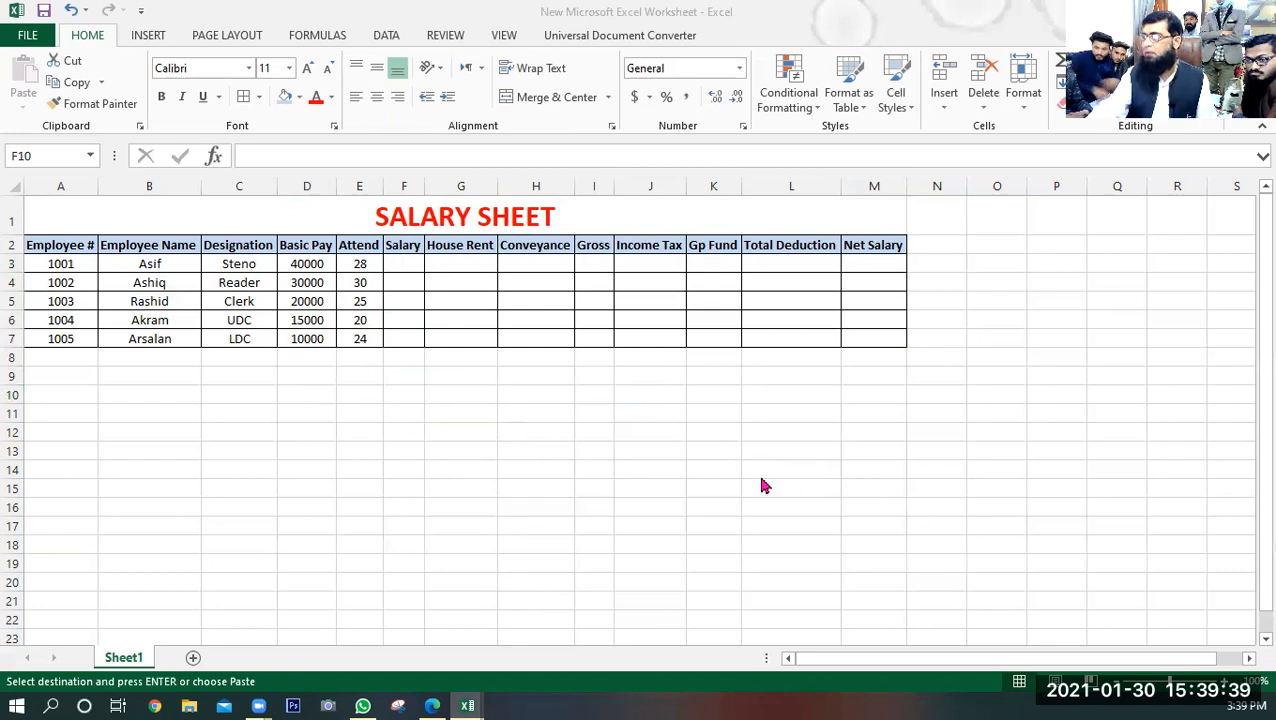
{"action": "left_click", "coordinate": [306, 449]}
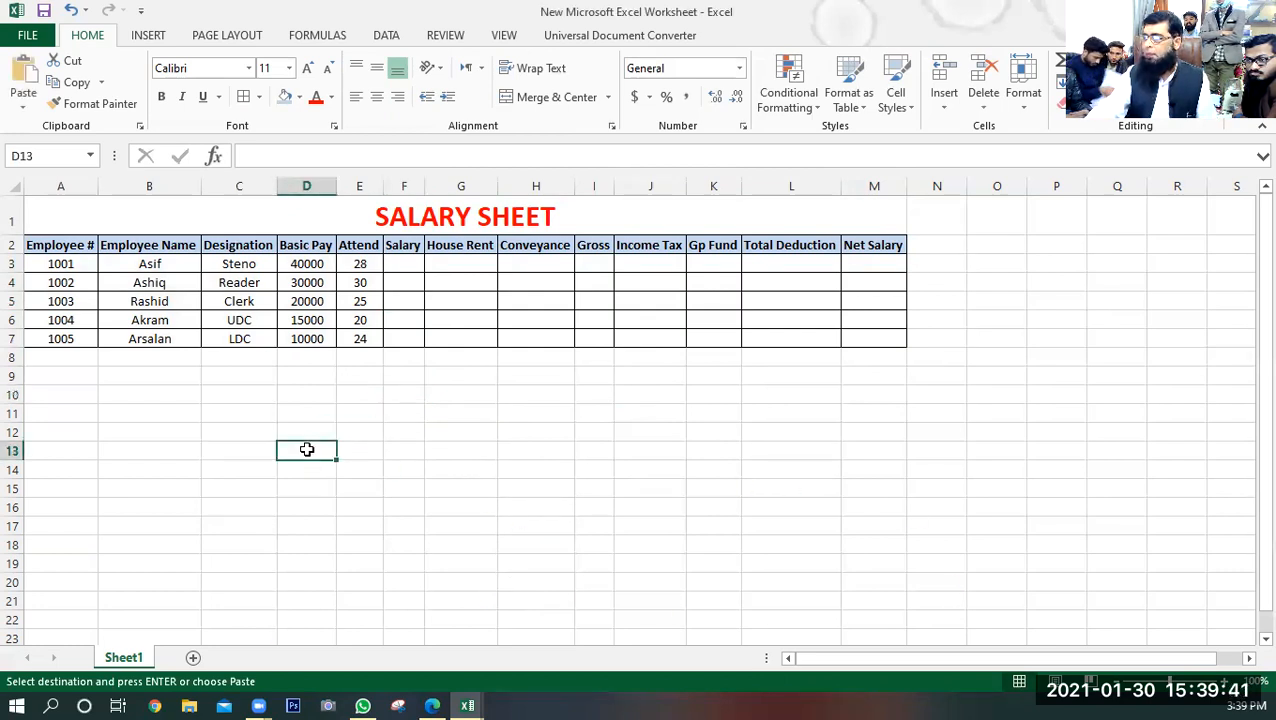
{"action": "key", "text": "ctrl+v"}
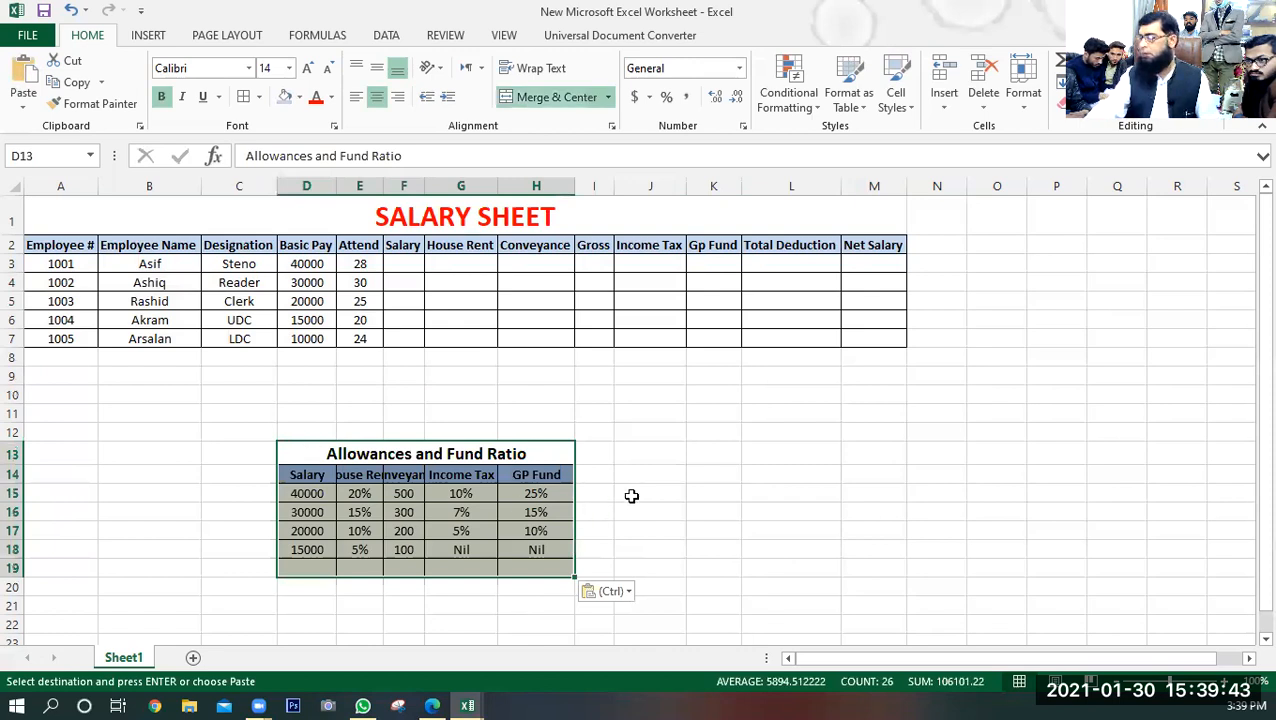
{"action": "left_click", "coordinate": [630, 494]}
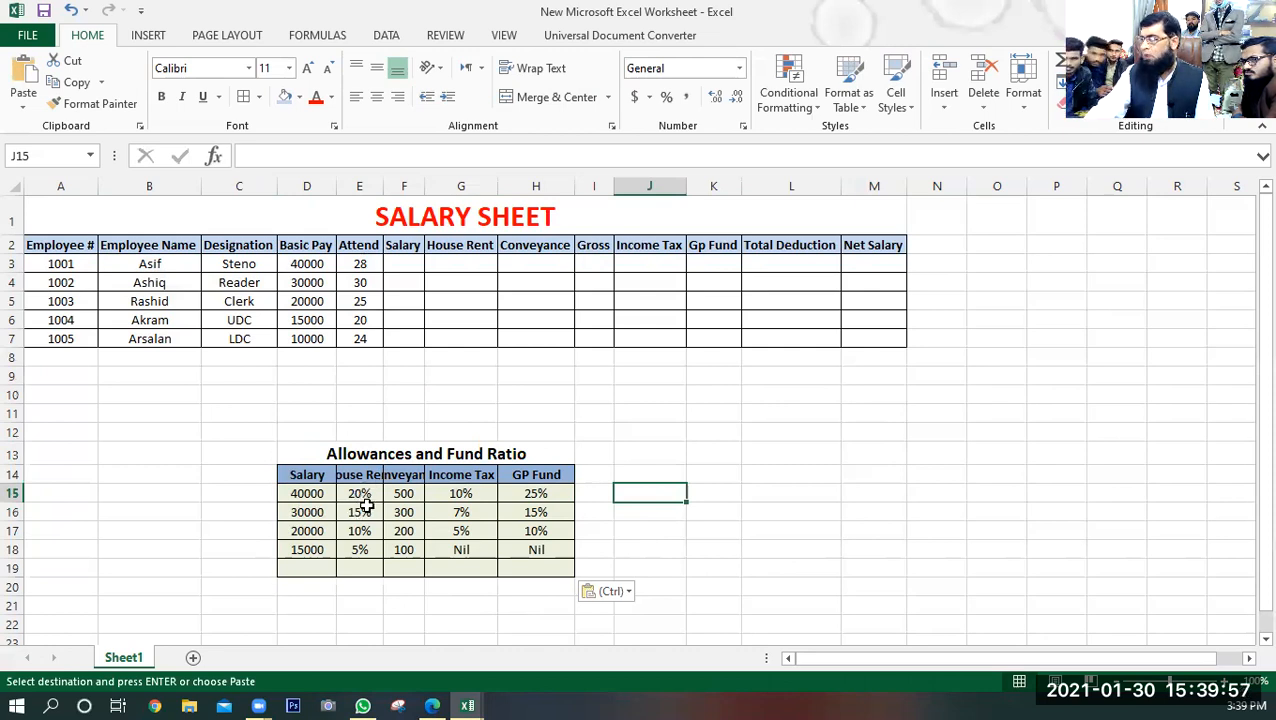
- Widen columns E and F so the House Rent and Conveyance headings of the ratio table fit
{"action": "left_click_drag", "start_coordinate": [384, 186], "coordinate": [391, 186]}
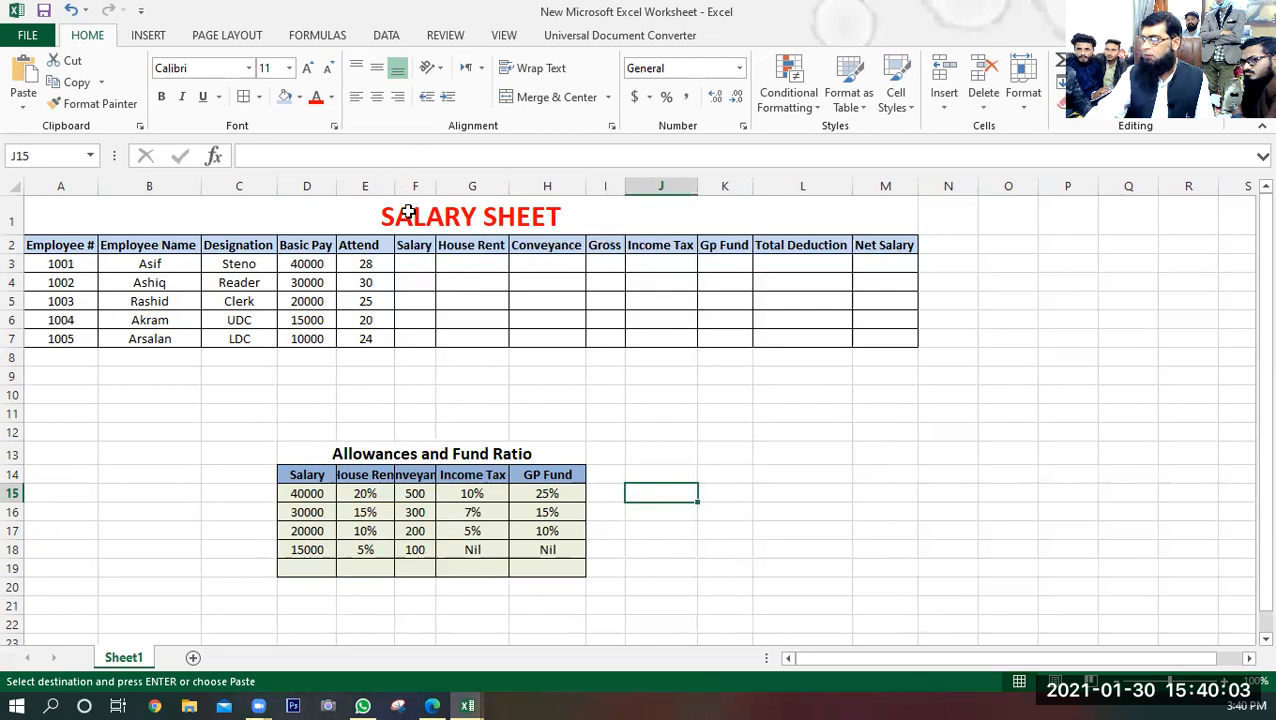
{"action": "left_click_drag", "start_coordinate": [392, 186], "coordinate": [413, 190]}
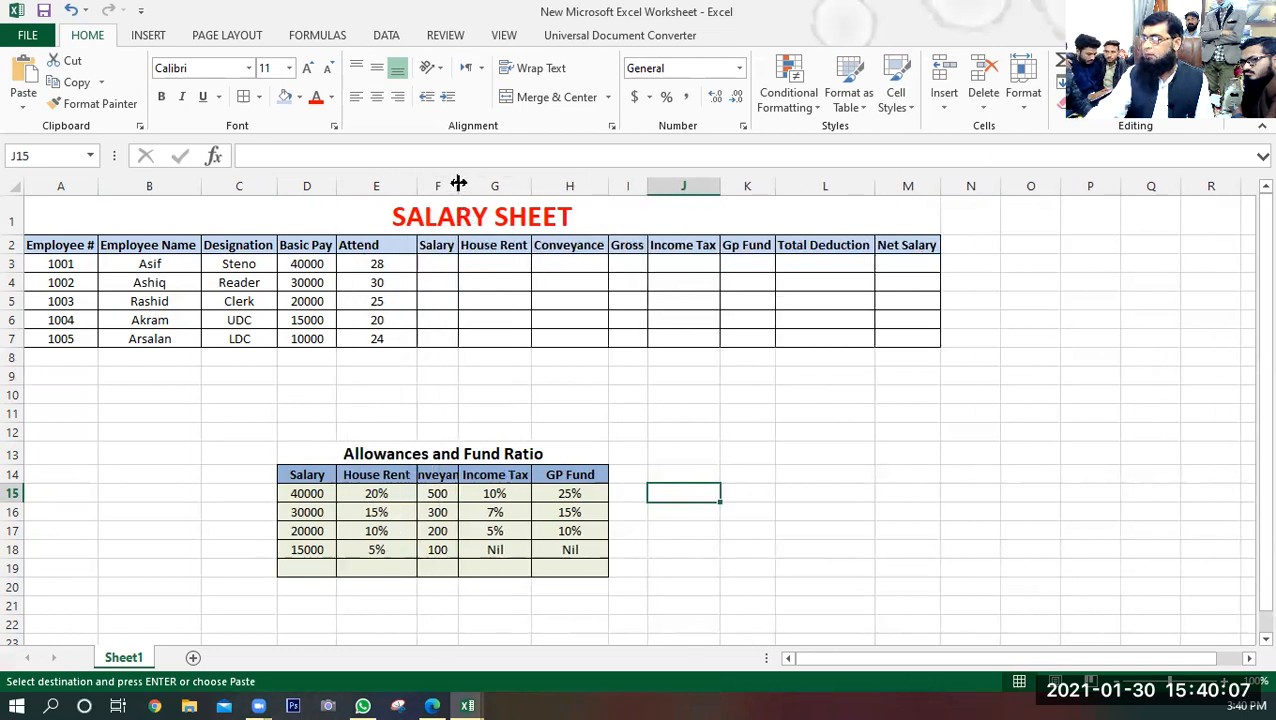
{"action": "double_click", "coordinate": [460, 183]}
{"action": "left_click", "coordinate": [915, 474]}
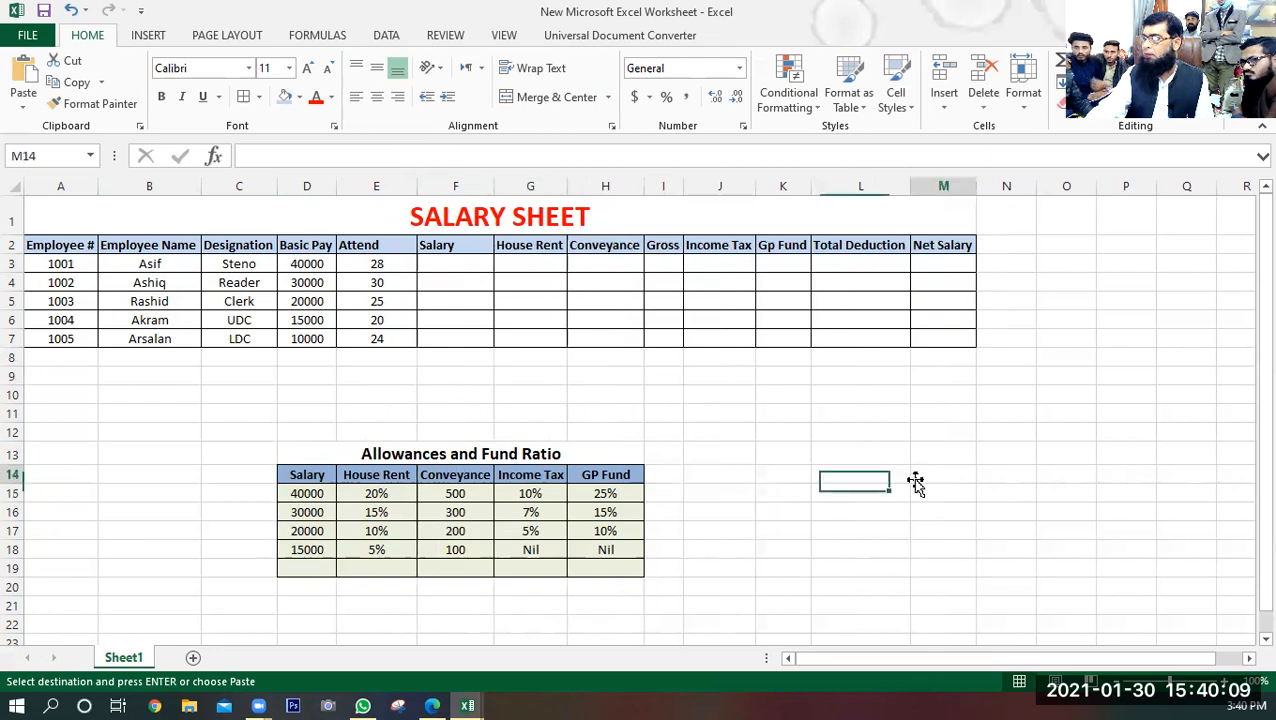
{"action": "left_click", "coordinate": [548, 612]}
{"action": "left_click", "coordinate": [830, 492]}
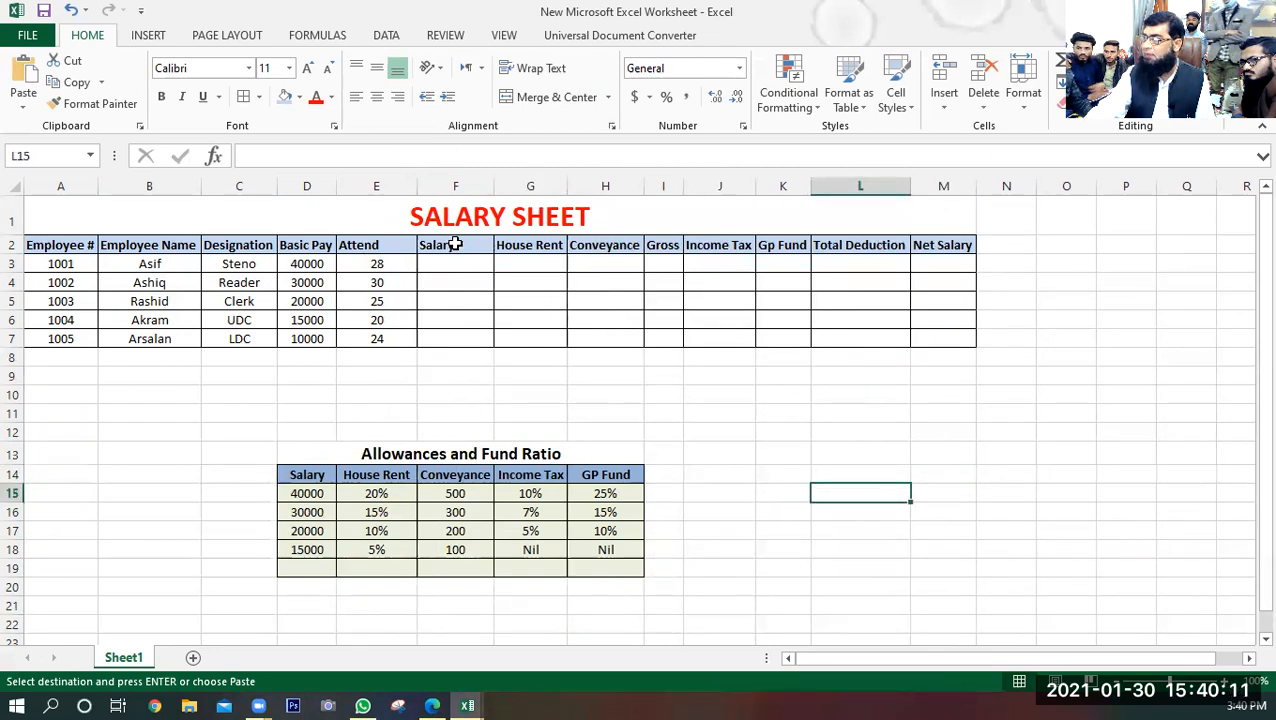
- Center the column headings in A2:M2 horizontally
{"action": "left_click", "coordinate": [62, 247]}
{"action": "left_click_drag", "start_coordinate": [165, 261], "coordinate": [885, 244]}
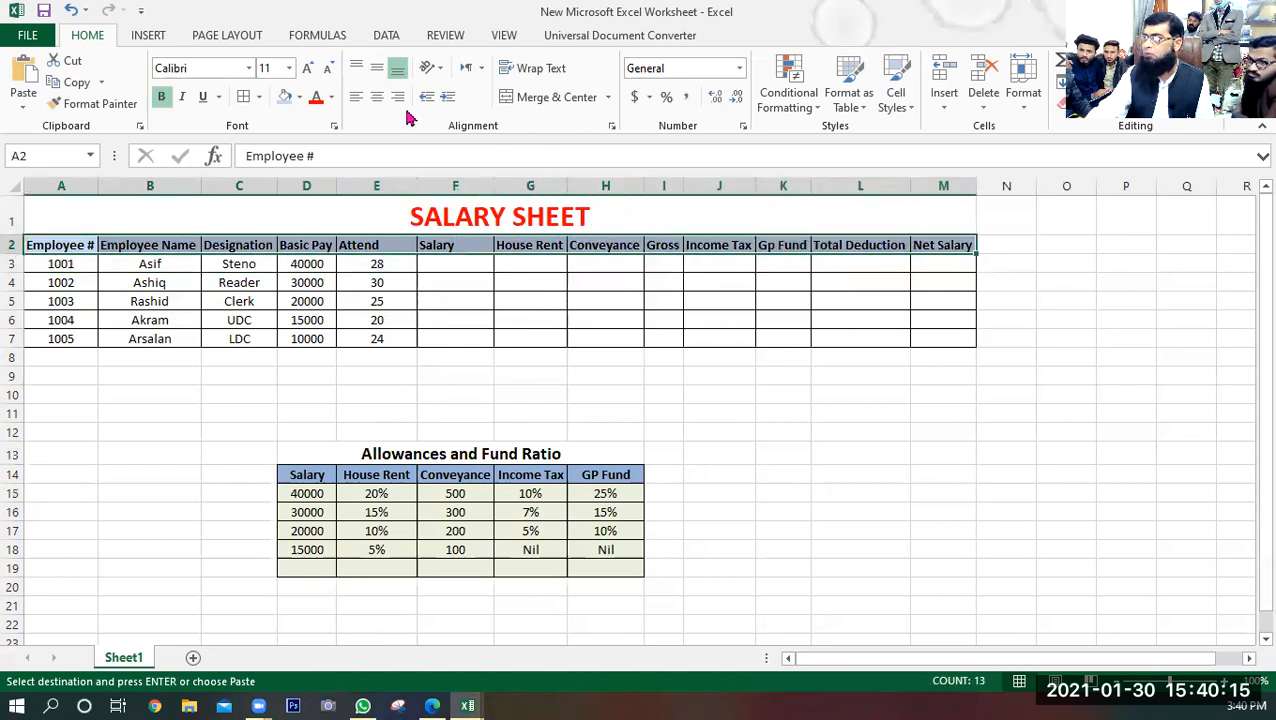
{"action": "left_click", "coordinate": [377, 96]}
{"action": "left_click", "coordinate": [785, 423]}
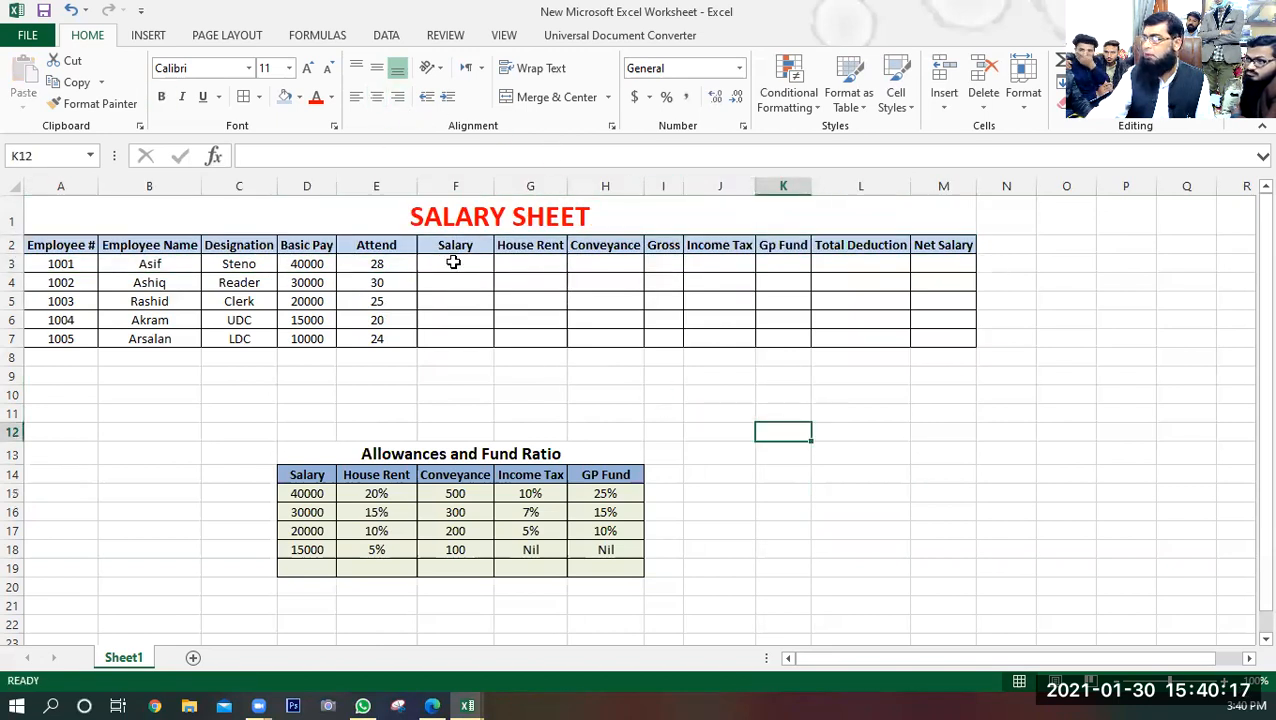
{"action": "left_click", "coordinate": [453, 261]}
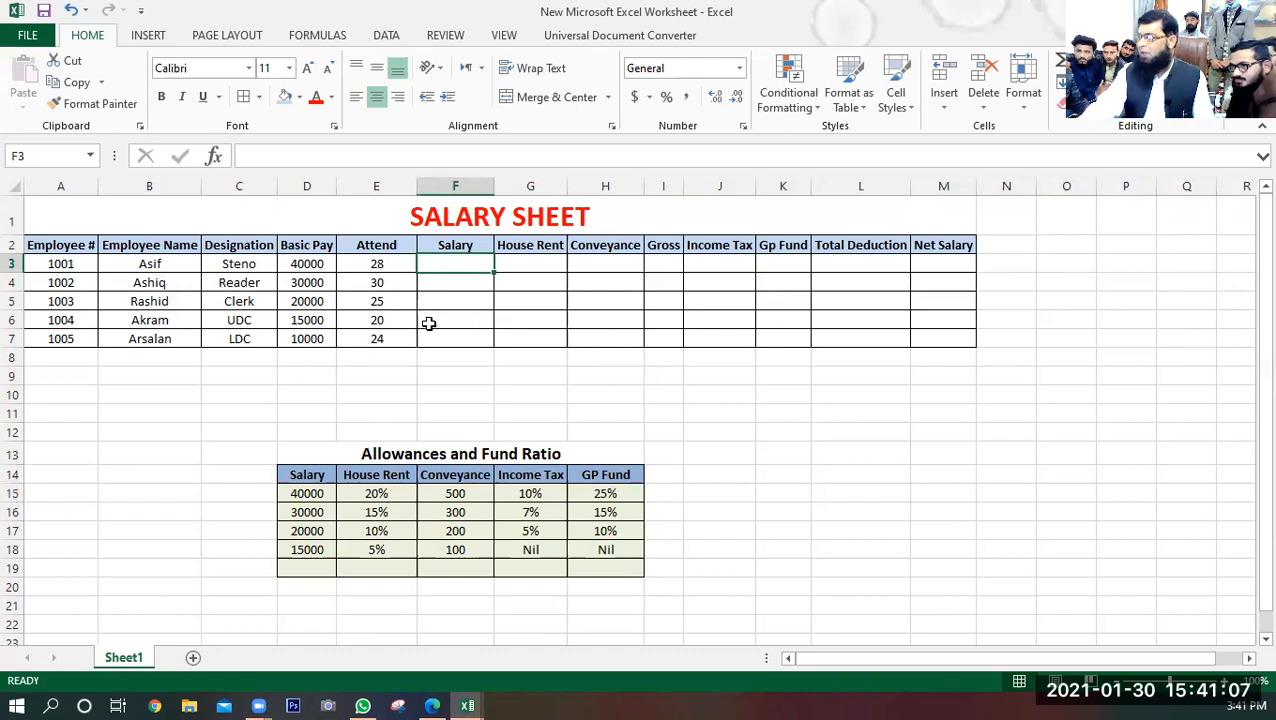
{"action": "left_click", "coordinate": [306, 263]}
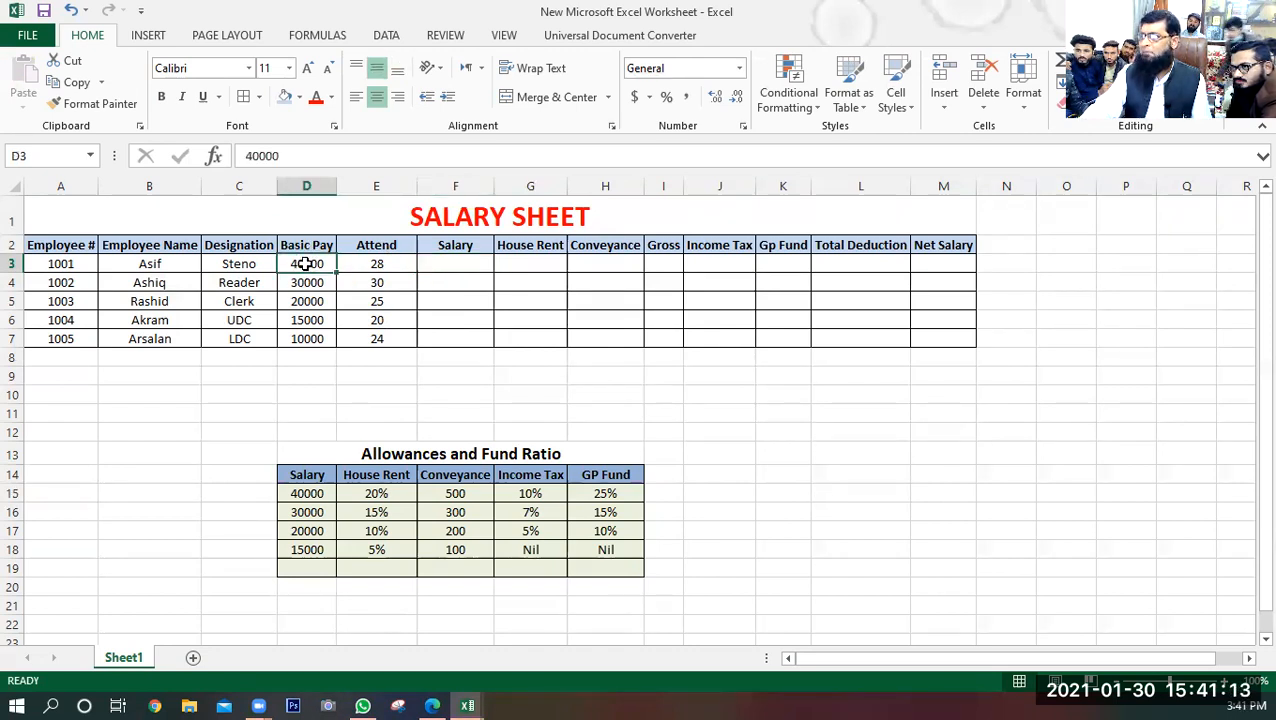
{"action": "left_click", "coordinate": [449, 262]}
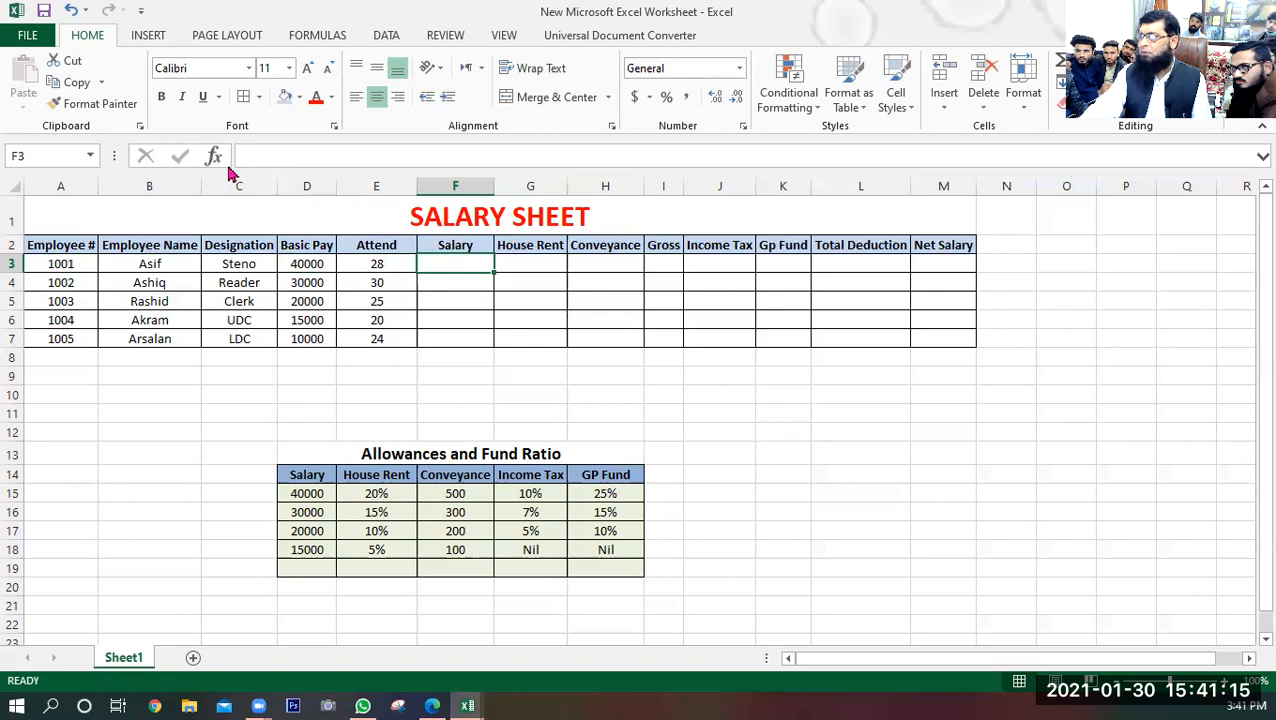
{"action": "left_click", "coordinate": [213, 156]}
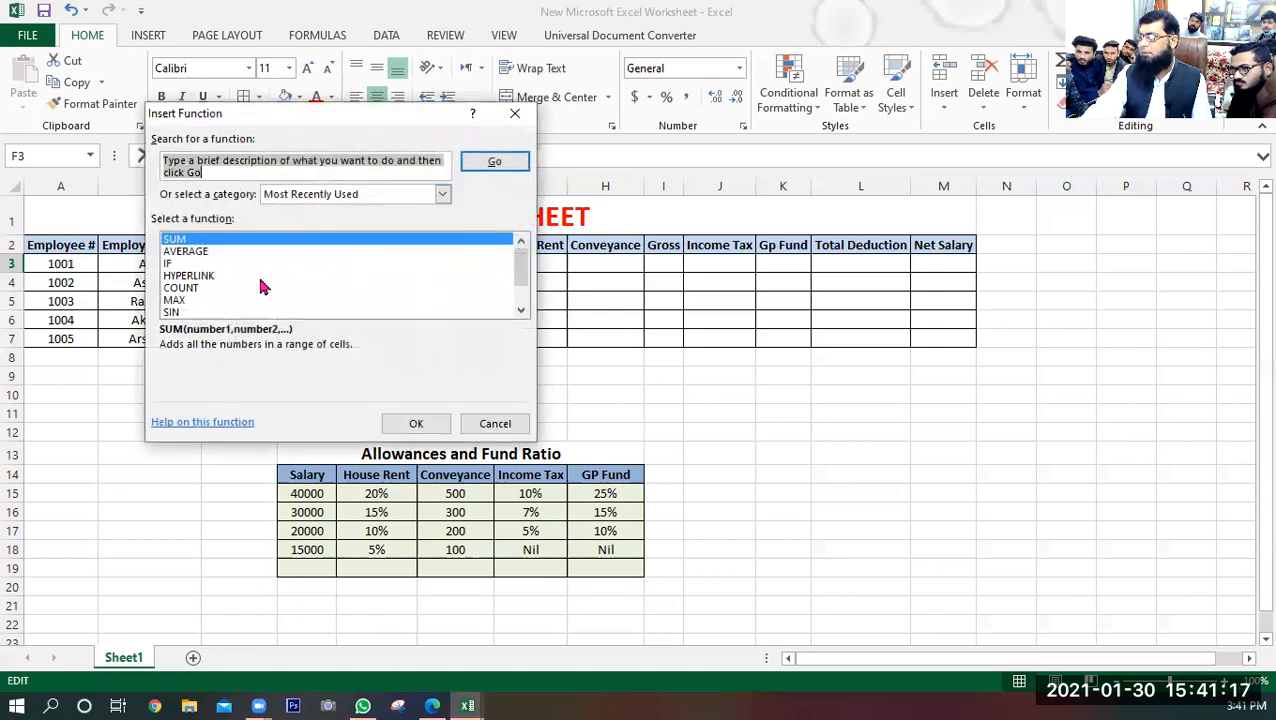
{"action": "left_click", "coordinate": [416, 423]}
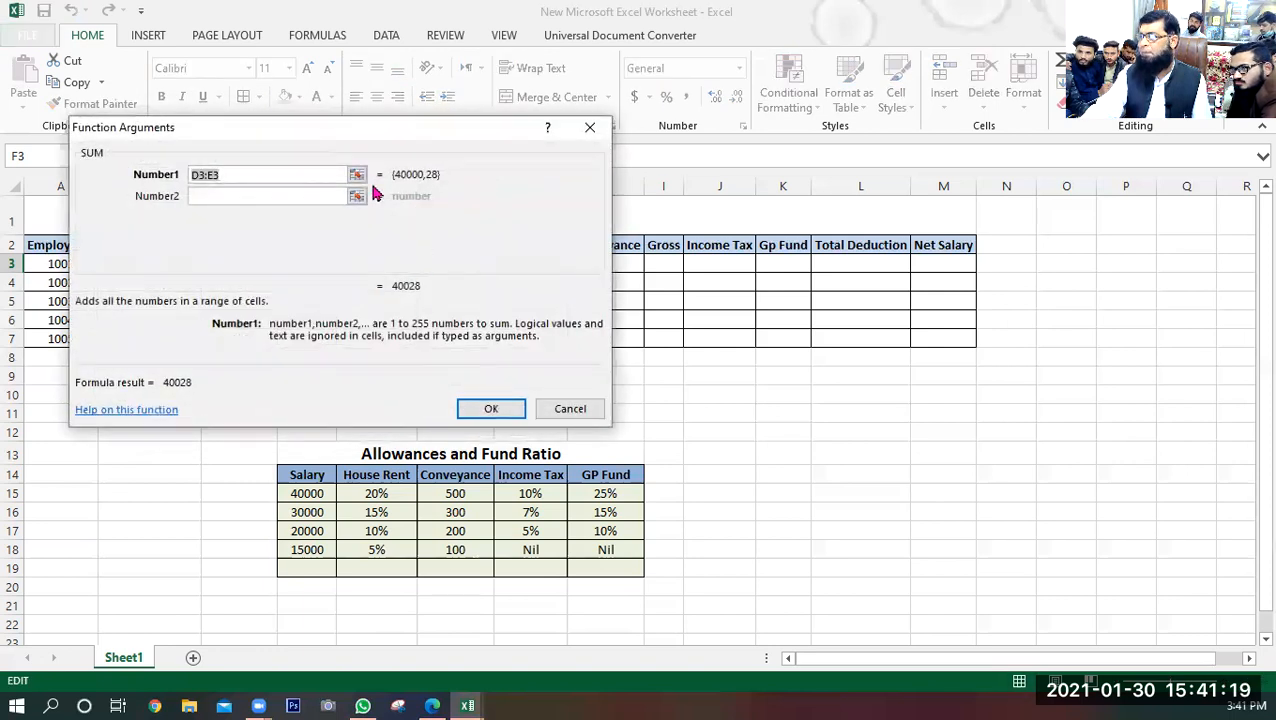
{"action": "left_click_drag", "start_coordinate": [403, 136], "coordinate": [924, 120]}
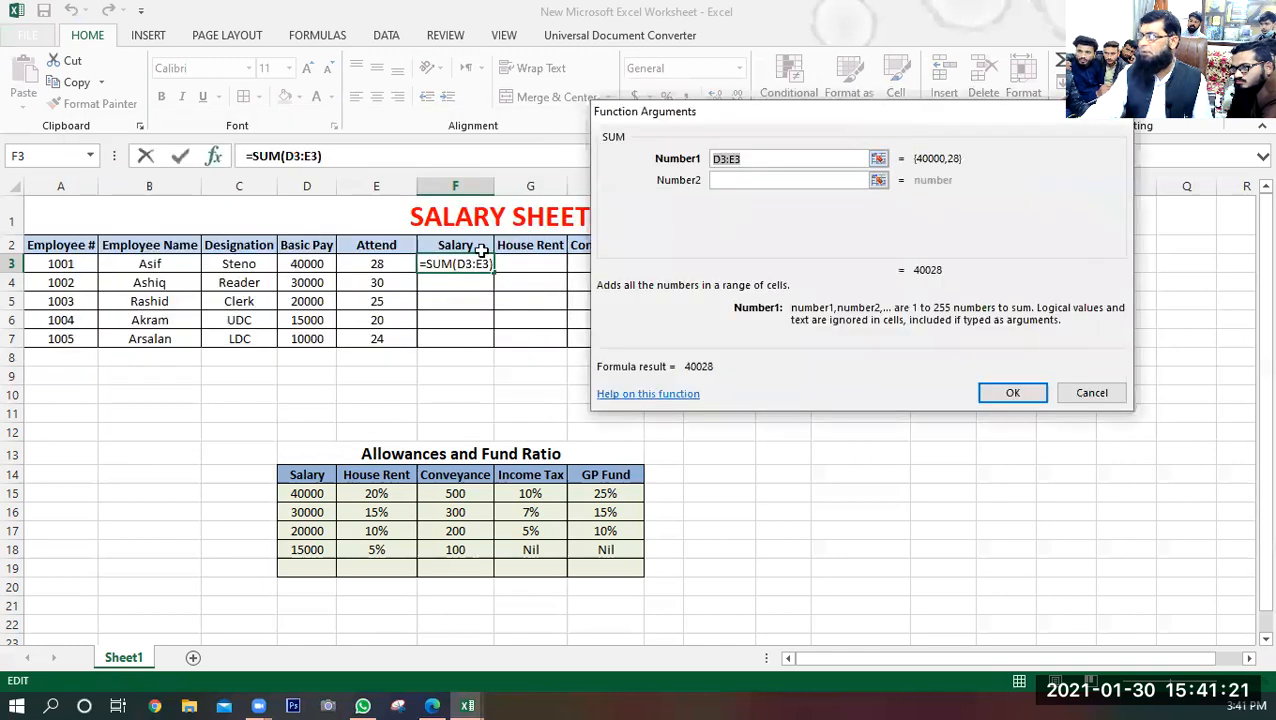
{"action": "left_click", "coordinate": [316, 265]}
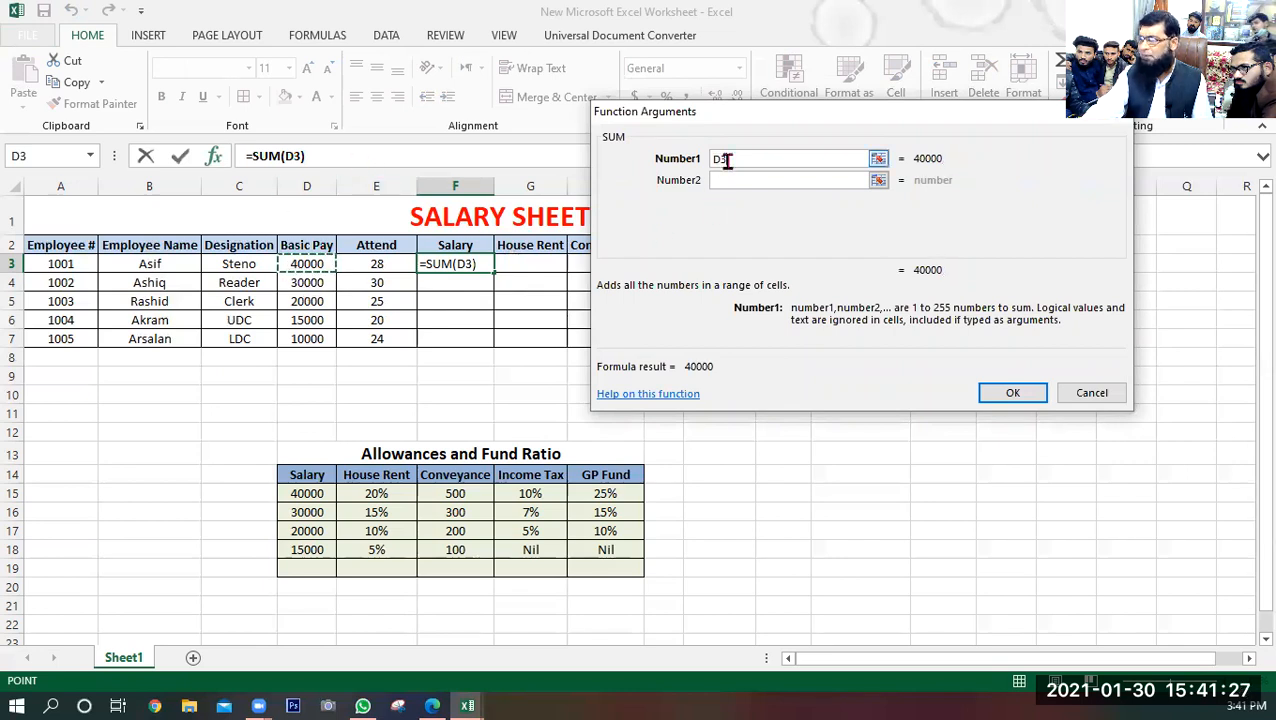
{"action": "left_click", "coordinate": [1092, 393]}
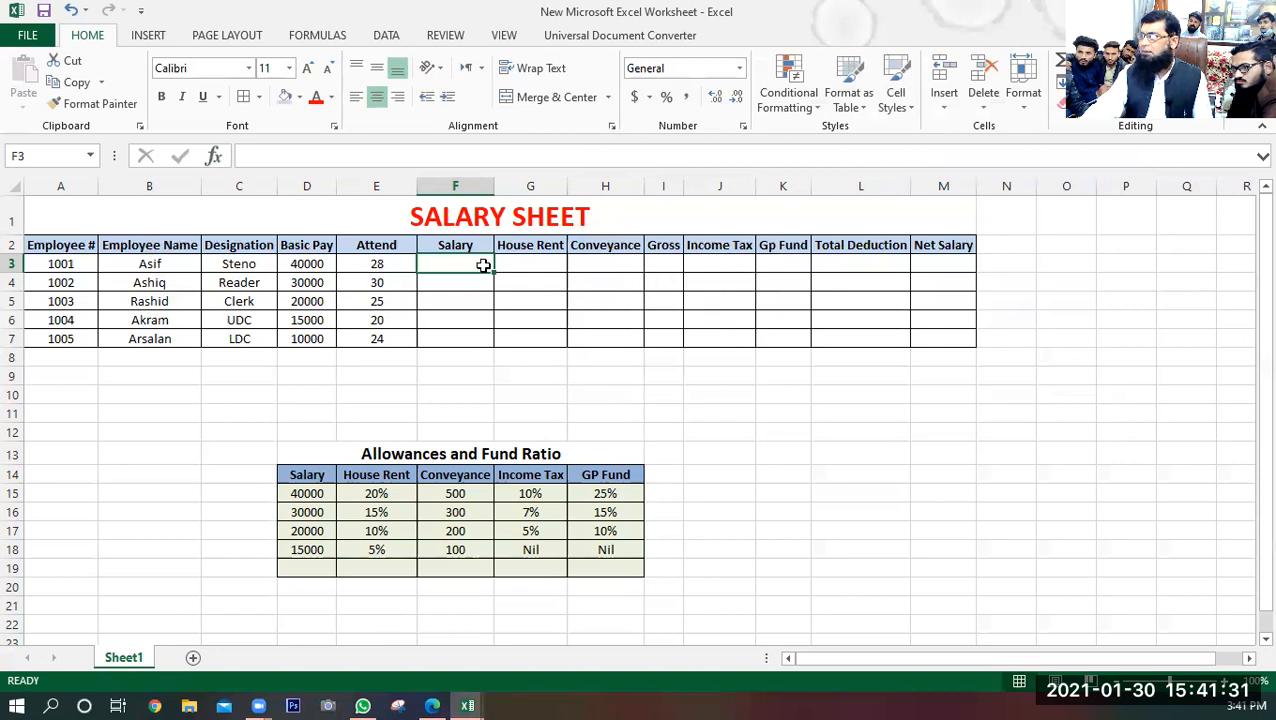
- Calculate the first employee's salary in F3 with the formula =SUM(D3/30*28)
{"action": "left_click", "coordinate": [273, 155]}
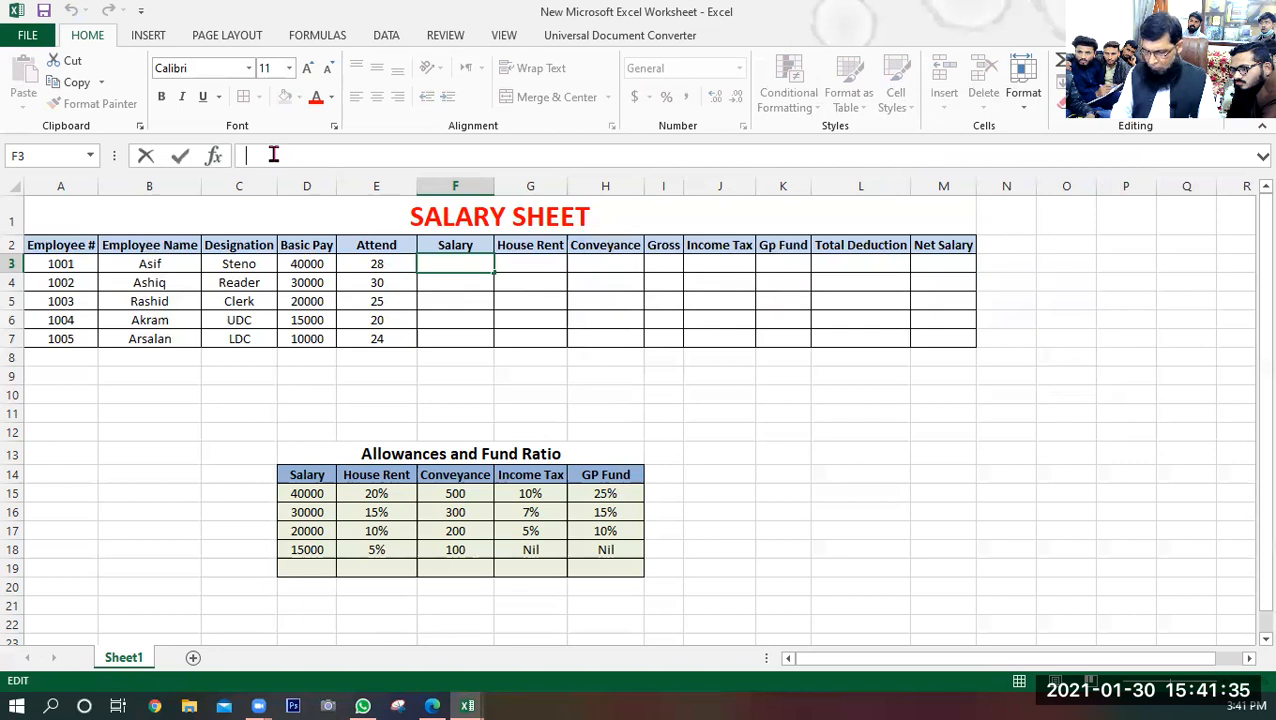
{"action": "type", "text": "=sum"}
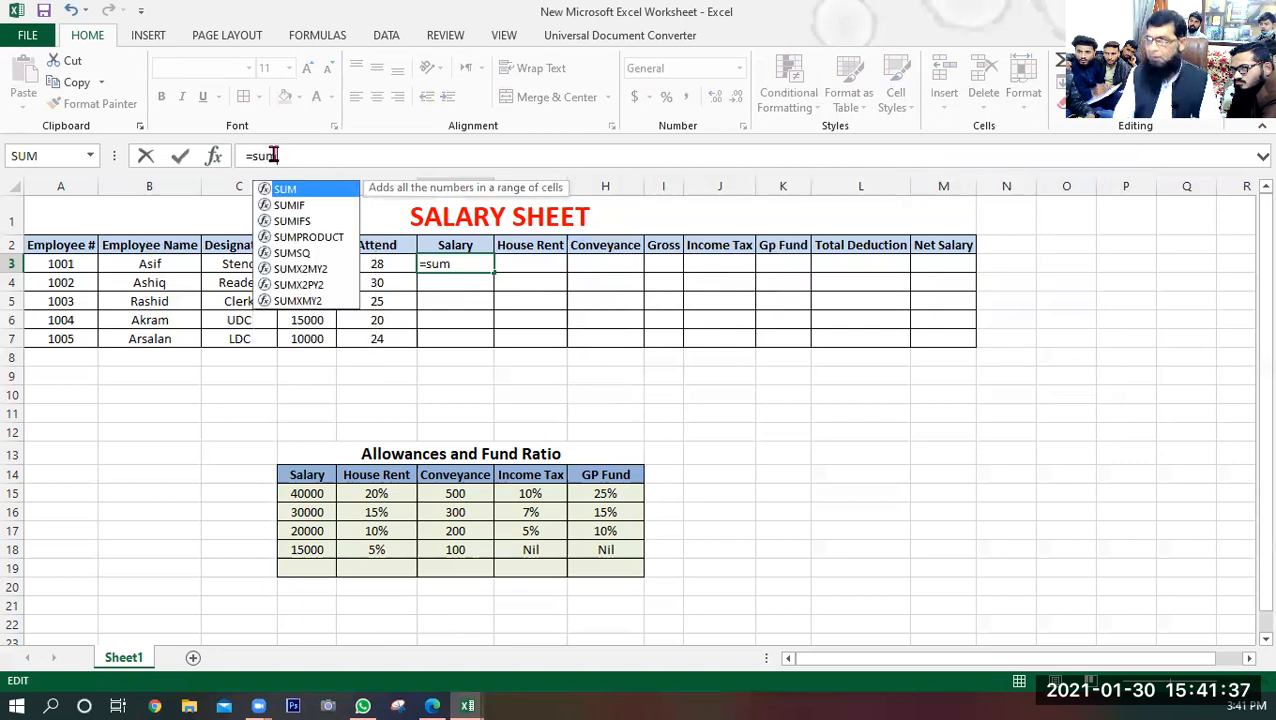
{"action": "key", "text": "Tab"}
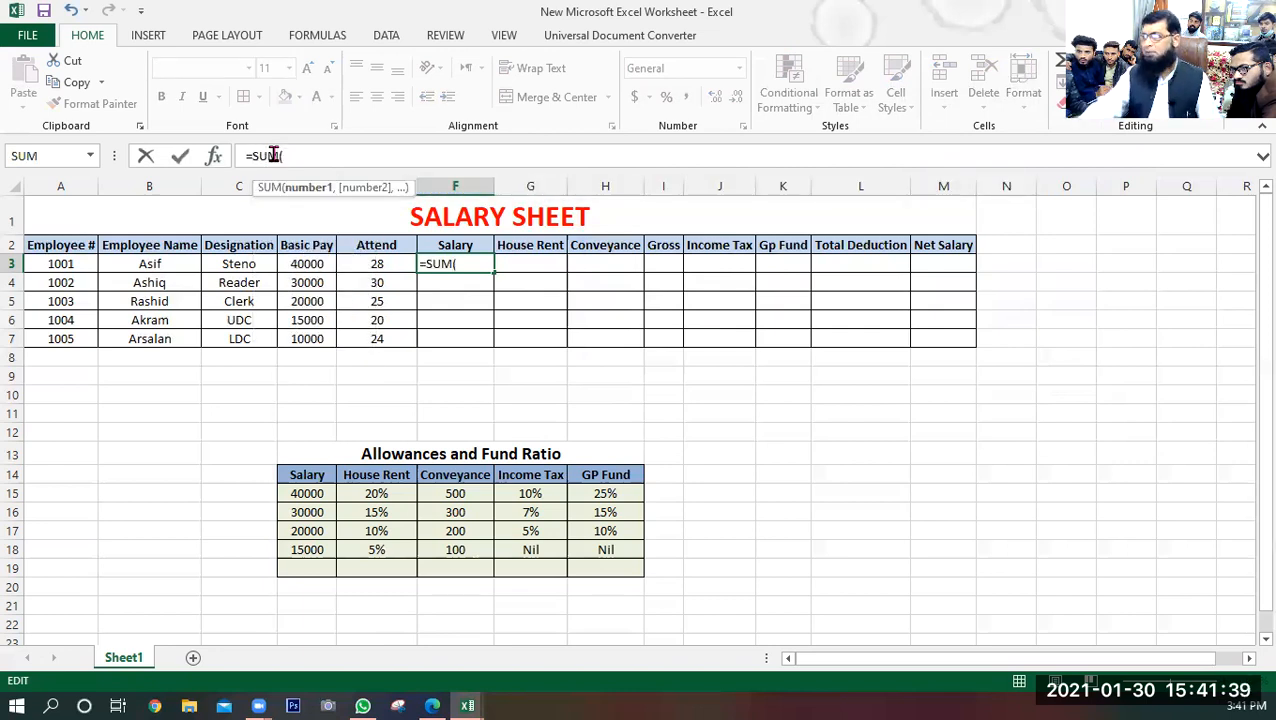
{"action": "left_click", "coordinate": [309, 264]}
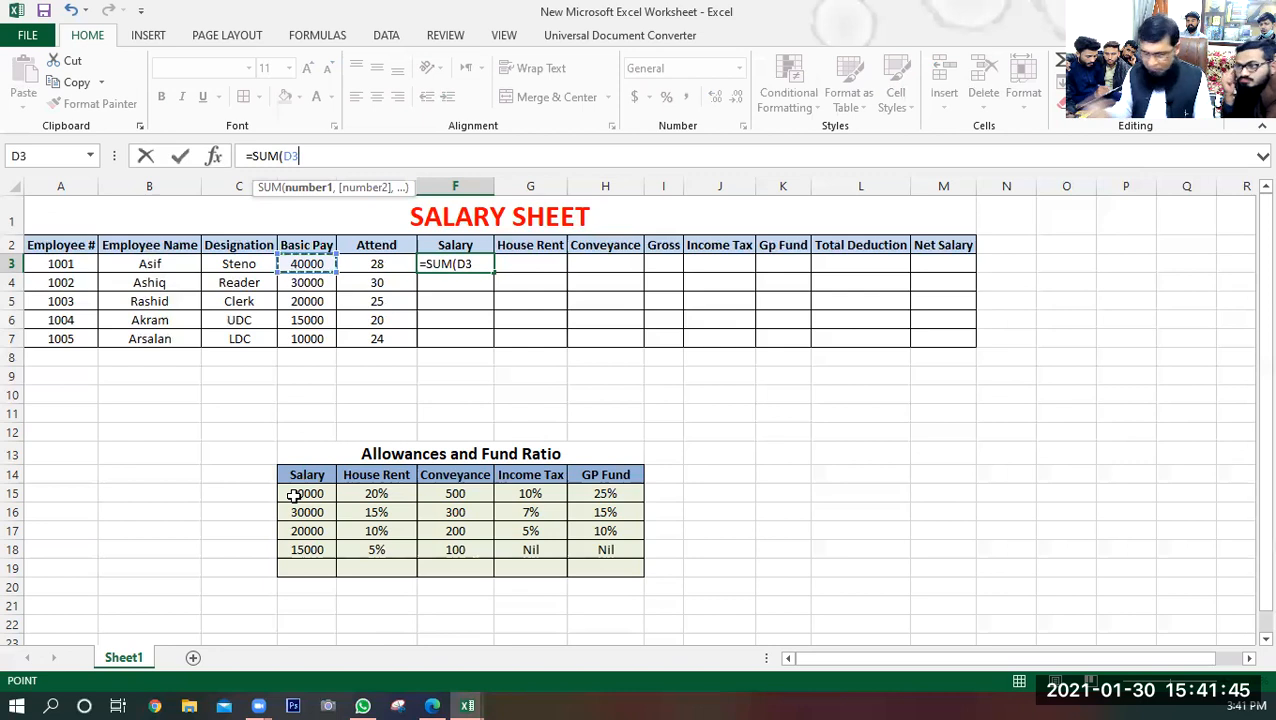
{"action": "type", "text": "/"}
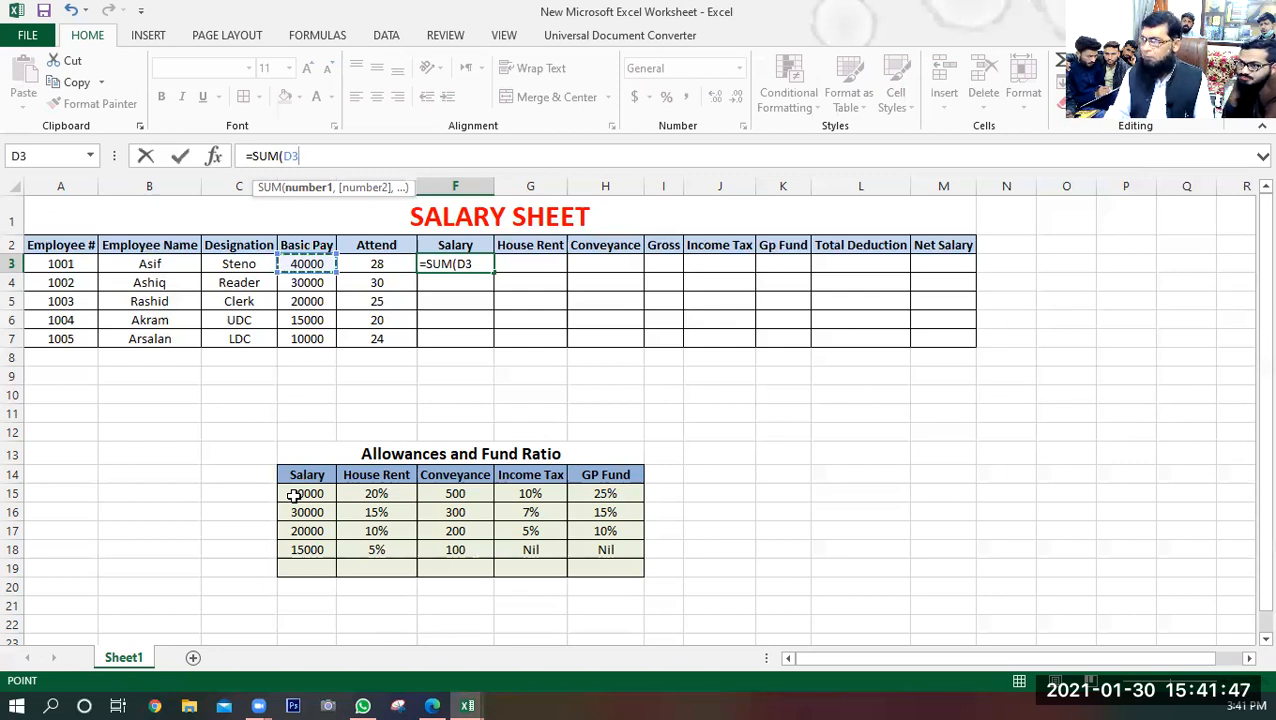
{"action": "type", "text": "30"}
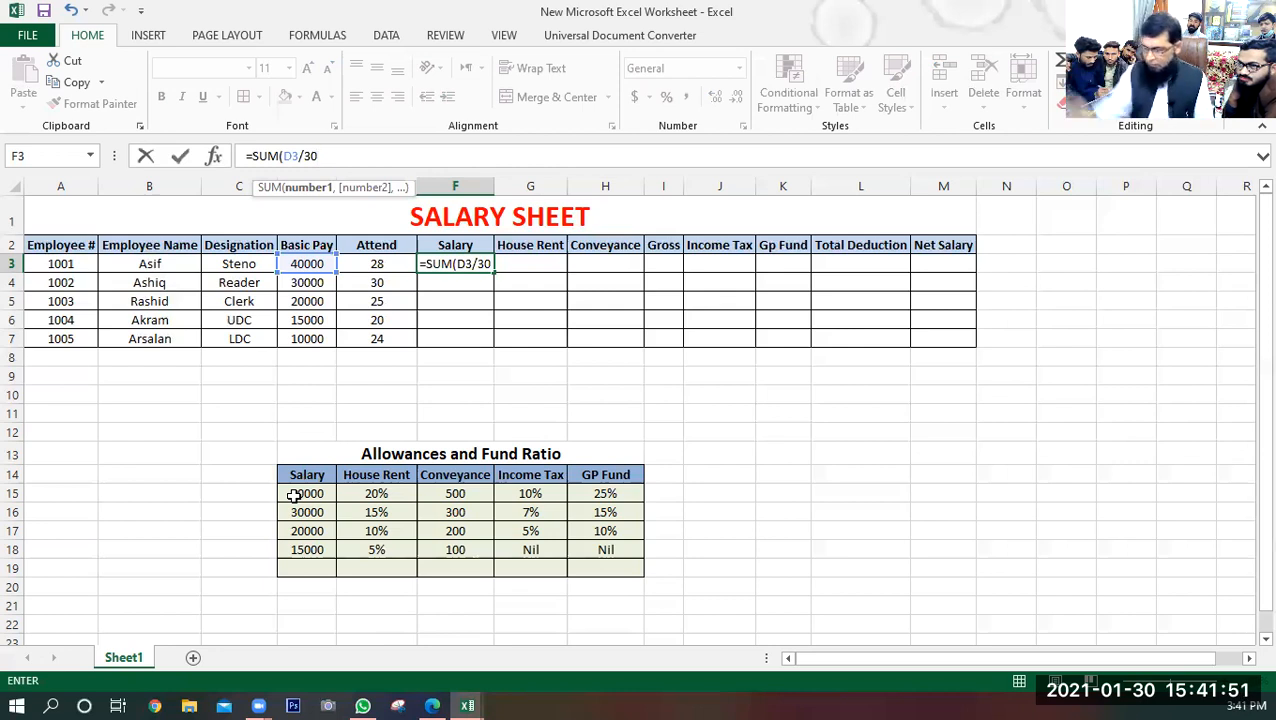
{"action": "type", "text": "*28"}
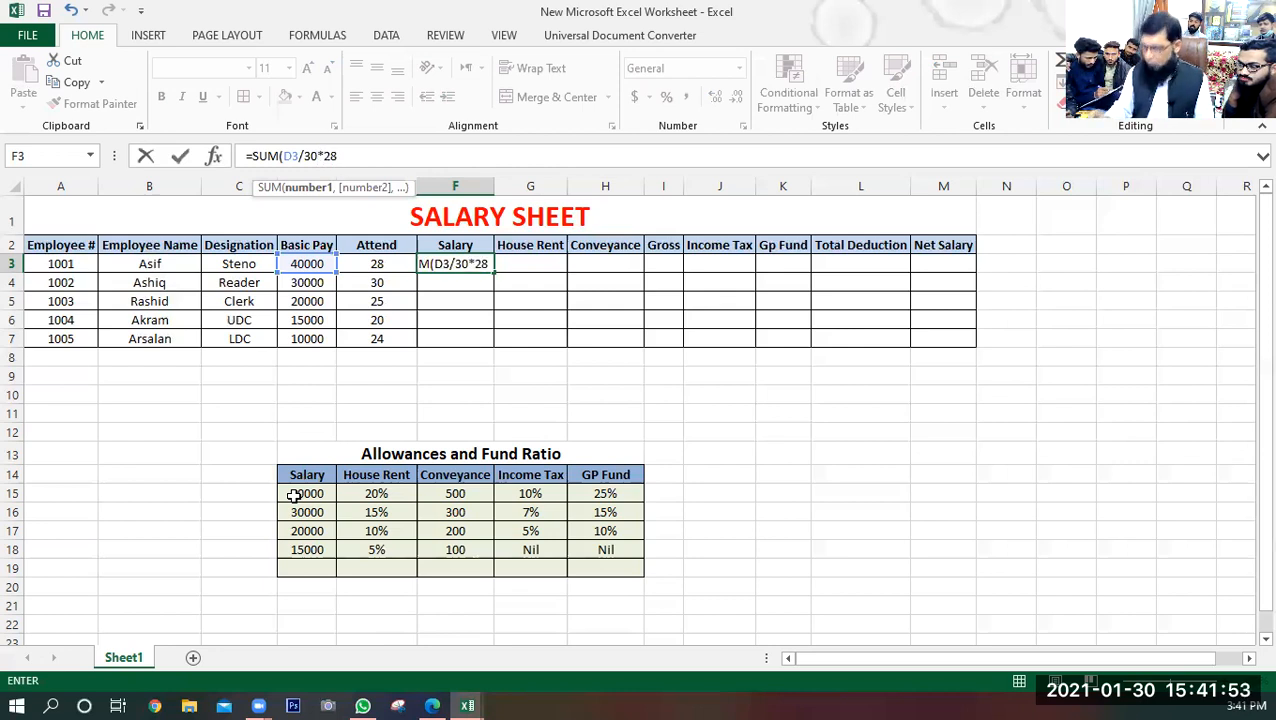
{"action": "key", "text": "Return"}
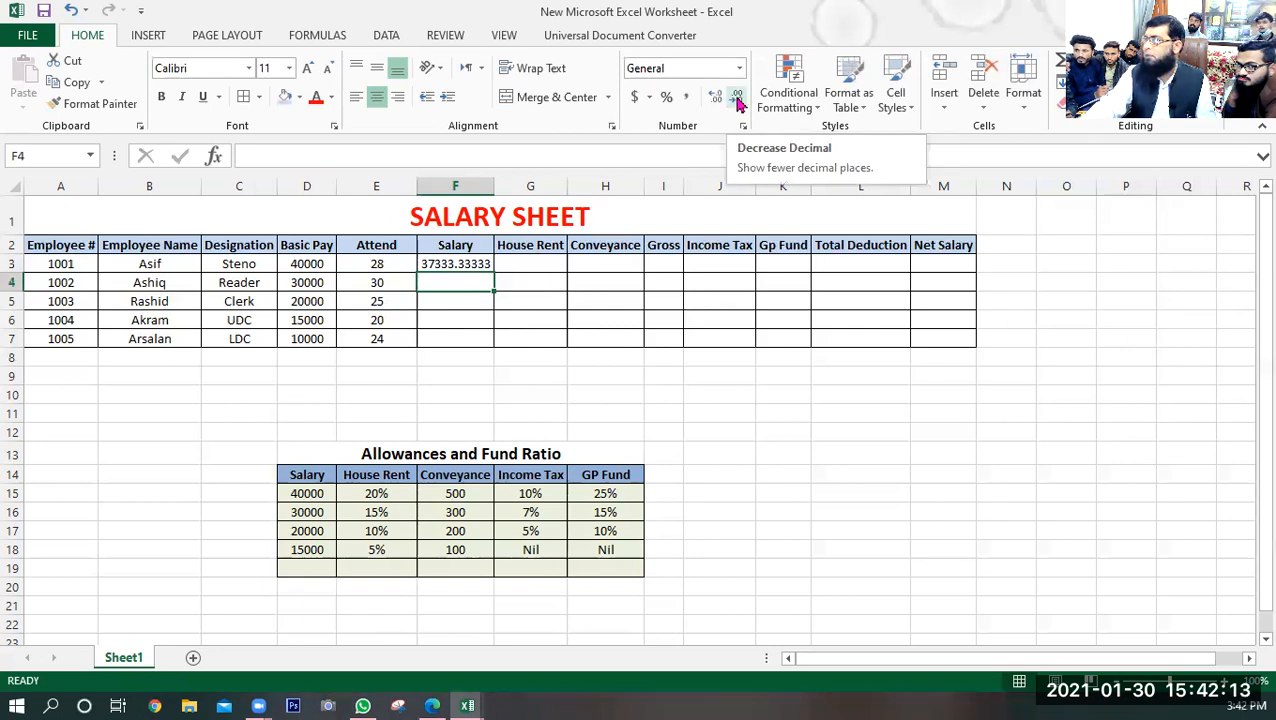
- Reduce the decimal places of the salary in F3 so it shows as a whole number
{"action": "left_click", "coordinate": [485, 264]}
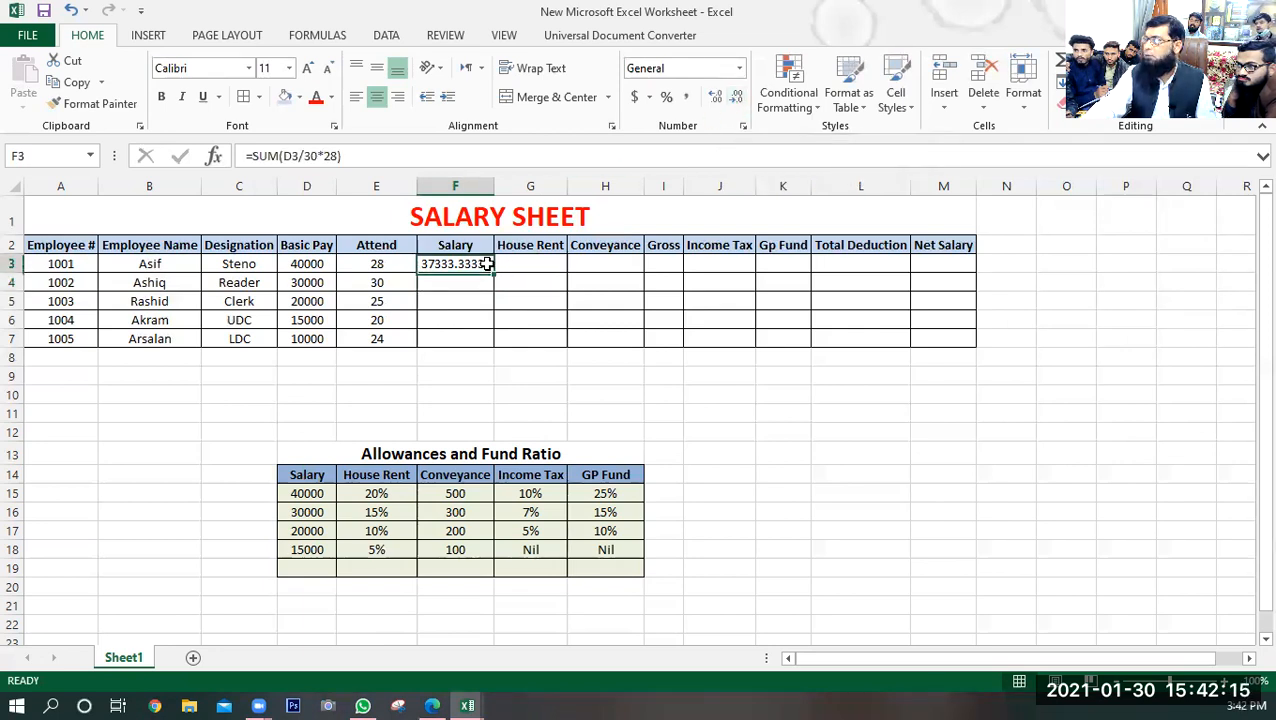
{"action": "left_click", "coordinate": [731, 101]}
{"action": "left_click", "coordinate": [731, 101]}
{"action": "left_click", "coordinate": [733, 101]}
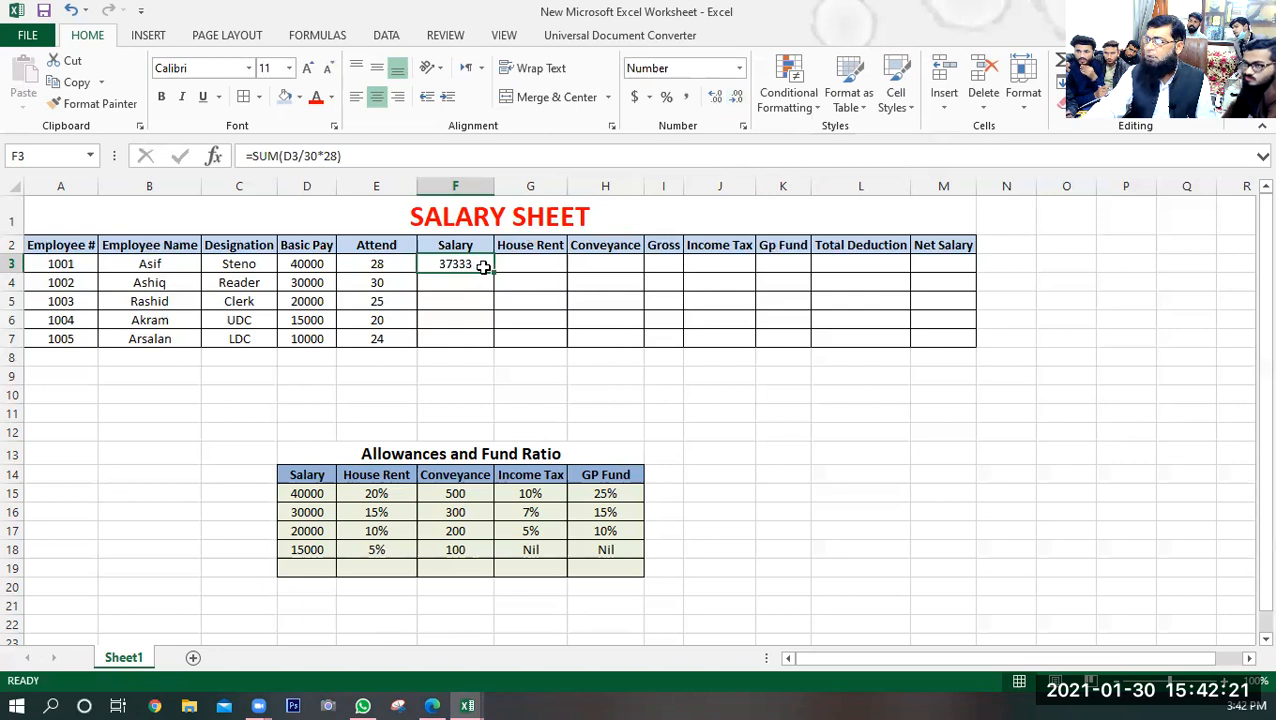
- Try to fill the salary formula from F3 down to F7 and inspect the copied formulas in F4 and F5
{"action": "left_click_drag", "start_coordinate": [491, 272], "coordinate": [491, 345]}
{"action": "left_click", "coordinate": [450, 378]}
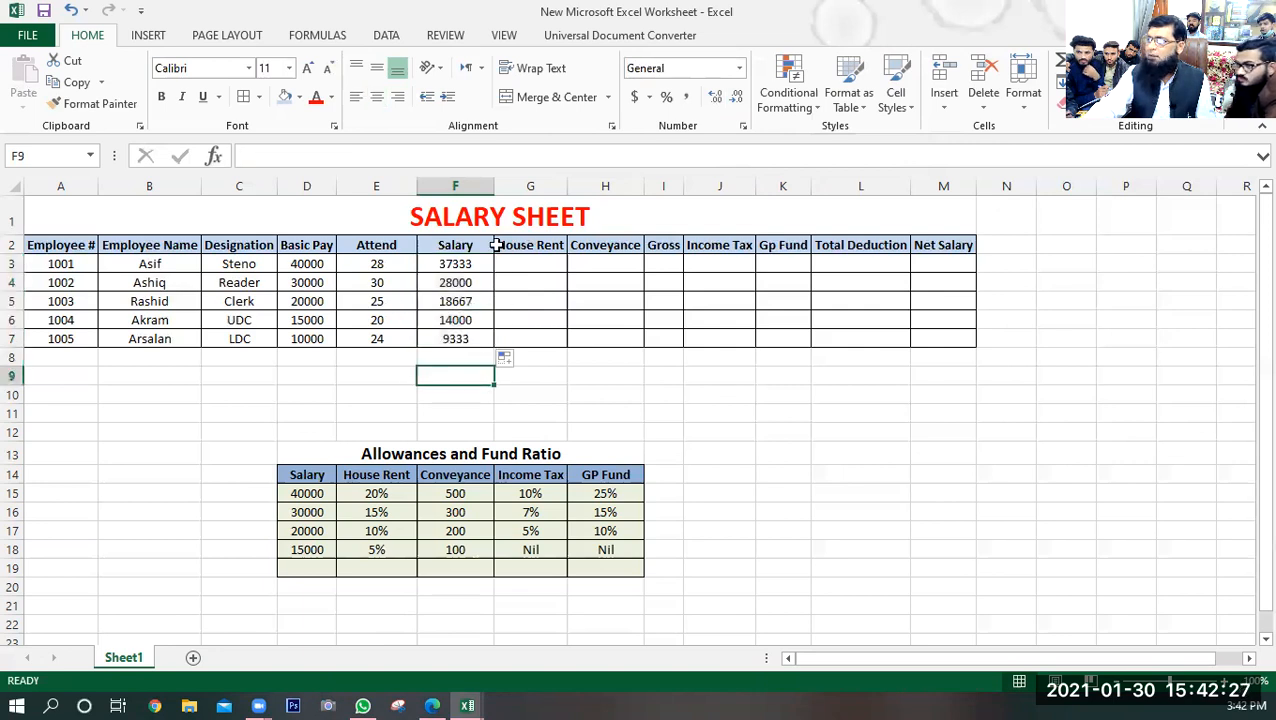
{"action": "left_click", "coordinate": [562, 375]}
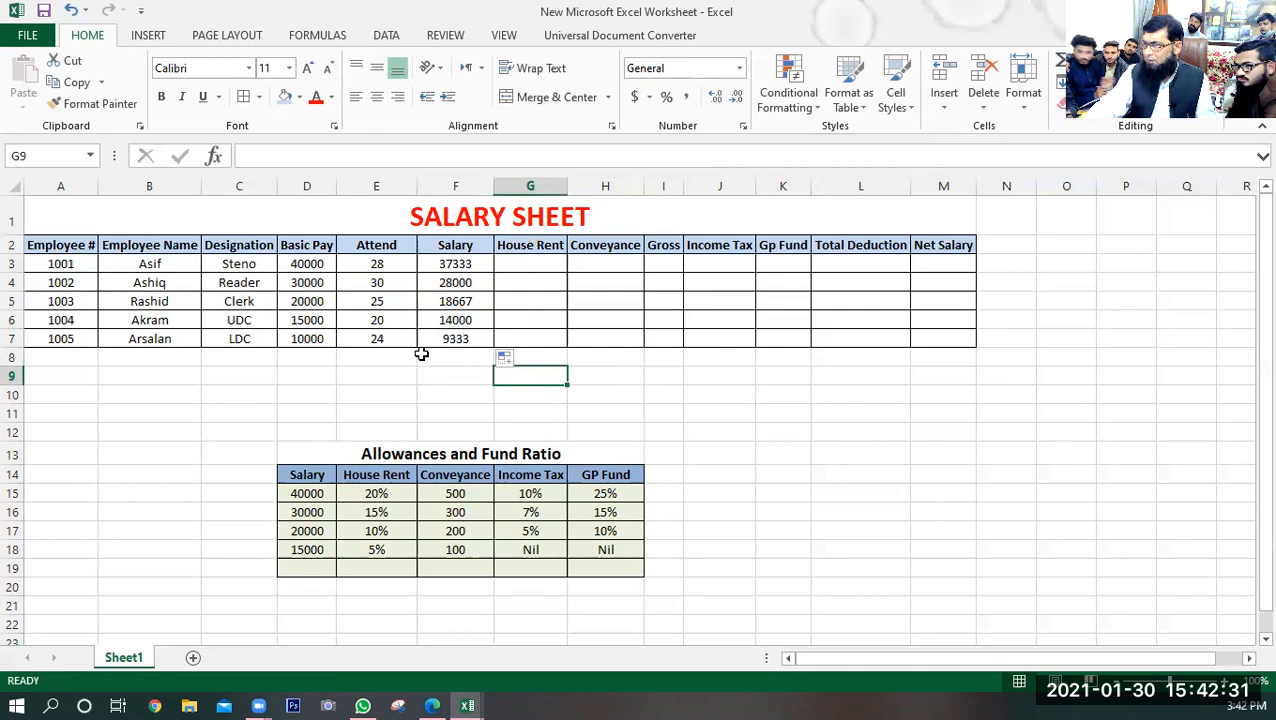
{"action": "left_click", "coordinate": [455, 285]}
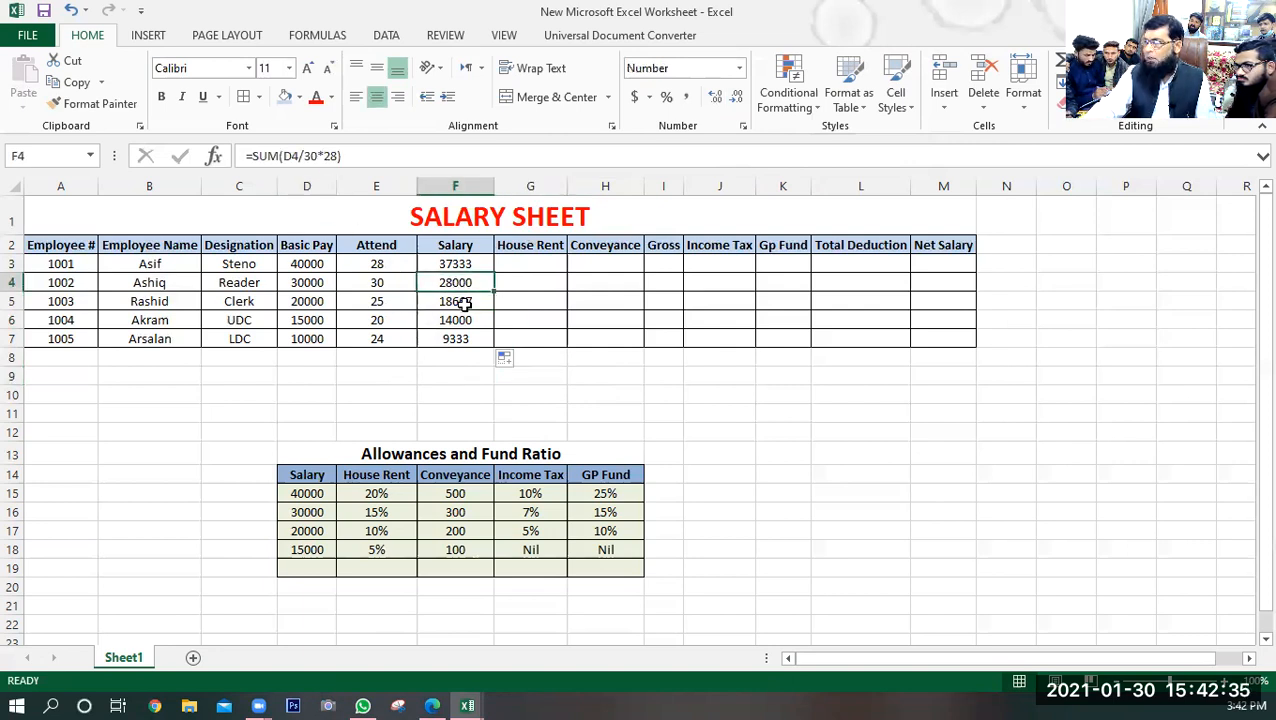
{"action": "left_click", "coordinate": [464, 302]}
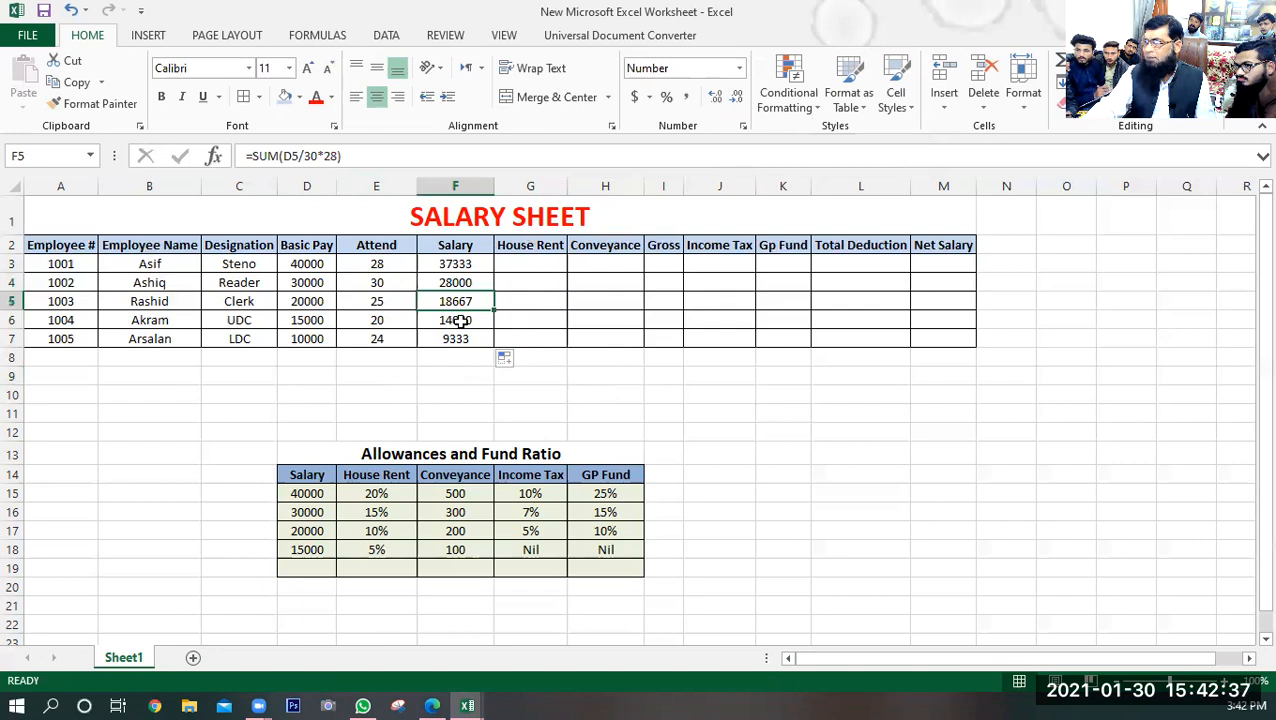
{"action": "left_click", "coordinate": [459, 353]}
- Clear the copied salary formulas from F4:F7
{"action": "left_click_drag", "start_coordinate": [464, 282], "coordinate": [464, 338]}
{"action": "key", "text": "Delete"}
{"action": "left_click", "coordinate": [420, 373]}
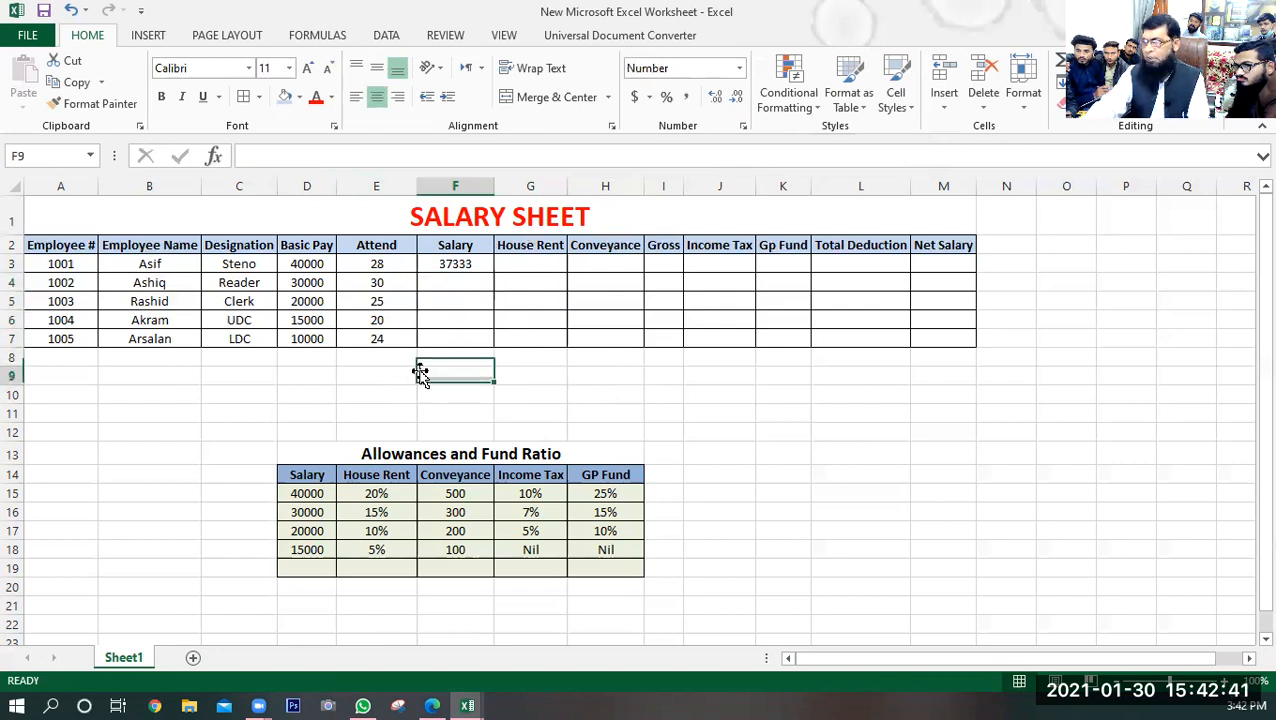
- Calculate the second employee's salary in F4 with the formula =D4/30*30
{"action": "left_click", "coordinate": [440, 281]}
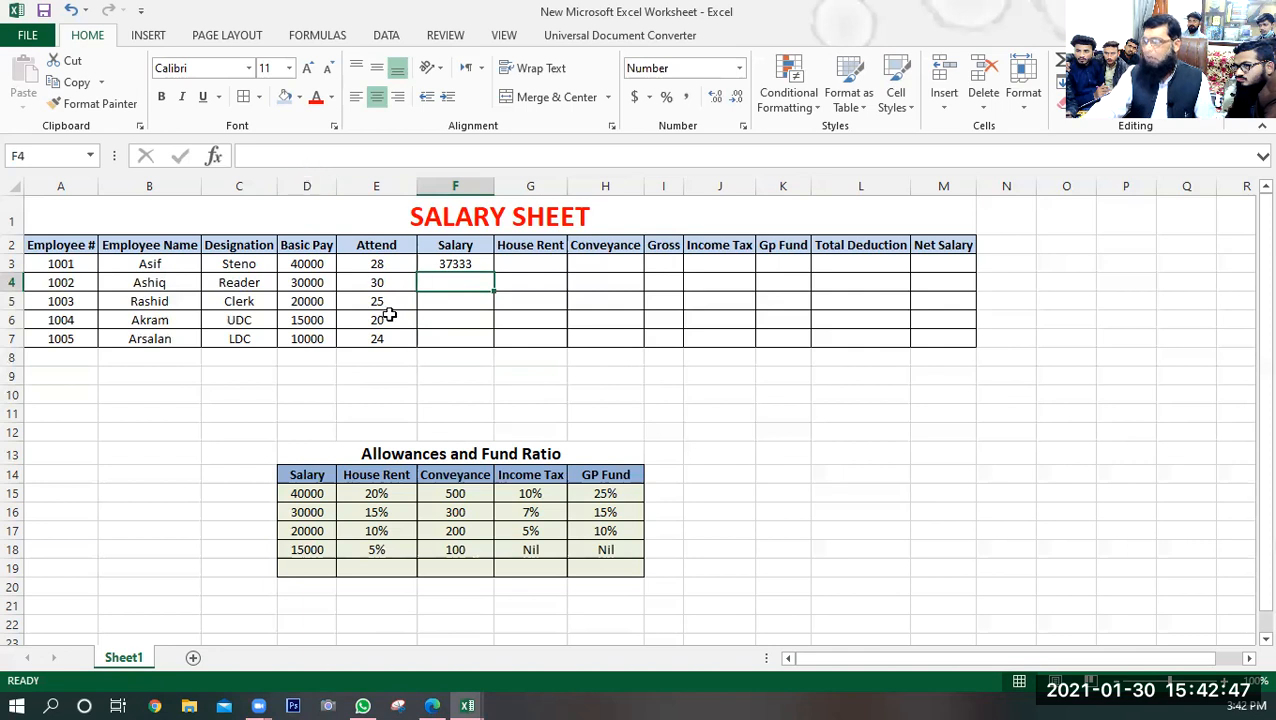
{"action": "type", "text": "="}
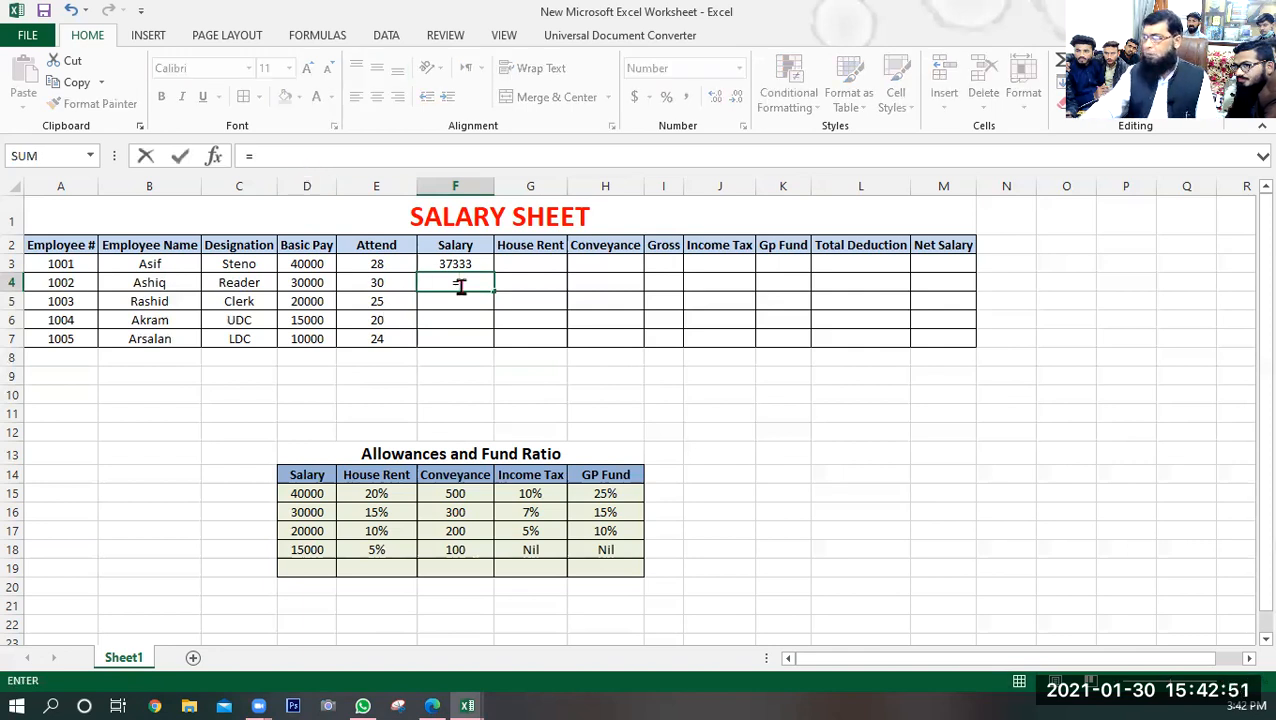
{"action": "left_click", "coordinate": [302, 283]}
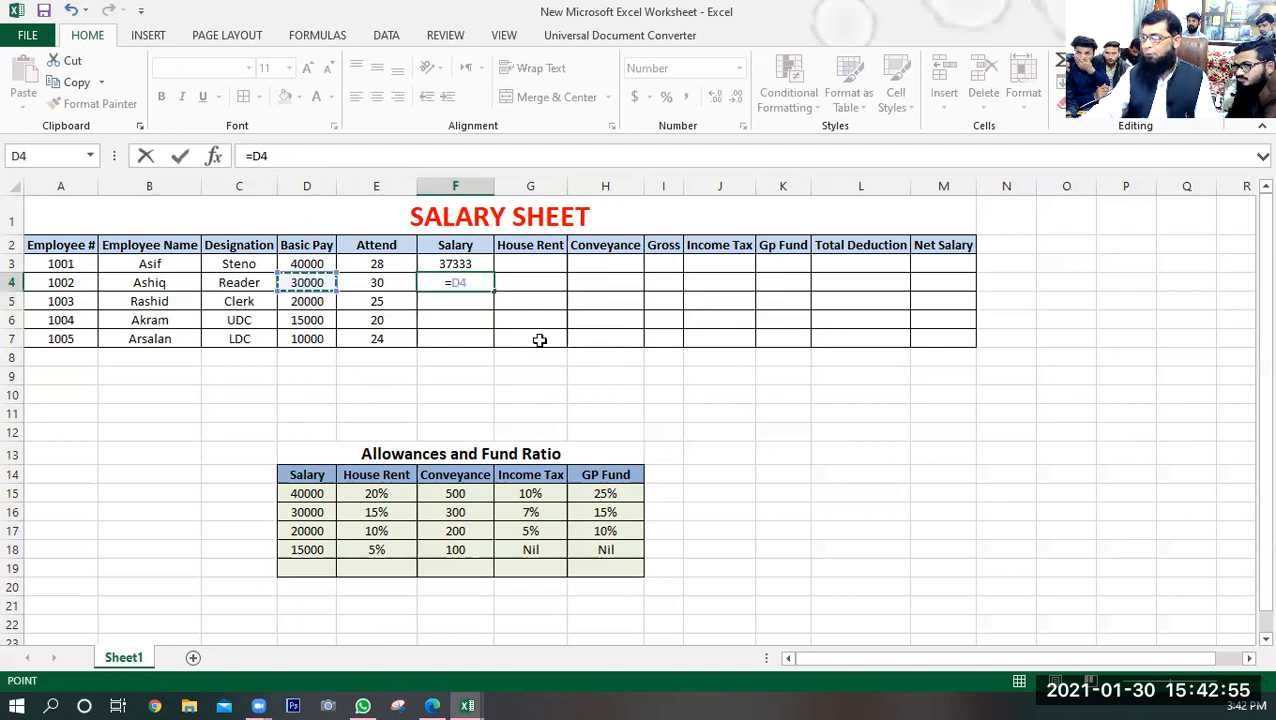
{"action": "type", "text": "/3"}
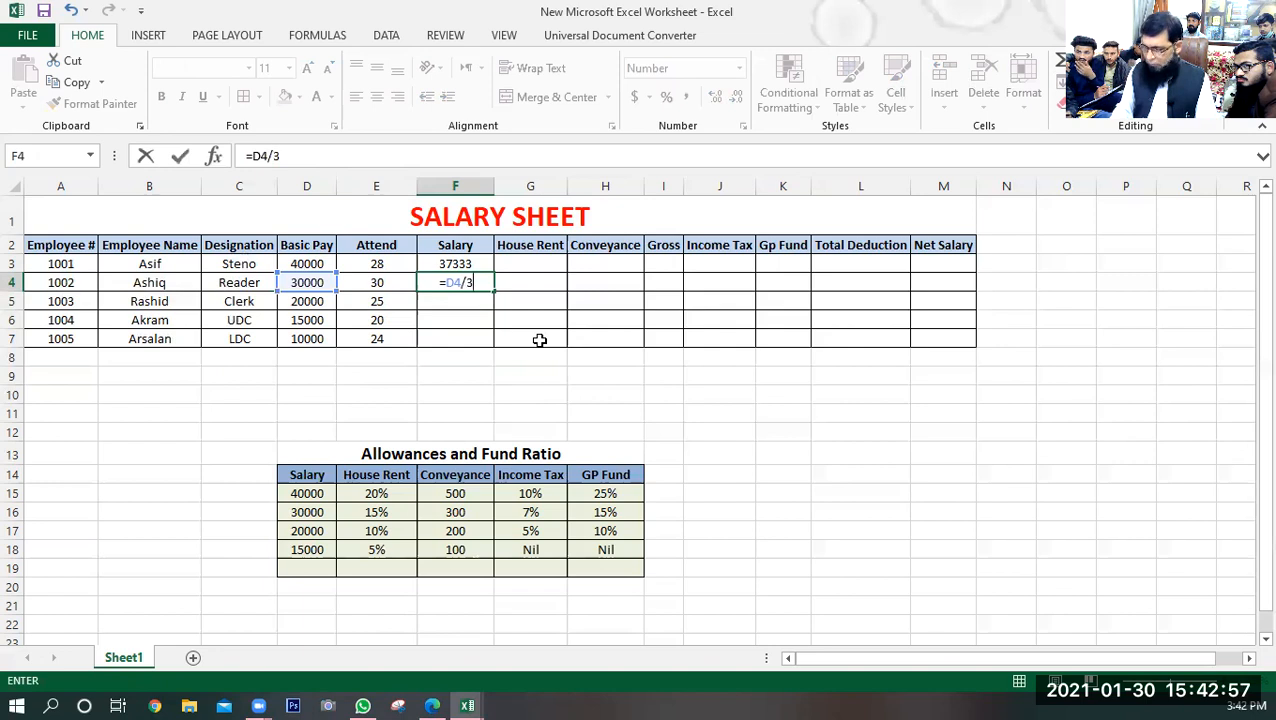
{"action": "type", "text": "0*30"}
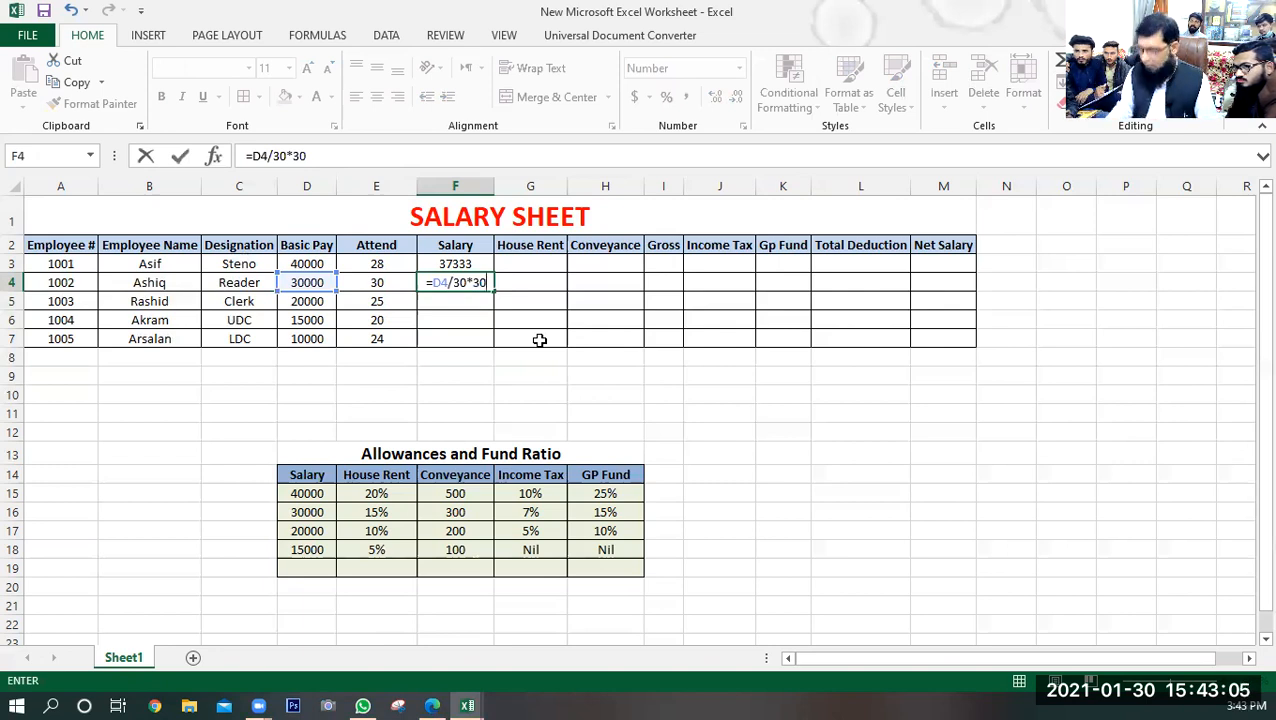
{"action": "key", "text": "Return"}
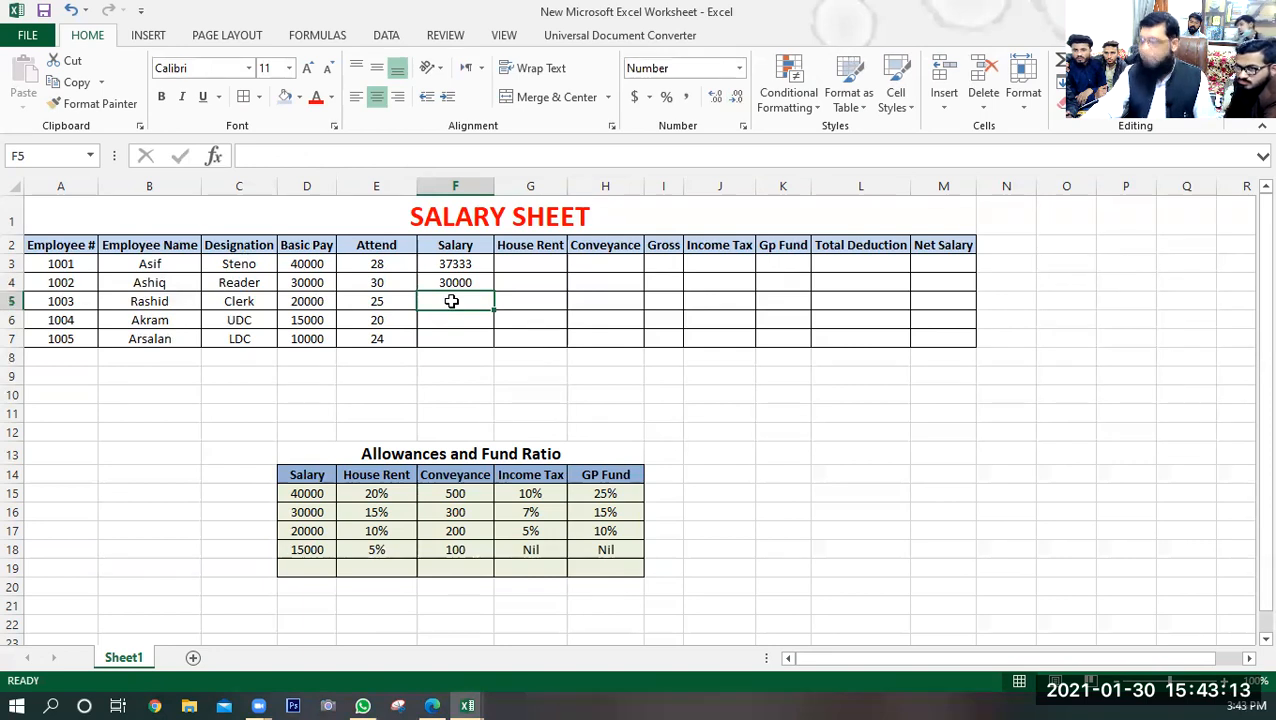
- Calculate the third employee's salary in F5 with the SUM formula dividing D5 by 30 and multiplying by 25
{"action": "type", "text": "=sum,"}
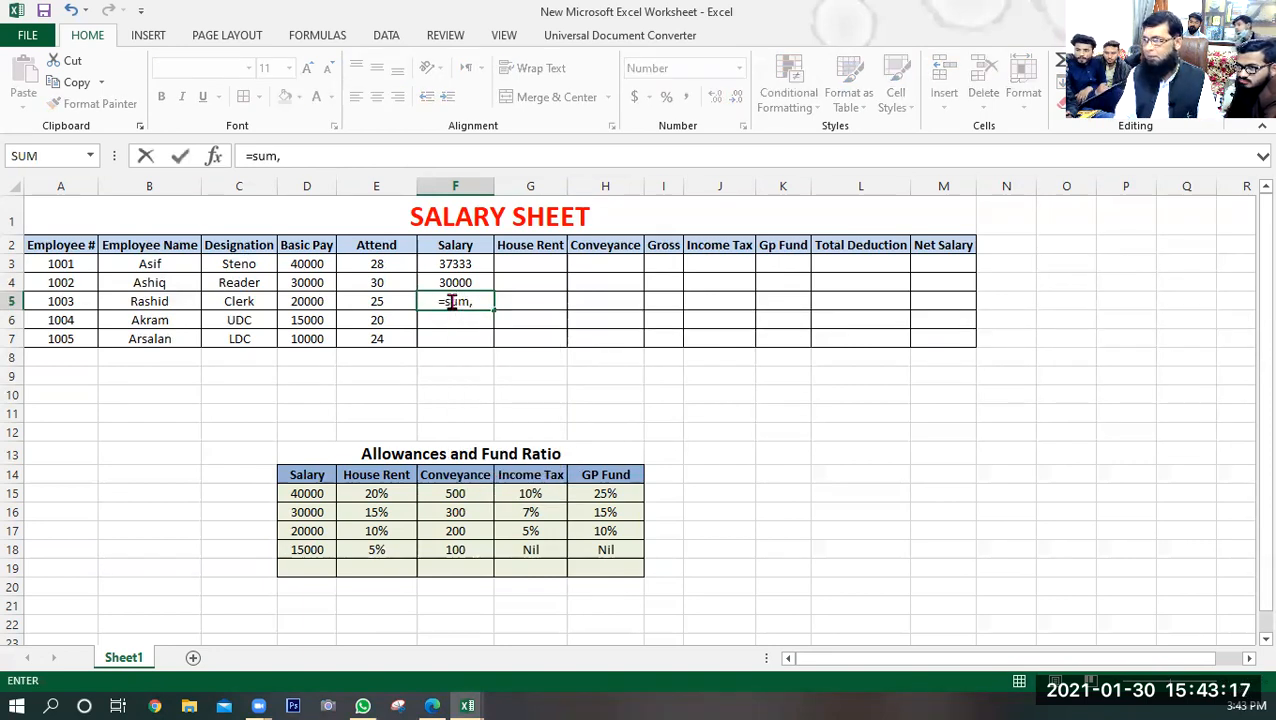
{"action": "key", "text": "BackSpace"}
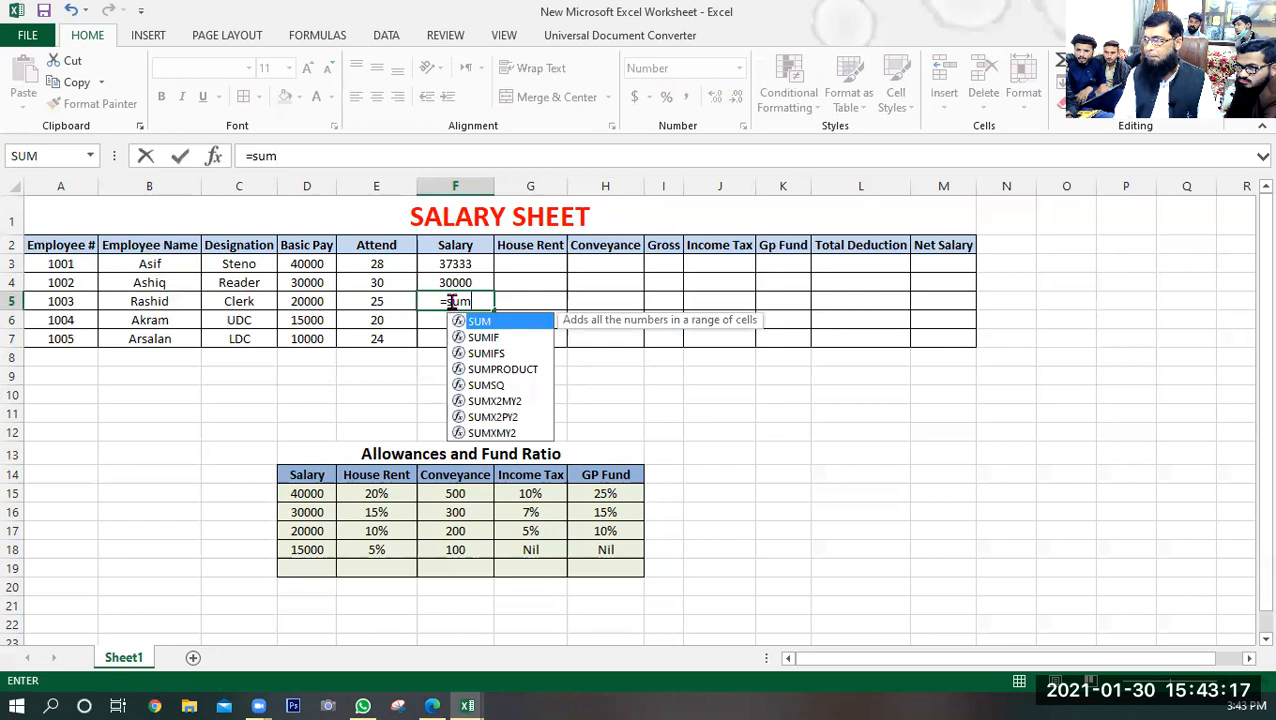
{"action": "key", "text": "Tab"}
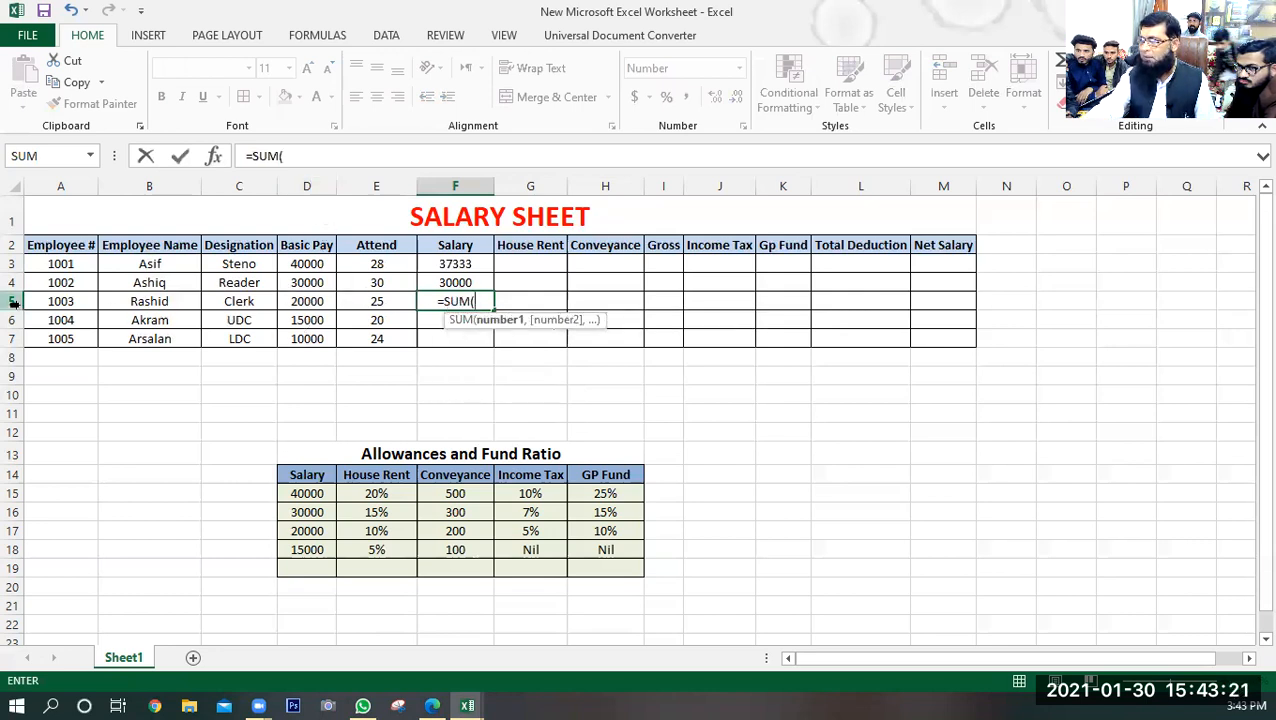
{"action": "left_click", "coordinate": [316, 303]}
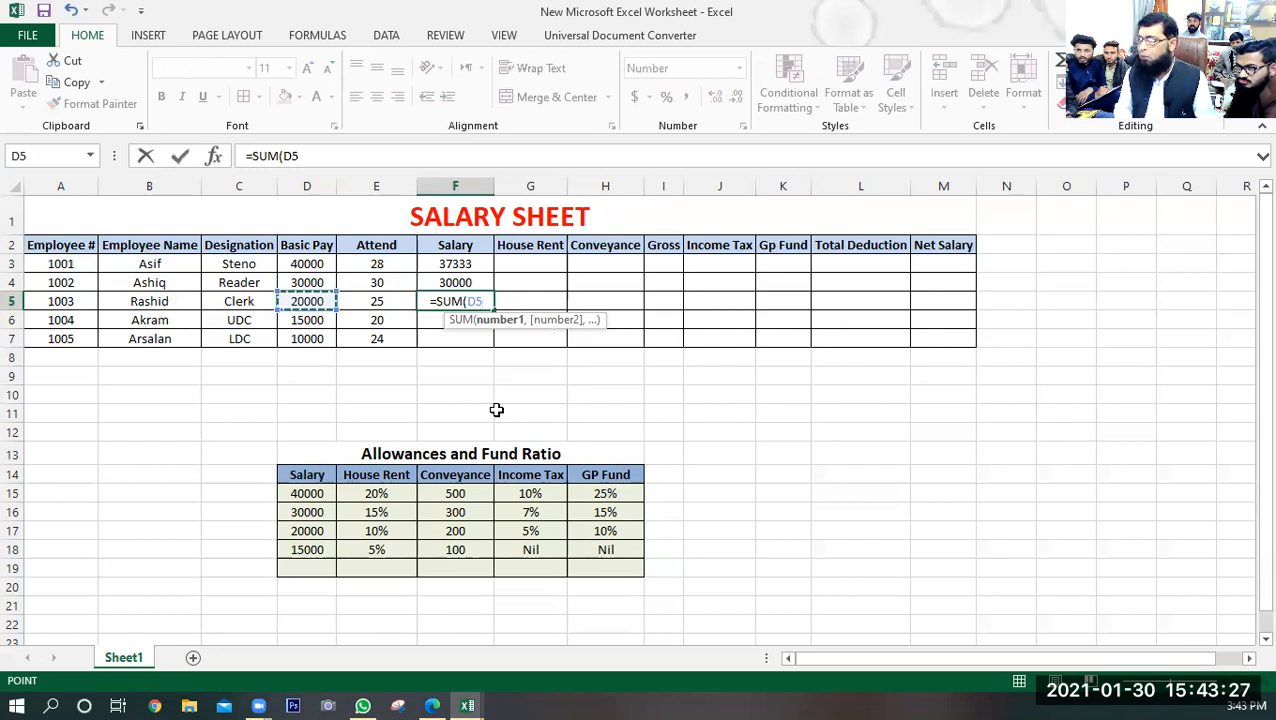
{"action": "type", "text": "/30*"}
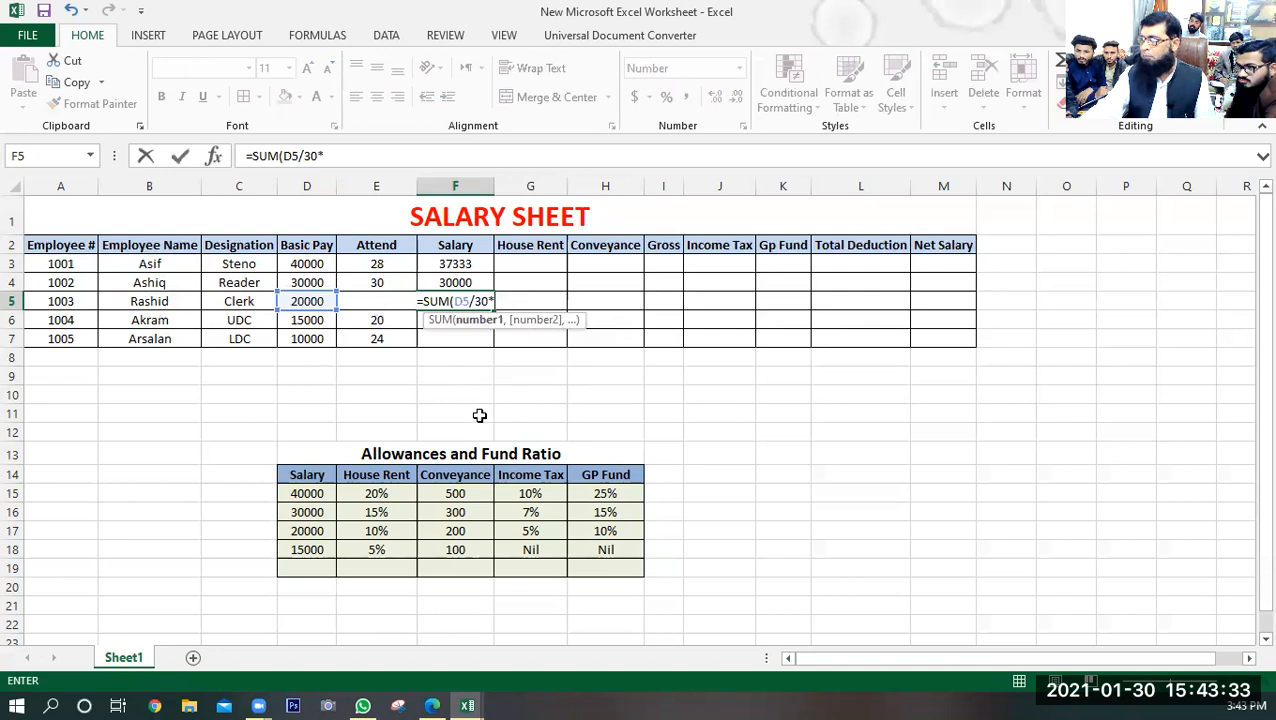
{"action": "type", "text": "25"}
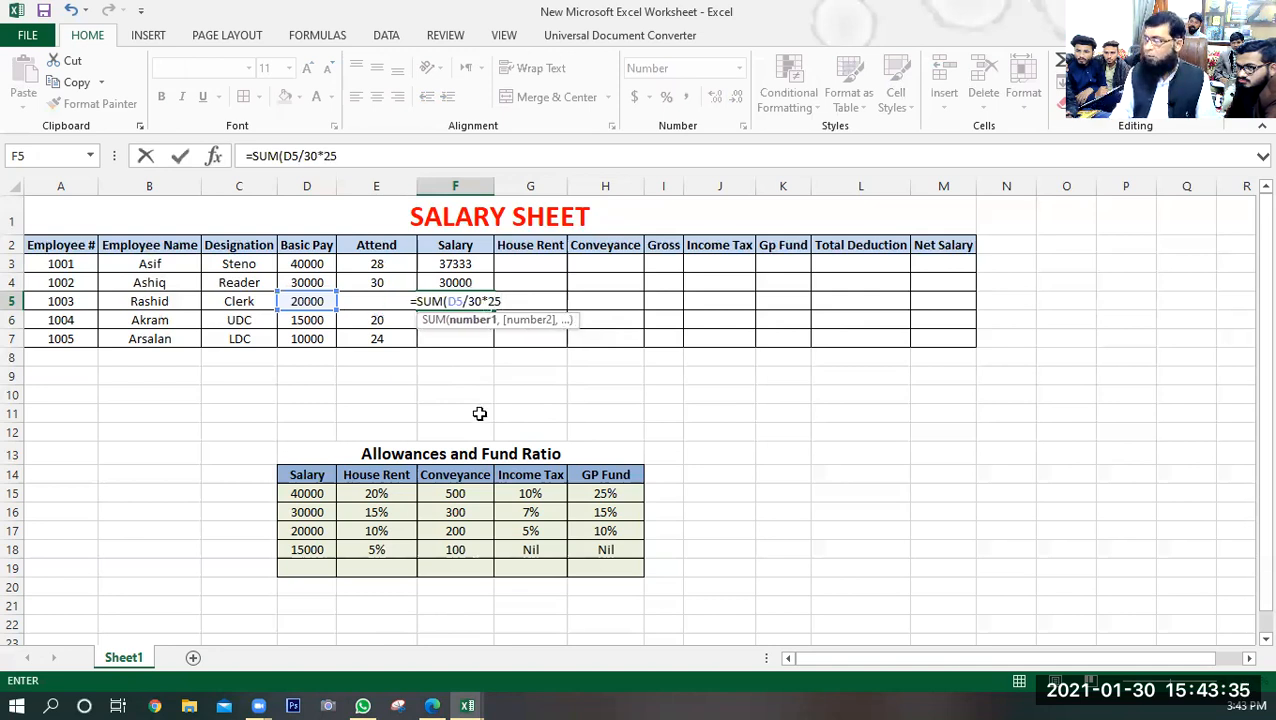
{"action": "key", "text": "Return"}
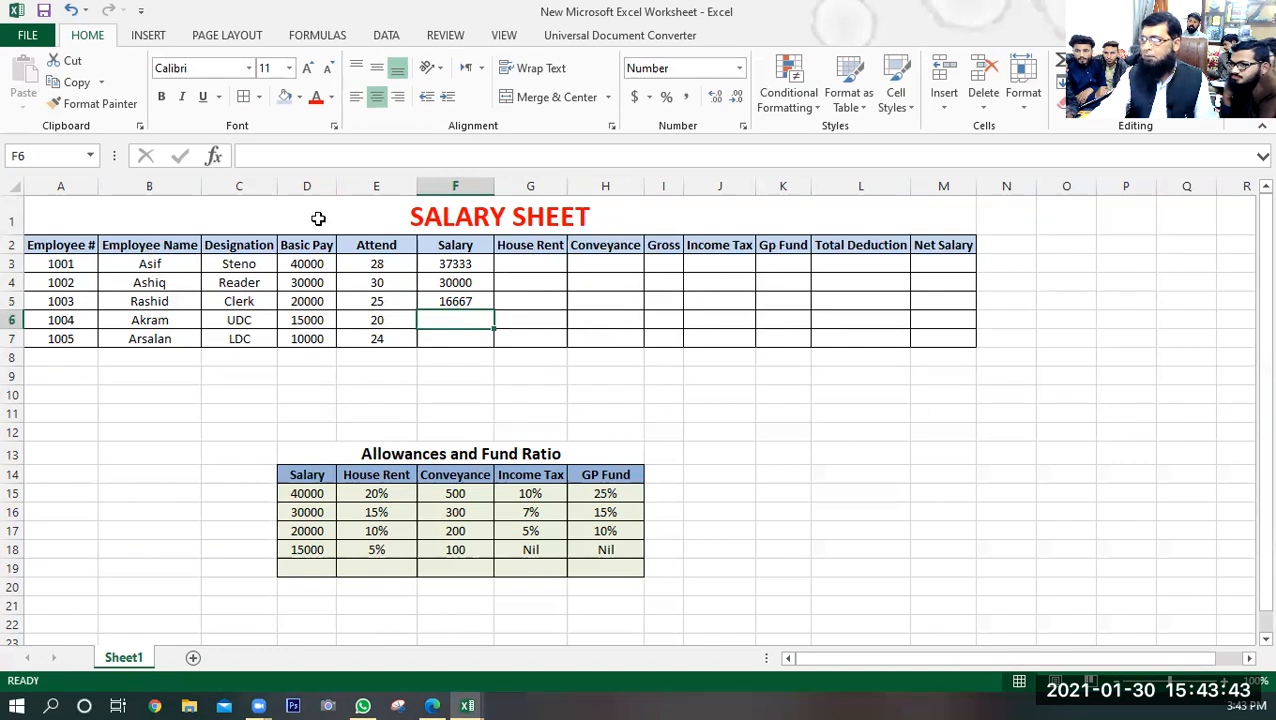
{"action": "left_click", "coordinate": [306, 320]}
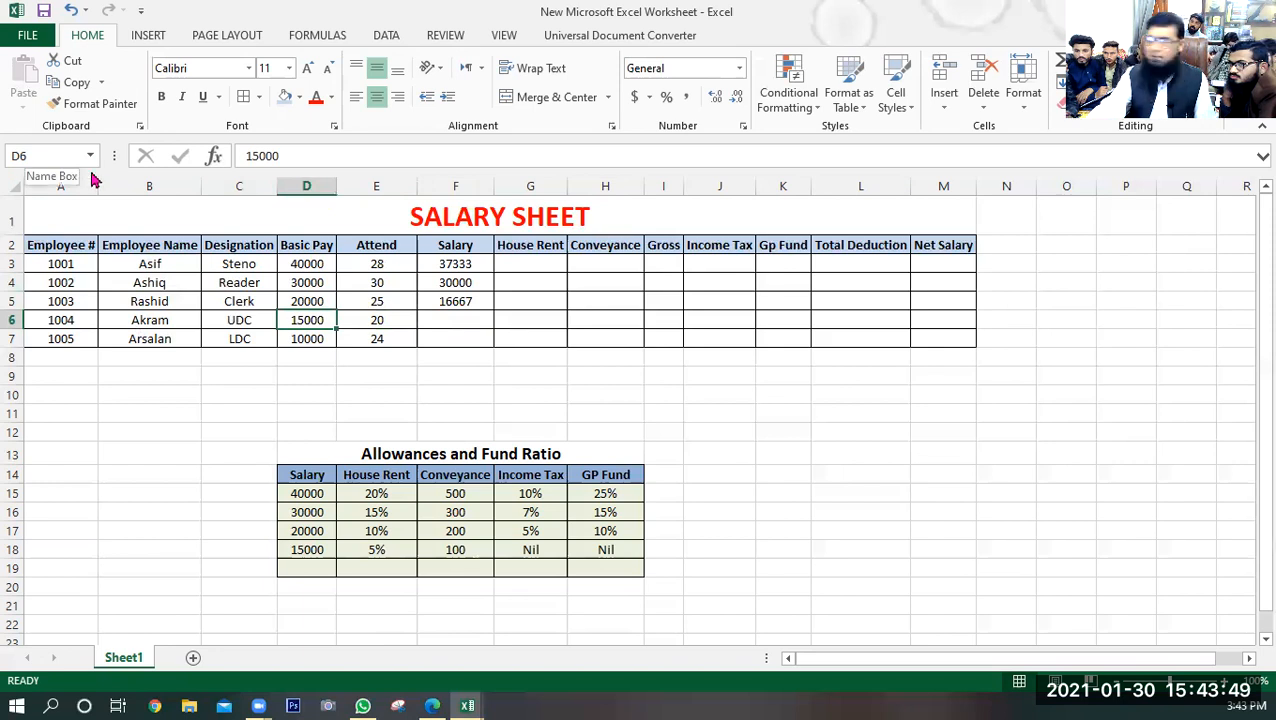
- Calculate the fourth employee's salary in F6 with the SUM formula dividing D6 by 30 and multiplying by 20
{"action": "left_click", "coordinate": [456, 320]}
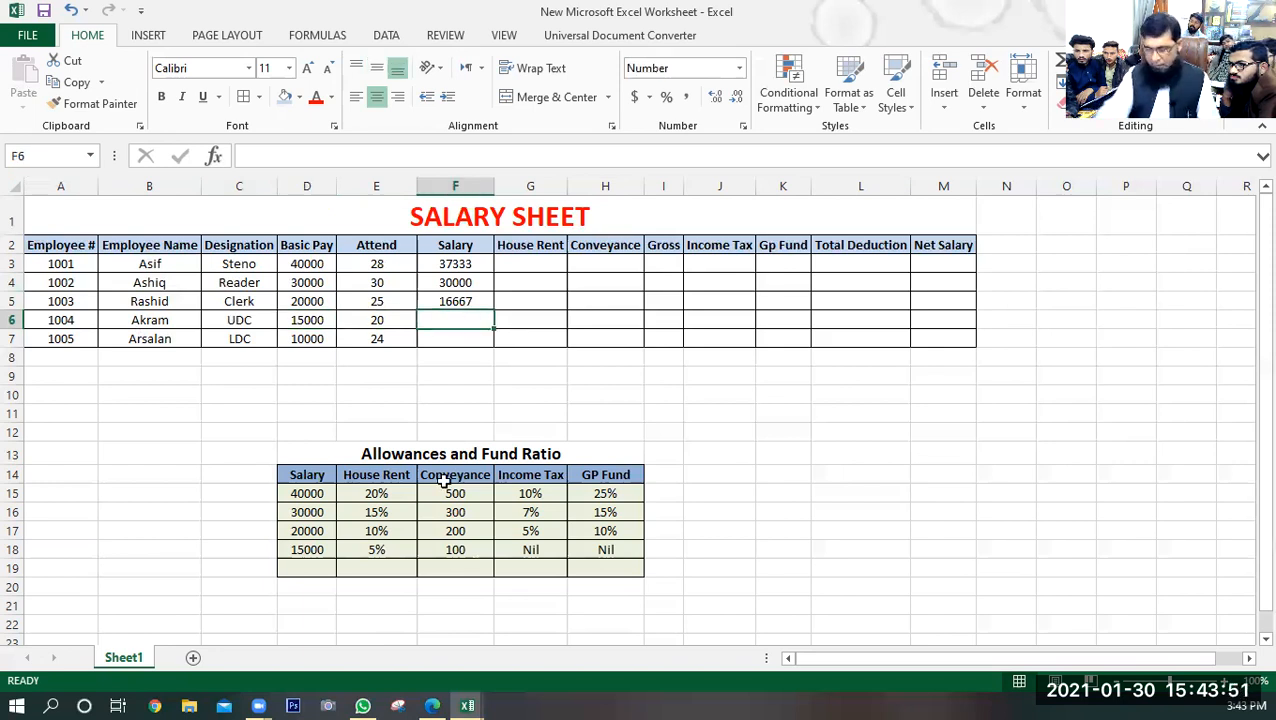
{"action": "type", "text": "=sum"}
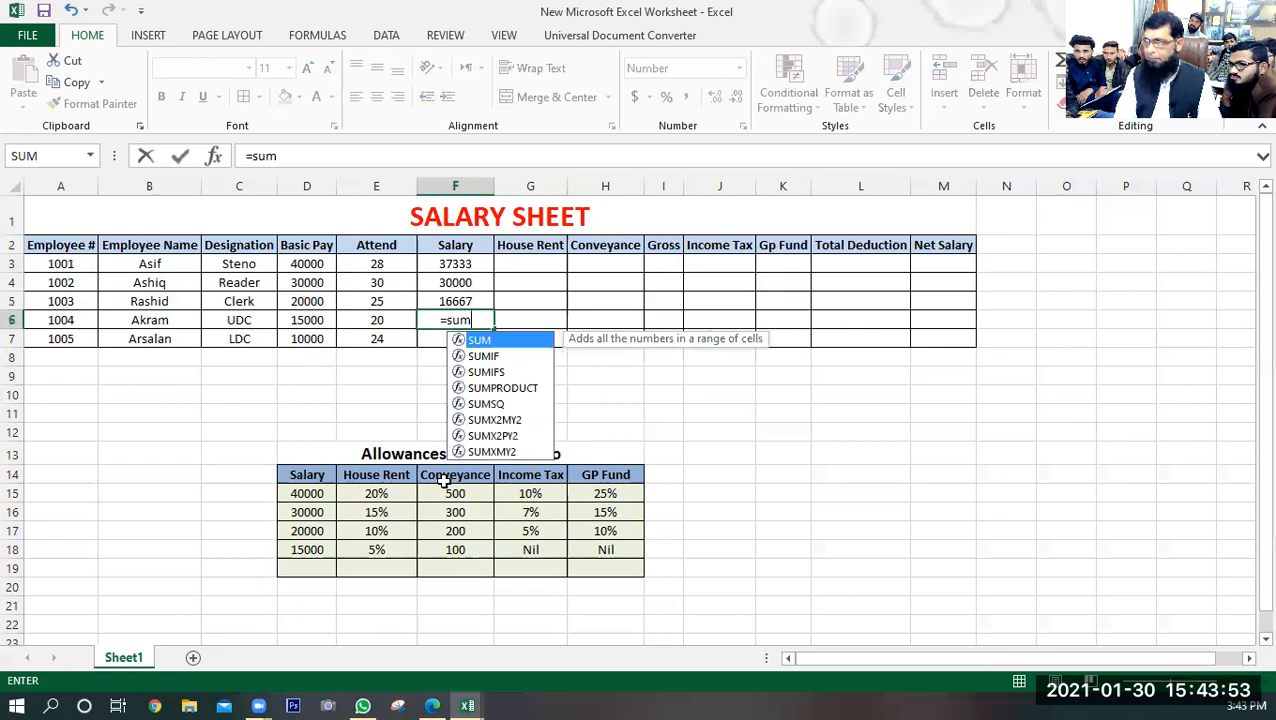
{"action": "key", "text": "Tab"}
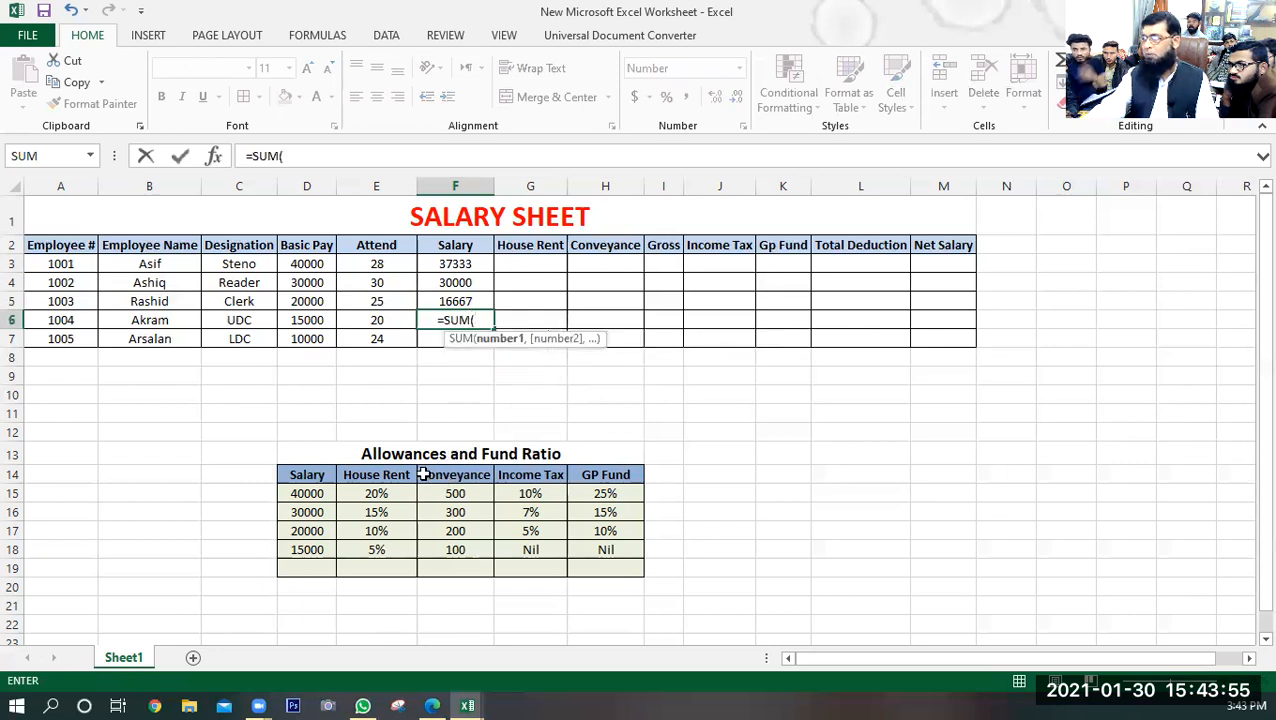
{"action": "left_click", "coordinate": [311, 320]}
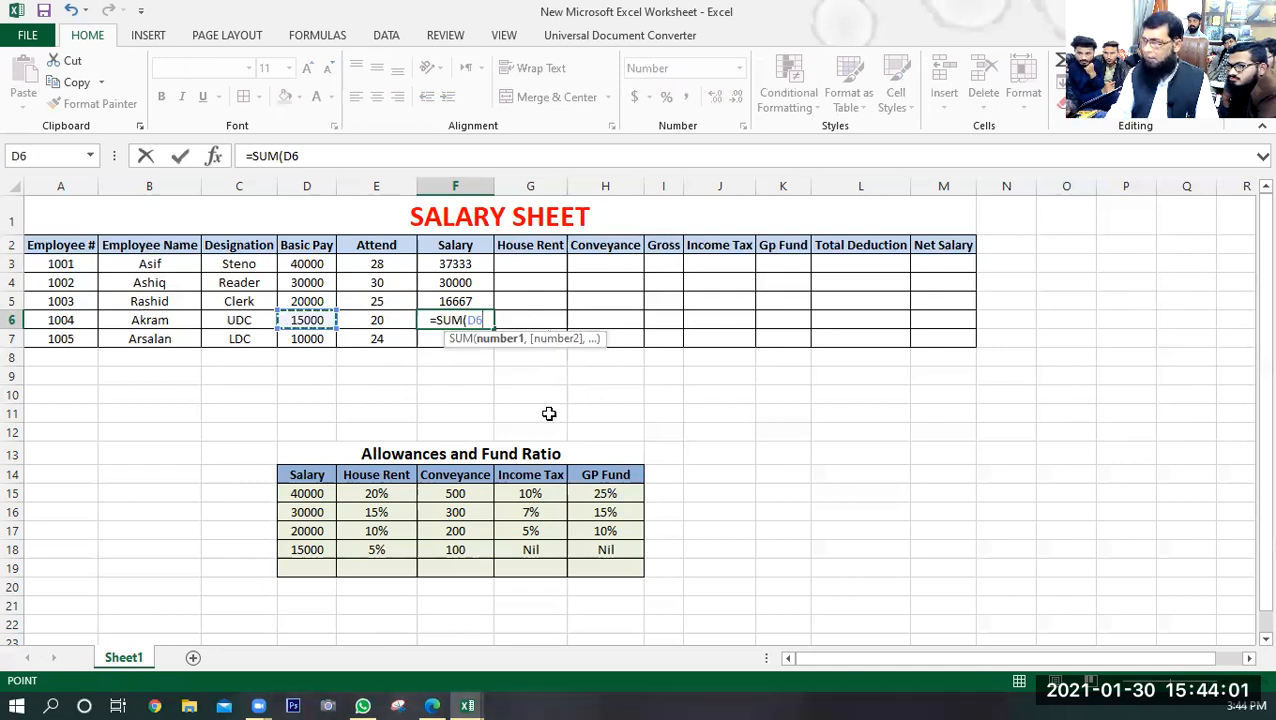
{"action": "type", "text": "/"}
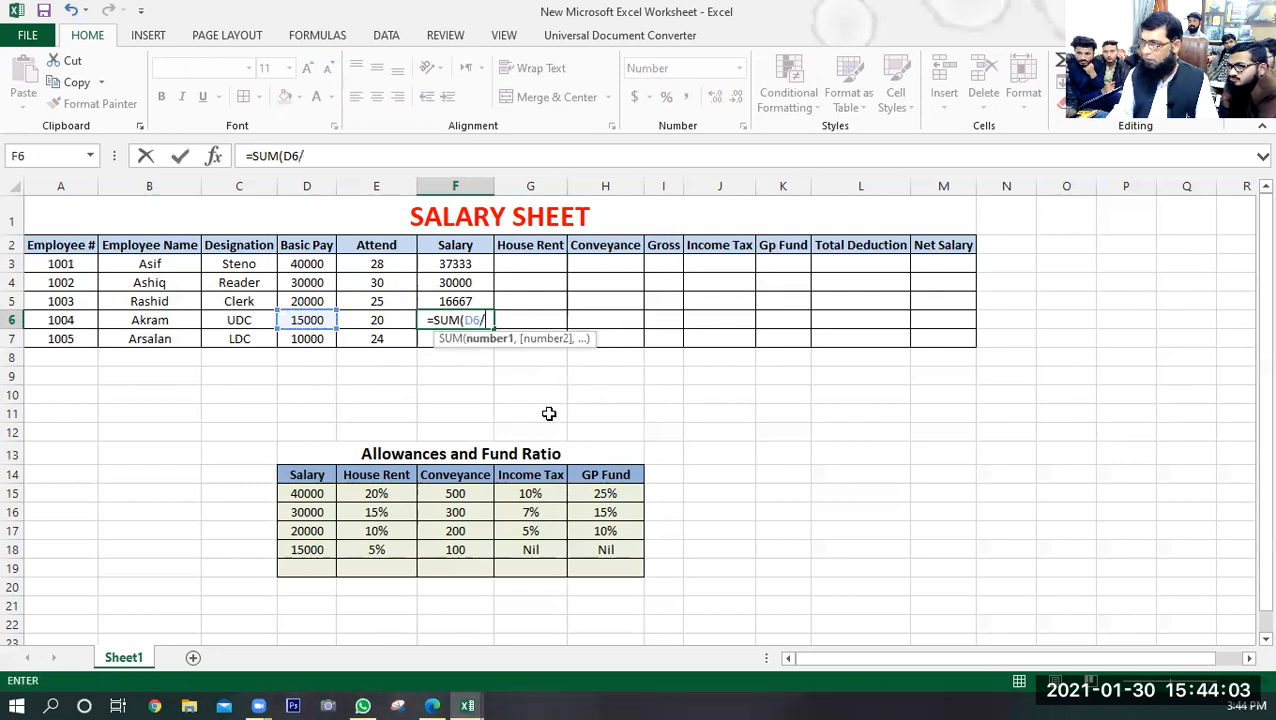
{"action": "type", "text": "30"}
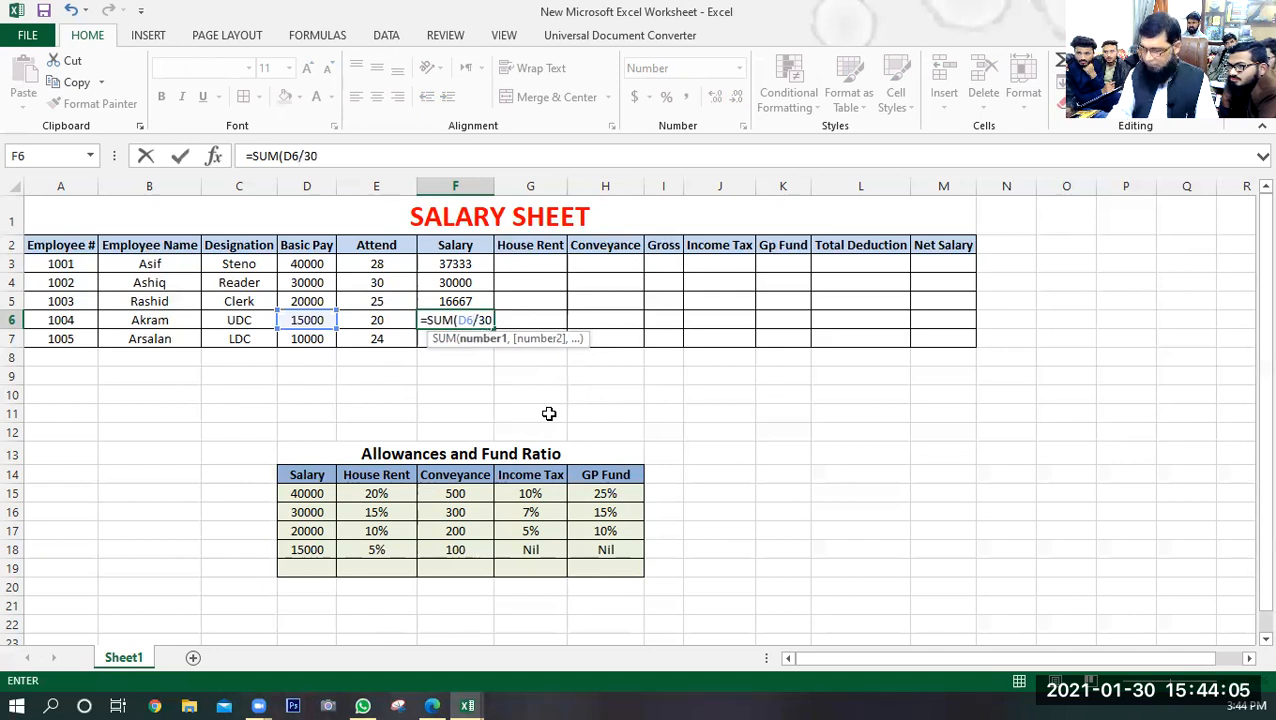
{"action": "type", "text": "*20"}
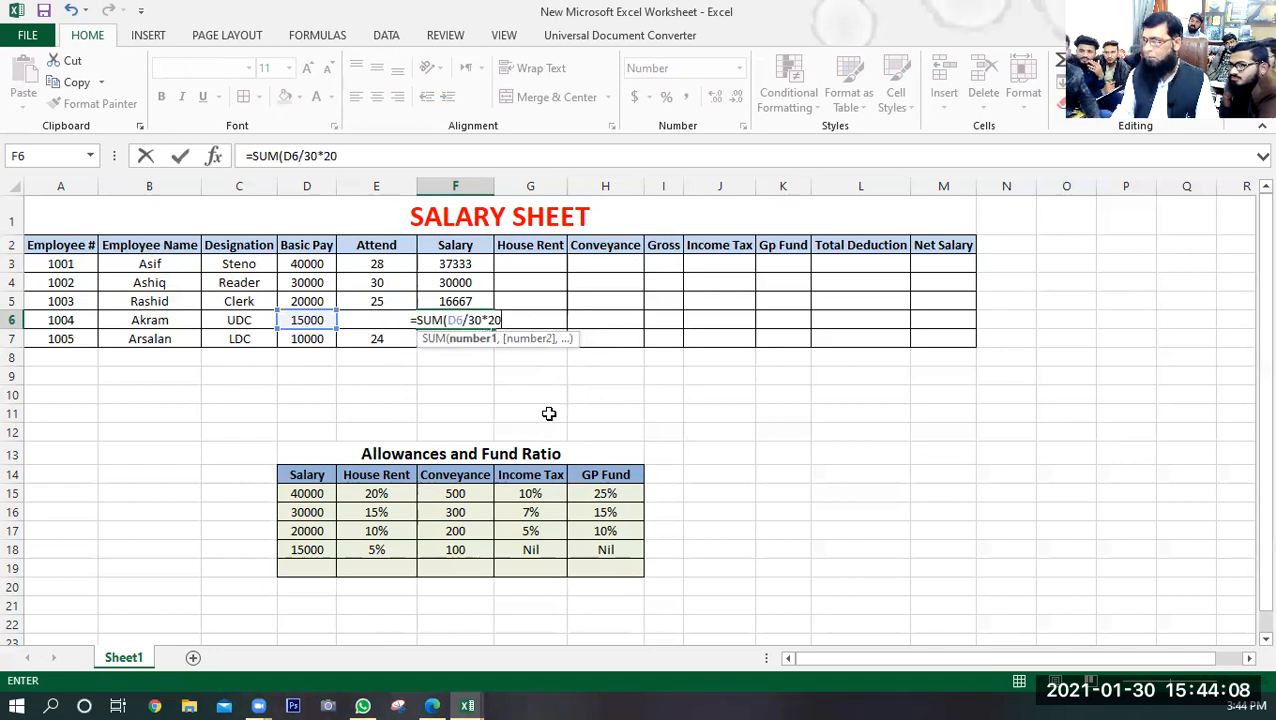
{"action": "key", "text": "Return"}
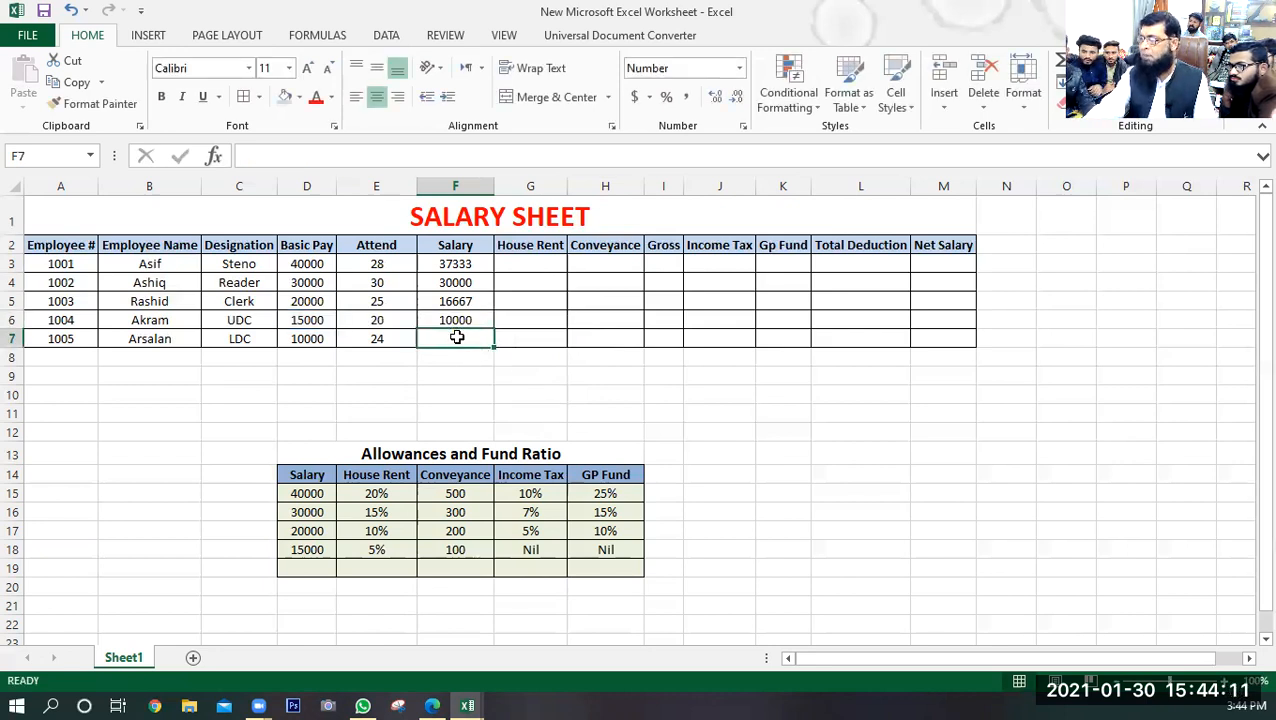
- Calculate the fifth employee's salary in F7 with the SUM formula dividing D7 by 30 and multiplying by 24
{"action": "type", "text": "=SUM("}
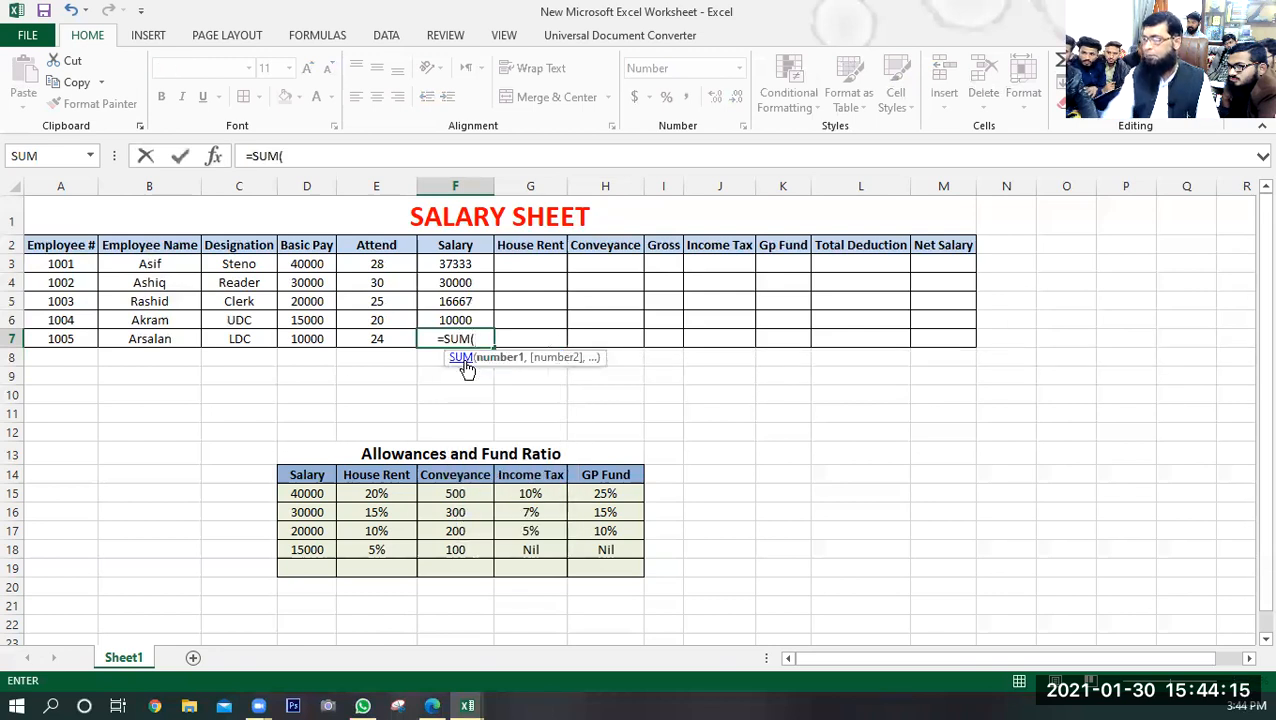
{"action": "left_click", "coordinate": [303, 343]}
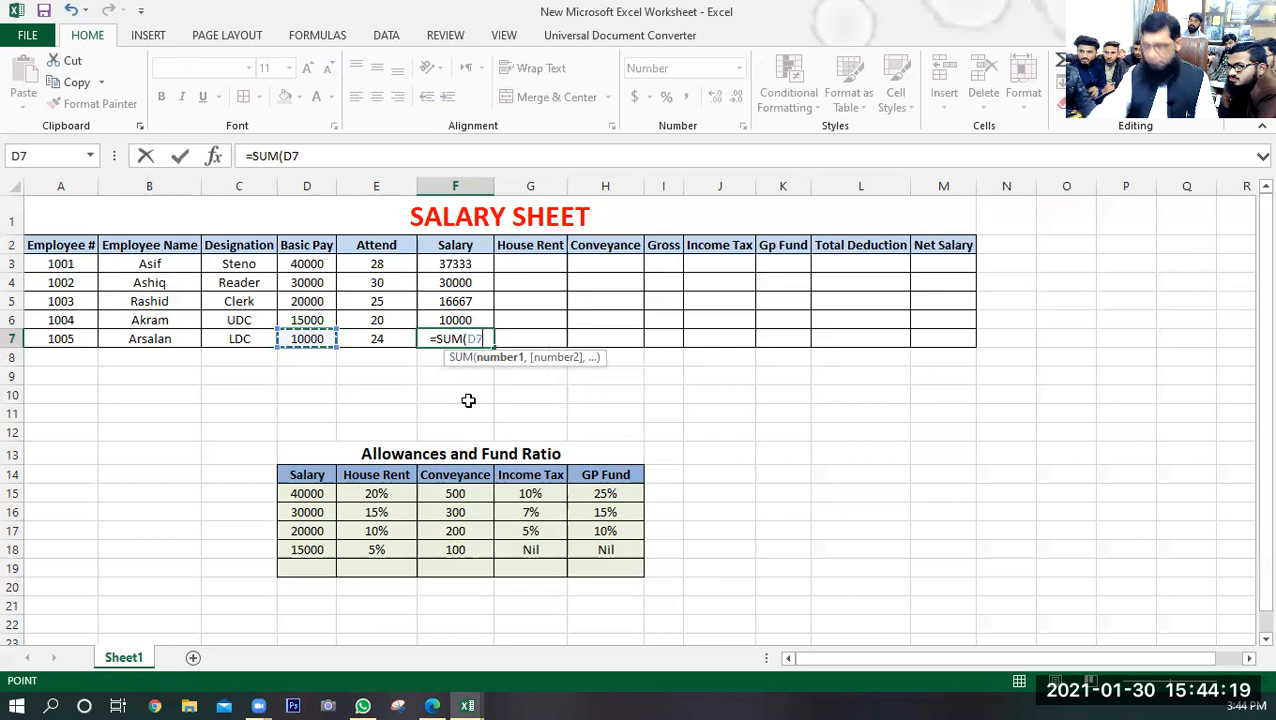
{"action": "type", "text": "/30"}
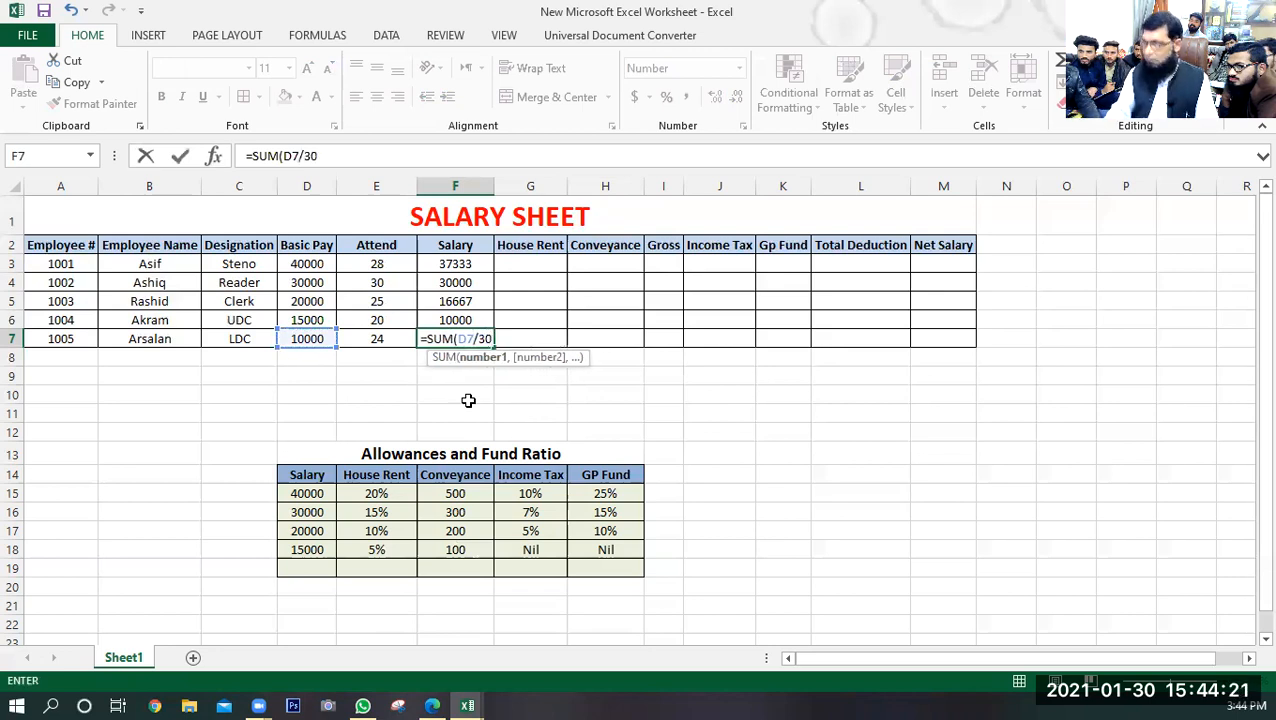
{"action": "type", "text": "*"}
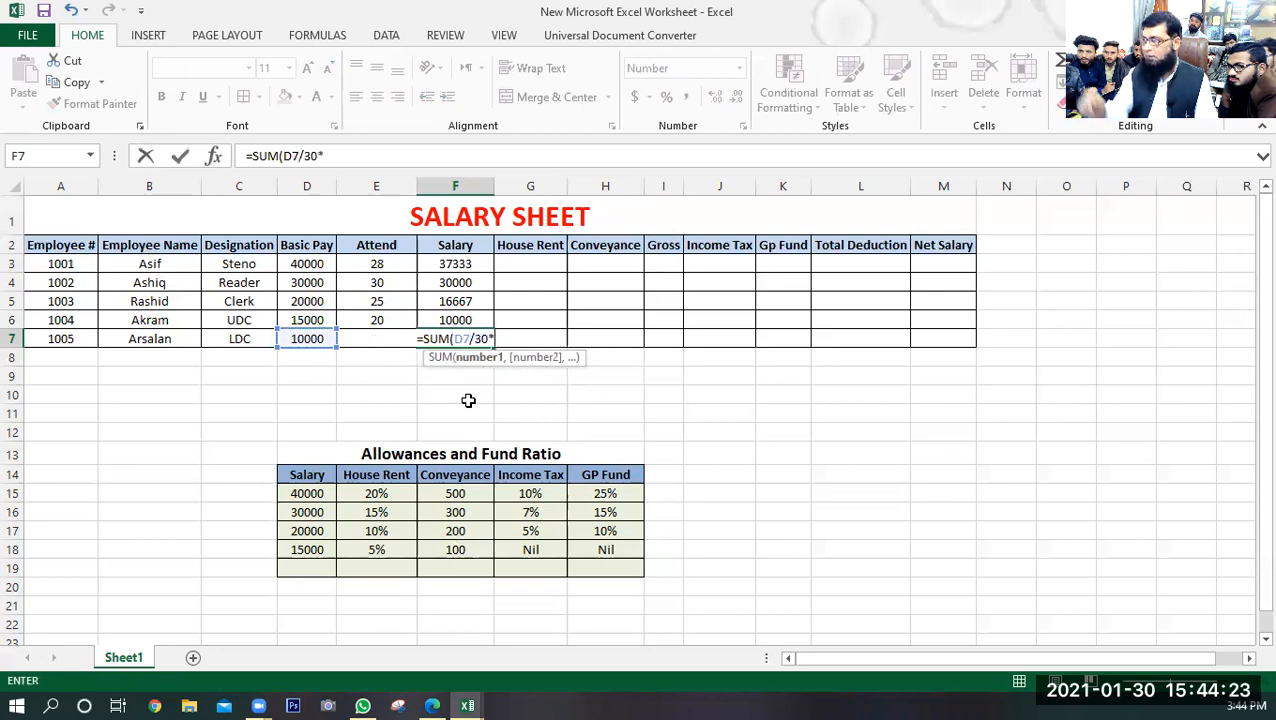
{"action": "type", "text": "24"}
{"action": "key", "text": "Return"}
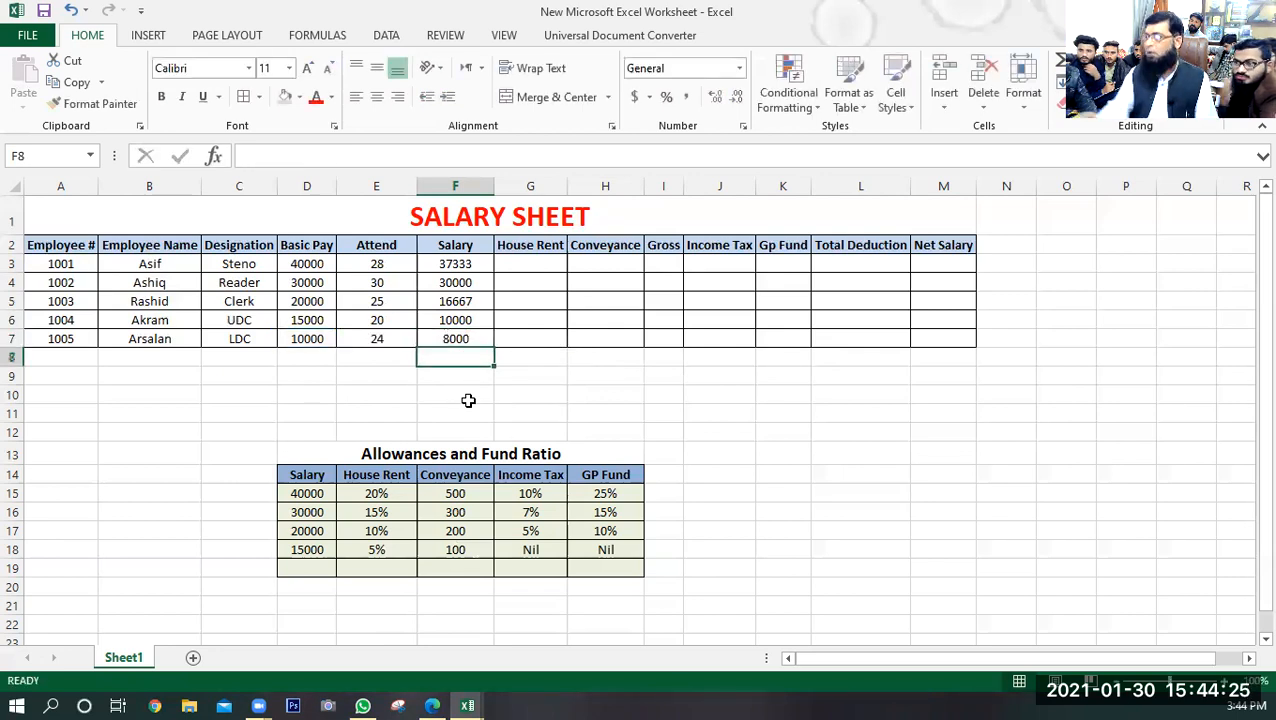
{"action": "left_click", "coordinate": [466, 338]}
{"action": "left_click", "coordinate": [460, 369]}
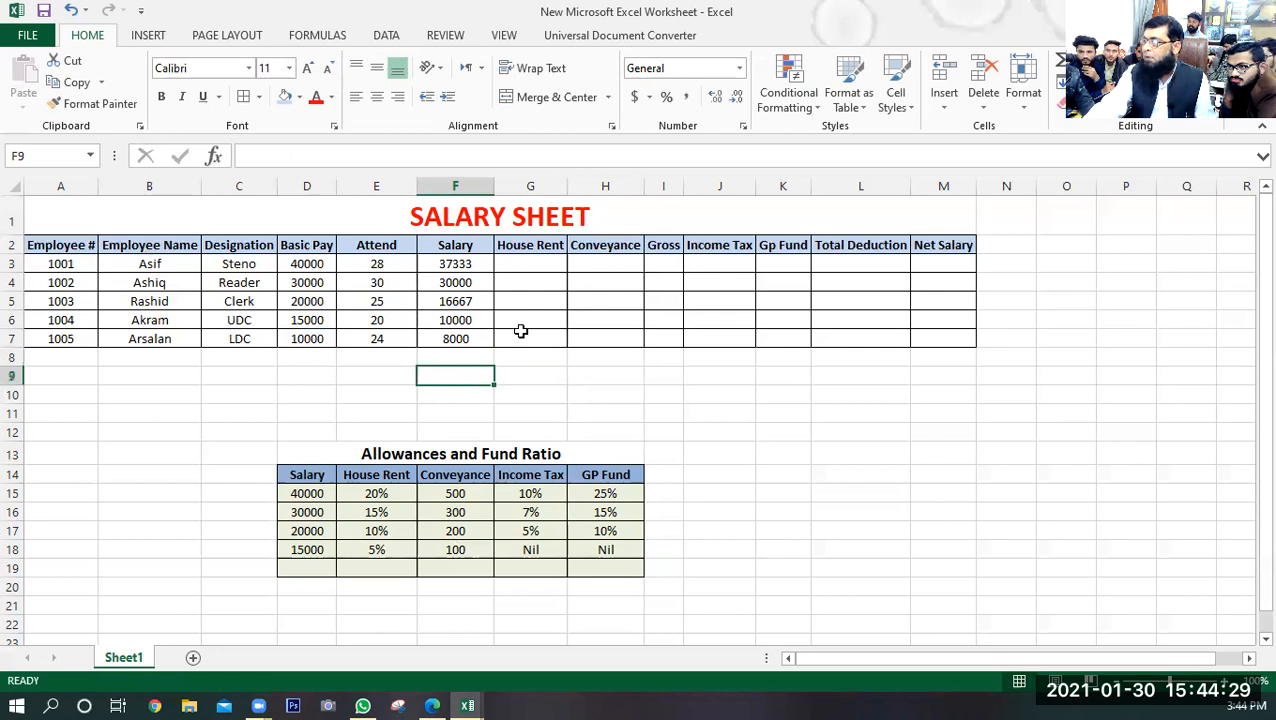
- Start the House Rent formula in G3 with an IF that returns D3*20% when D3>=40000
{"action": "left_click", "coordinate": [528, 263]}
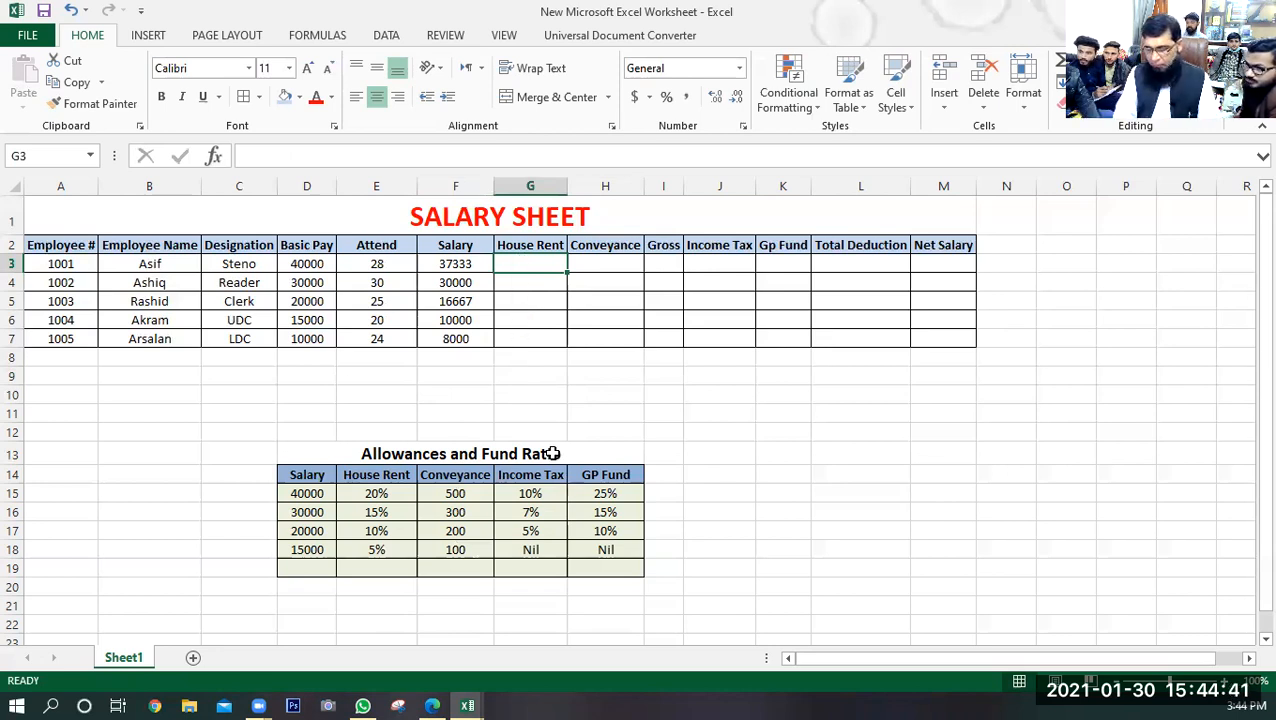
{"action": "type", "text": "=if"}
{"action": "key", "text": "Tab"}
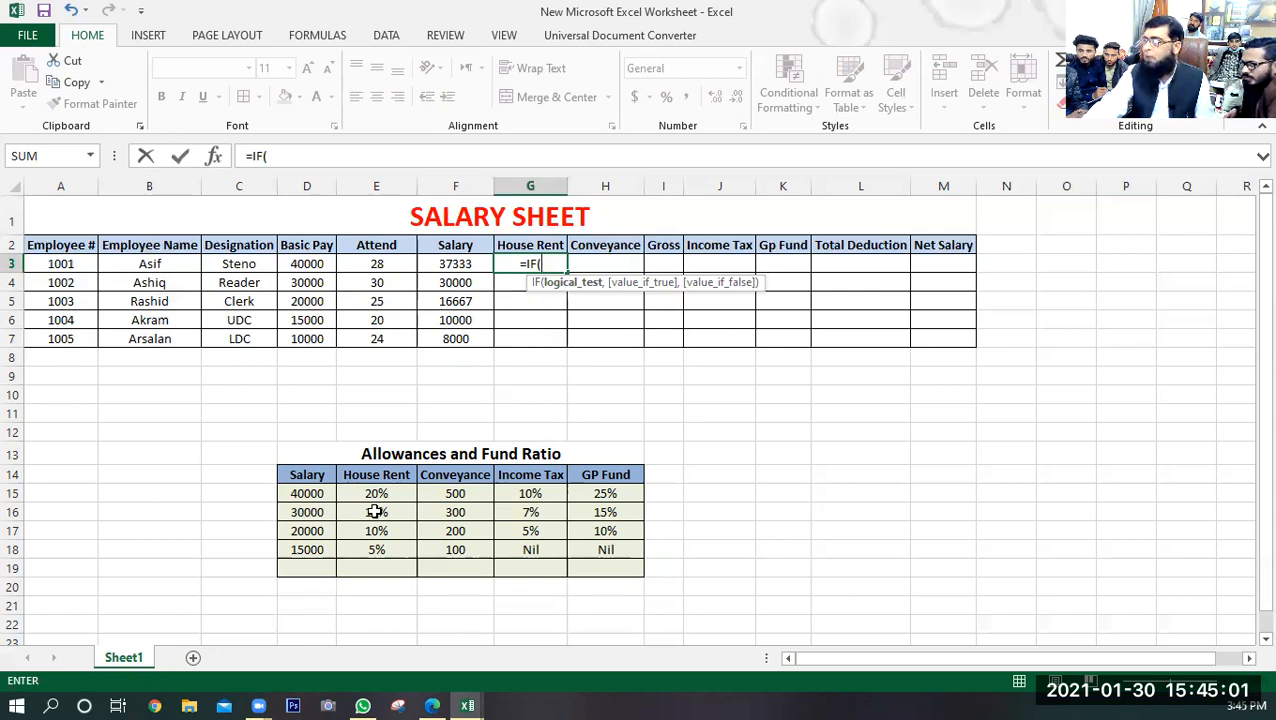
{"action": "left_click", "coordinate": [313, 265]}
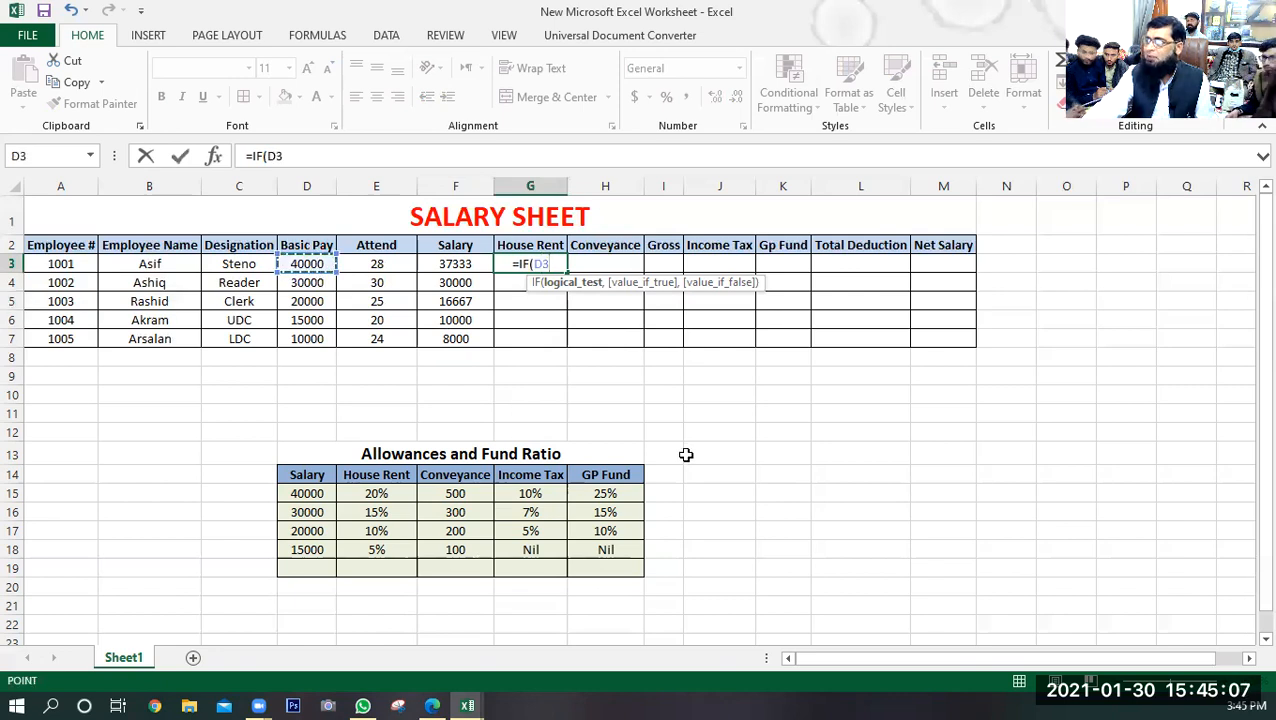
{"action": "type", "text": ">="}
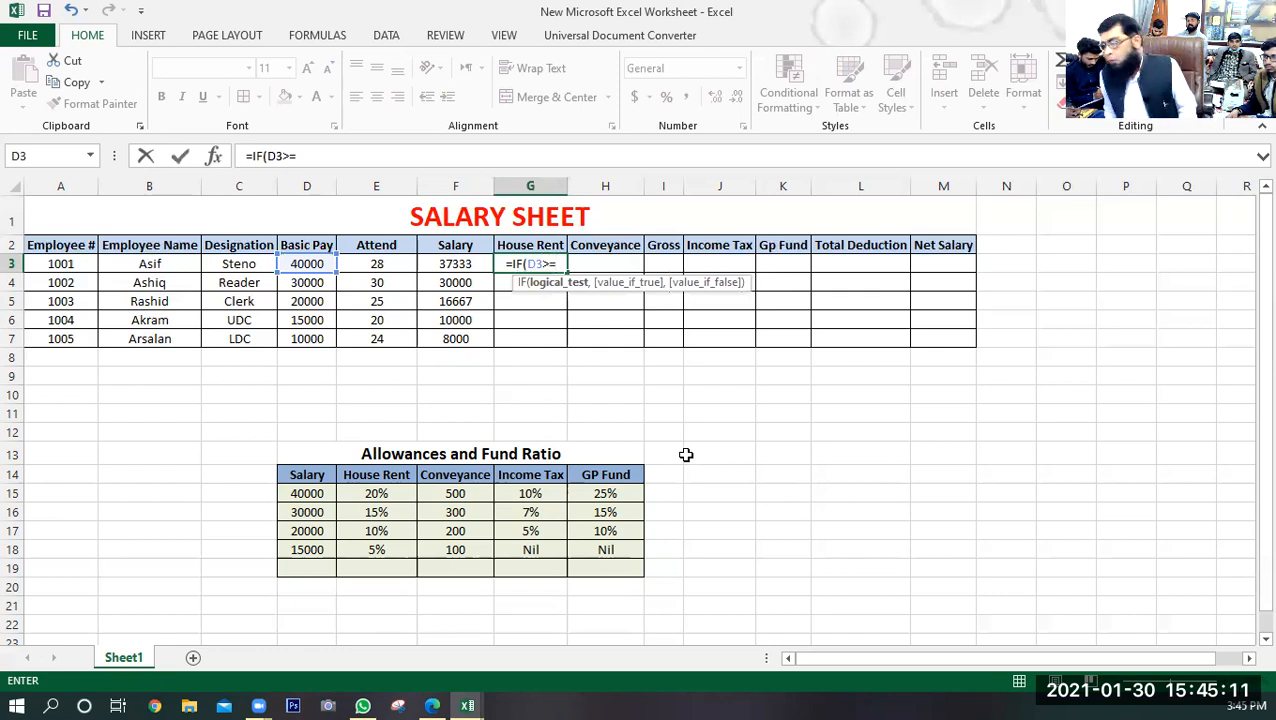
{"action": "type", "text": "40000"}
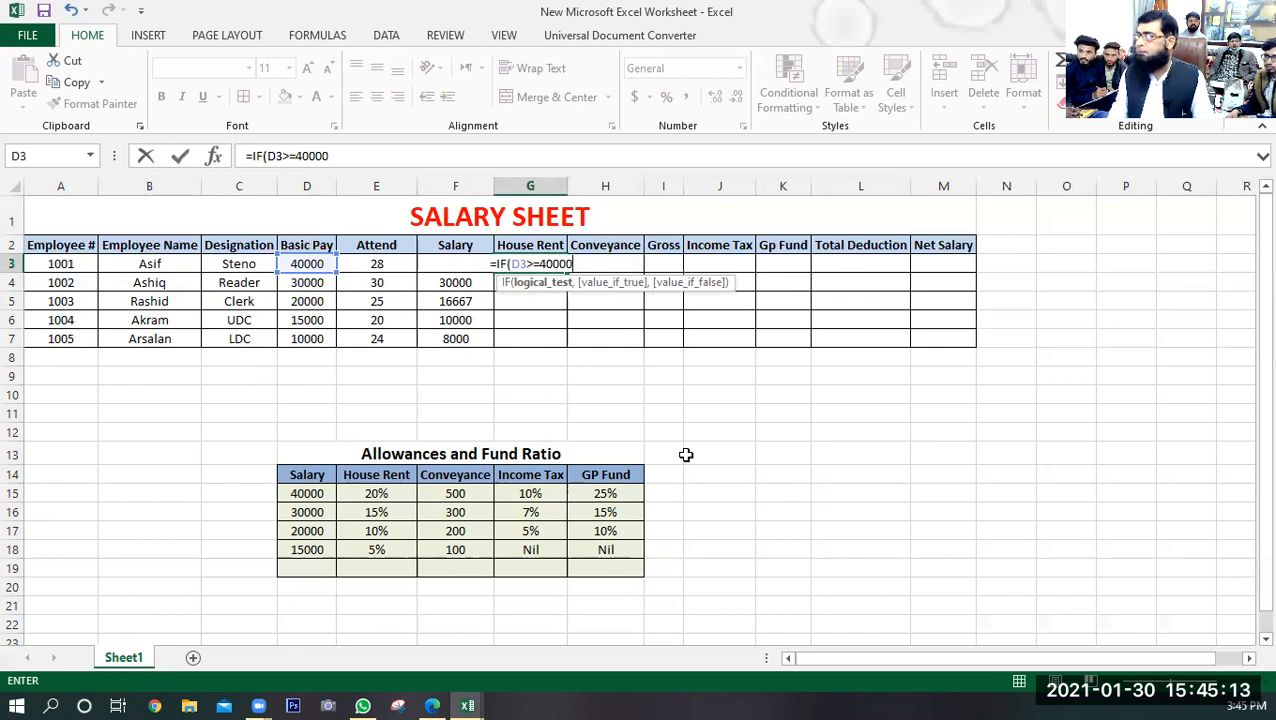
{"action": "type", "text": ","}
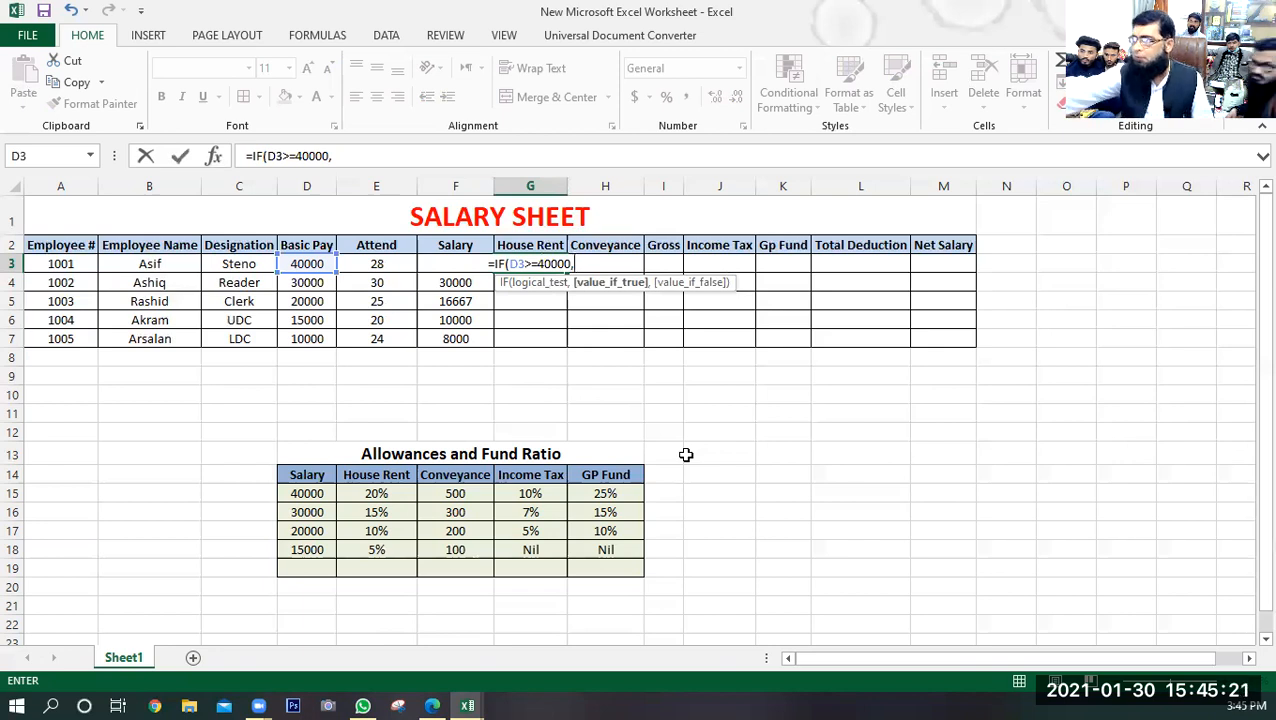
{"action": "type", "text": "d3"}
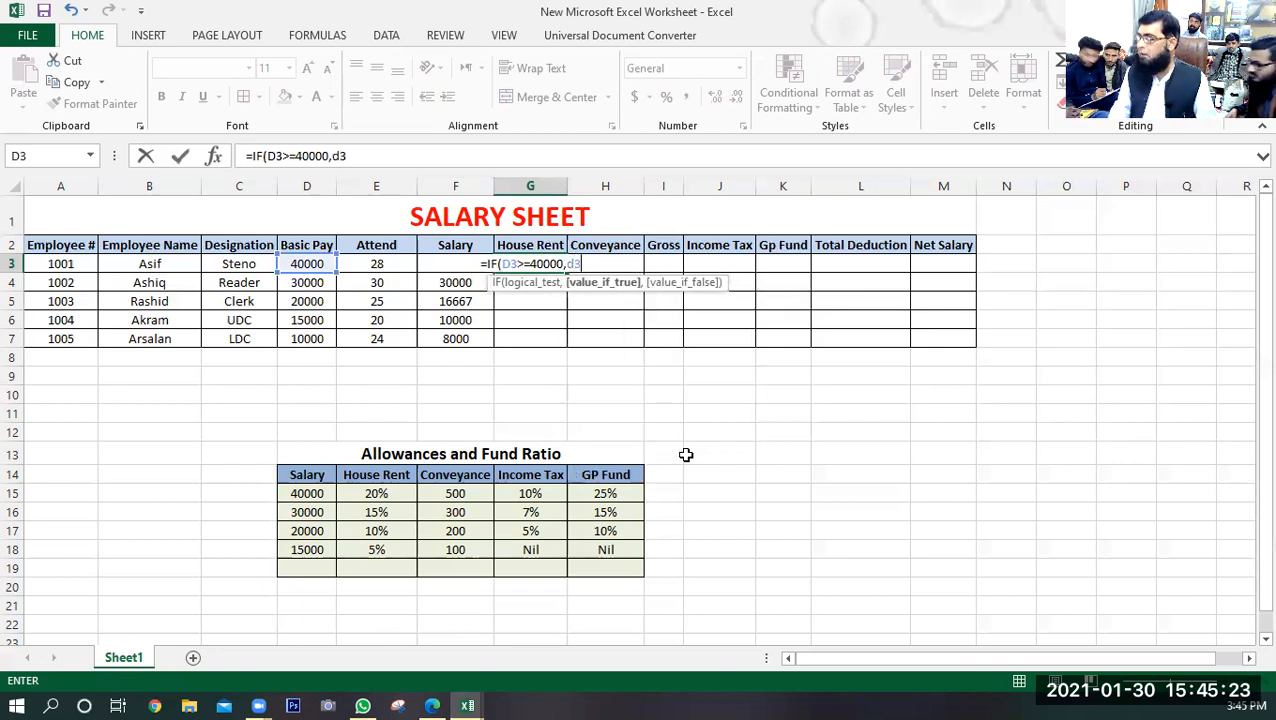
{"action": "type", "text": "*"}
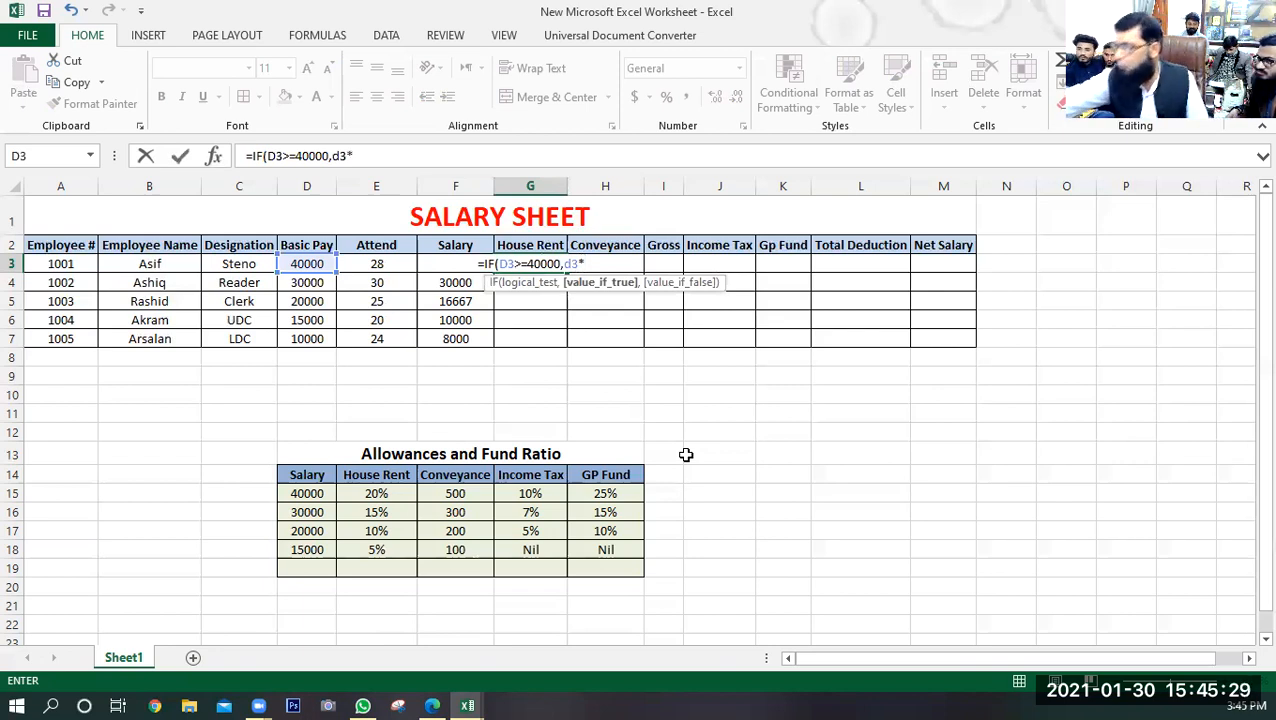
{"action": "type", "text": "20"}
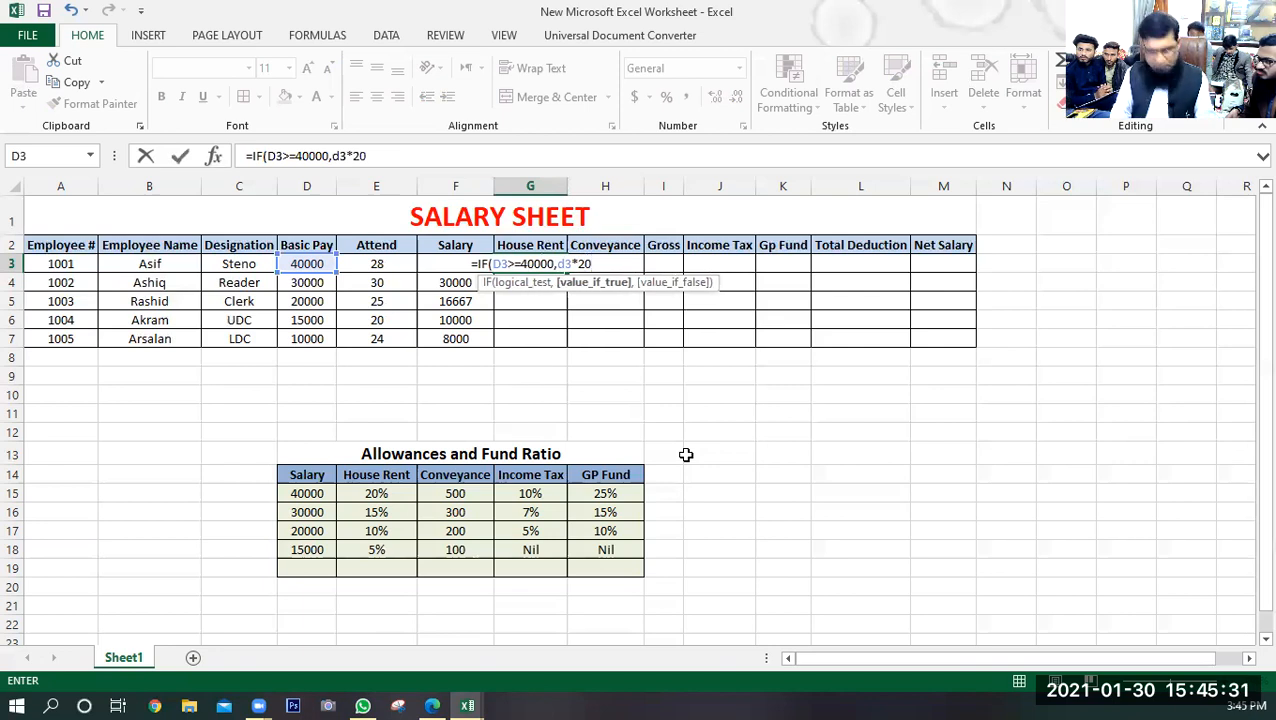
{"action": "type", "text": "%"}
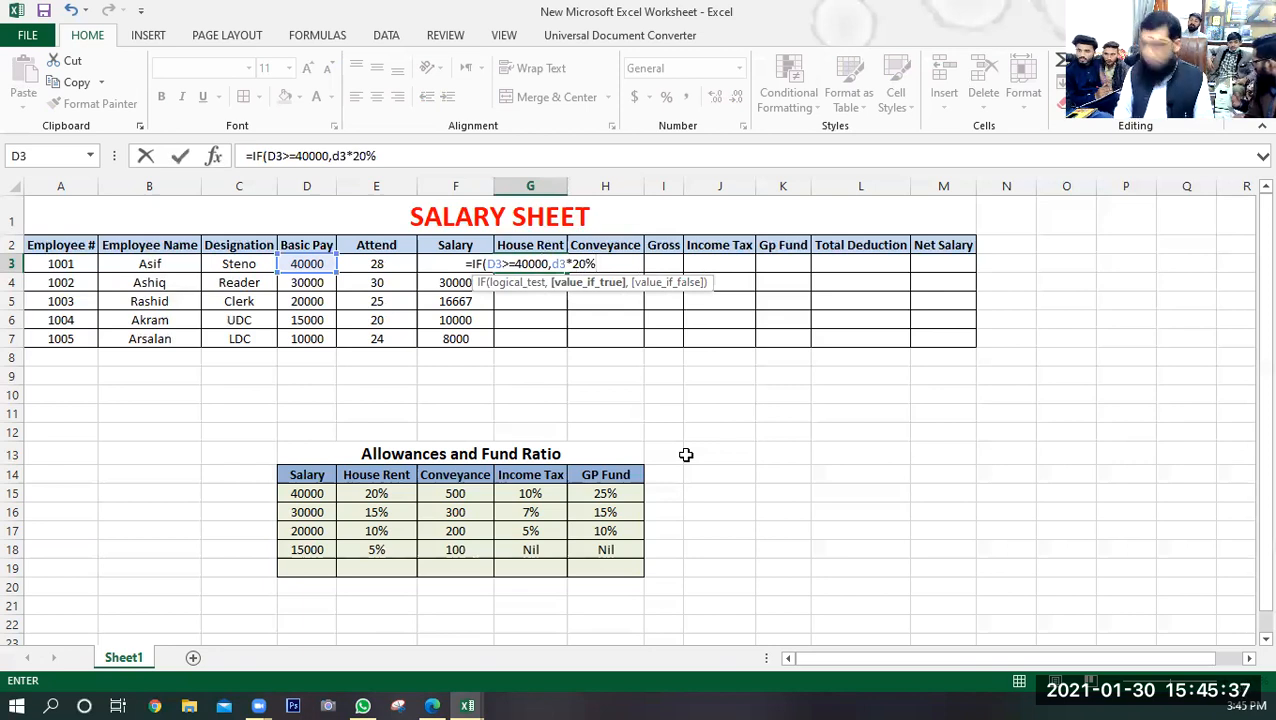
{"action": "type", "text": ","}
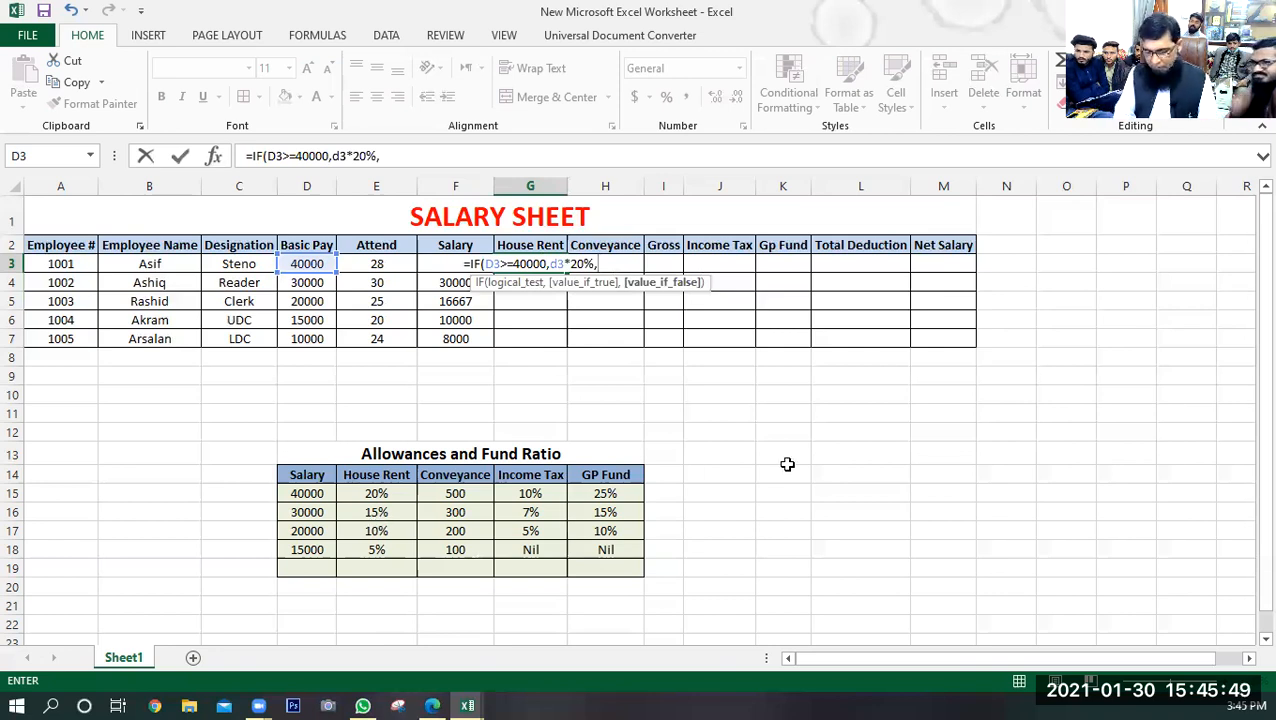
- Add a nested IF to the G3 House Rent formula that returns D3*15% when D3>=30000
{"action": "type", "text": "if"}
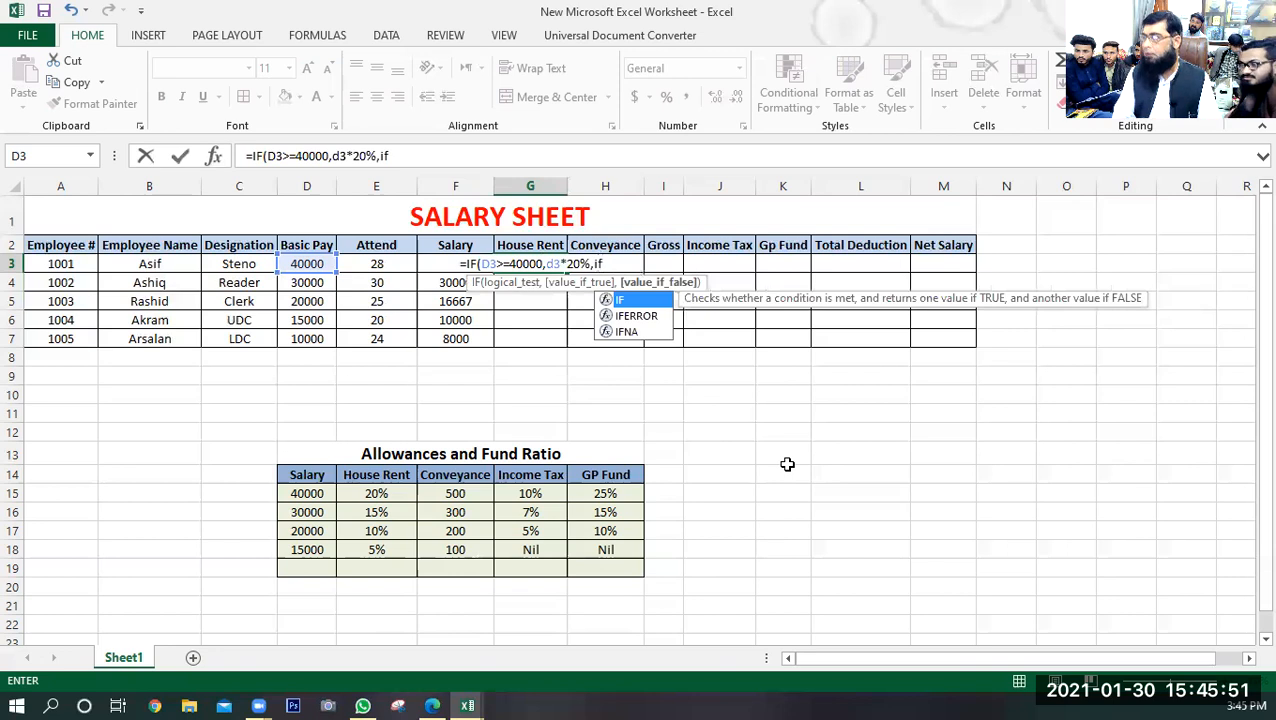
{"action": "key", "text": "Tab"}
{"action": "type", "text": "d"}
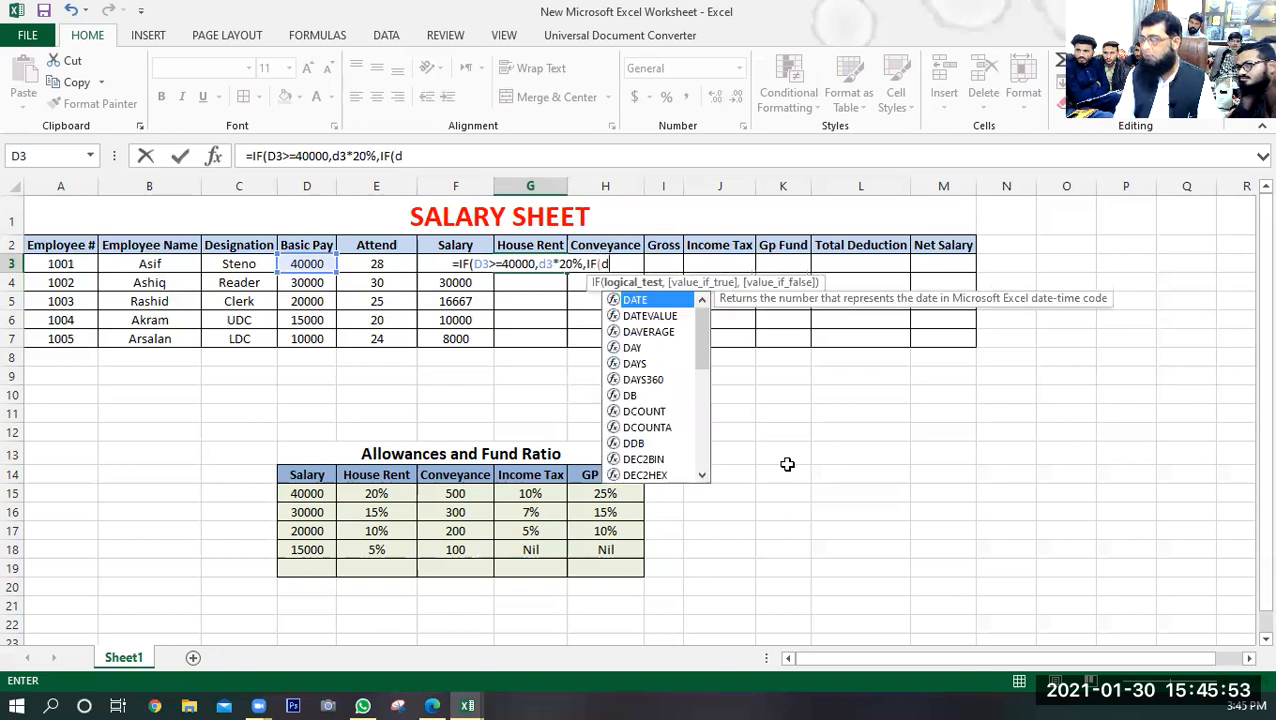
{"action": "type", "text": "3"}
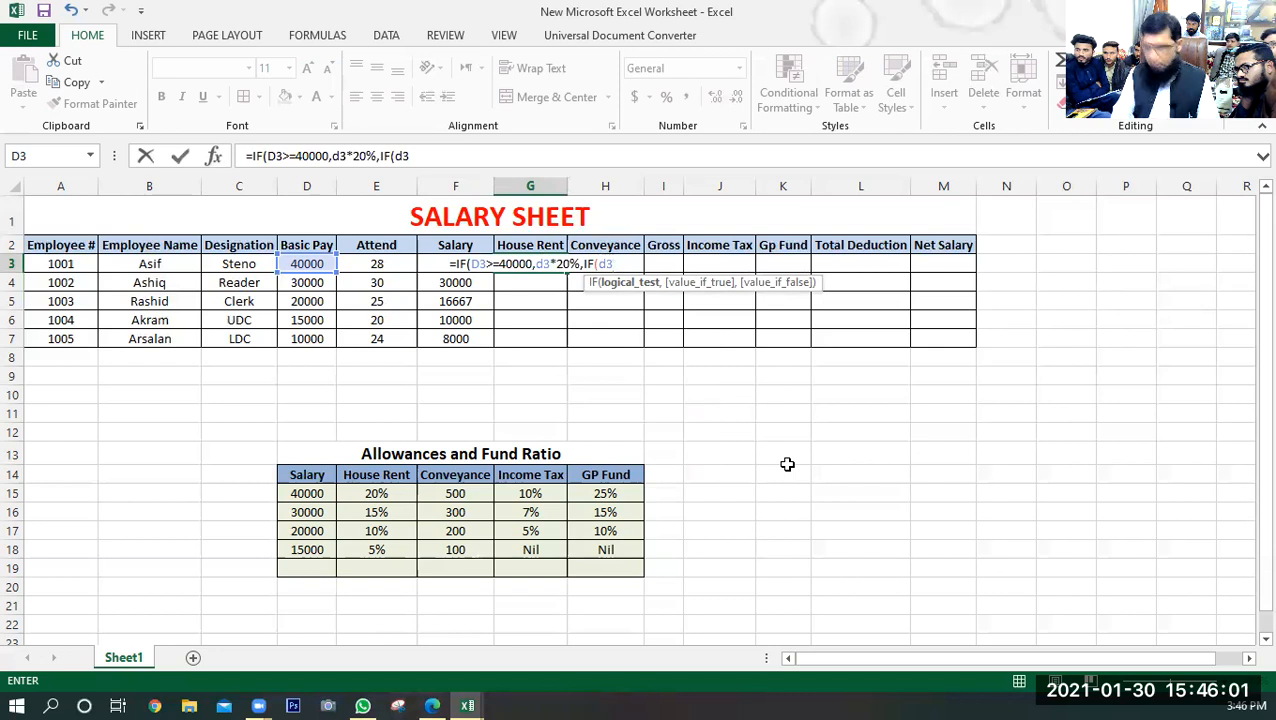
{"action": "type", "text": ">="}
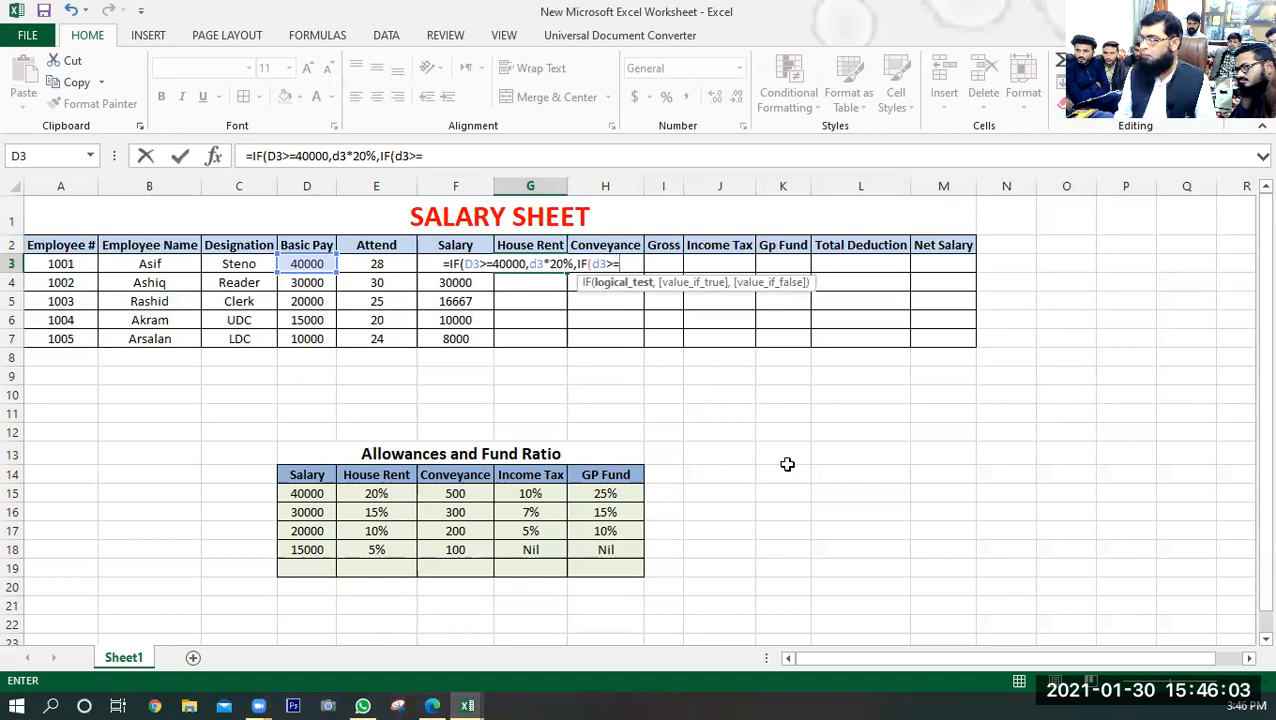
{"action": "type", "text": "3"}
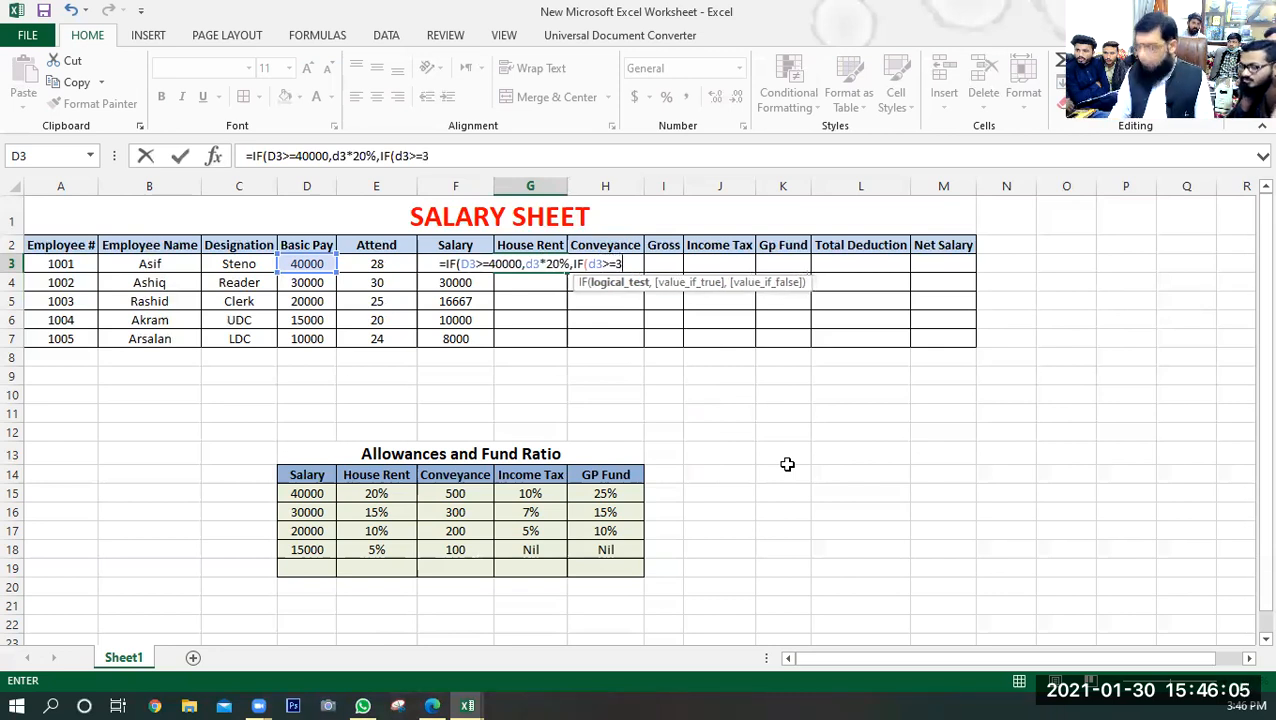
{"action": "type", "text": "0000,"}
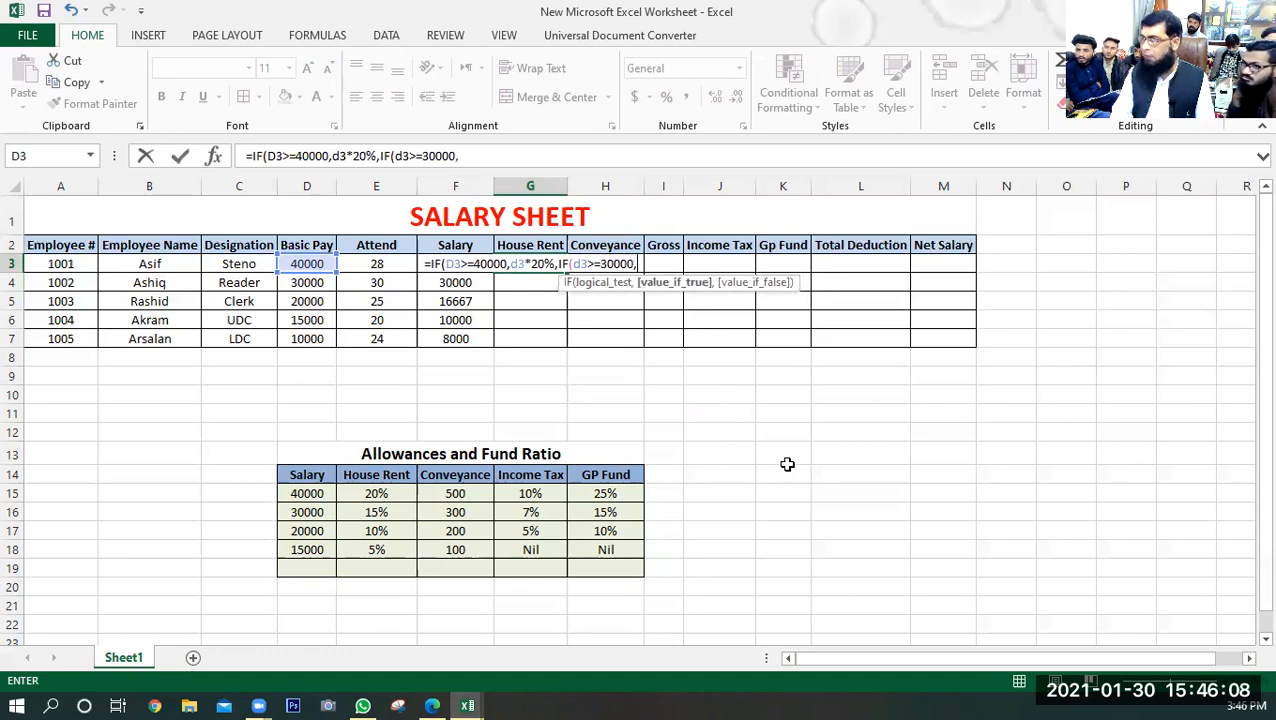
{"action": "left_click", "coordinate": [312, 267]}
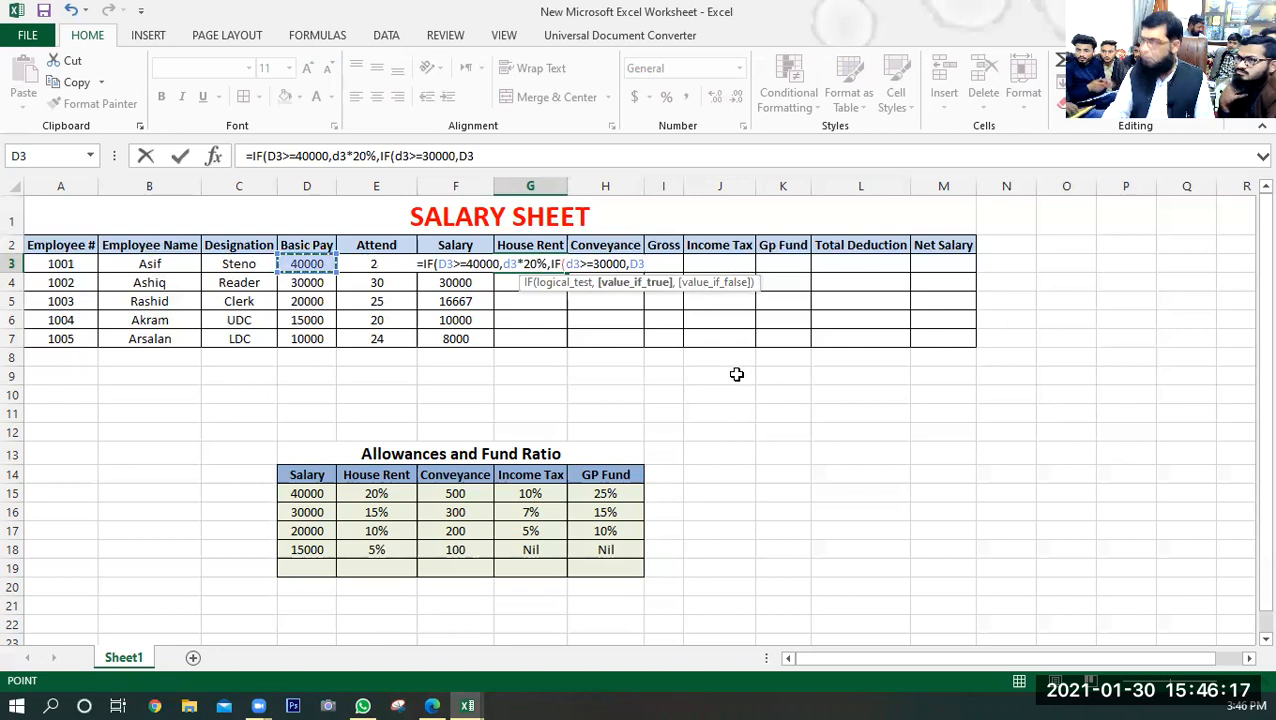
{"action": "type", "text": "*15"}
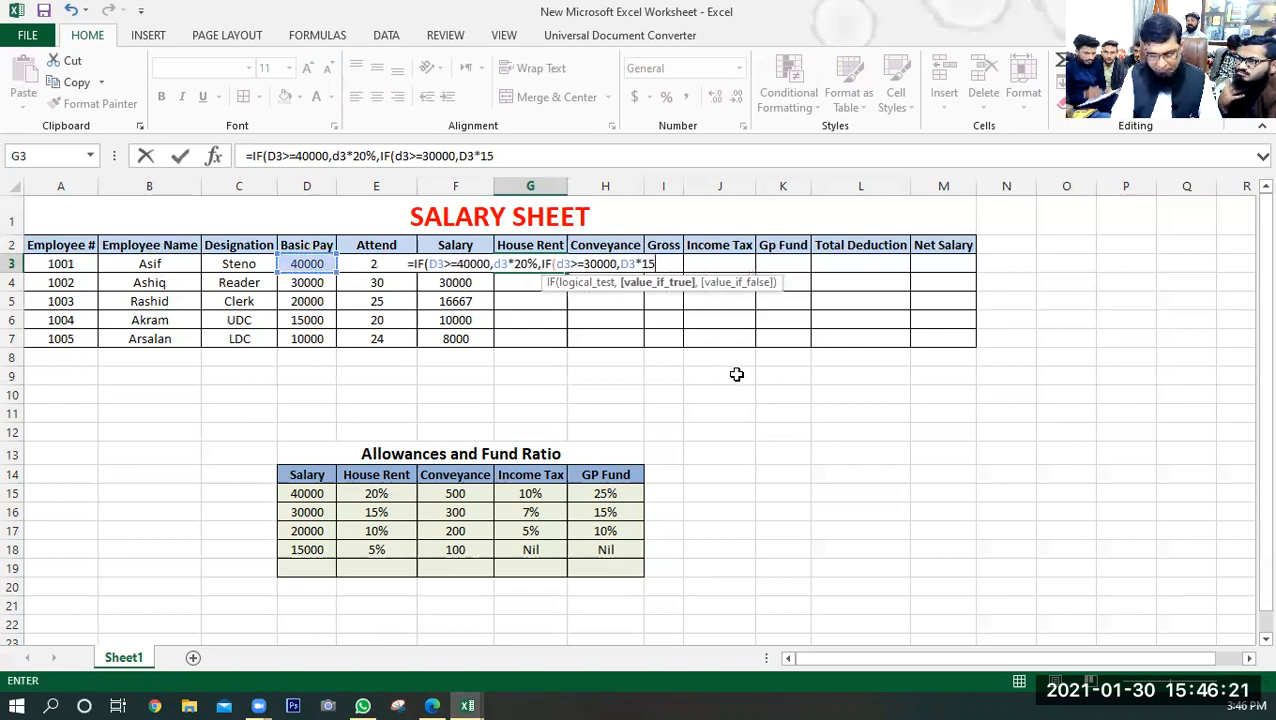
{"action": "type", "text": "%"}
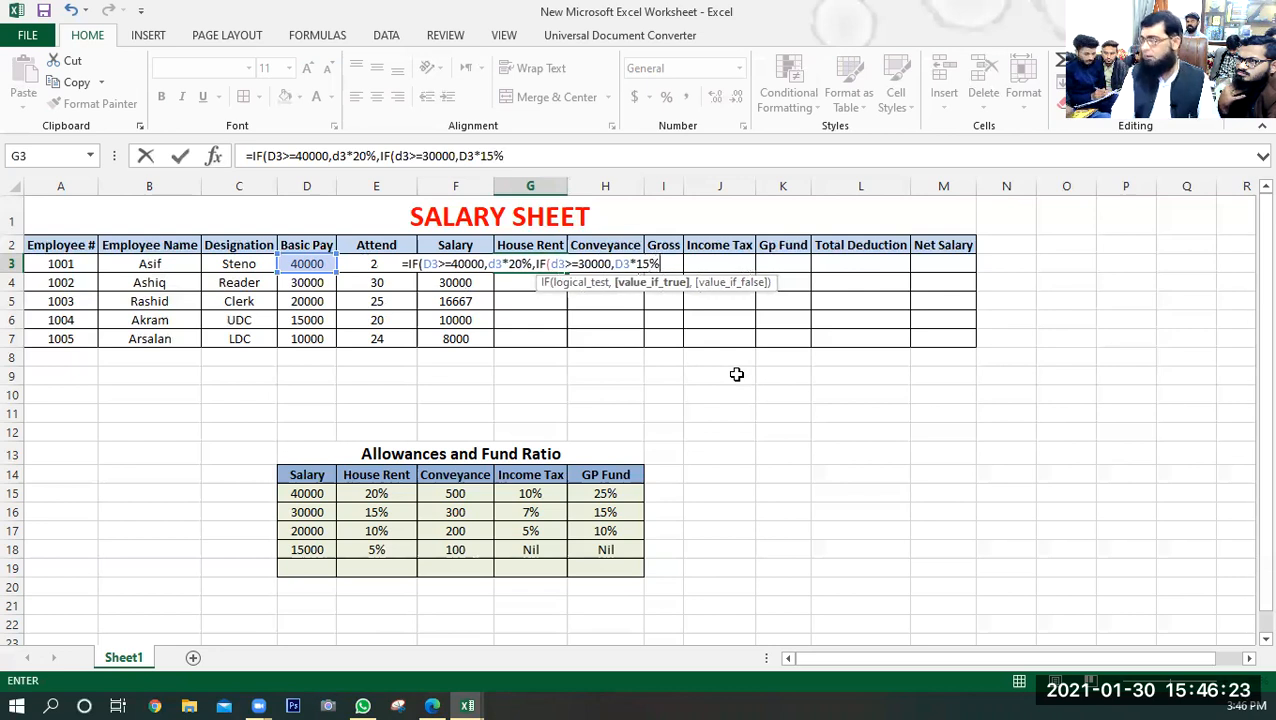
{"action": "type", "text": ","}
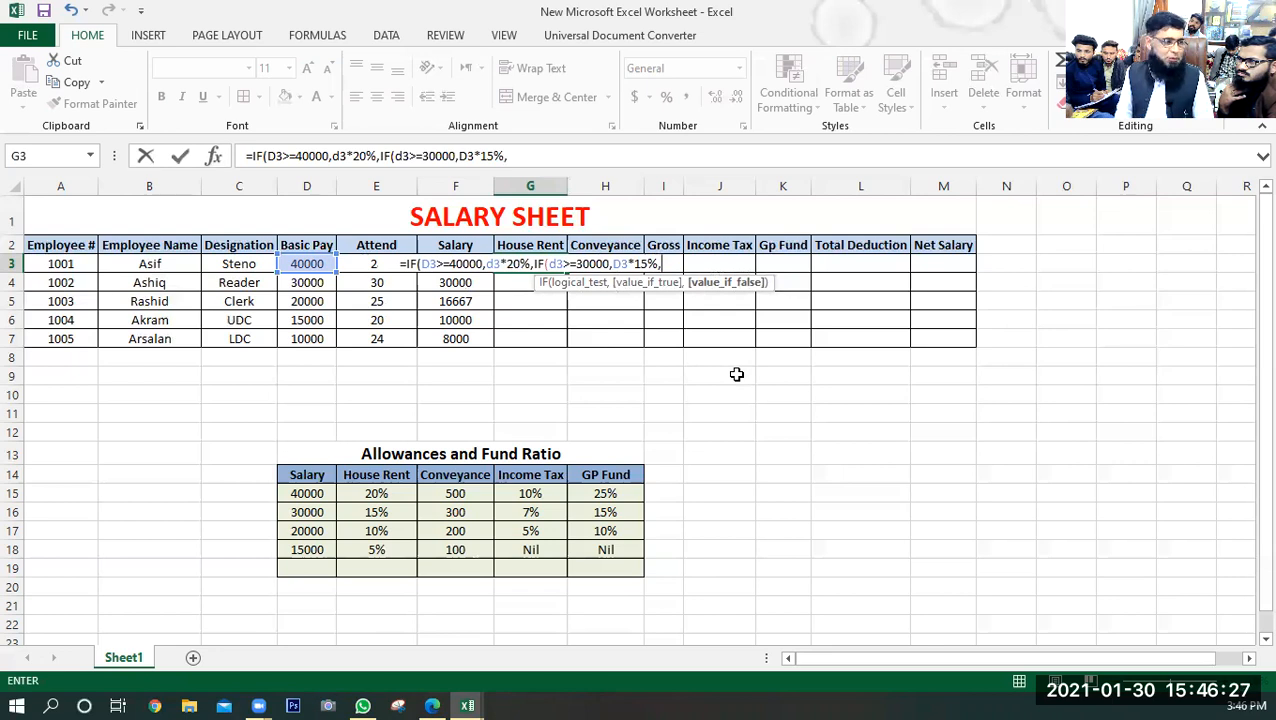
- Add a third nested IF to the G3 House Rent formula that returns D3*10% when D3>=20000
{"action": "type", "text": "IF(d3>="}
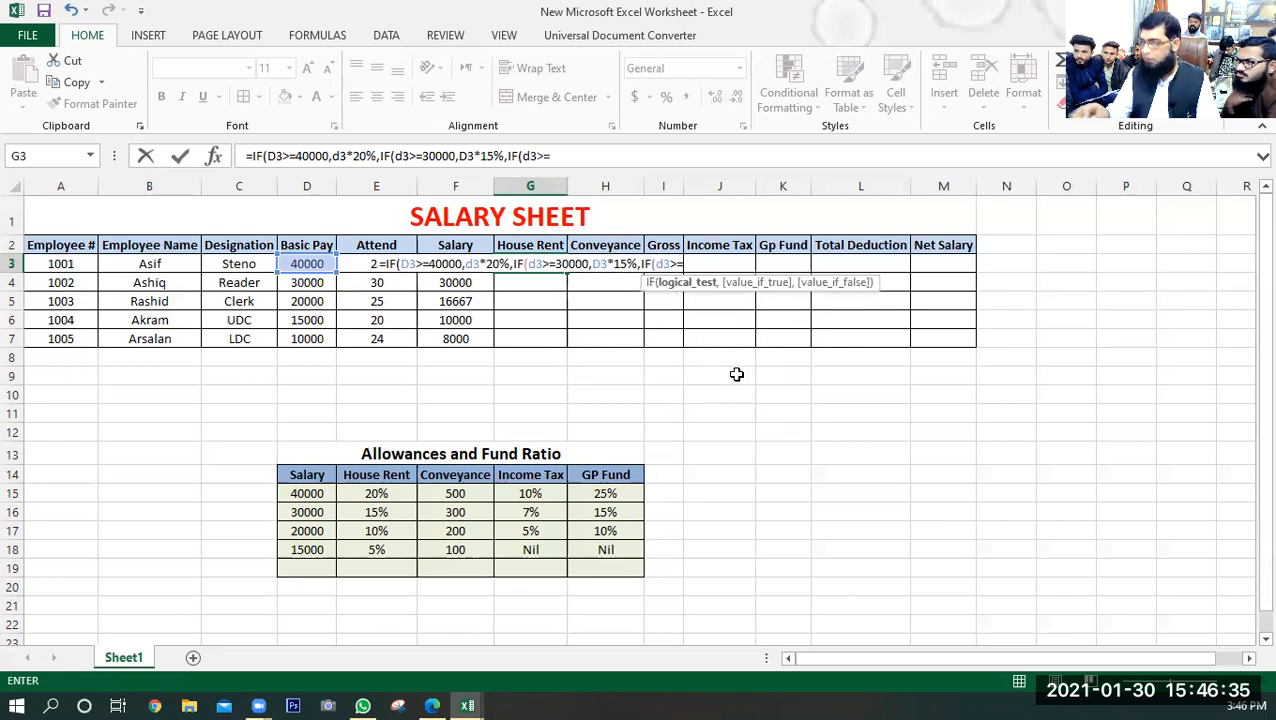
{"action": "type", "text": "20000,d3*"}
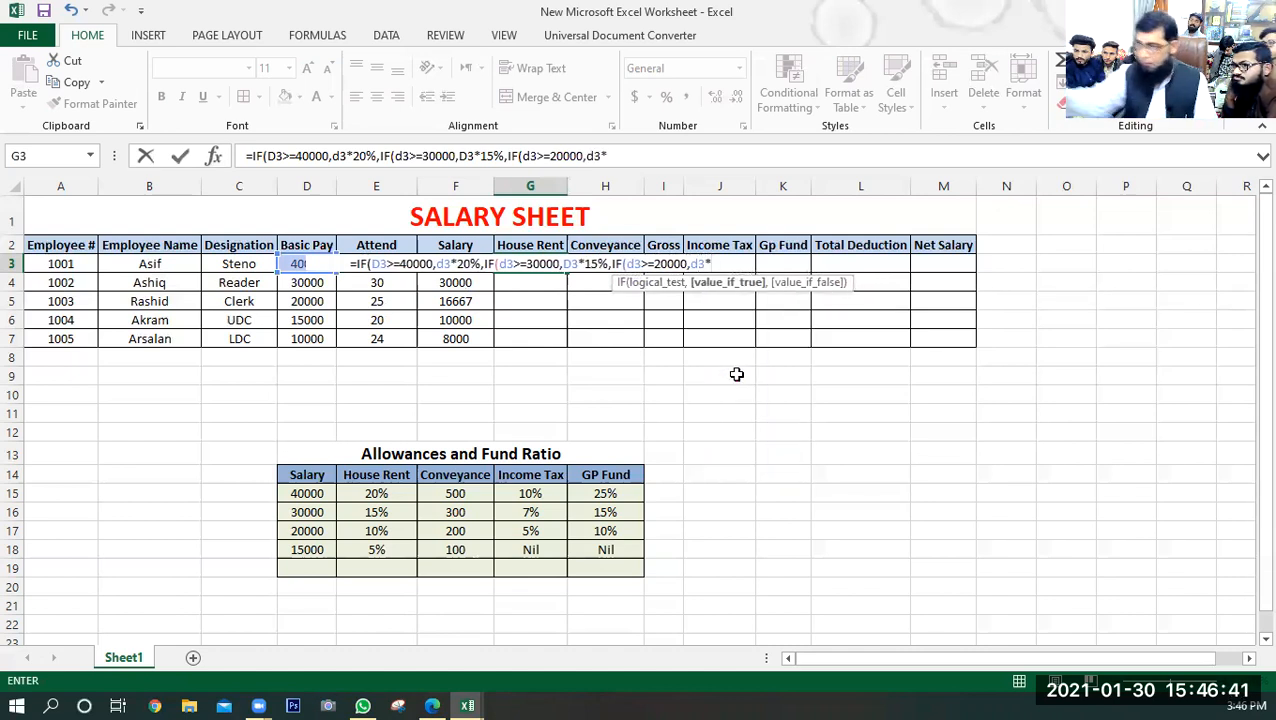
{"action": "type", "text": "10"}
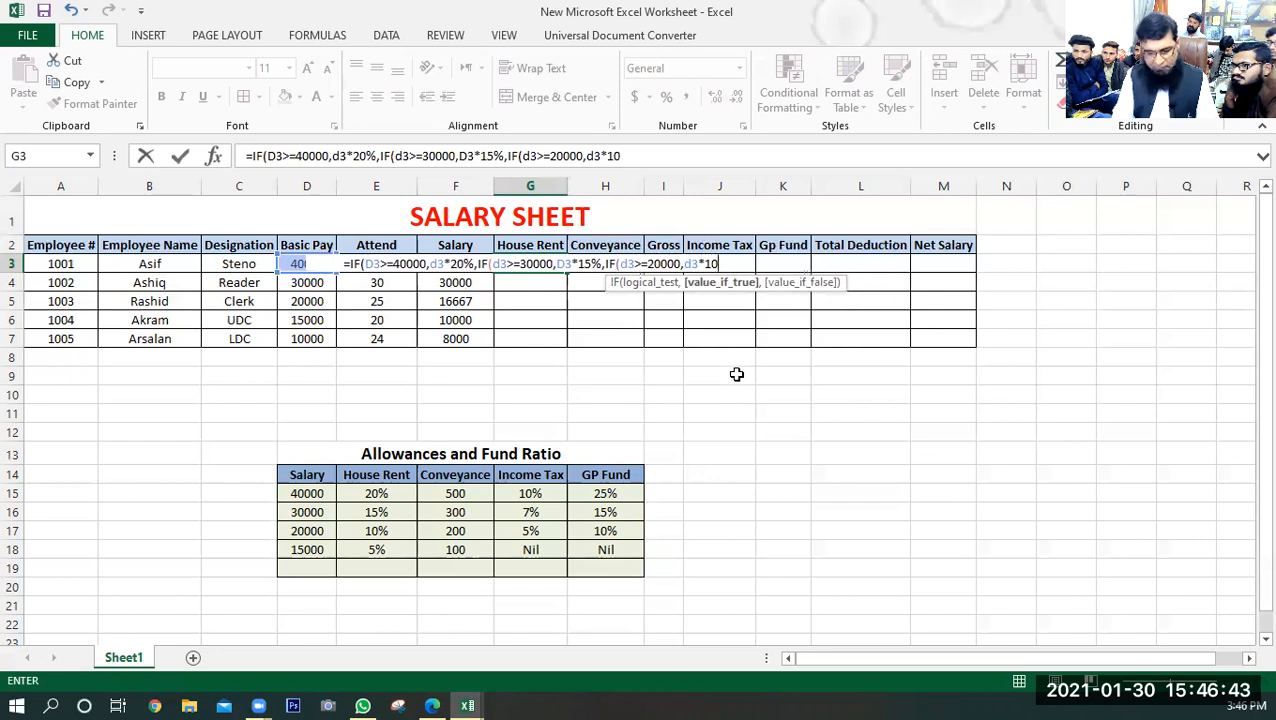
{"action": "type", "text": "%"}
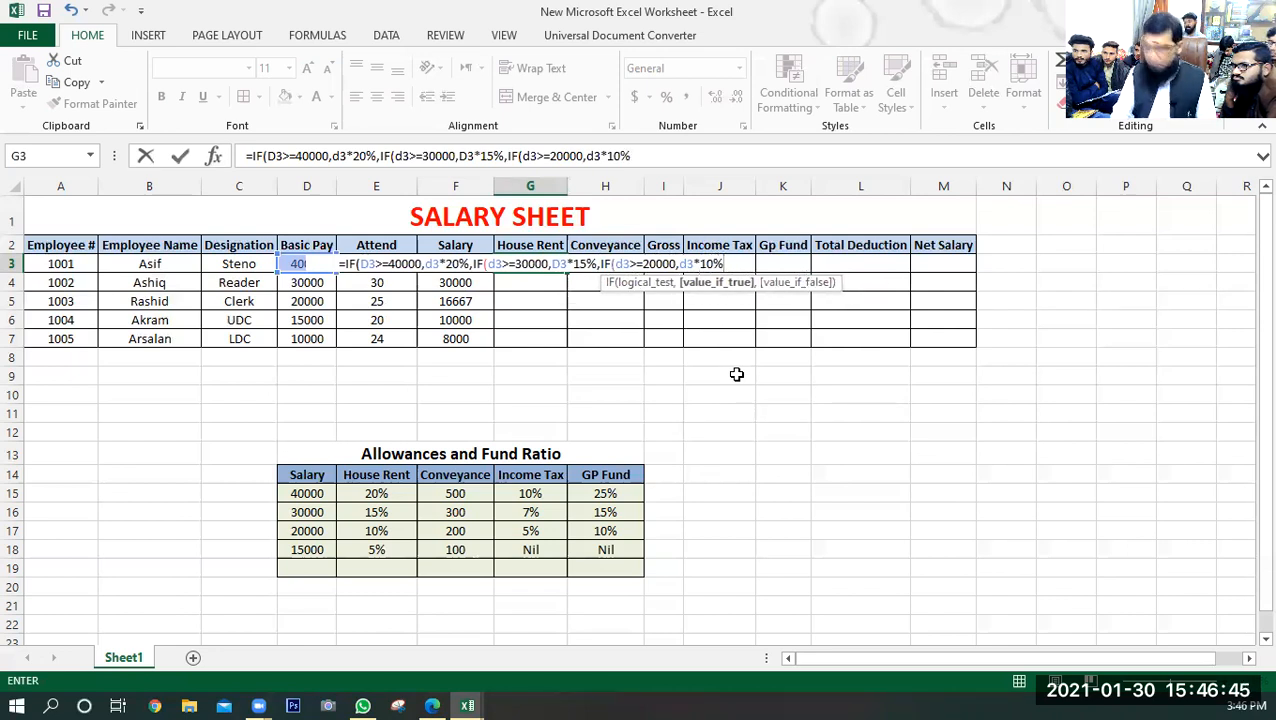
{"action": "type", "text": ","}
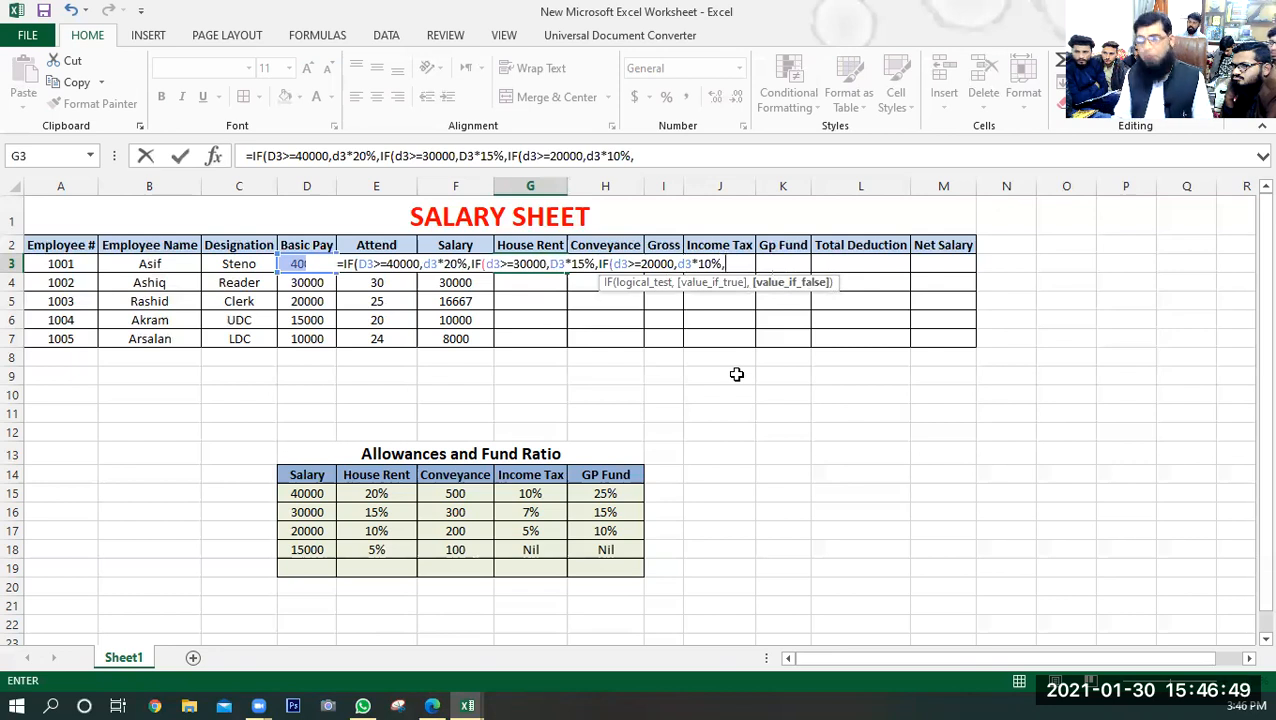
- Add a fourth nested IF to the G3 House Rent formula that returns D3*5% when D3>=15000
{"action": "type", "text": "d3"}
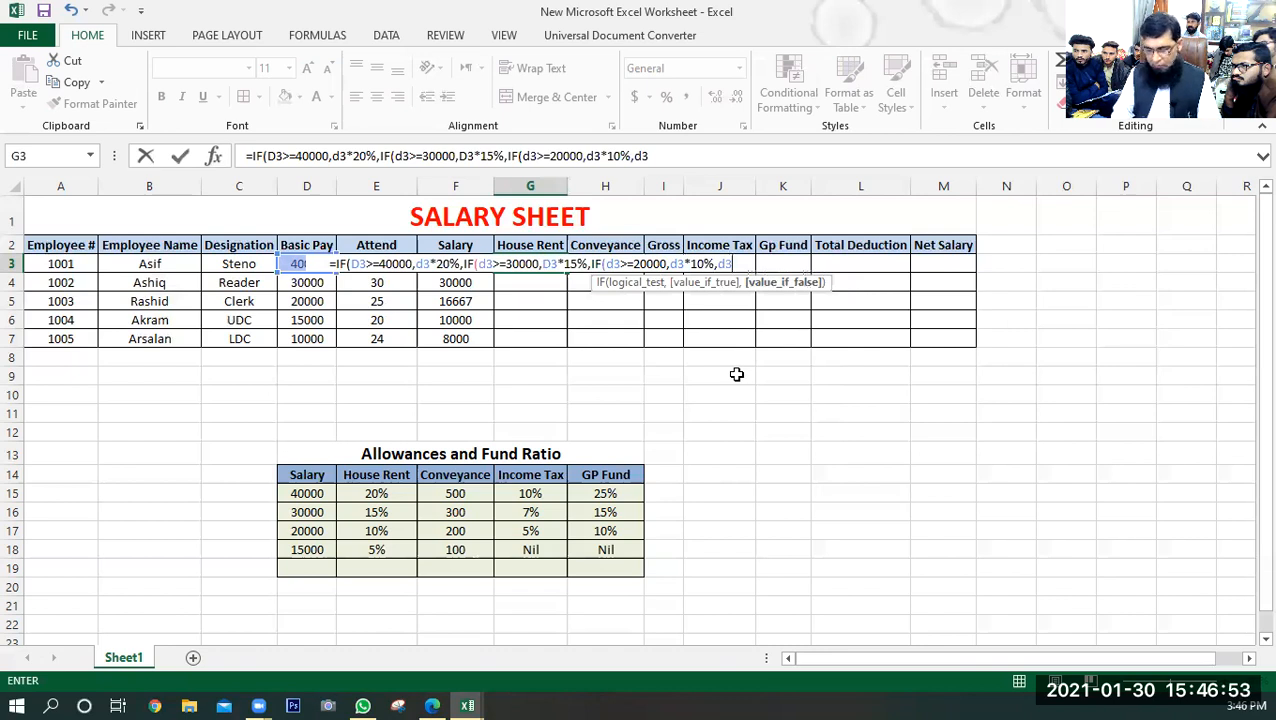
{"action": "type", "text": ">="}
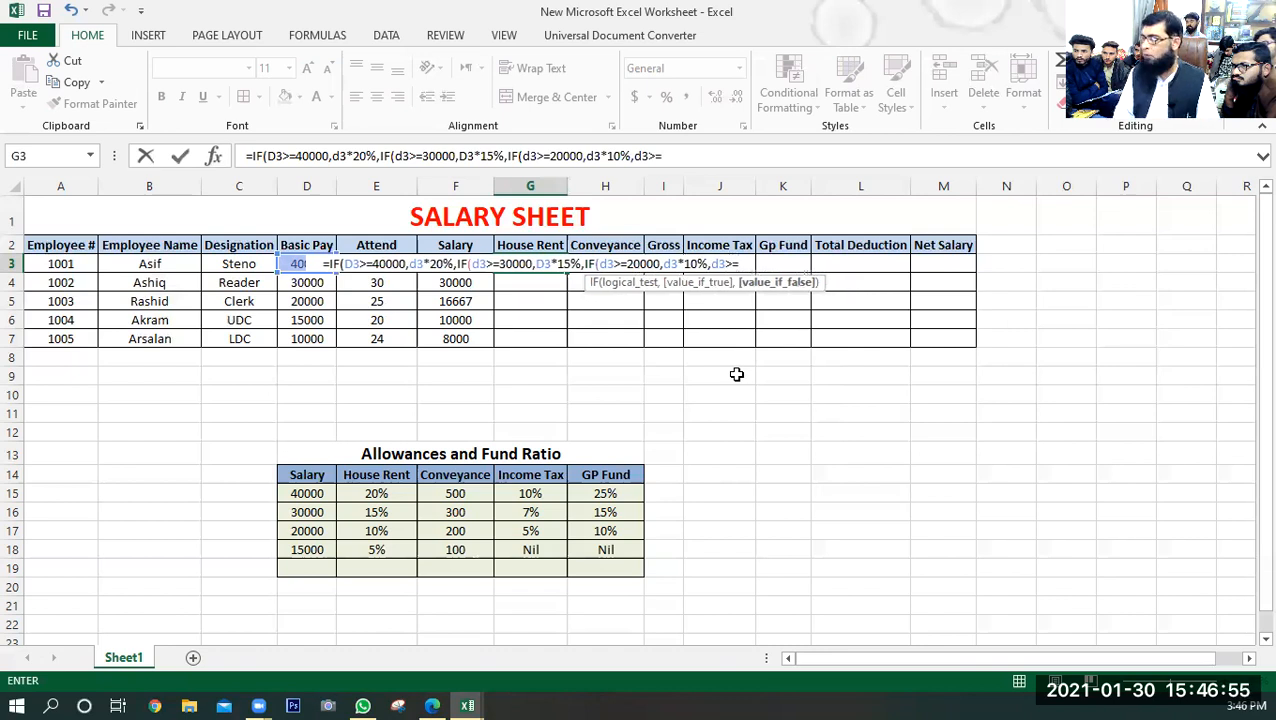
{"action": "type", "text": "15000"}
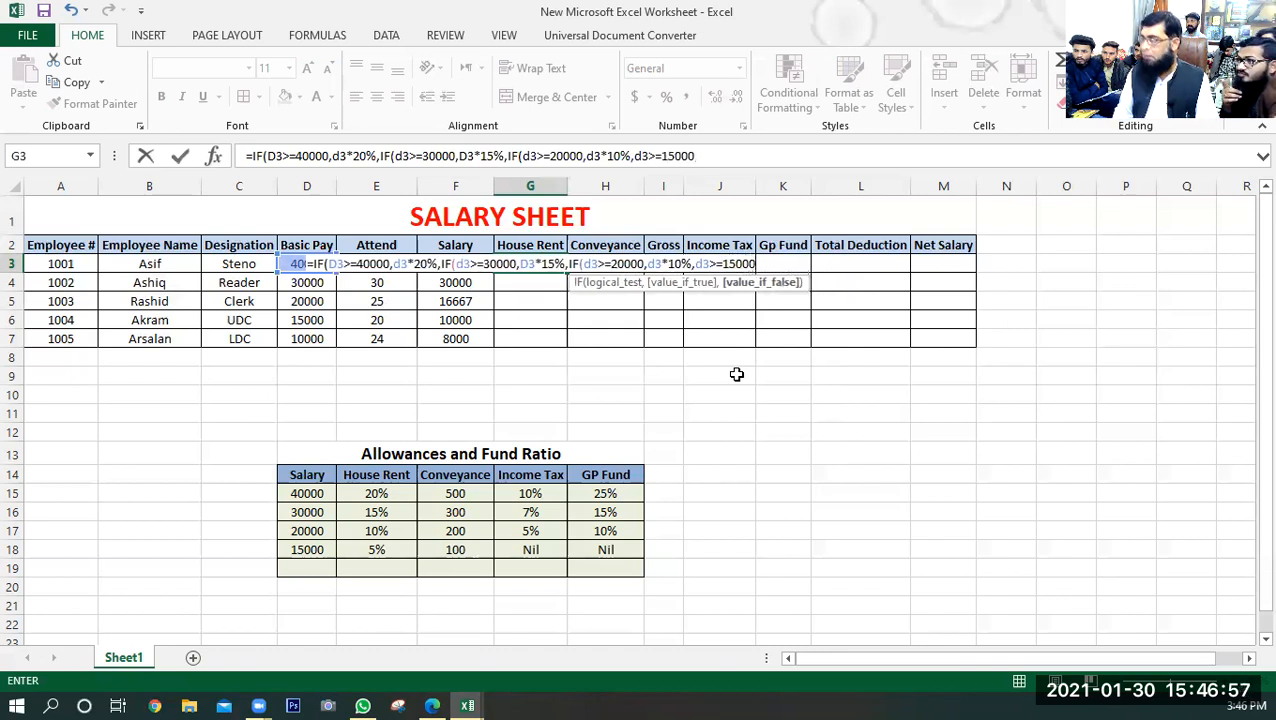
{"action": "left_click", "coordinate": [697, 263]}
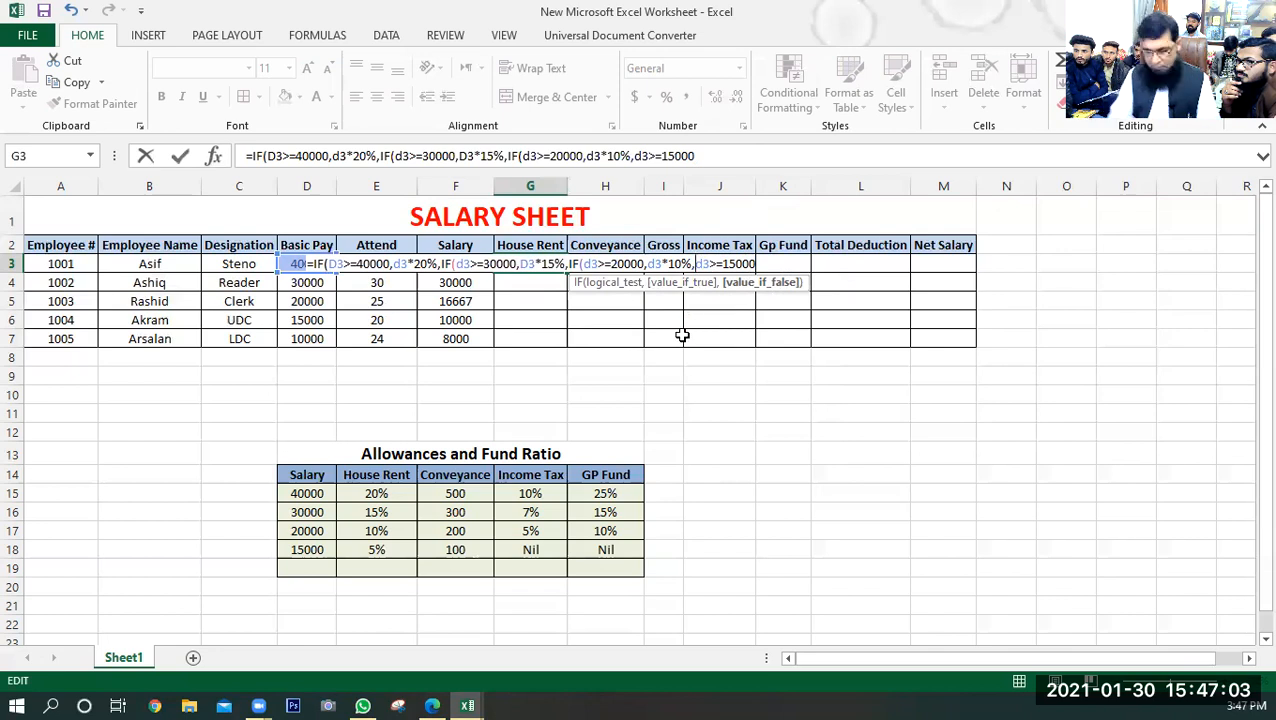
{"action": "type", "text": "if"}
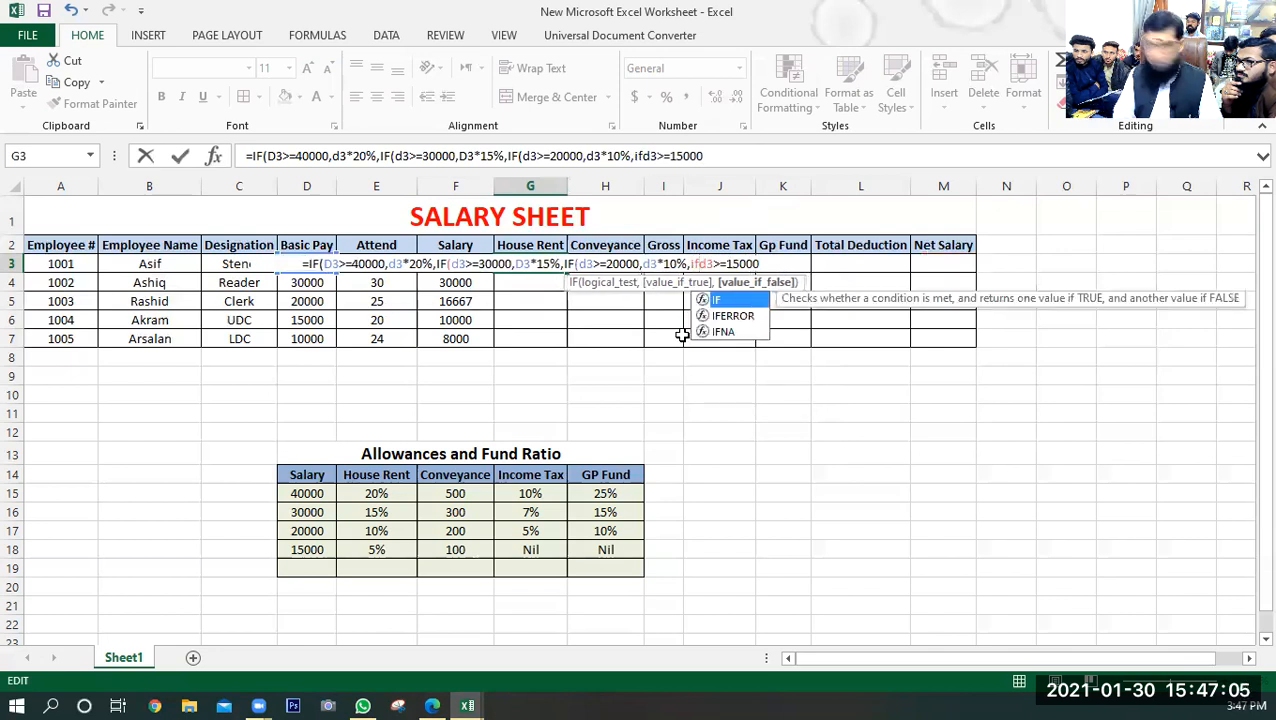
{"action": "key", "text": "Tab"}
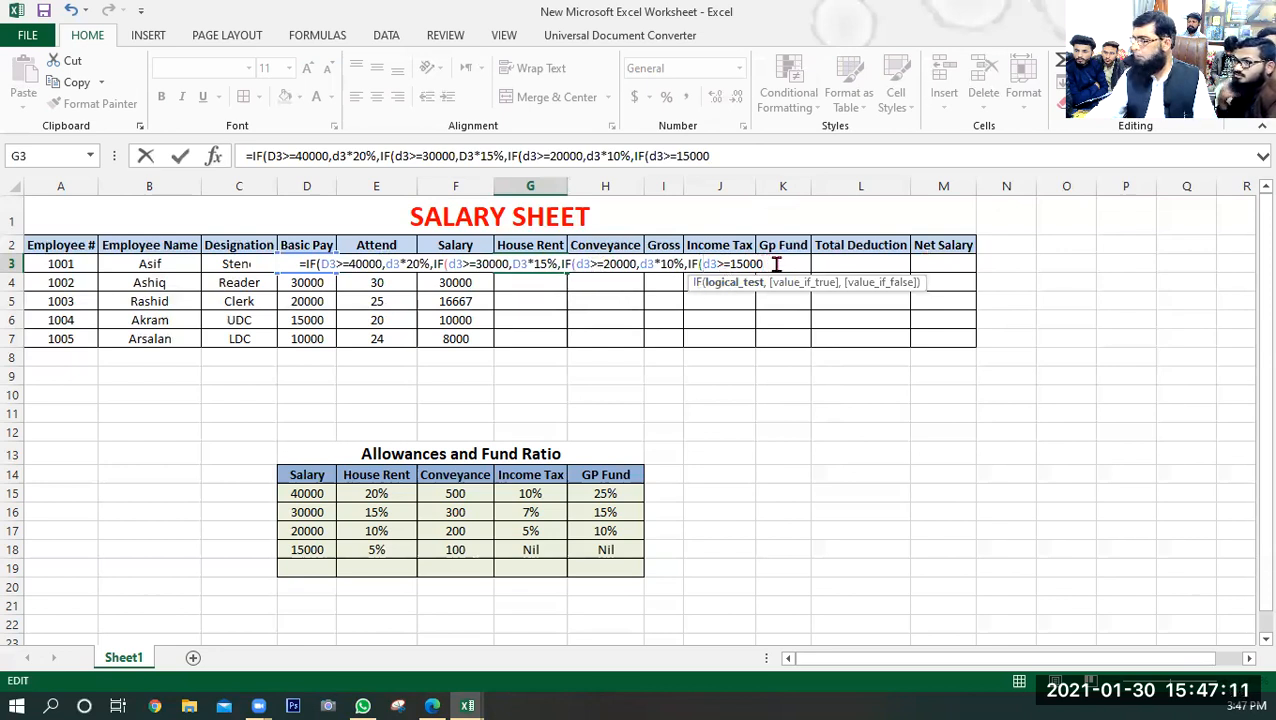
{"action": "type", "text": ","}
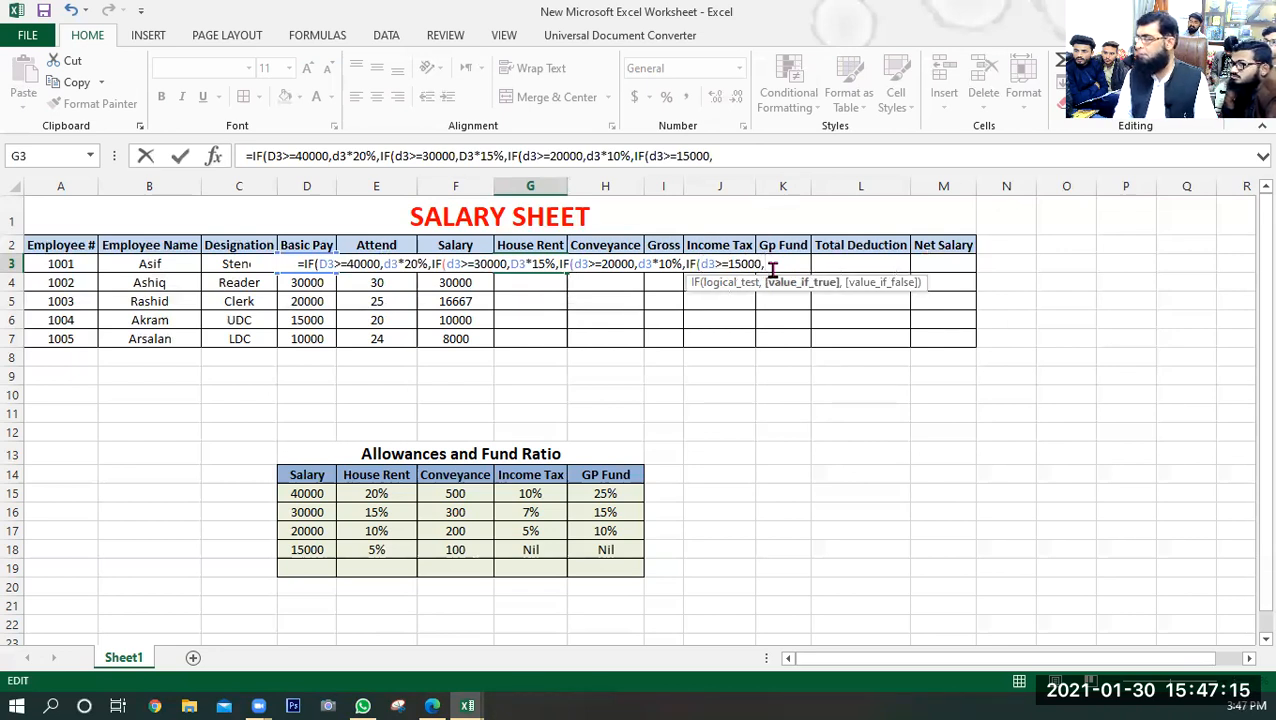
{"action": "type", "text": "d3*"}
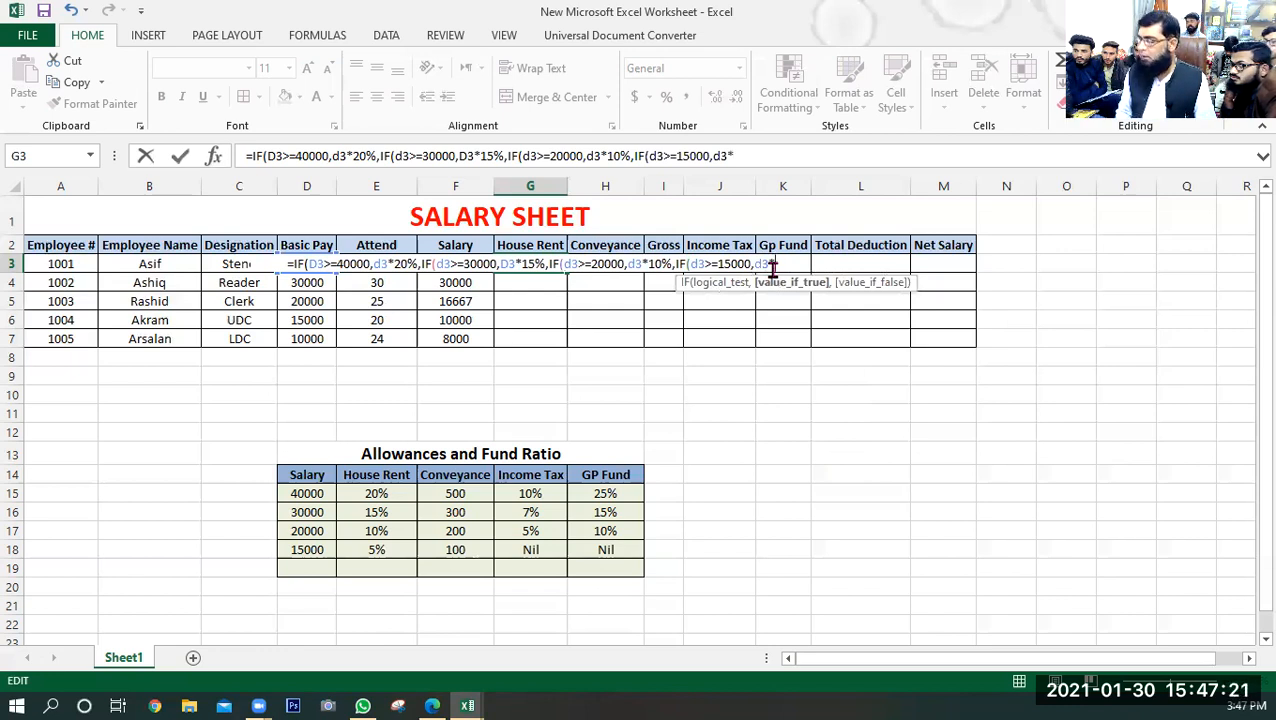
{"action": "type", "text": "5"}
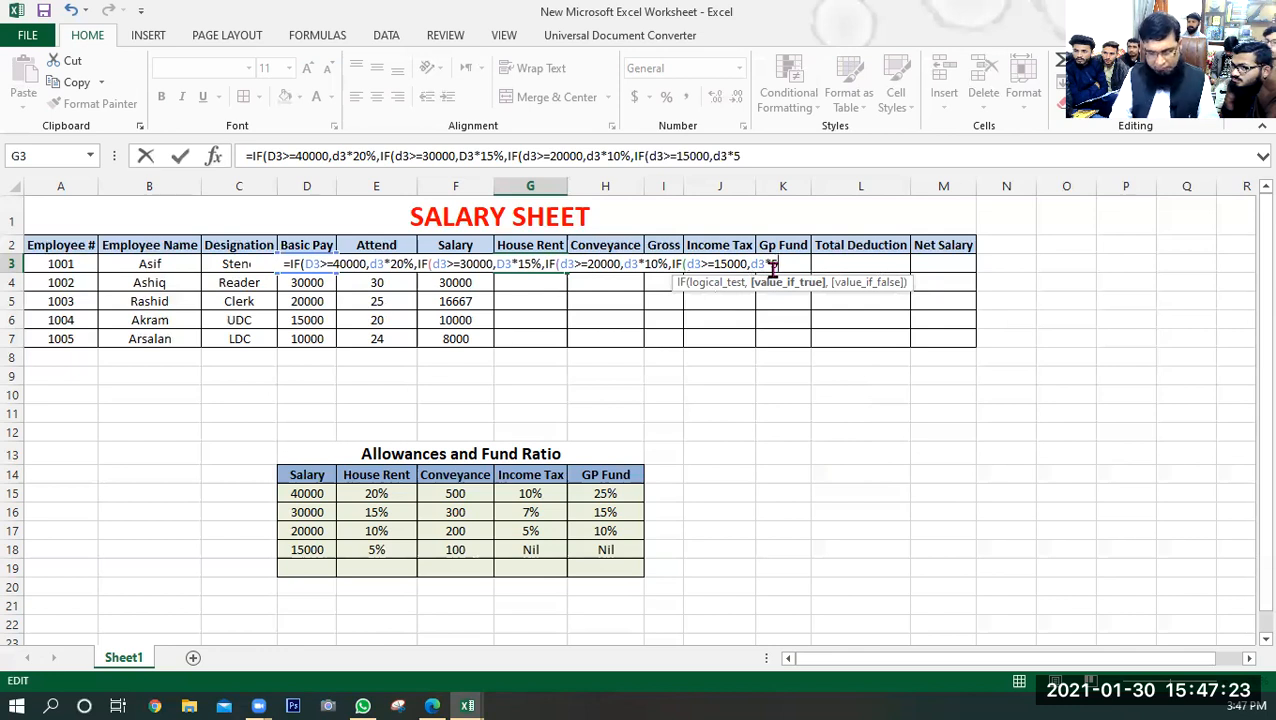
{"action": "type", "text": "%"}
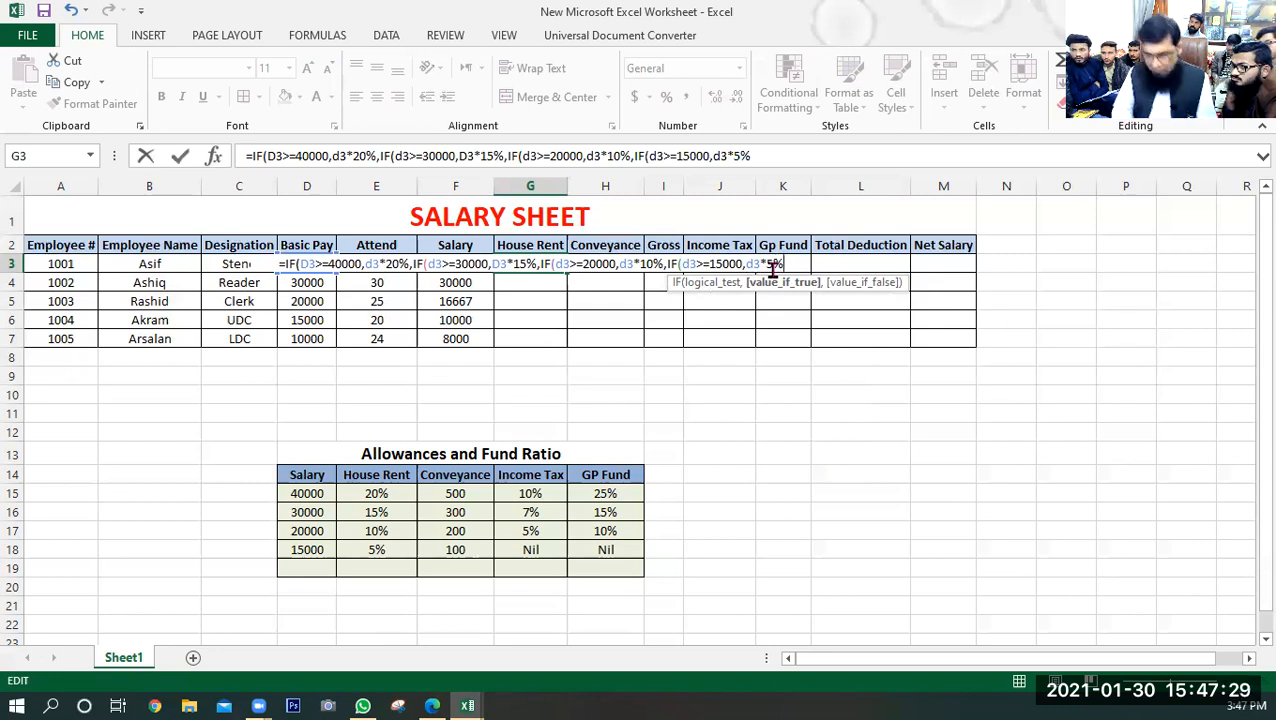
- Complete the G3 House Rent formula with 0 as the final false value and fill it down to G7
{"action": "type", "text": ","}
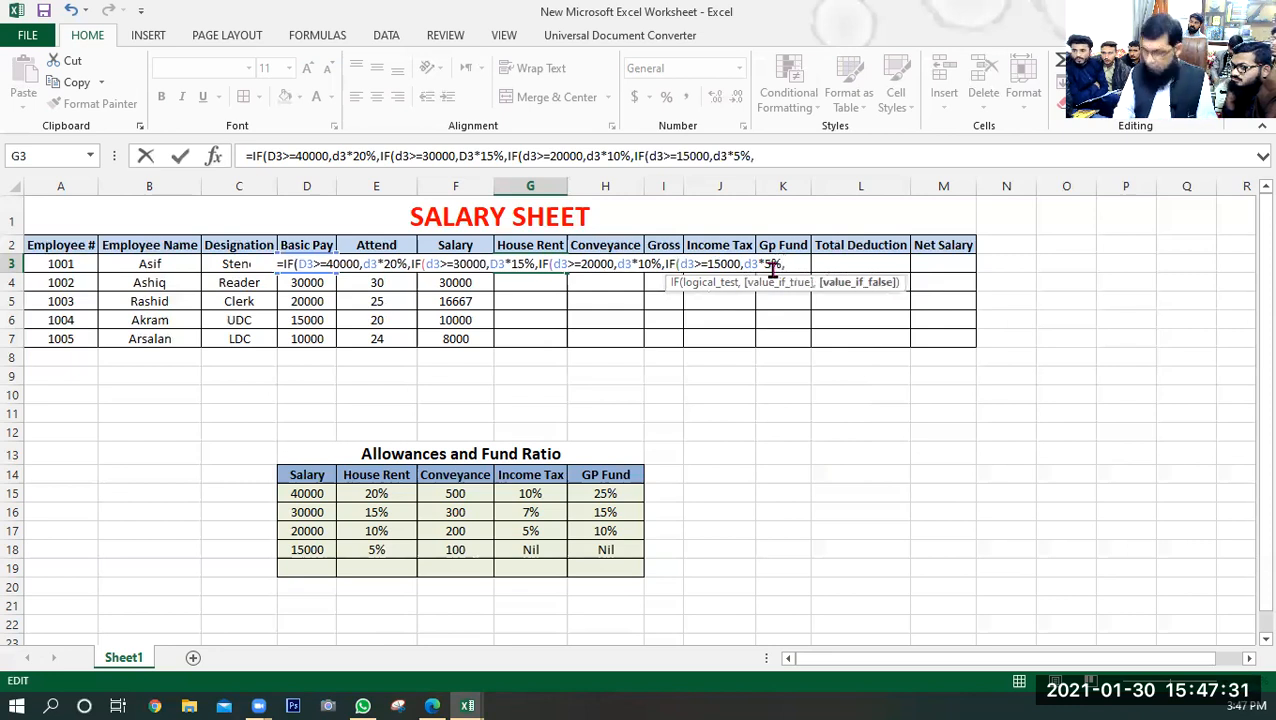
{"action": "type", "text": "0"}
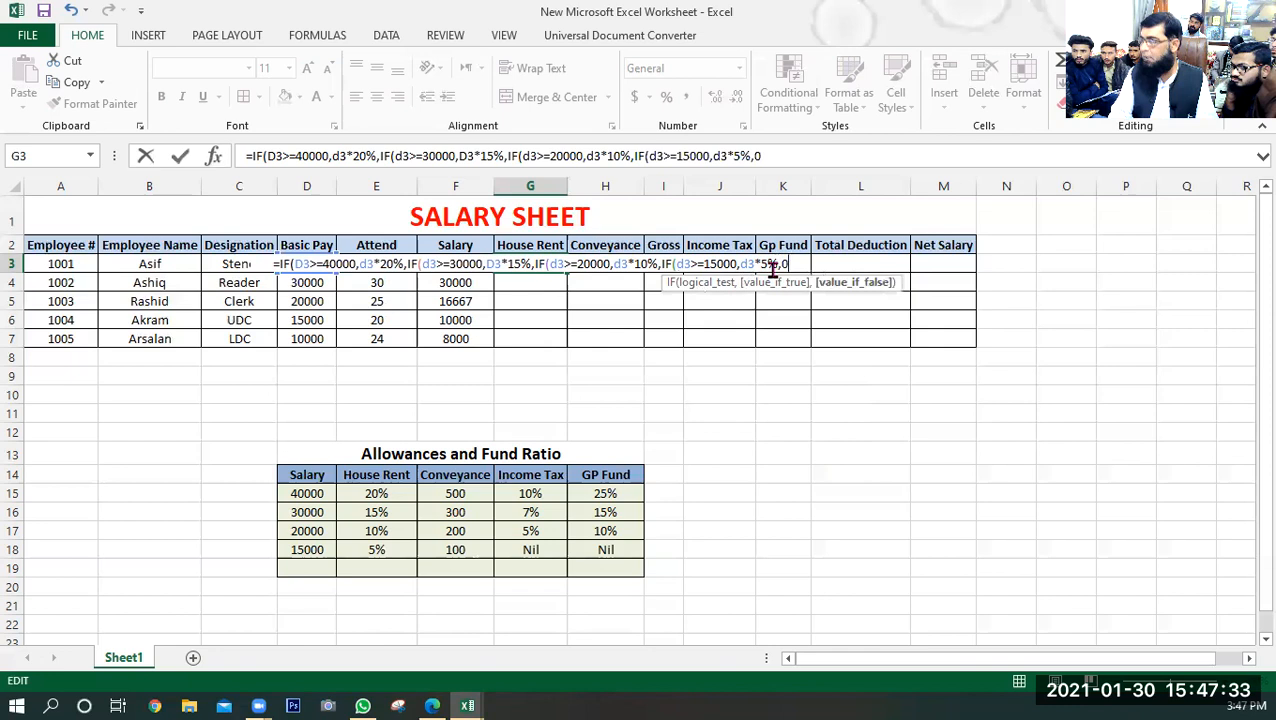
{"action": "type", "text": ")))"}
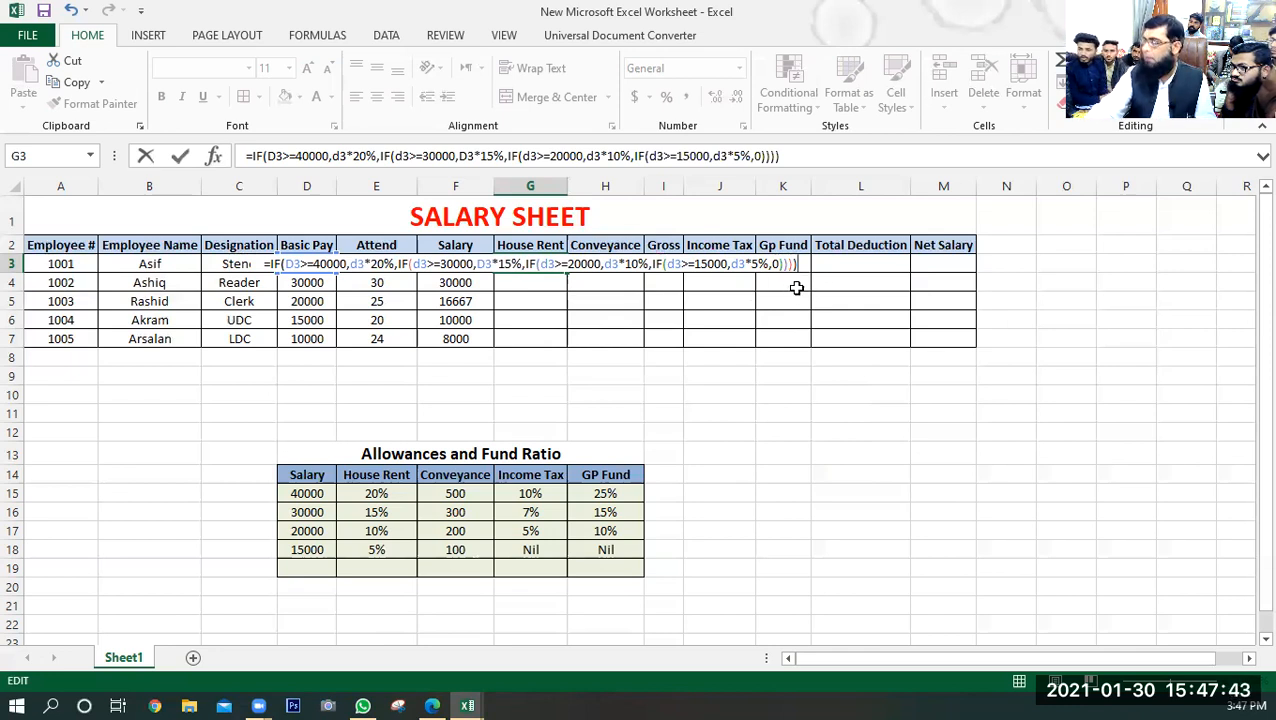
{"action": "key", "text": "ctrl+Return"}
{"action": "key", "text": "Return"}
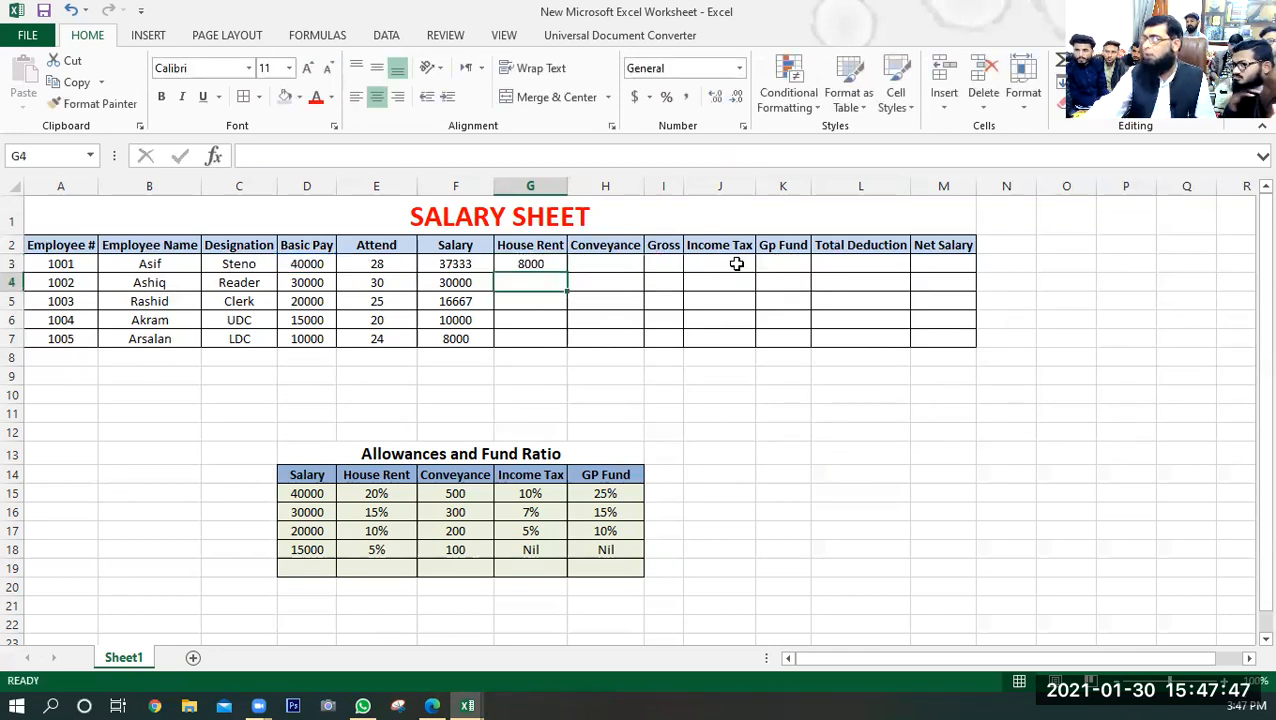
{"action": "left_click", "coordinate": [555, 264]}
{"action": "left_click_drag", "start_coordinate": [565, 275], "coordinate": [565, 341]}
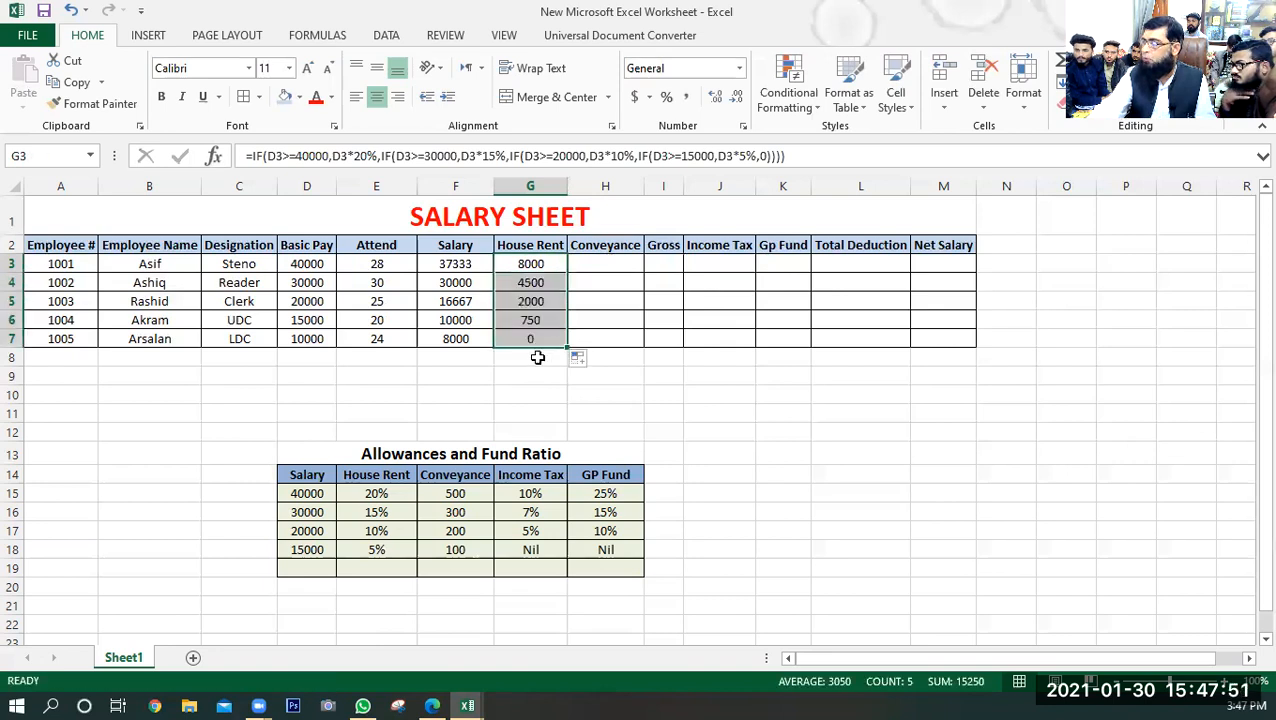
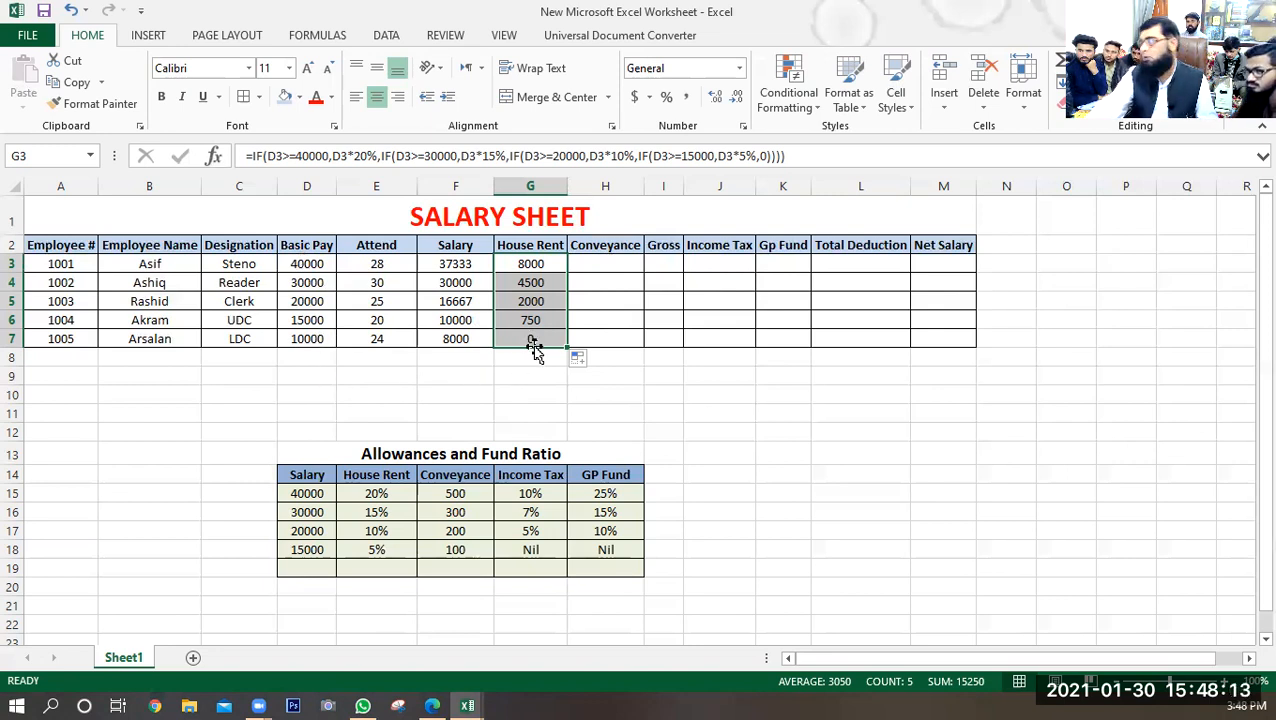
- Start the Conveyance formula in H3 with an IF that tests D3>=40000
{"action": "left_click", "coordinate": [607, 263]}
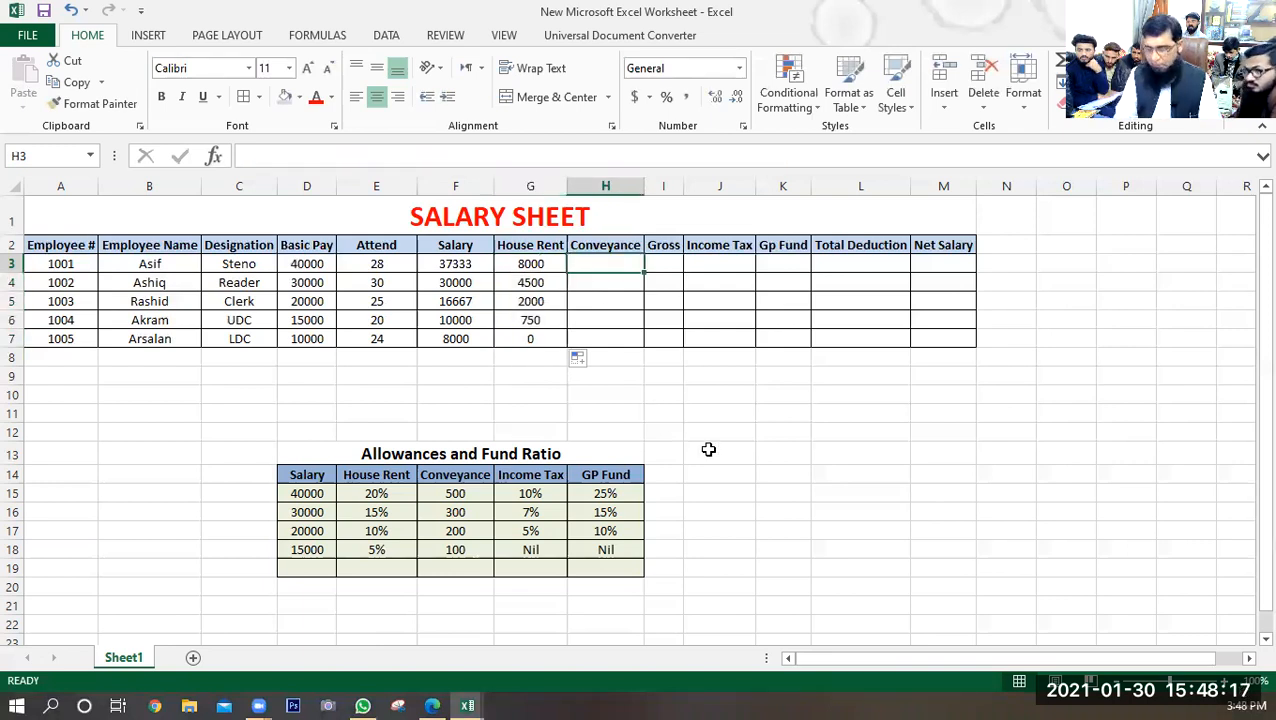
{"action": "type", "text": "=if"}
{"action": "key", "text": "Tab"}
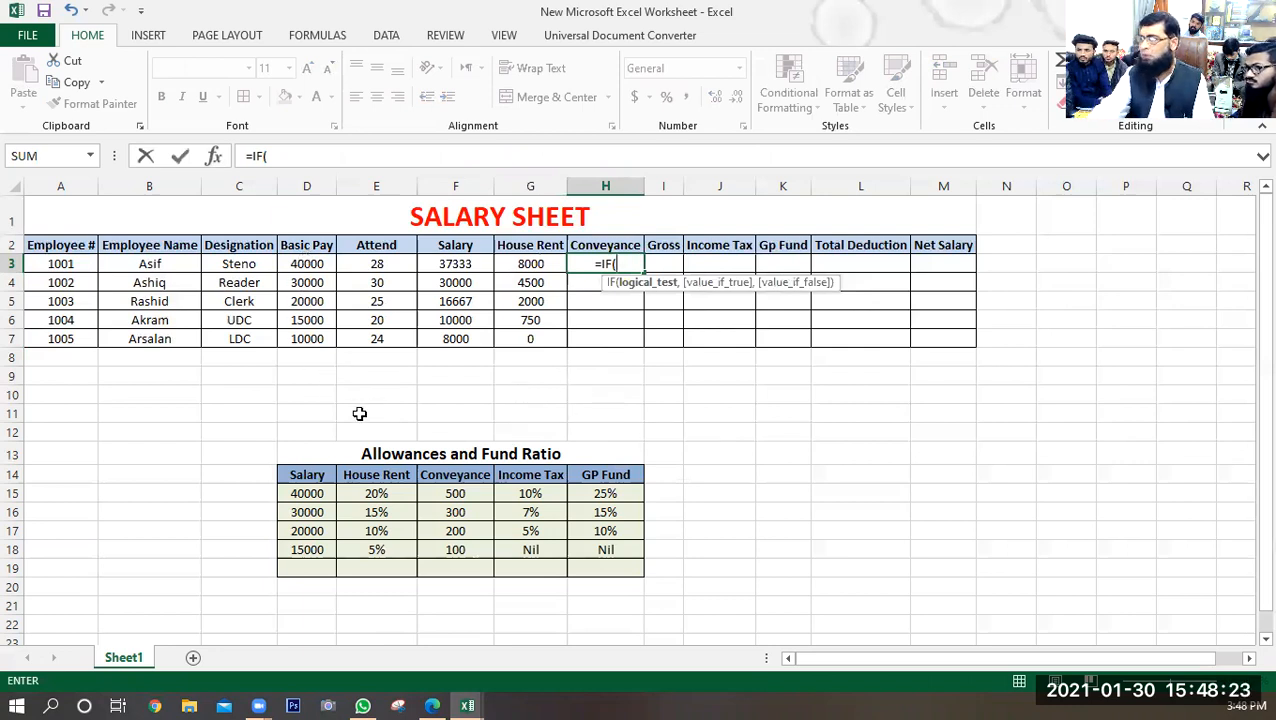
{"action": "left_click", "coordinate": [310, 264]}
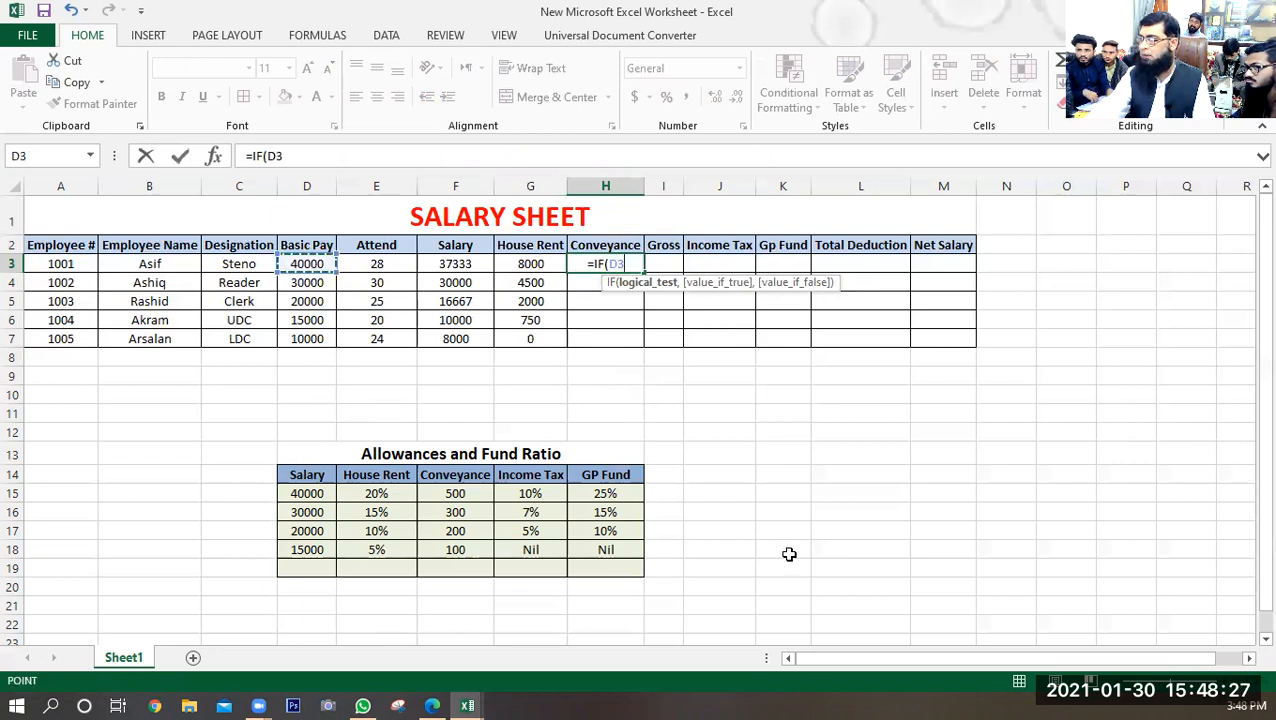
{"action": "type", "text": ">="}
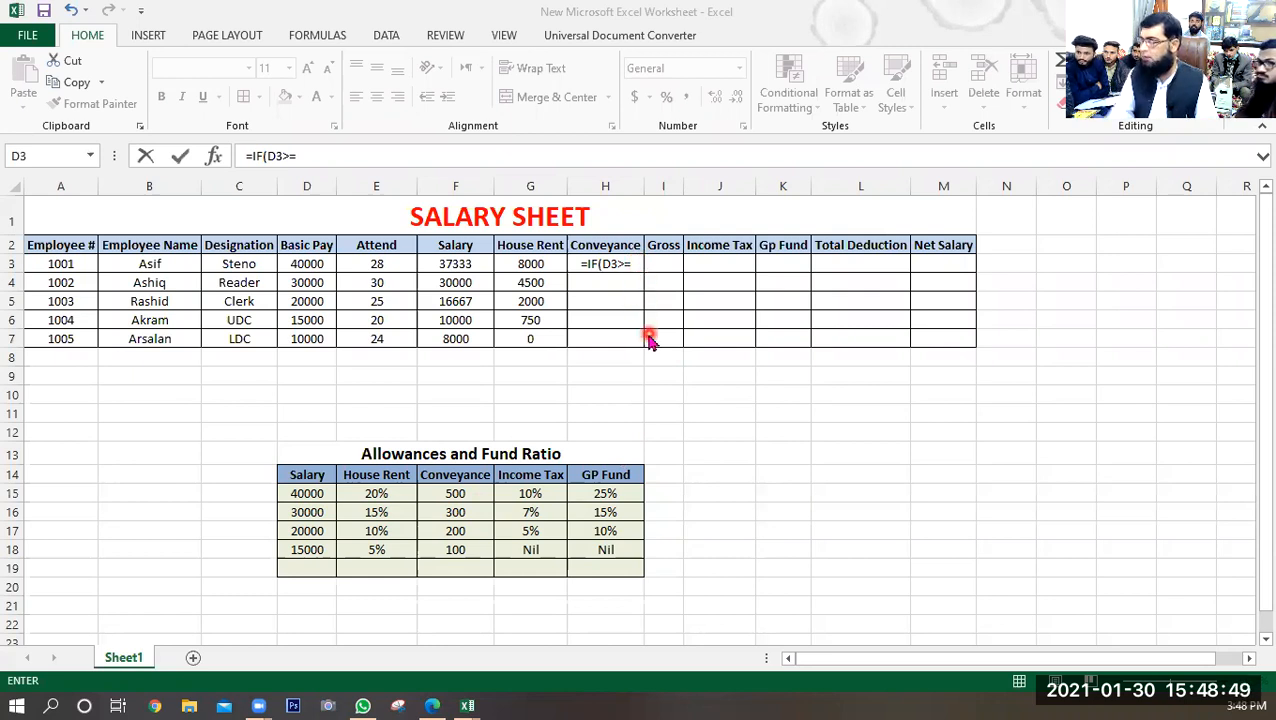
{"action": "left_click", "coordinate": [625, 260]}
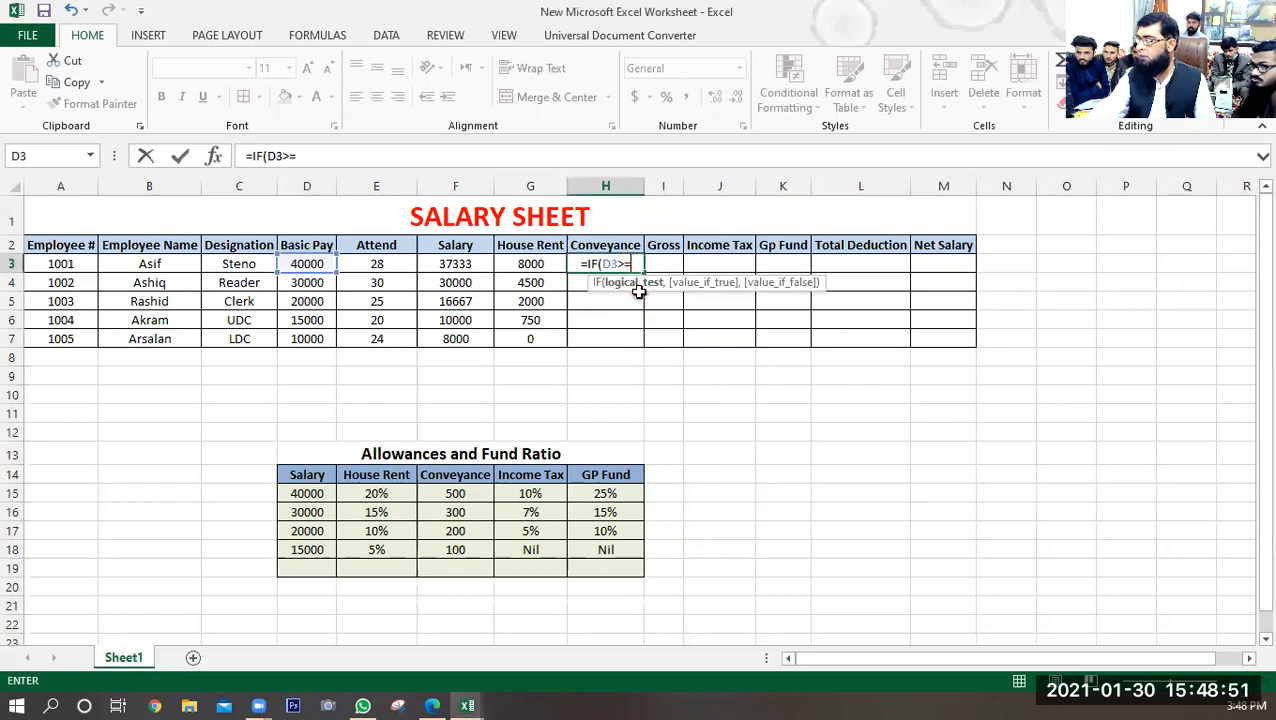
{"action": "type", "text": "4000"}
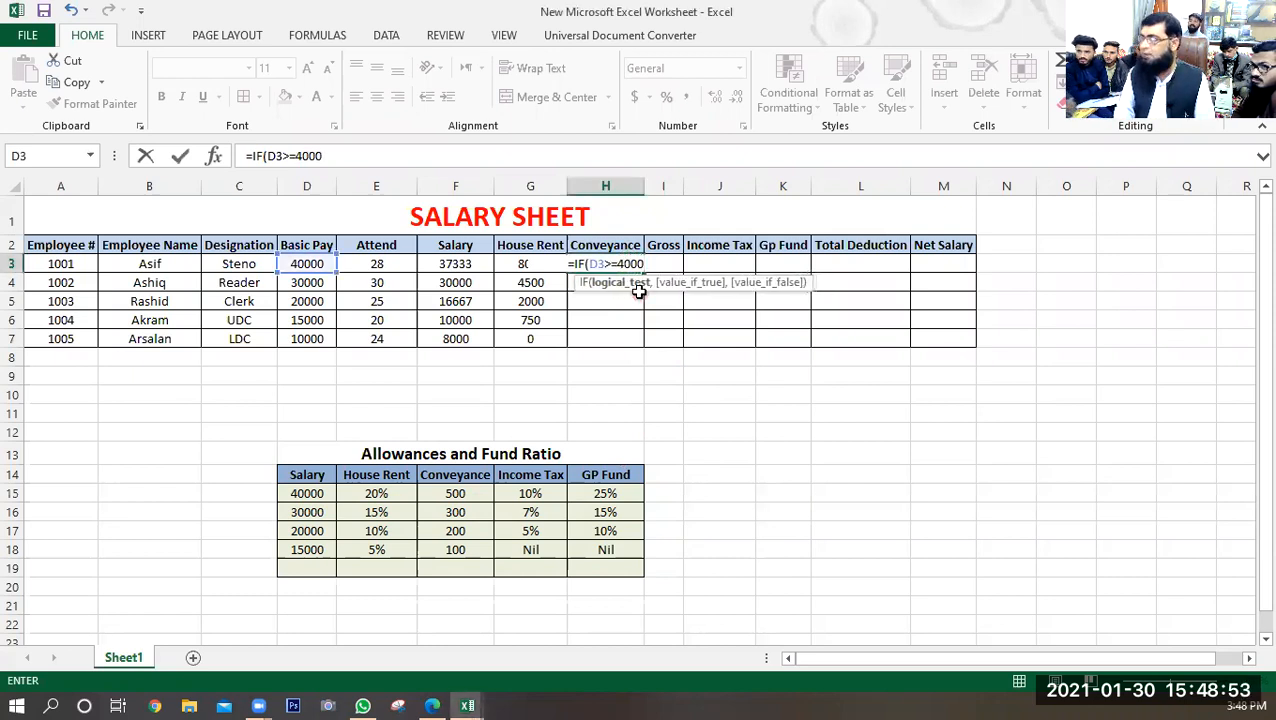
{"action": "type", "text": "0"}
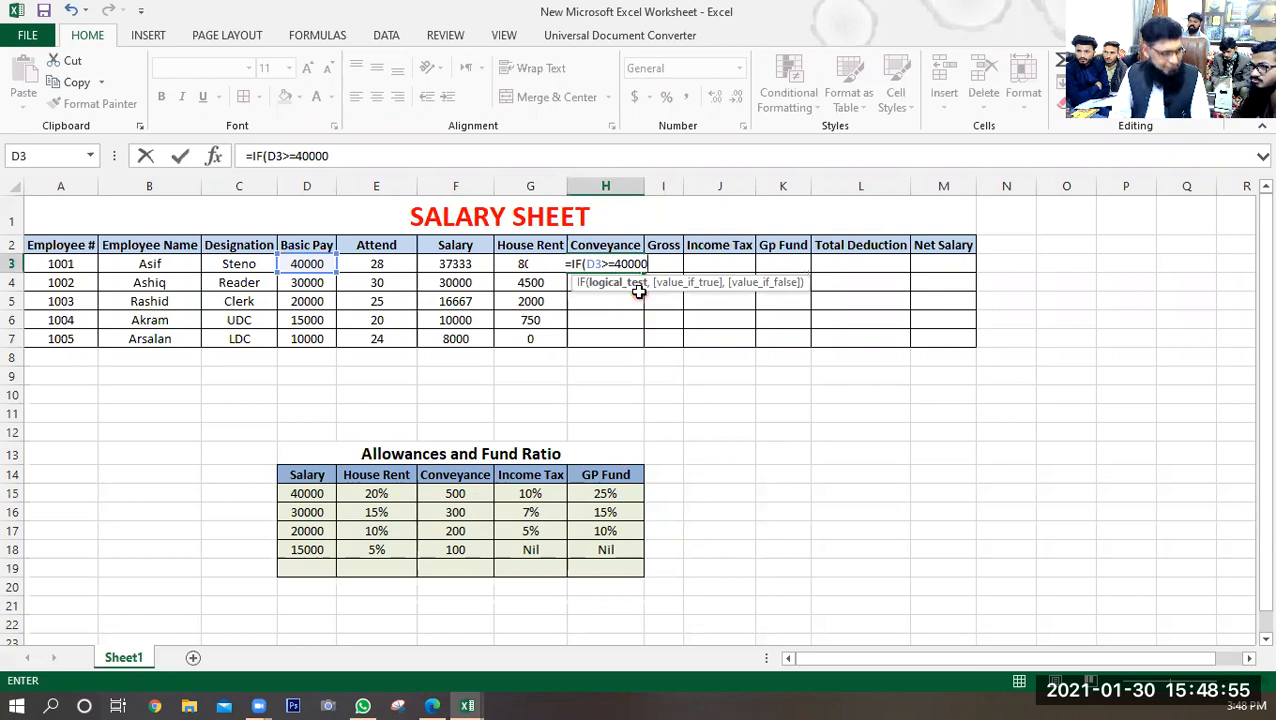
{"action": "type", "text": ","}
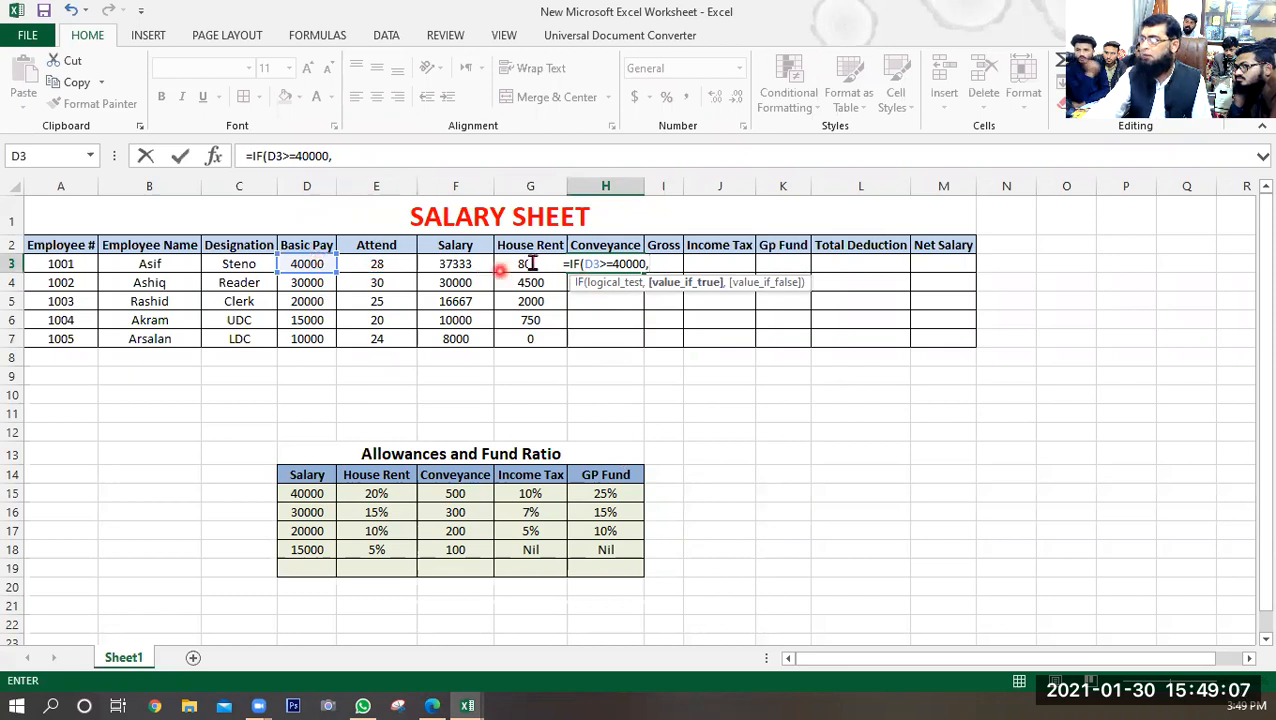
- Change the cell tested in the H3 Conveyance formula to E3 and enter the formula
{"action": "left_click", "coordinate": [592, 263]}
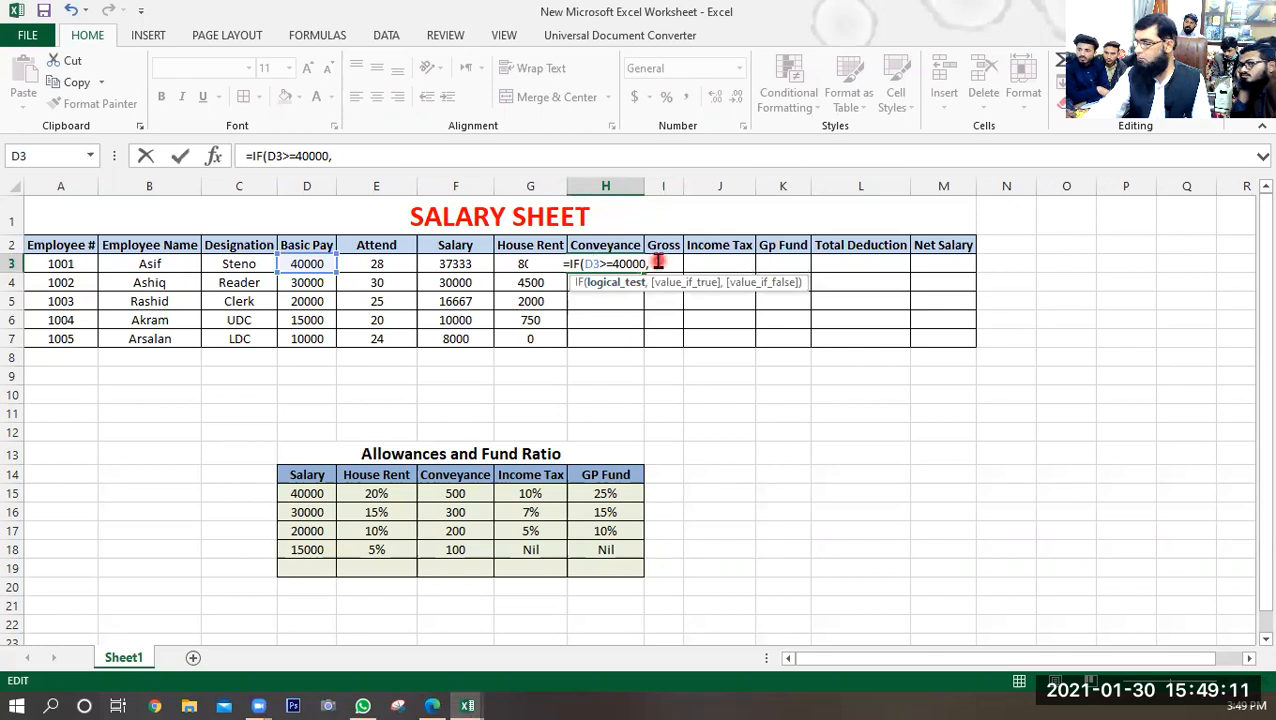
{"action": "key", "text": "BackSpace"}
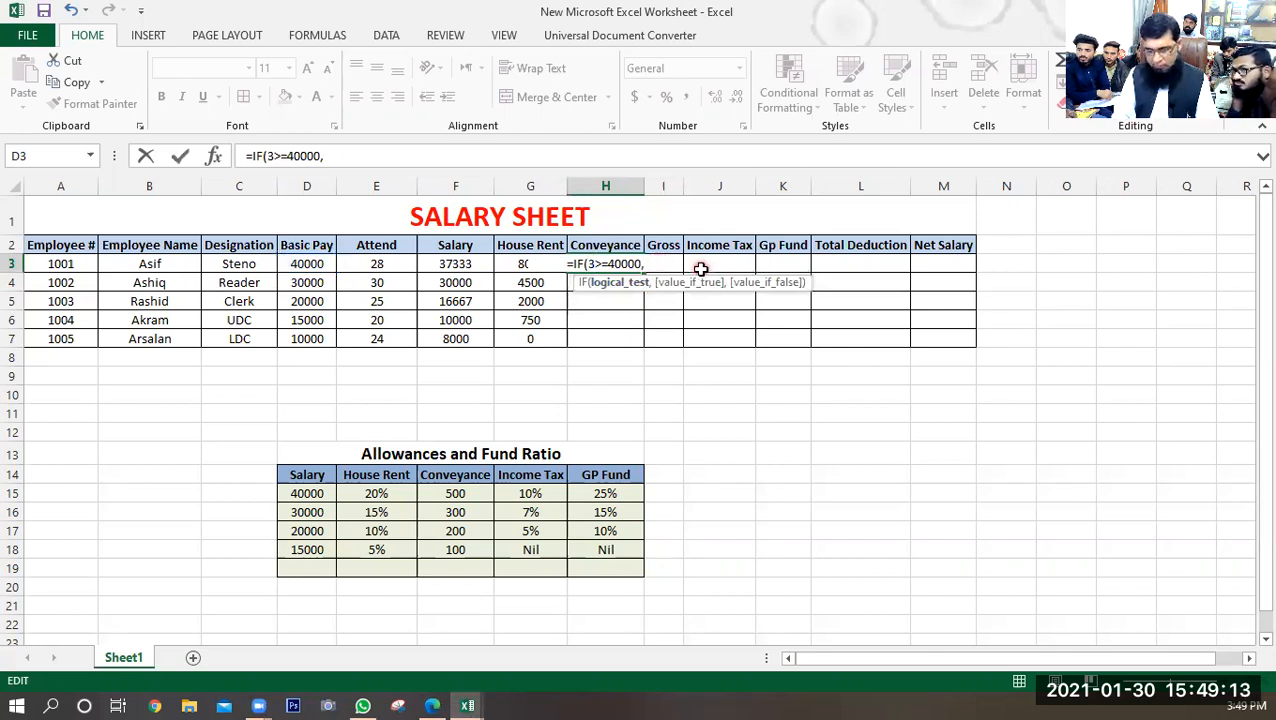
{"action": "type", "text": "E"}
{"action": "left_click", "coordinate": [659, 252]}
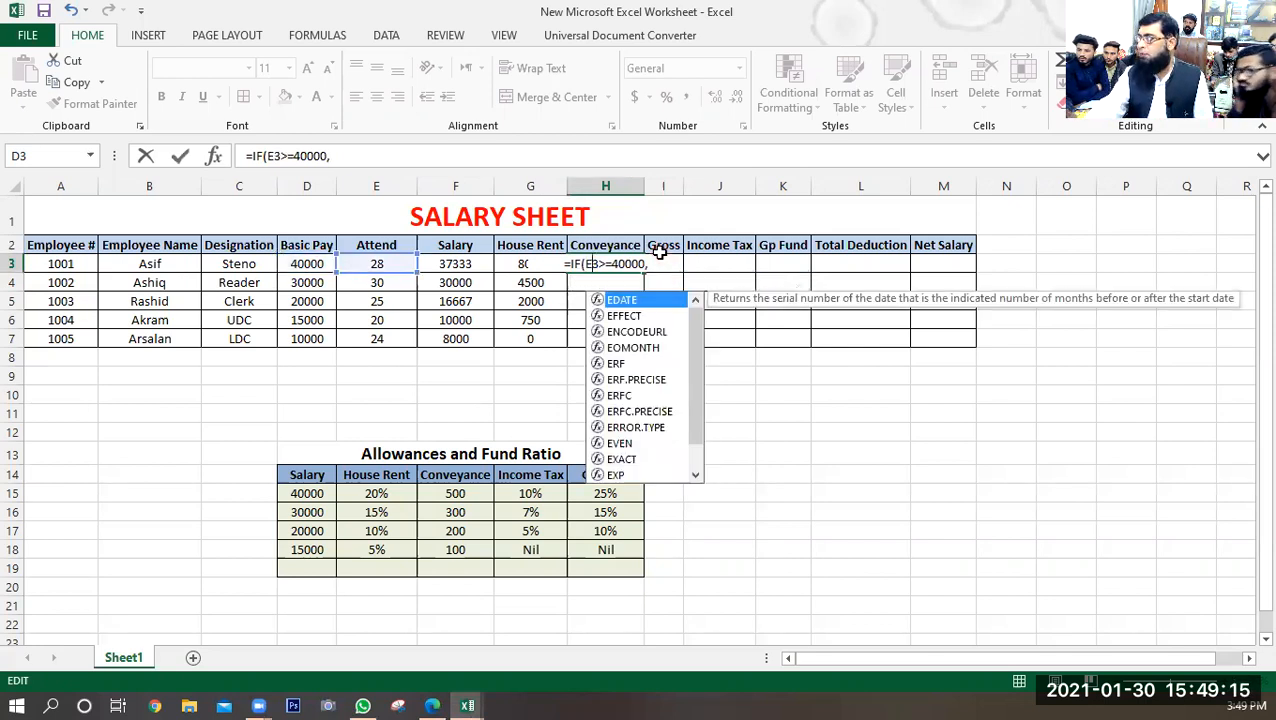
{"action": "left_click", "coordinate": [613, 262]}
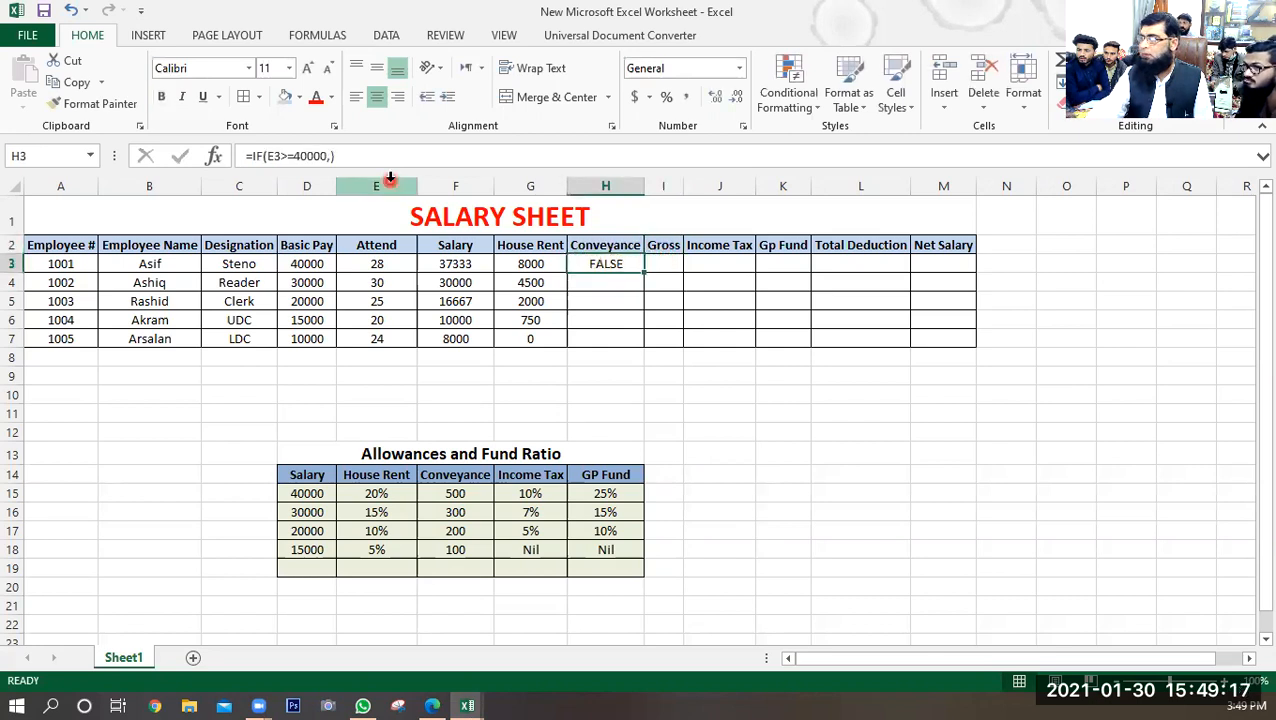
{"action": "left_click", "coordinate": [331, 156]}
{"action": "type", "text": ","}
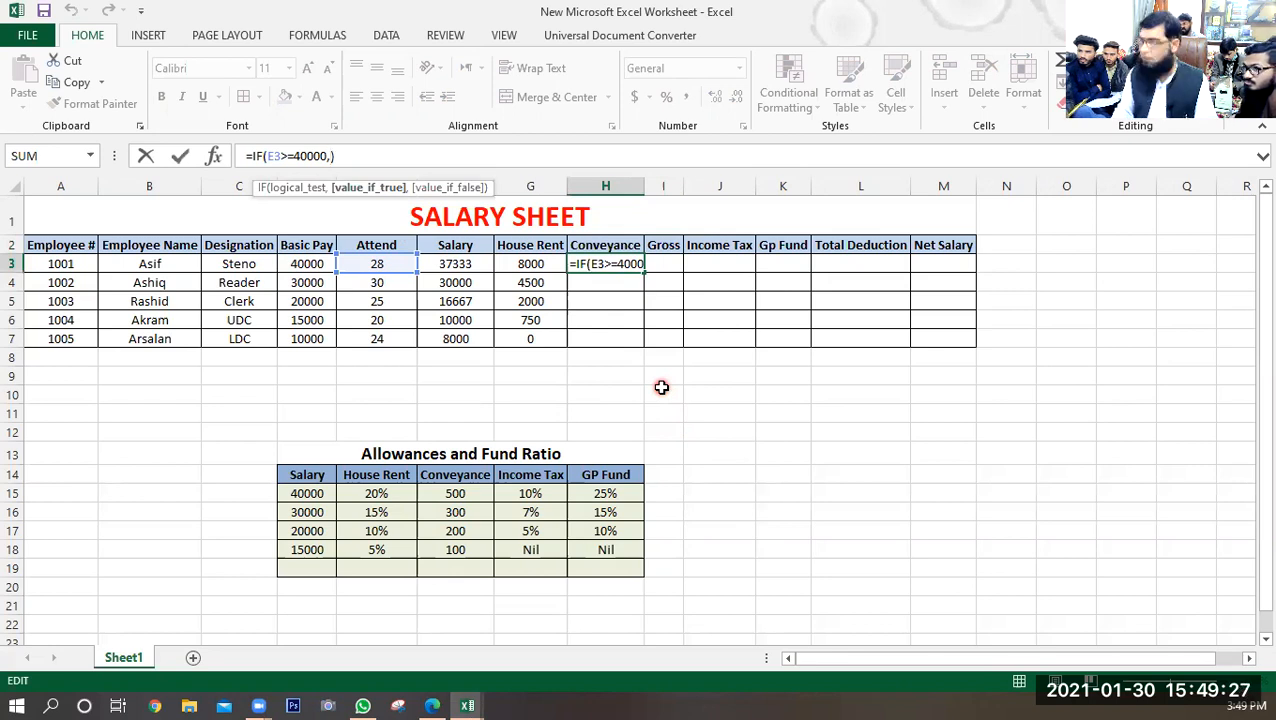
{"action": "type", "text": "d3"}
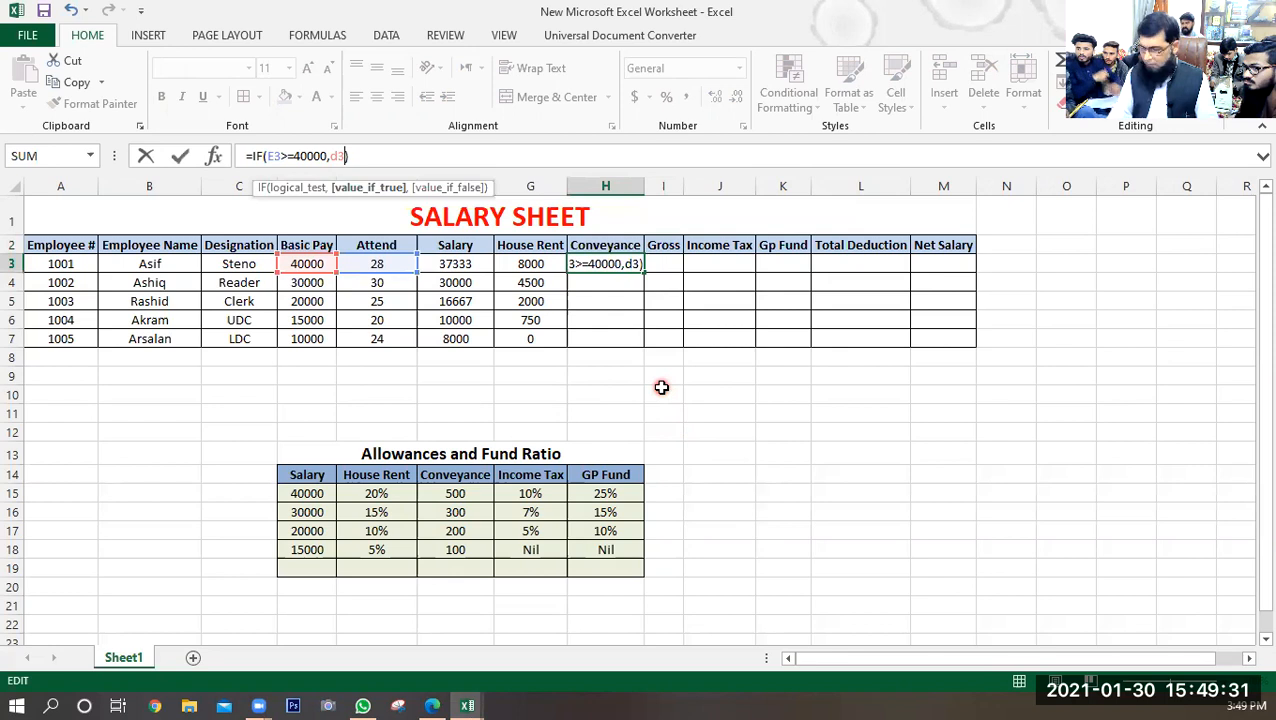
{"action": "type", "text": "*"}
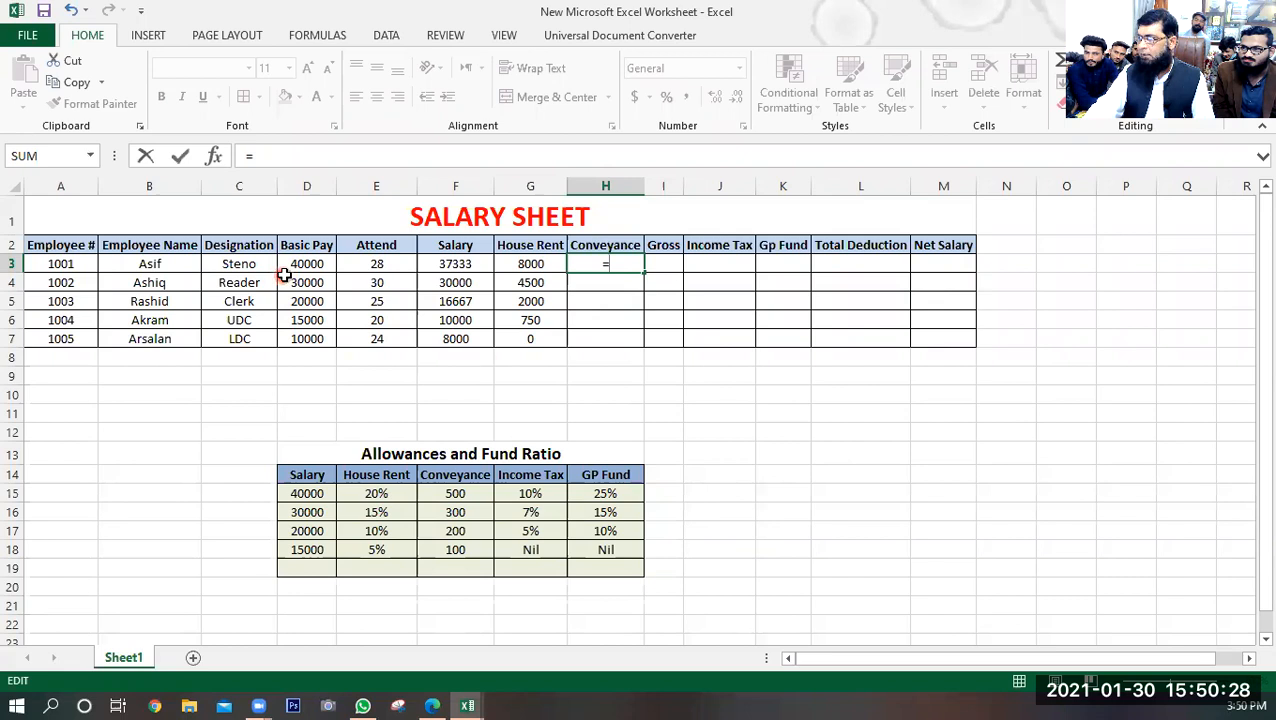
- Rewrite the Conveyance formula in H3 as an IF that returns E3*500 when D3>=40000
{"action": "left_click", "coordinate": [315, 264]}
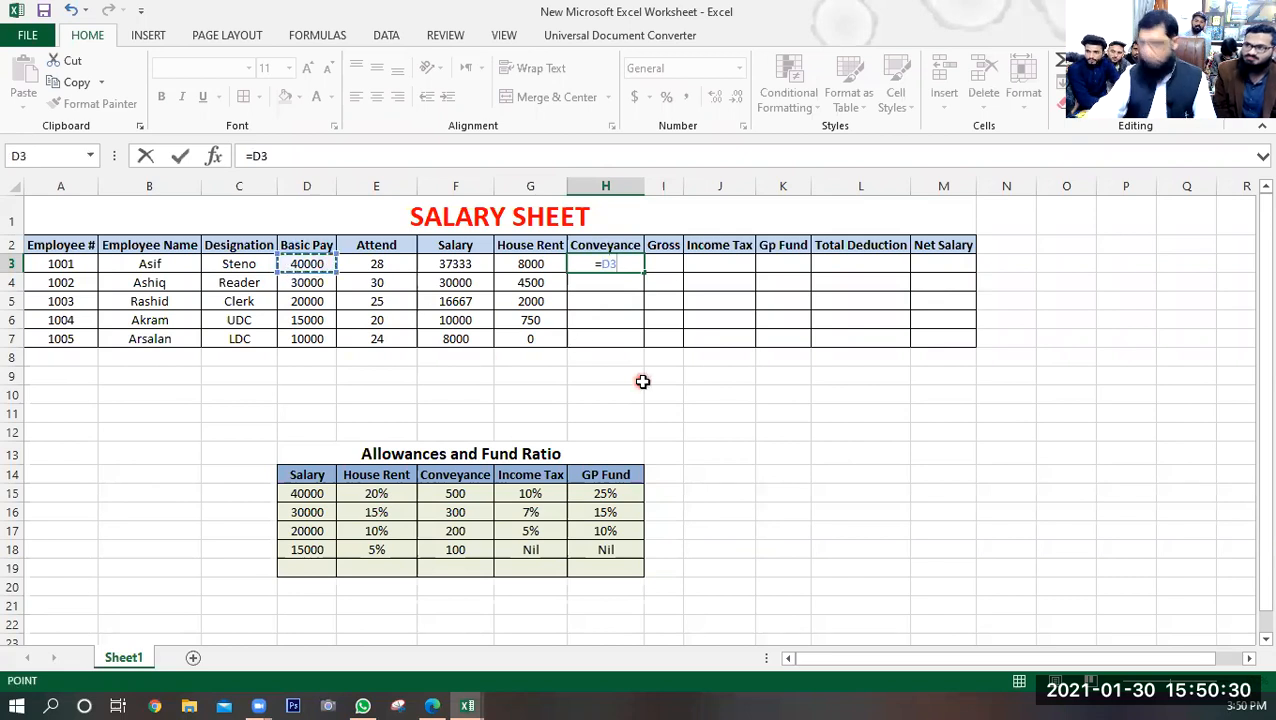
{"action": "type", "text": ">"}
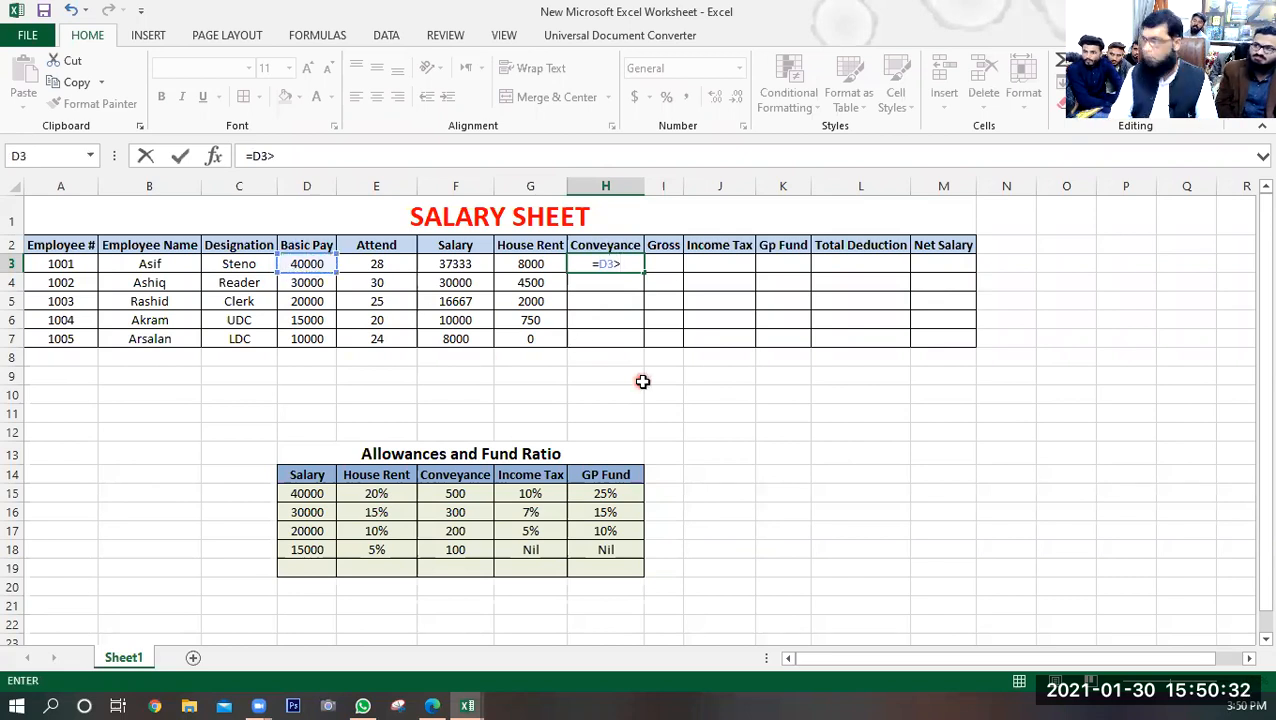
{"action": "type", "text": "=40000"}
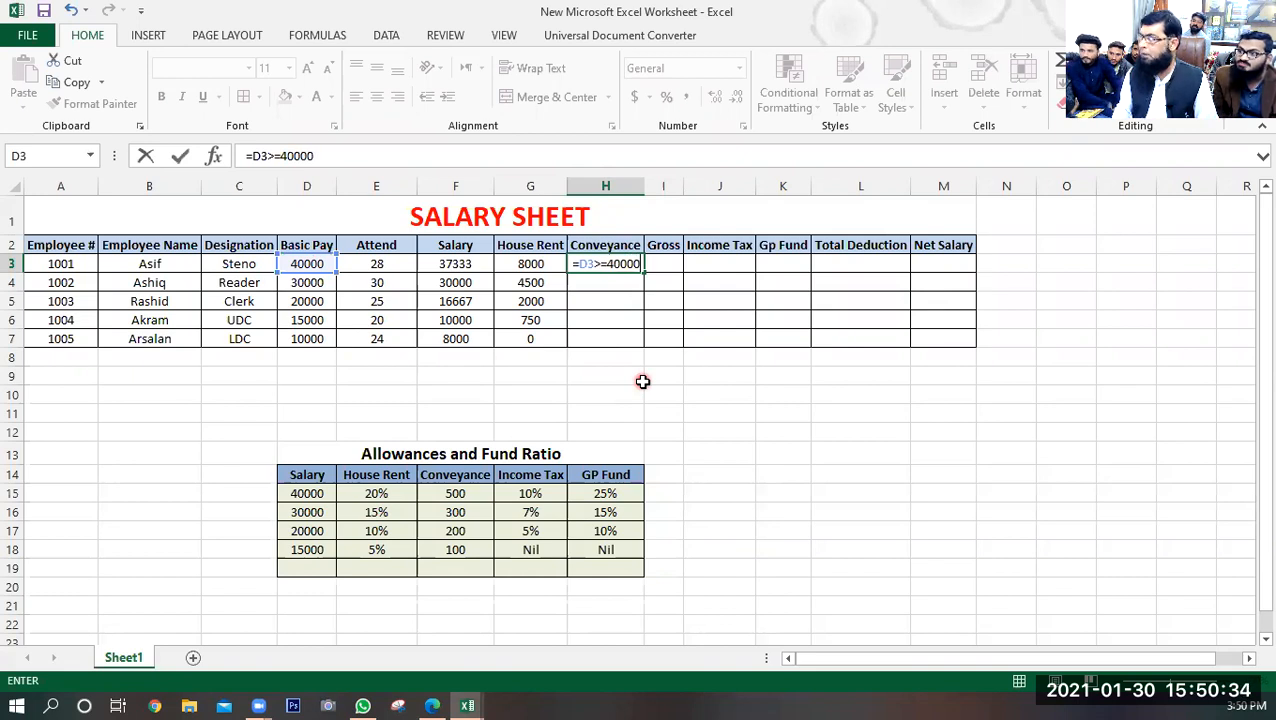
{"action": "type", "text": ","}
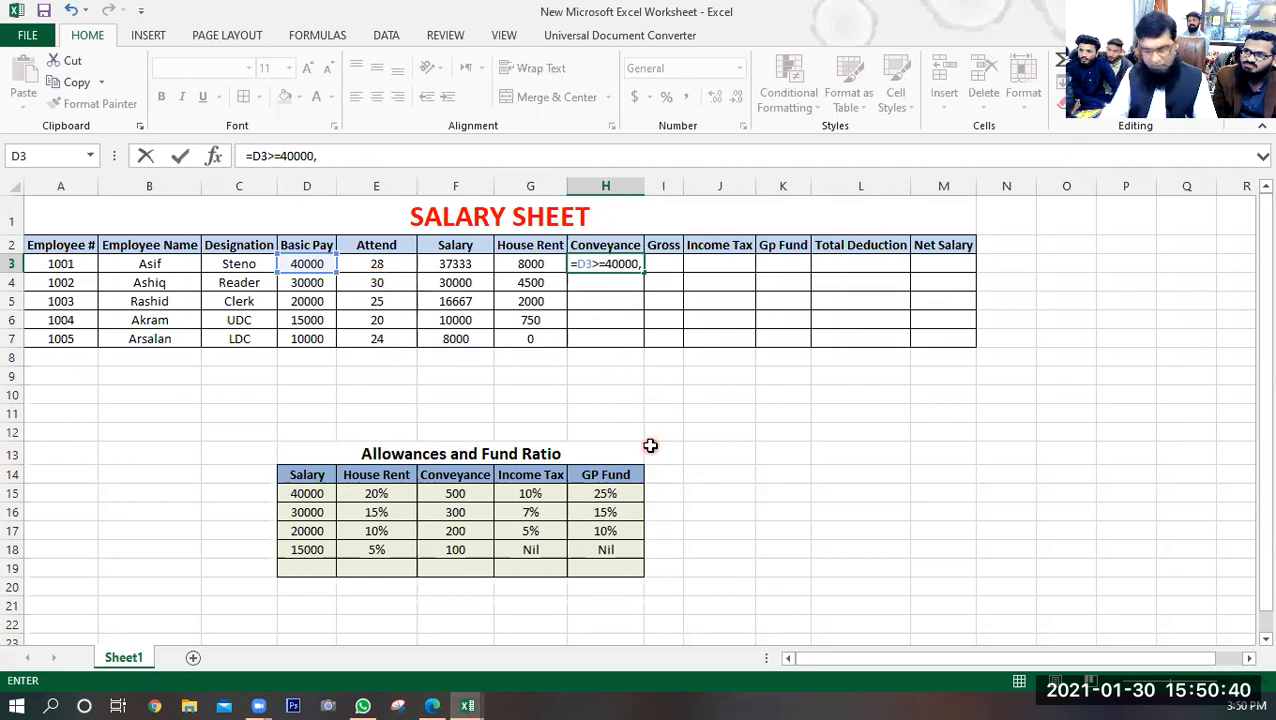
{"action": "left_click", "coordinate": [378, 263]}
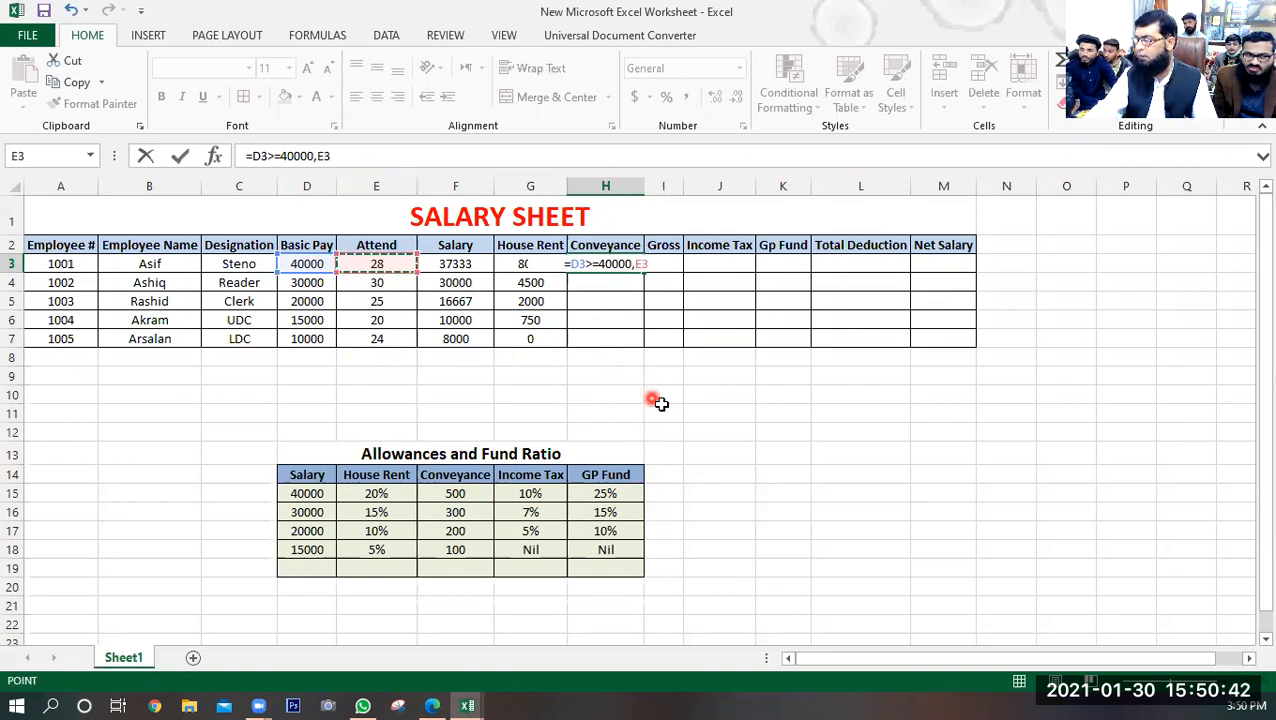
{"action": "type", "text": "*"}
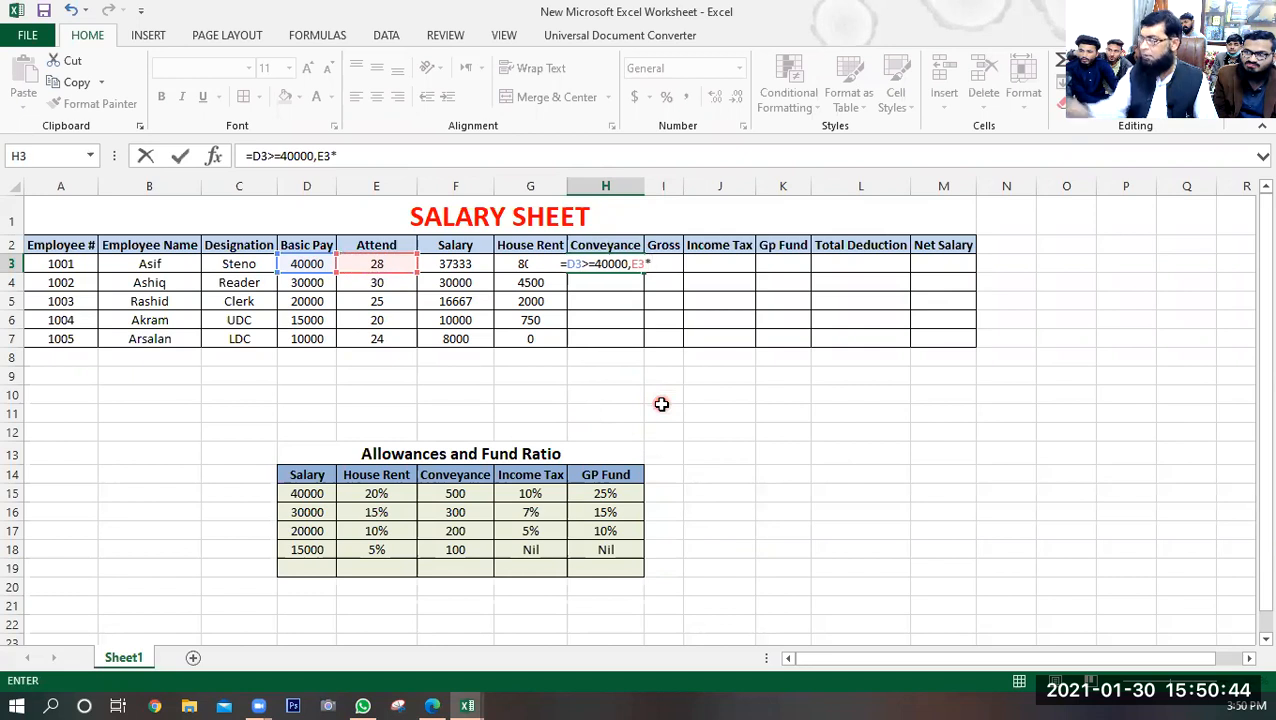
{"action": "type", "text": "500"}
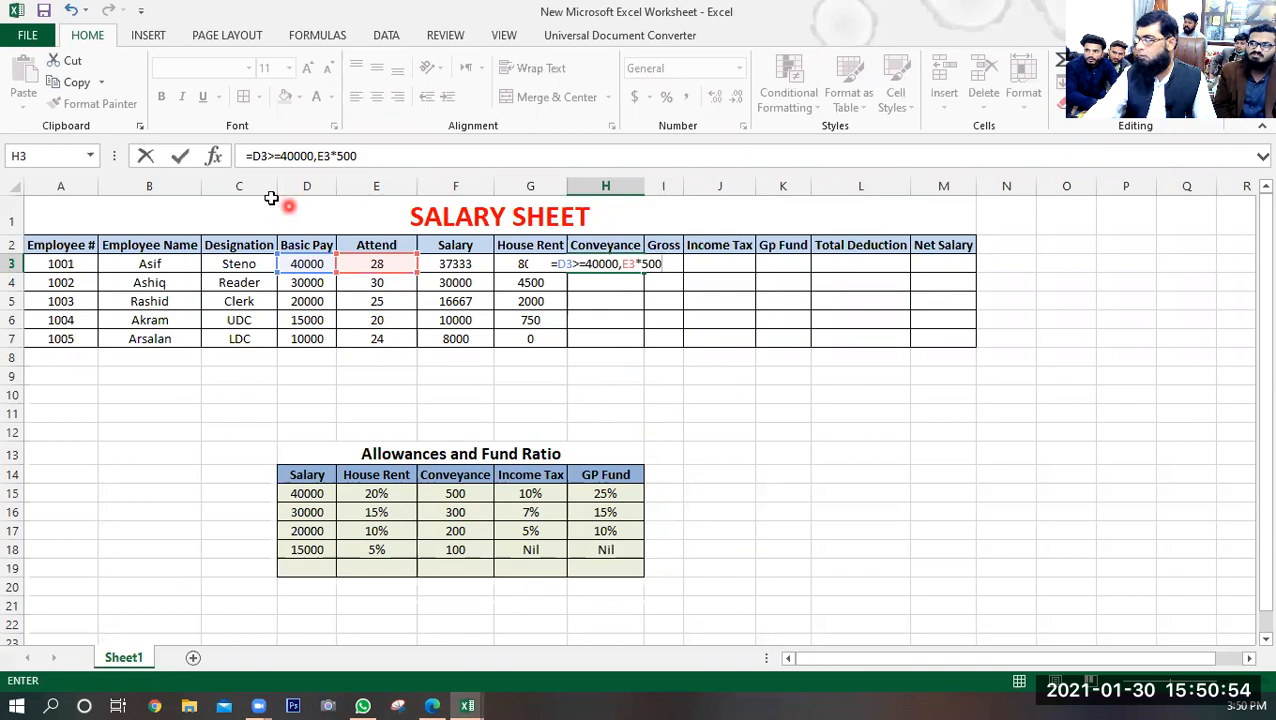
{"action": "left_click", "coordinate": [254, 156]}
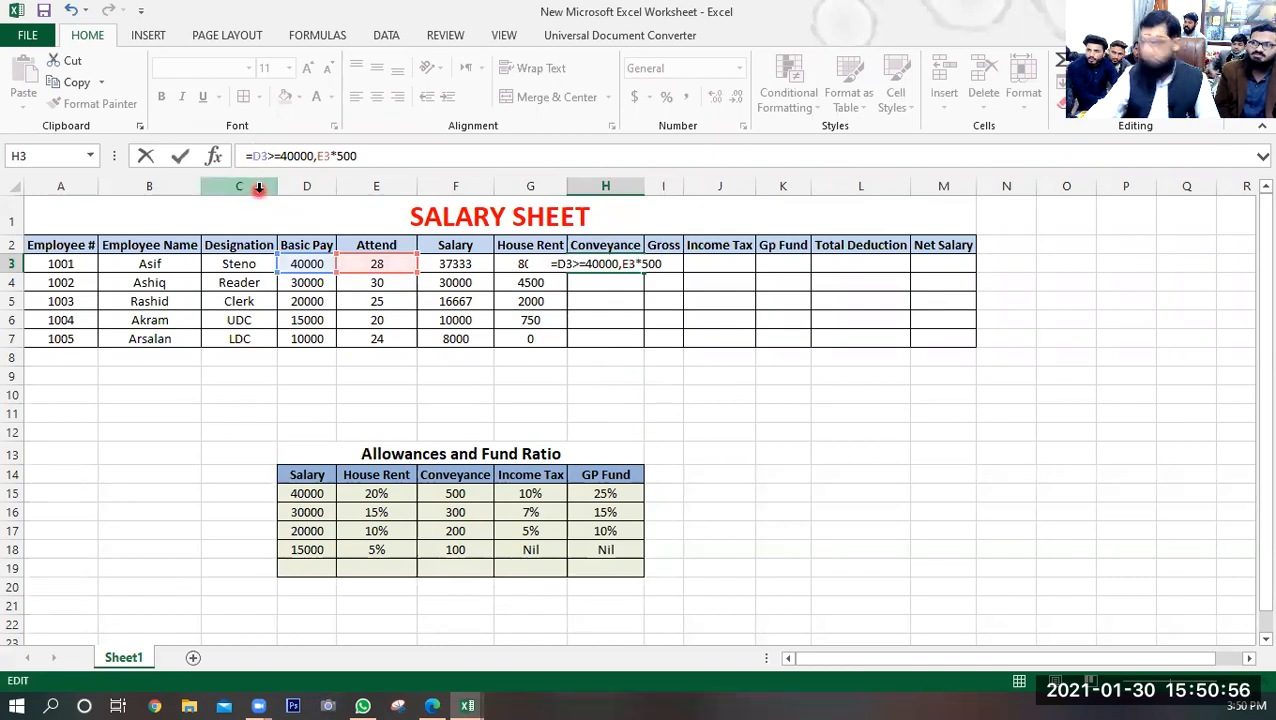
{"action": "type", "text": "IF("}
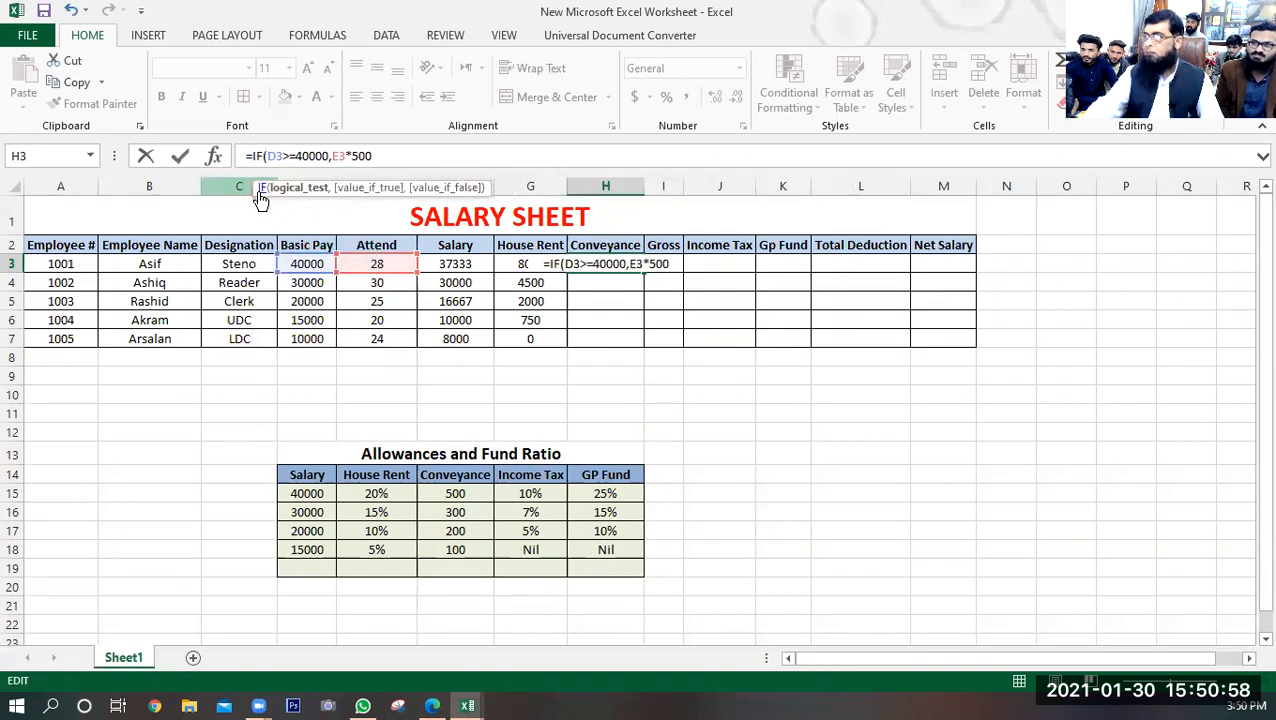
{"action": "left_click", "coordinate": [416, 156]}
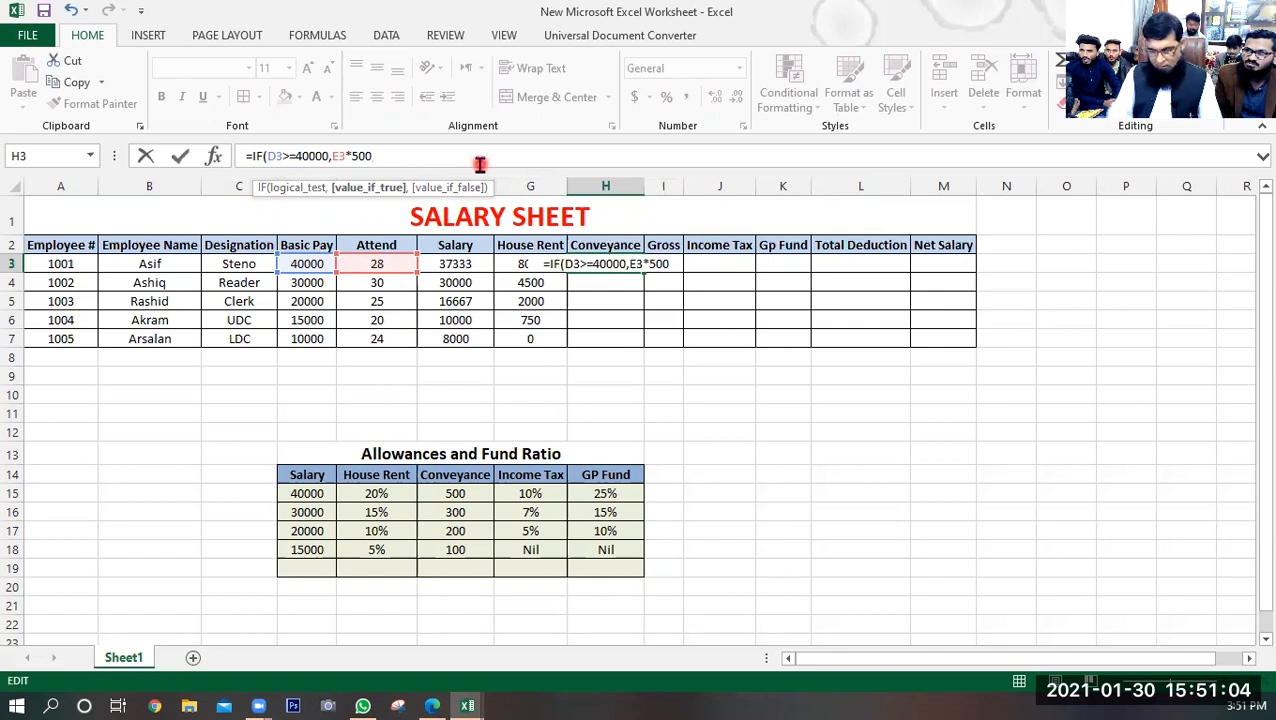
- Add a second nested IF to the H3 Conveyance formula that returns E3*300 when D3>=30000
{"action": "type", "text": ","}
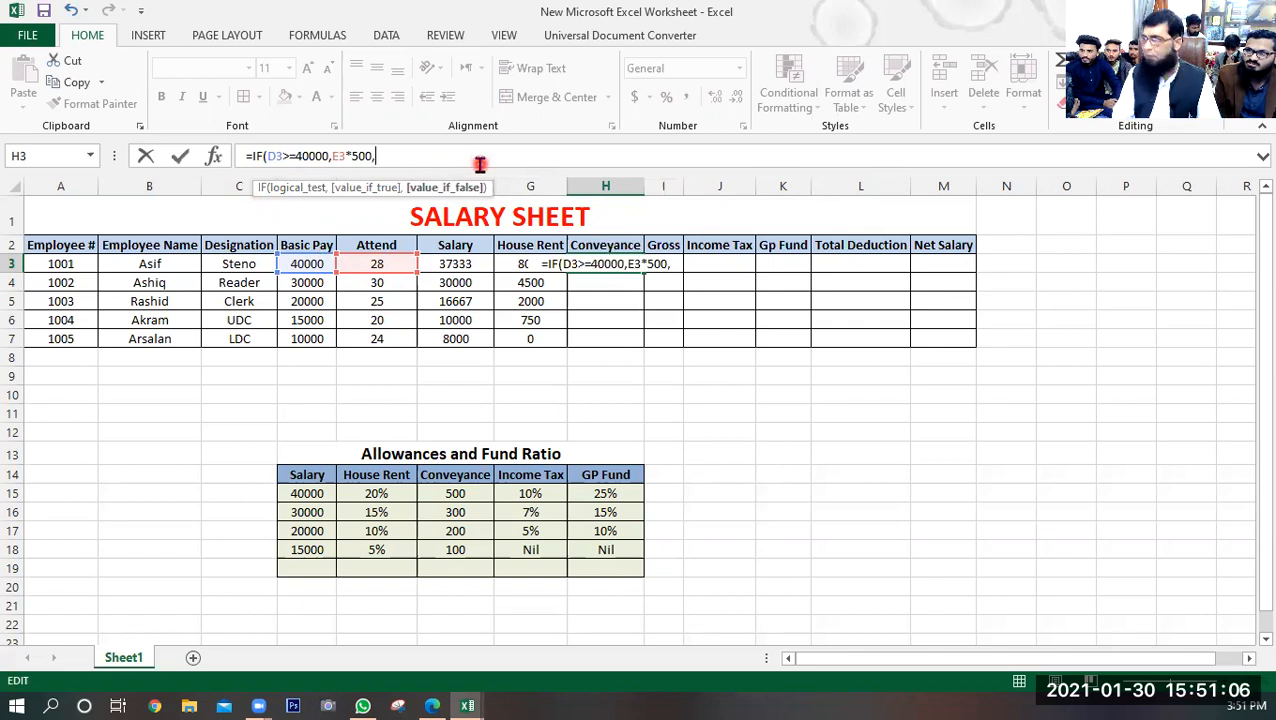
{"action": "type", "text": "if"}
{"action": "key", "text": "Tab"}
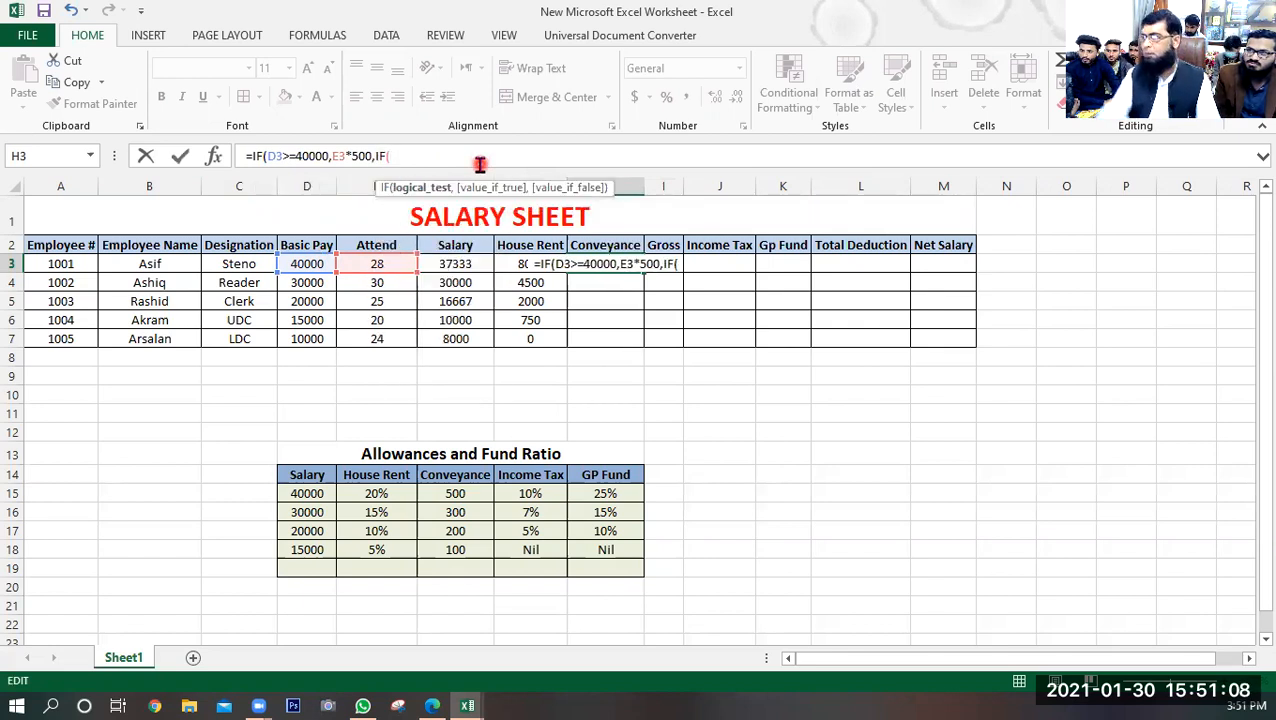
{"action": "left_click", "coordinate": [306, 263]}
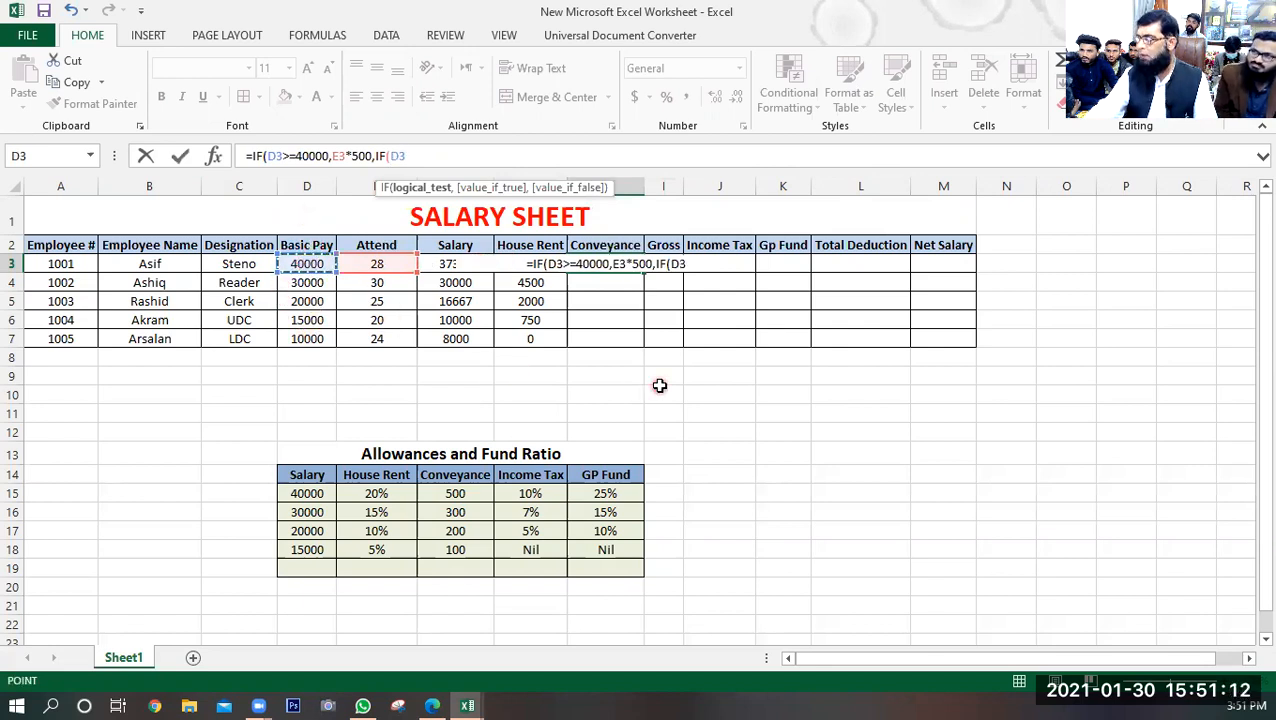
{"action": "type", "text": ">="}
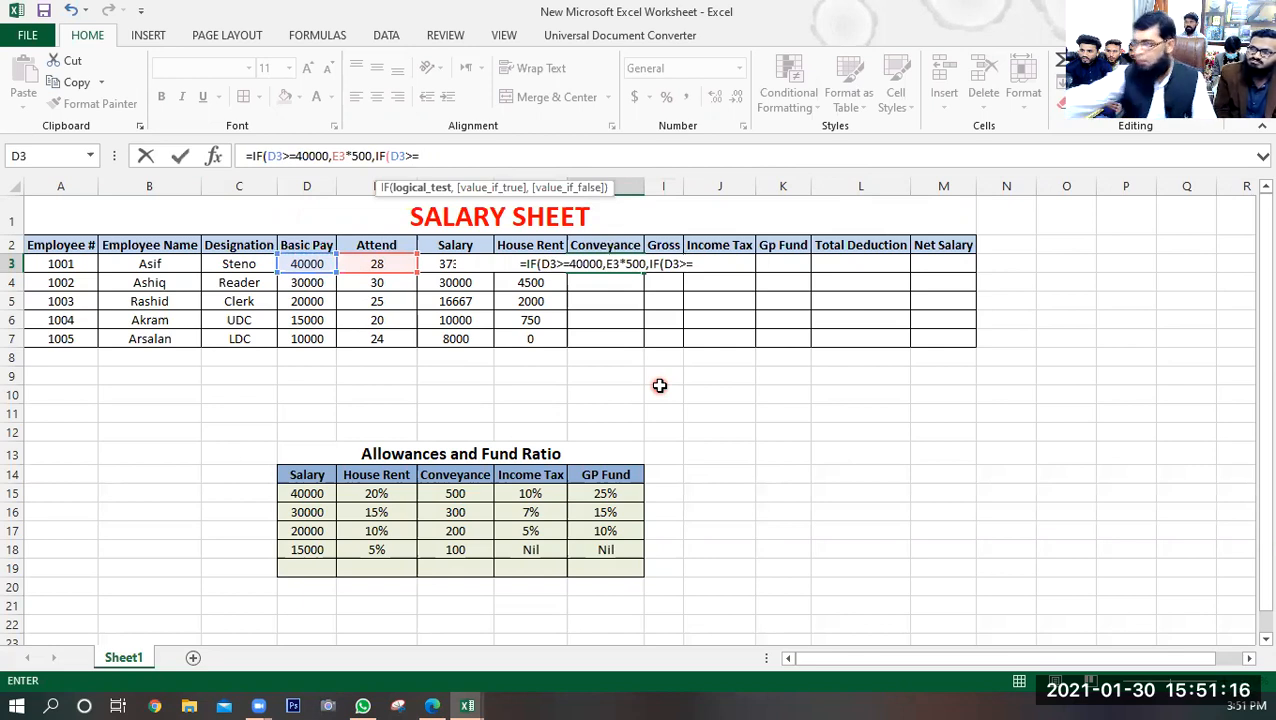
{"action": "type", "text": "30000"}
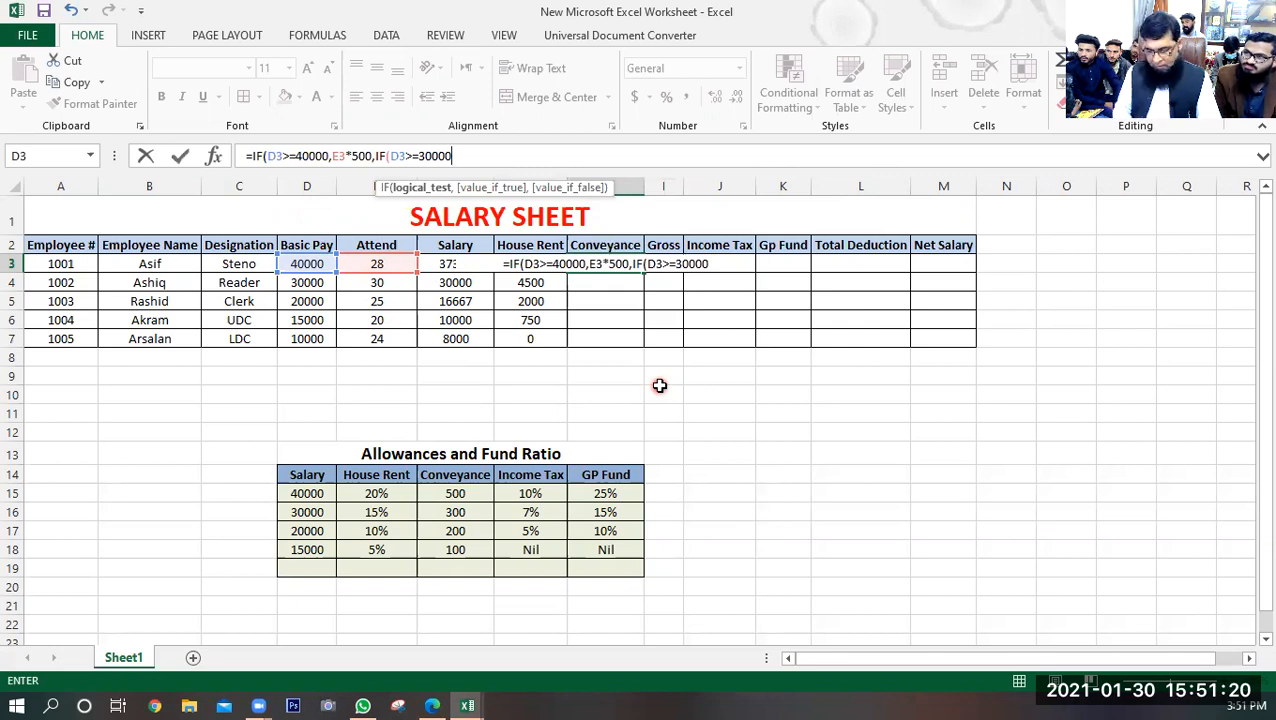
{"action": "type", "text": ","}
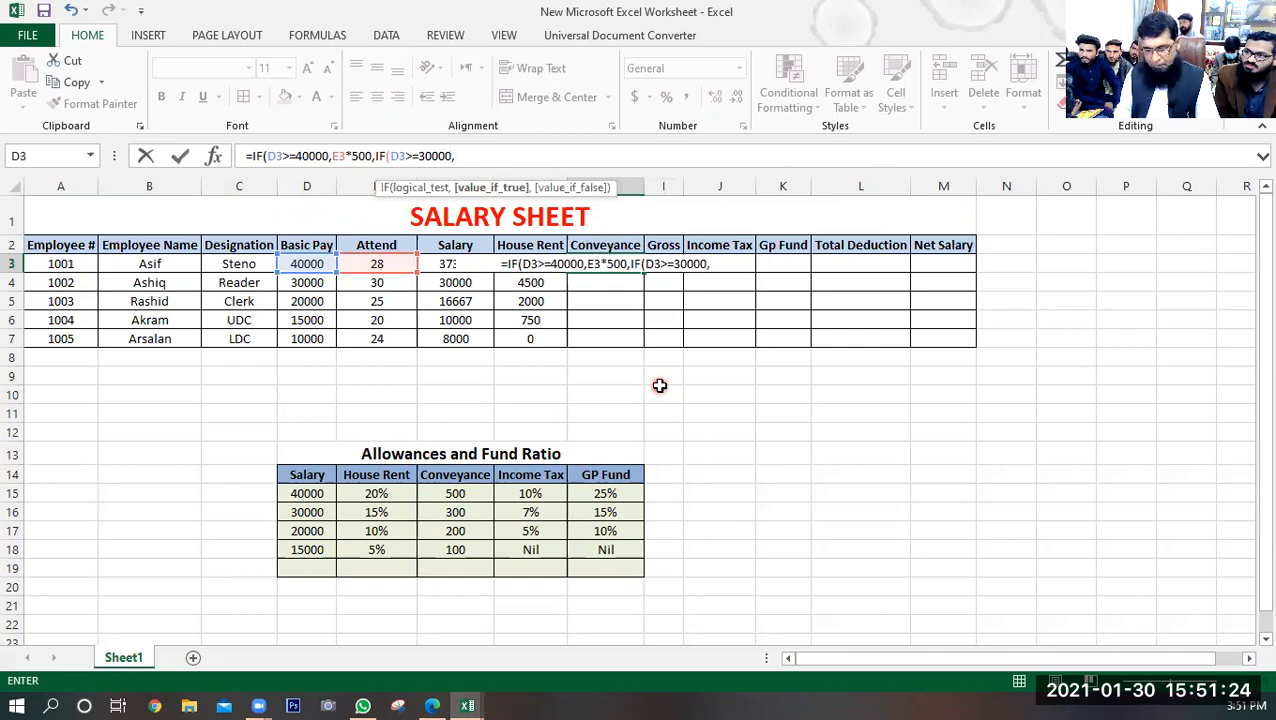
{"action": "type", "text": "e"}
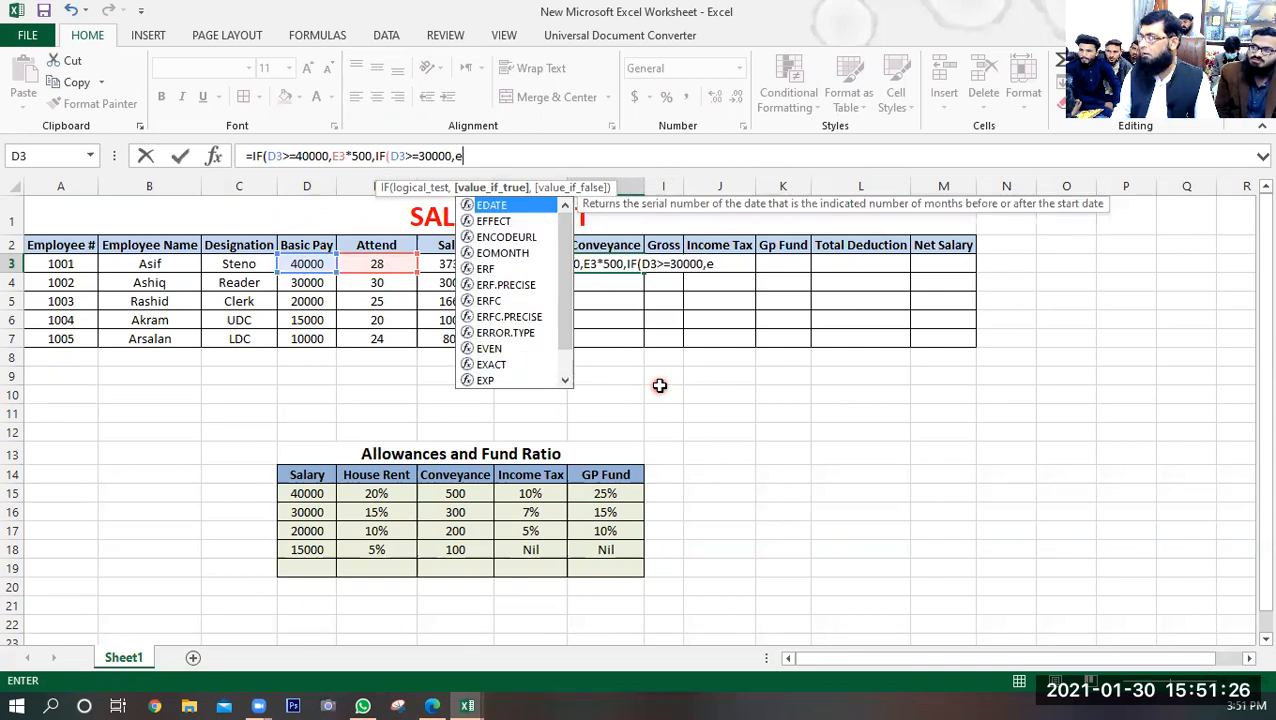
{"action": "left_click", "coordinate": [724, 262]}
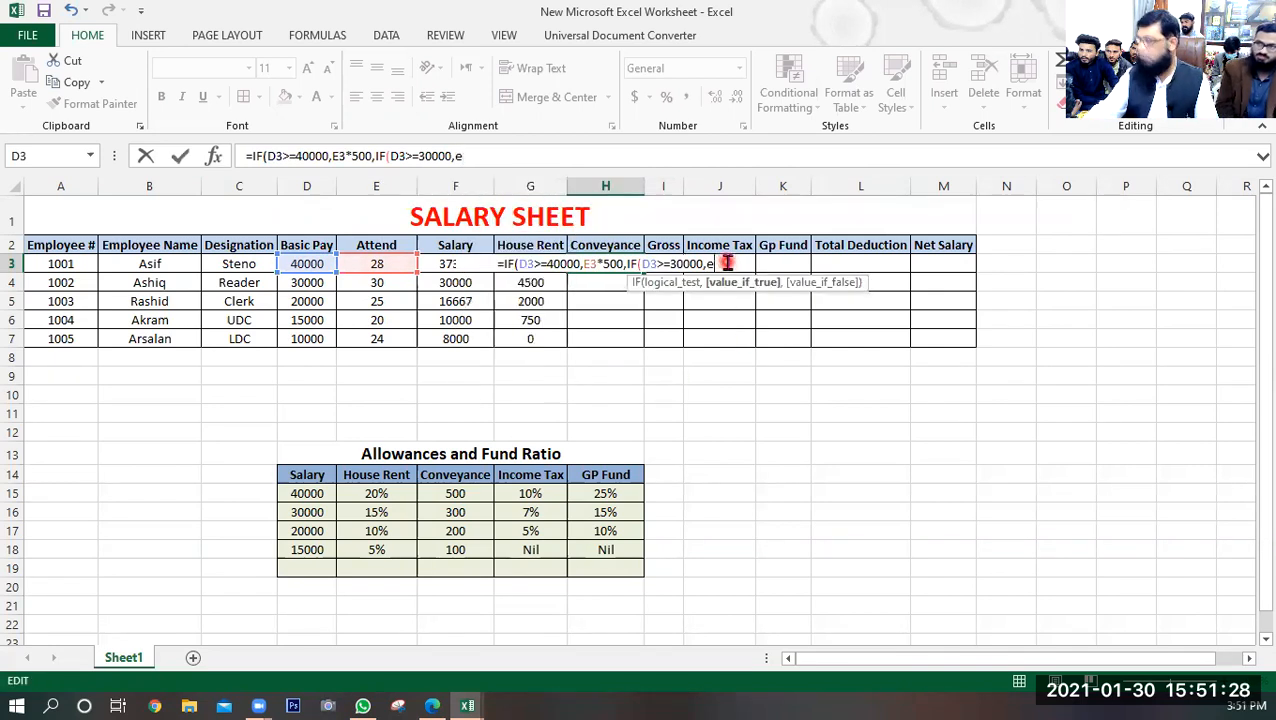
{"action": "type", "text": "3"}
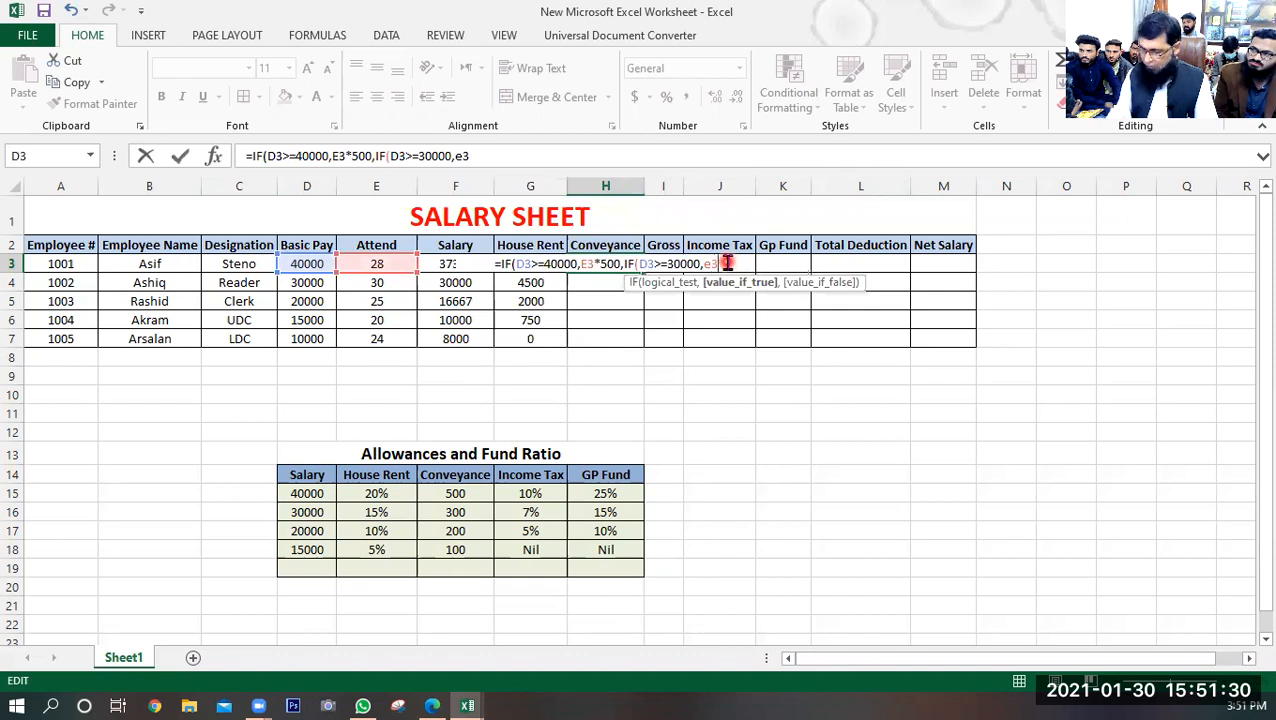
{"action": "type", "text": "*"}
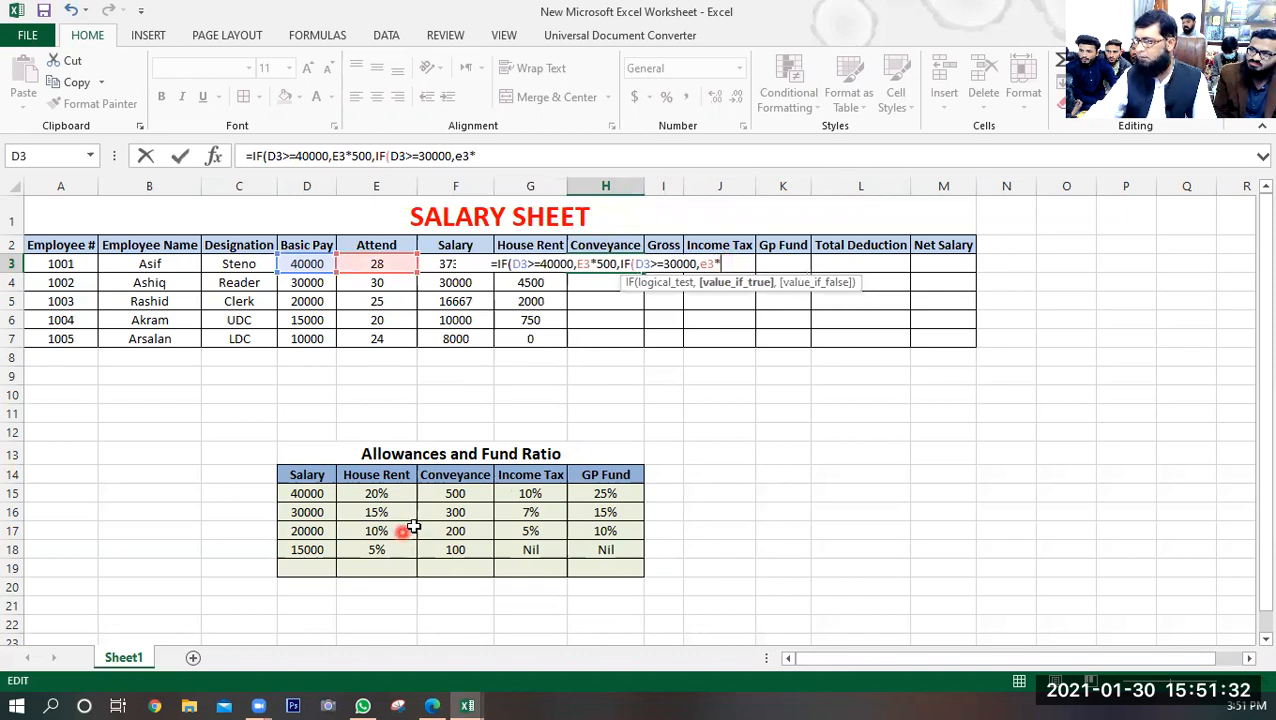
{"action": "type", "text": "300,"}
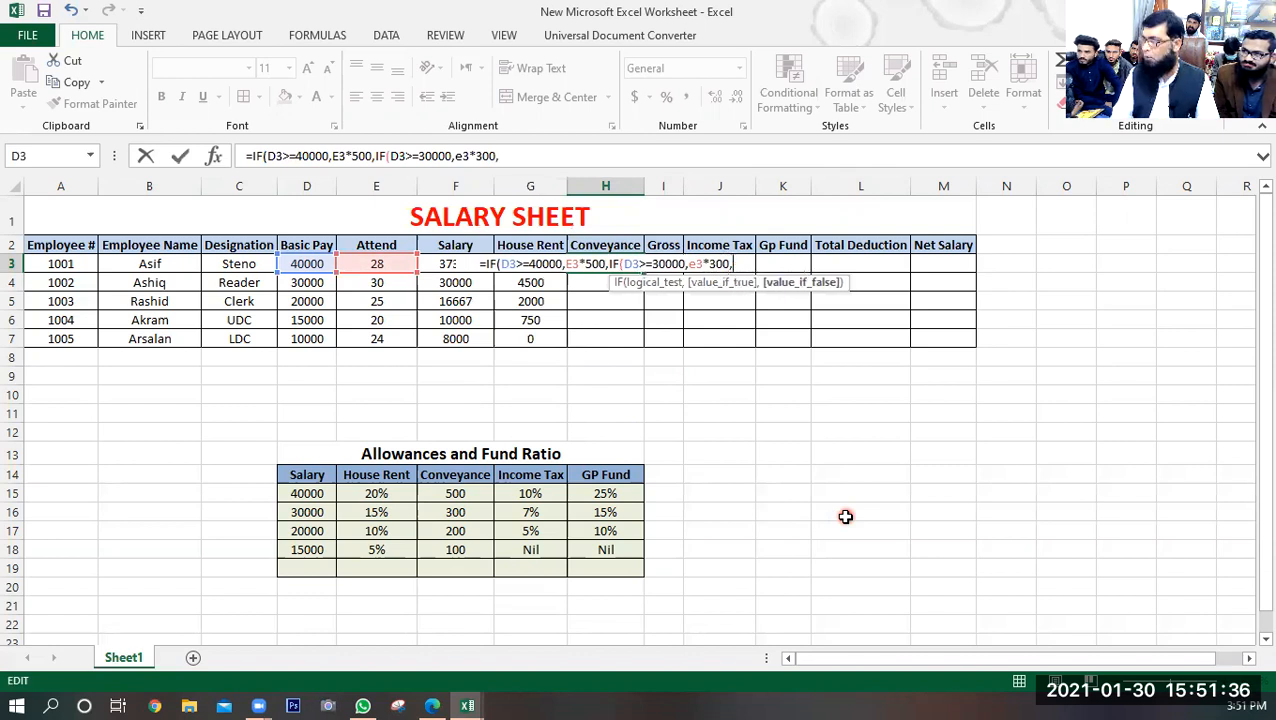
- Add a third nested IF to the H3 Conveyance formula that returns E3*200 when D3>=20000
{"action": "type", "text": "IF("}
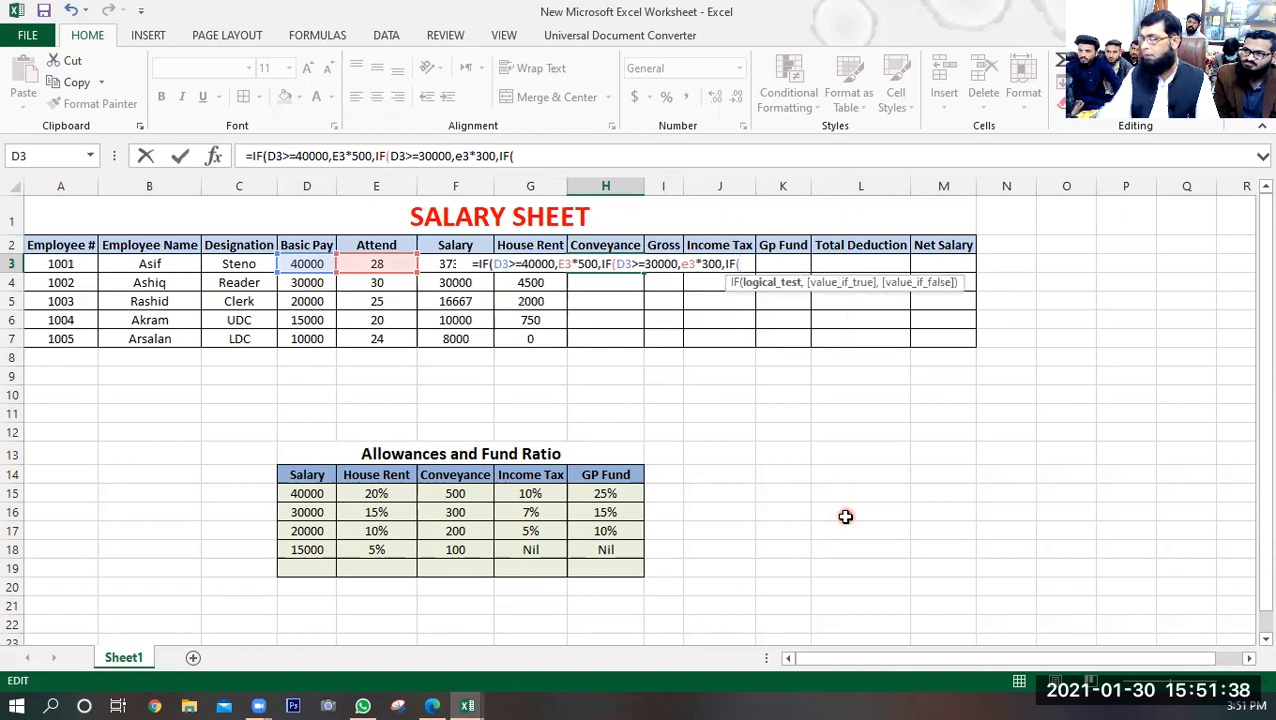
{"action": "left_click", "coordinate": [307, 264]}
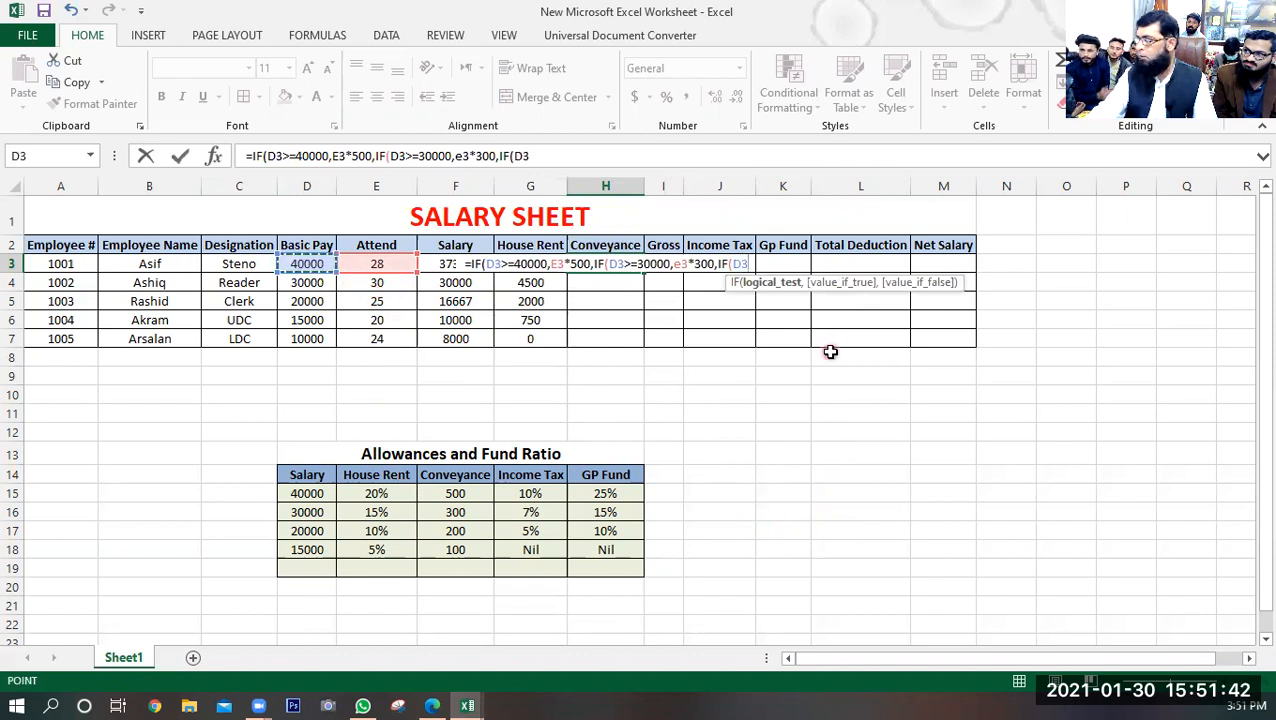
{"action": "type", "text": ">="}
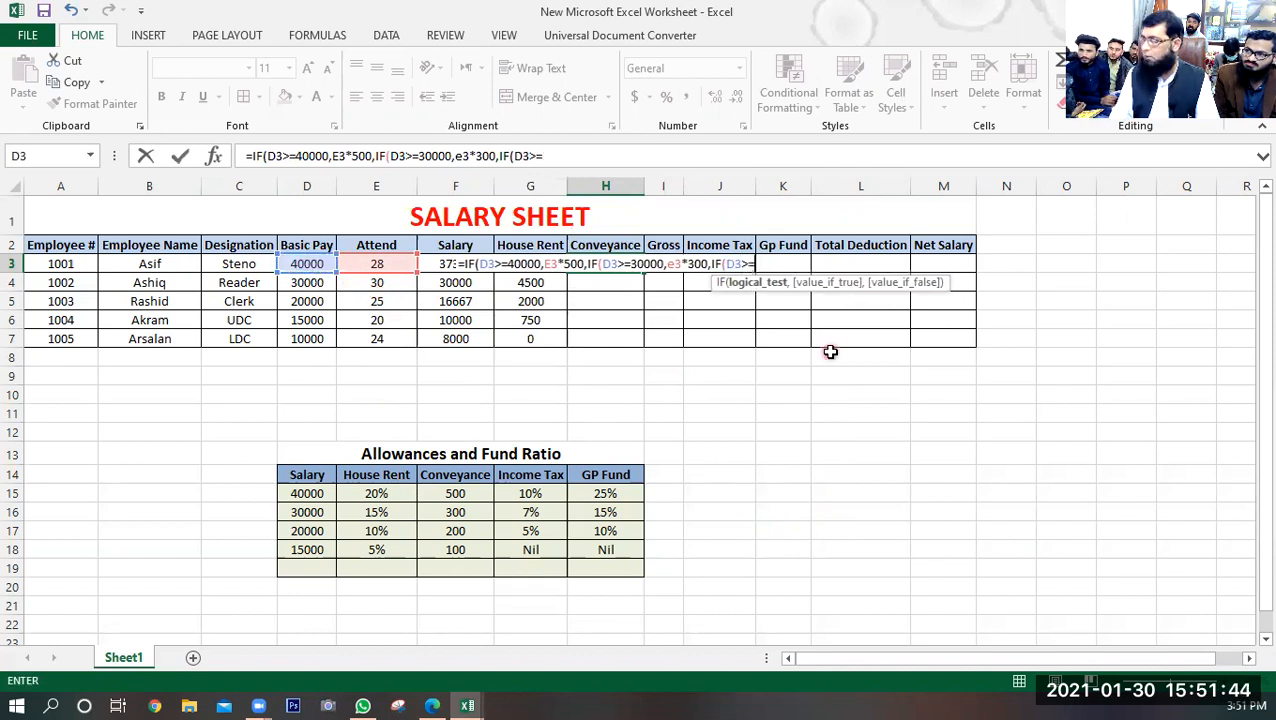
{"action": "type", "text": "2000"}
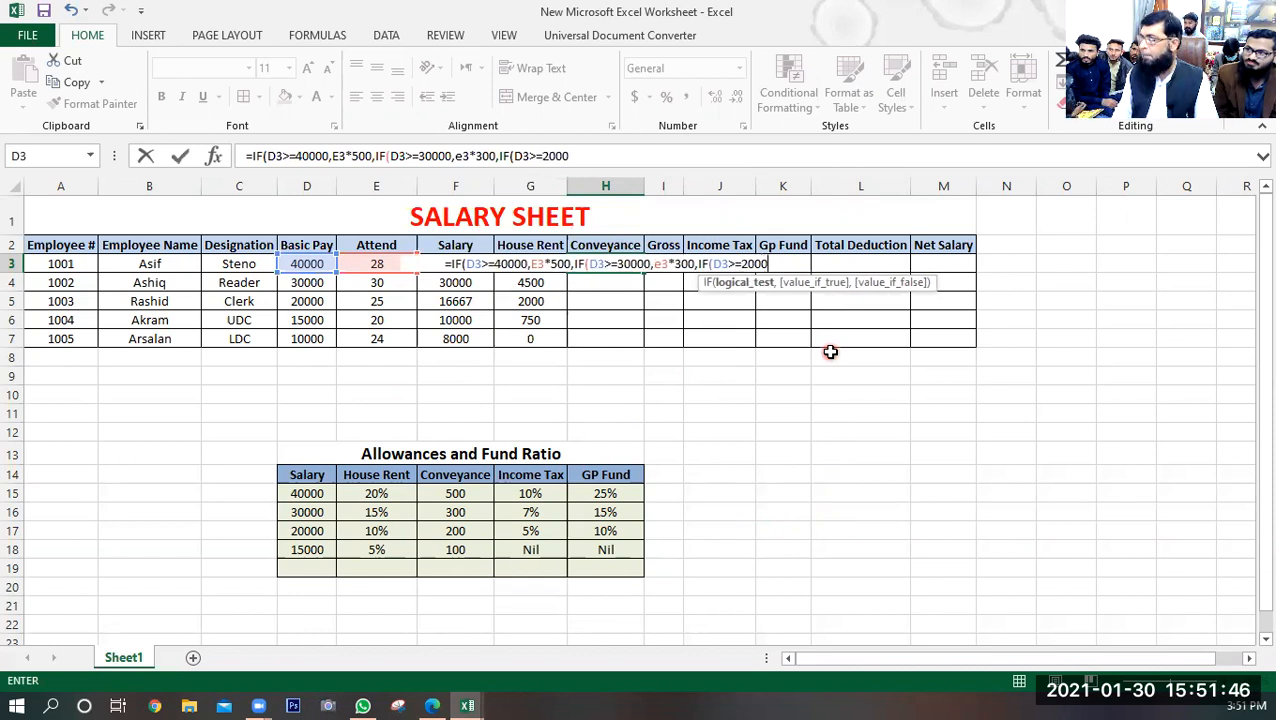
{"action": "type", "text": "0,e3"}
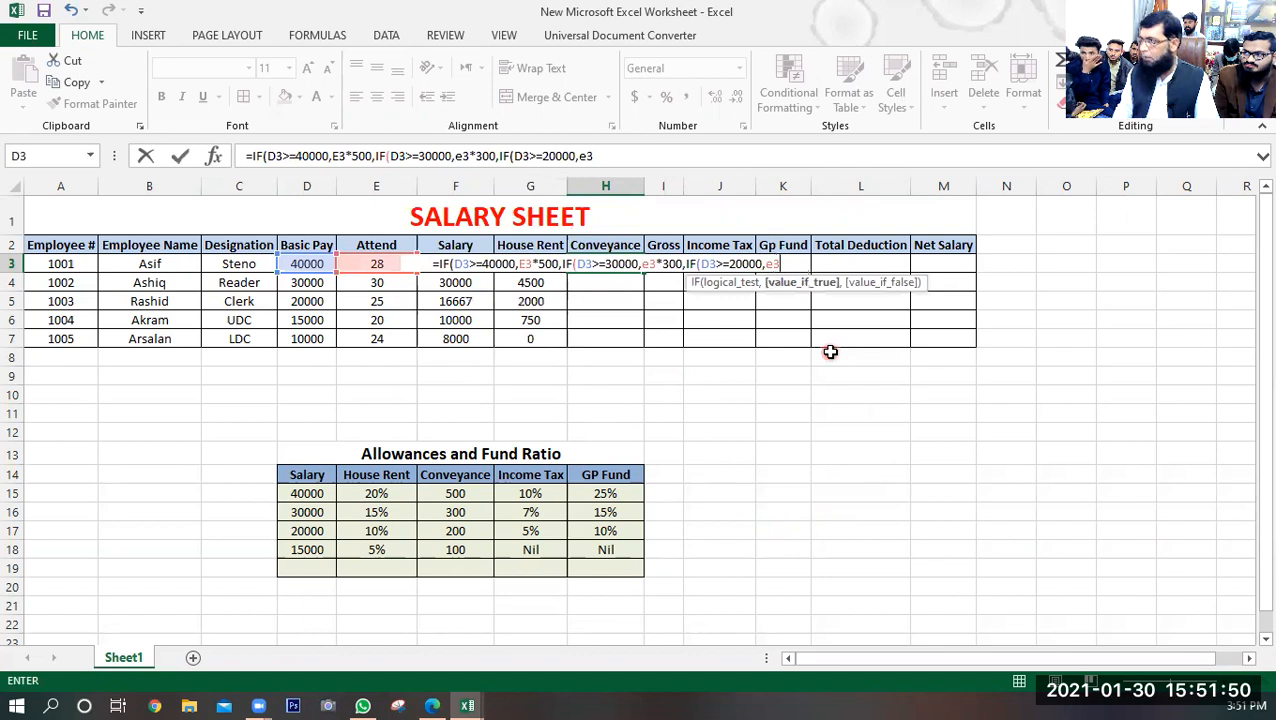
{"action": "type", "text": "*"}
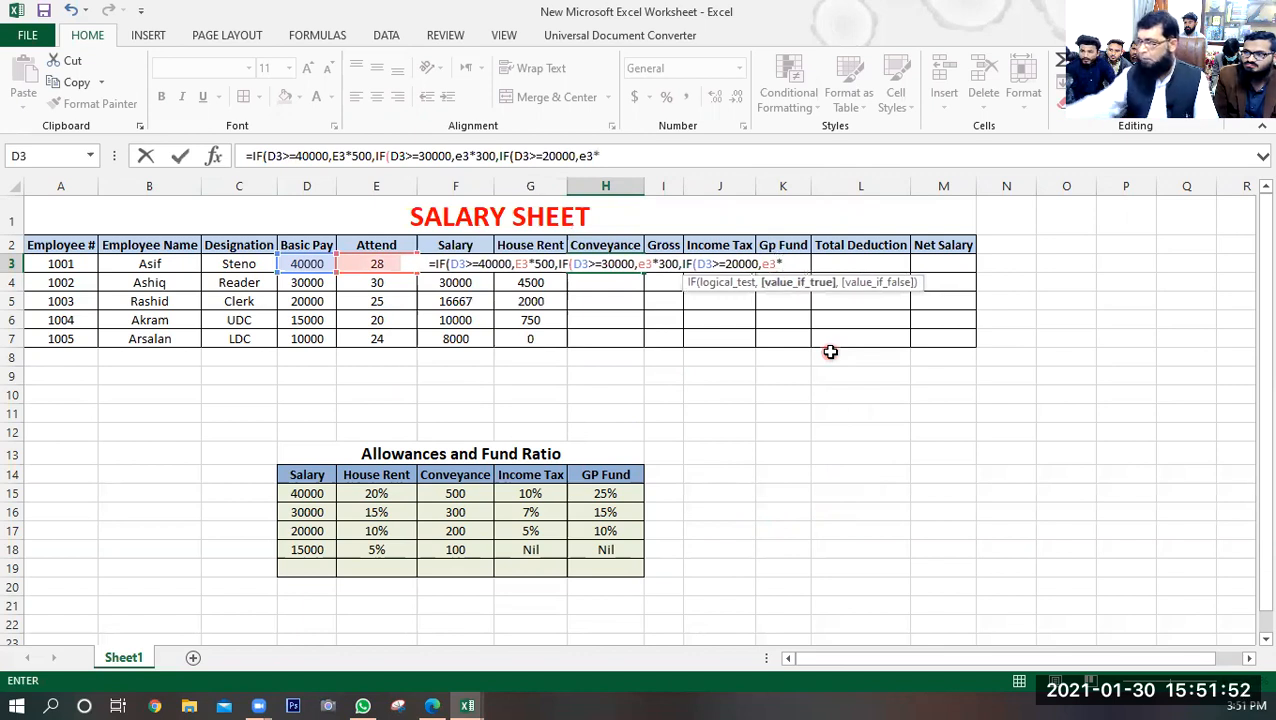
{"action": "type", "text": "200"}
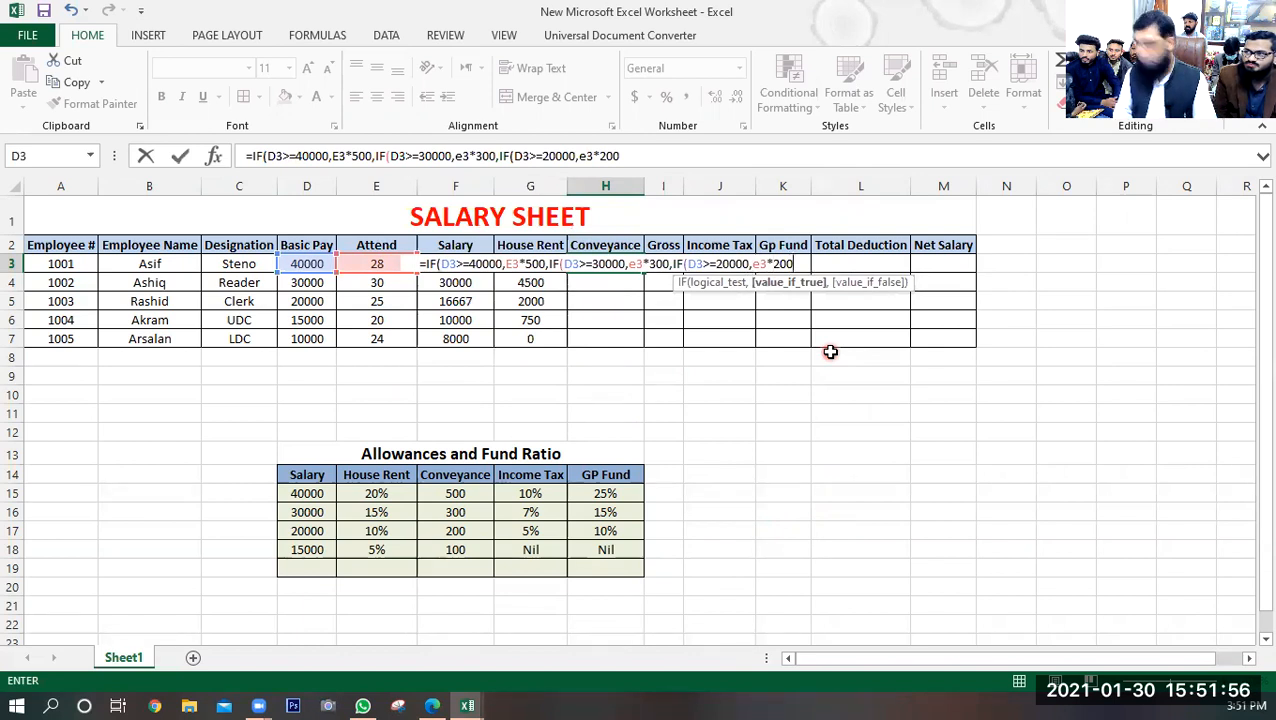
- Add a fourth IF to the H3 Conveyance formula that returns E3*100 when D3>=15000
{"action": "type", "text": ",IF("}
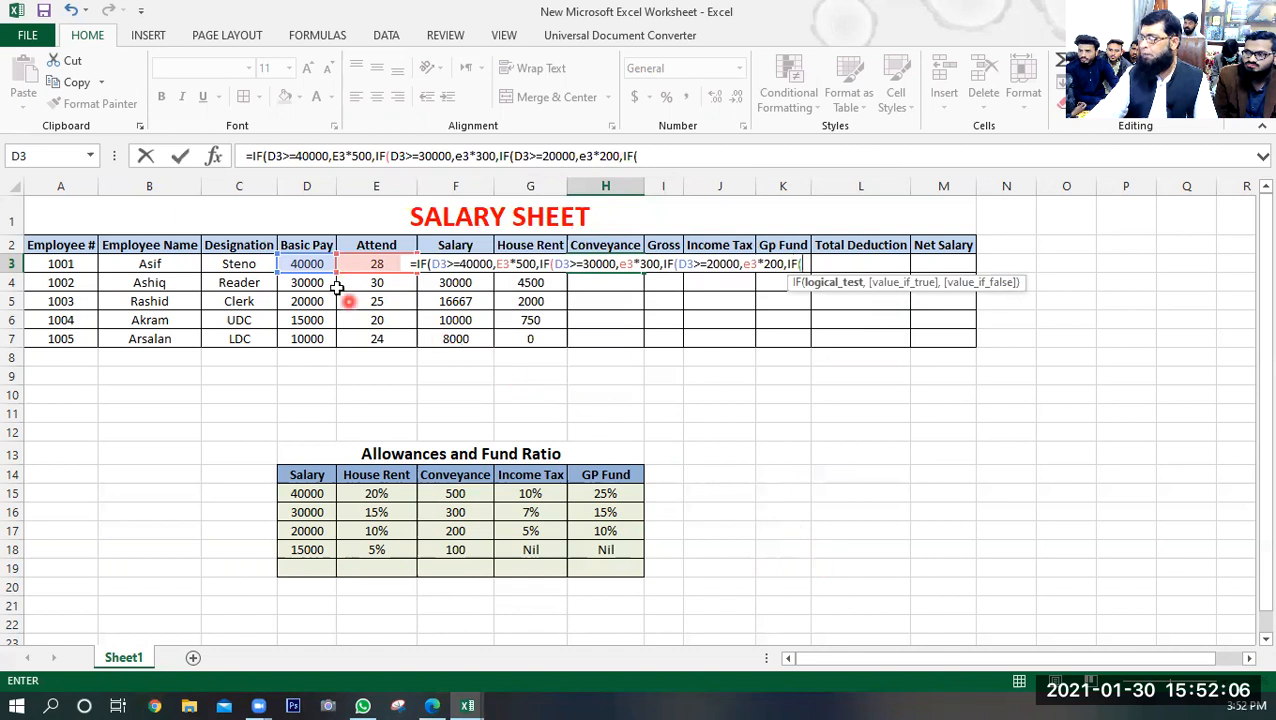
{"action": "left_click", "coordinate": [307, 265]}
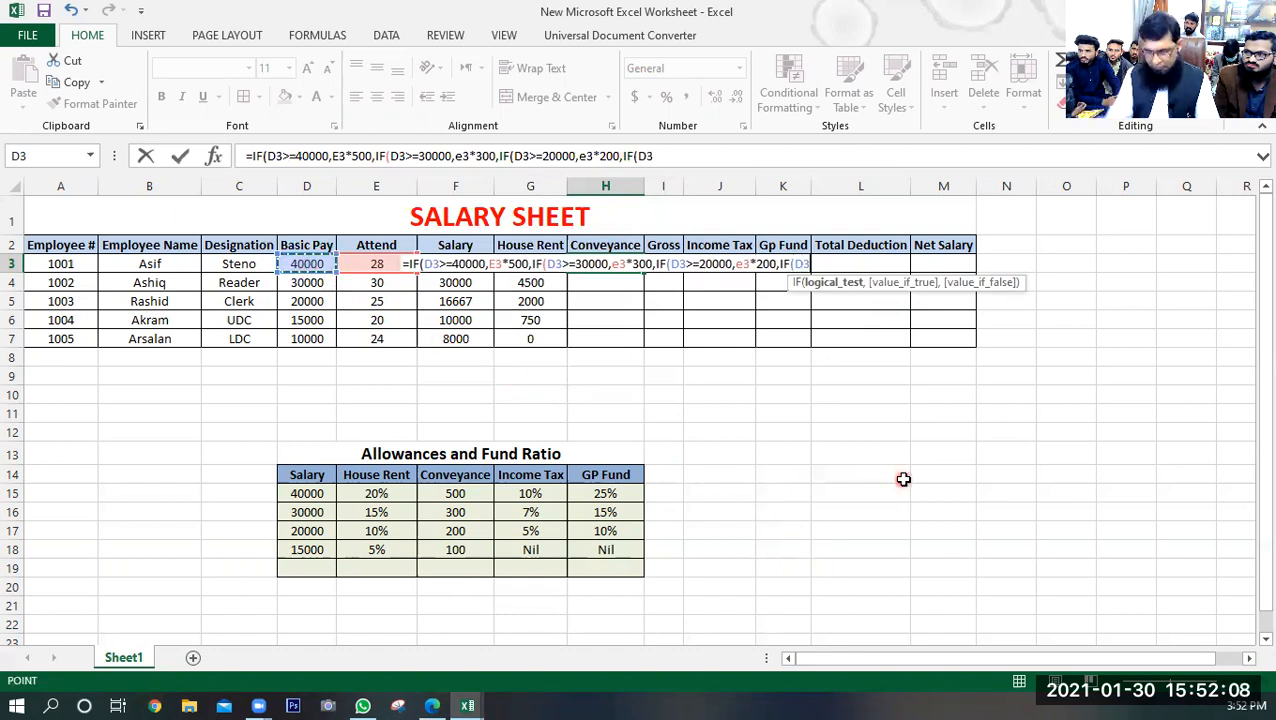
{"action": "type", "text": ">="}
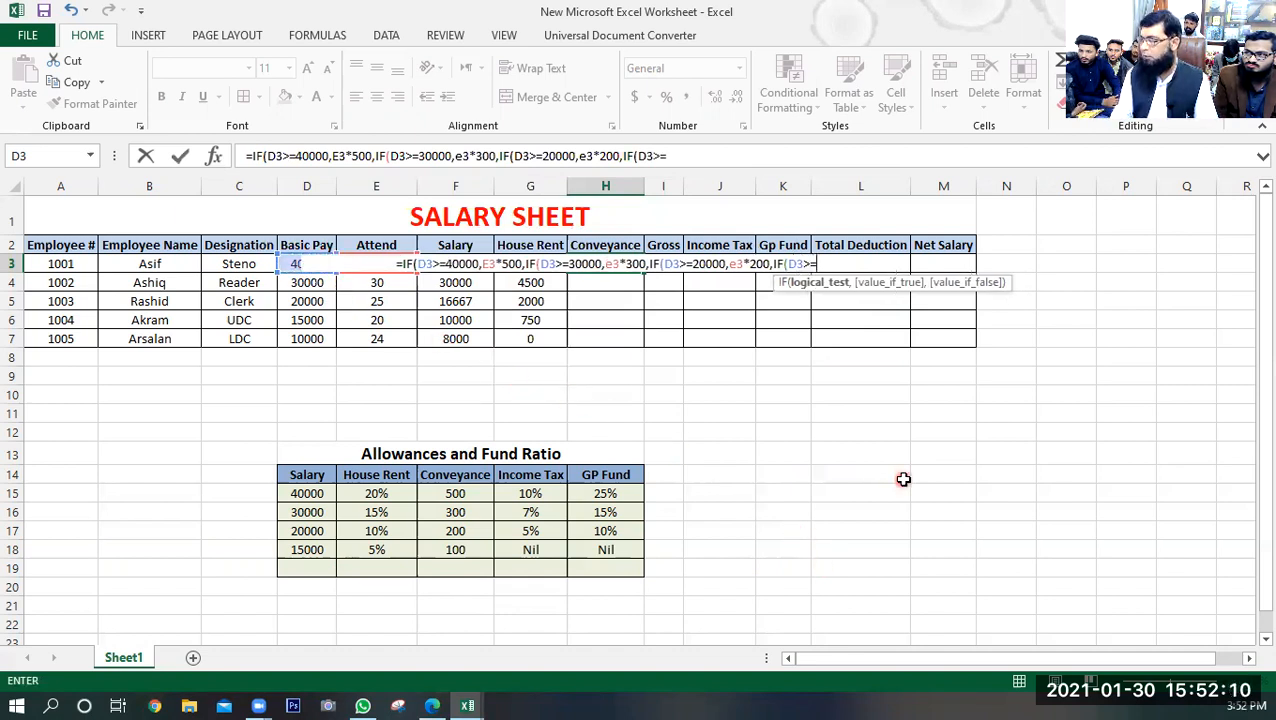
{"action": "type", "text": "1500"}
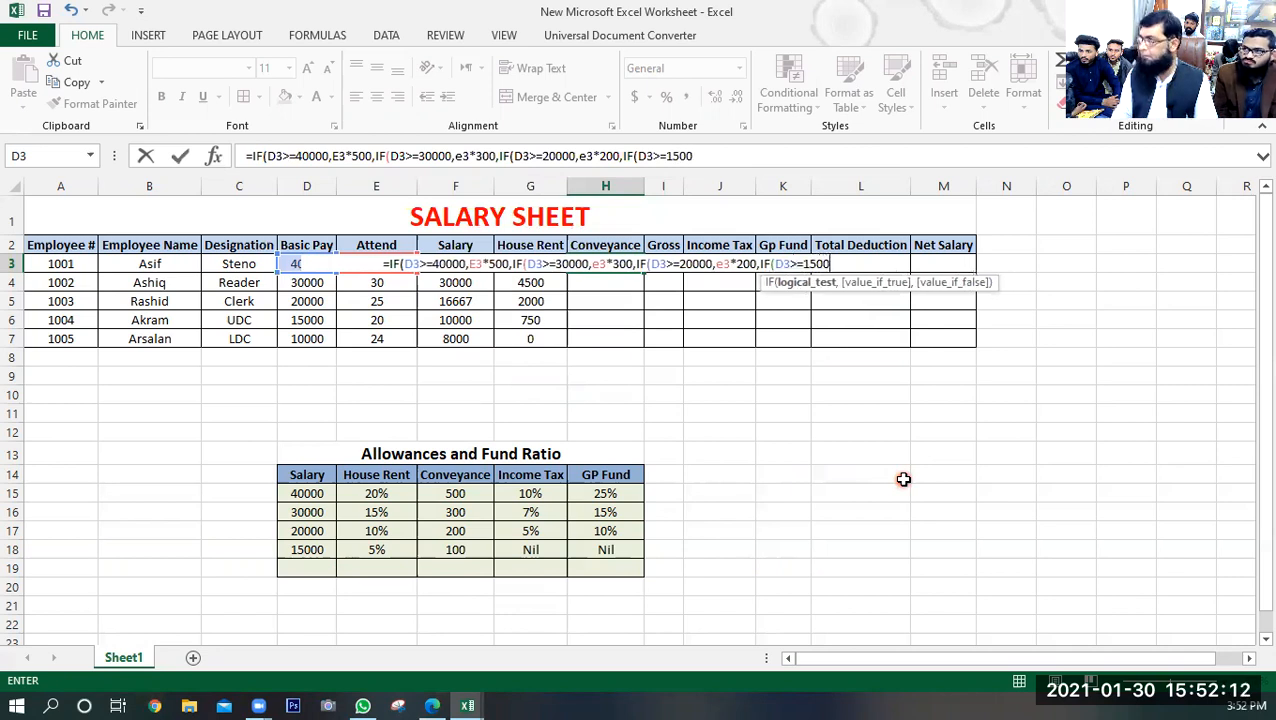
{"action": "type", "text": "0,"}
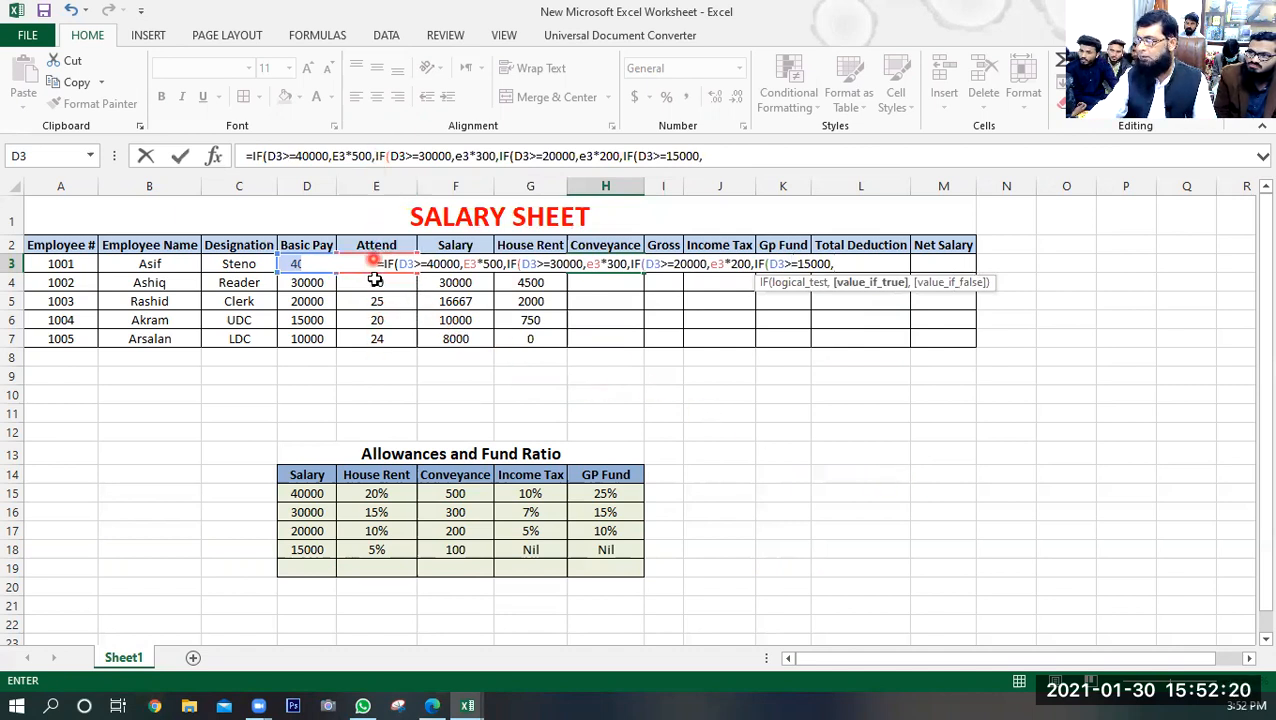
{"action": "type", "text": "e3"}
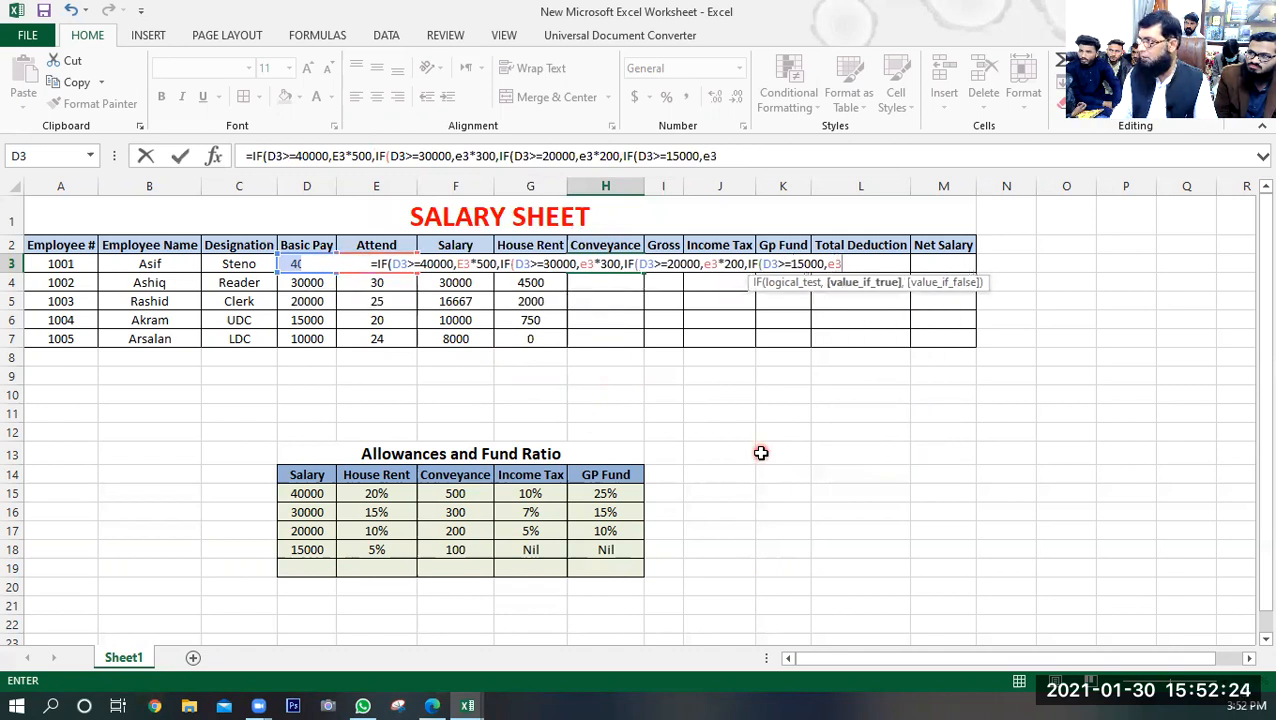
{"action": "type", "text": "*"}
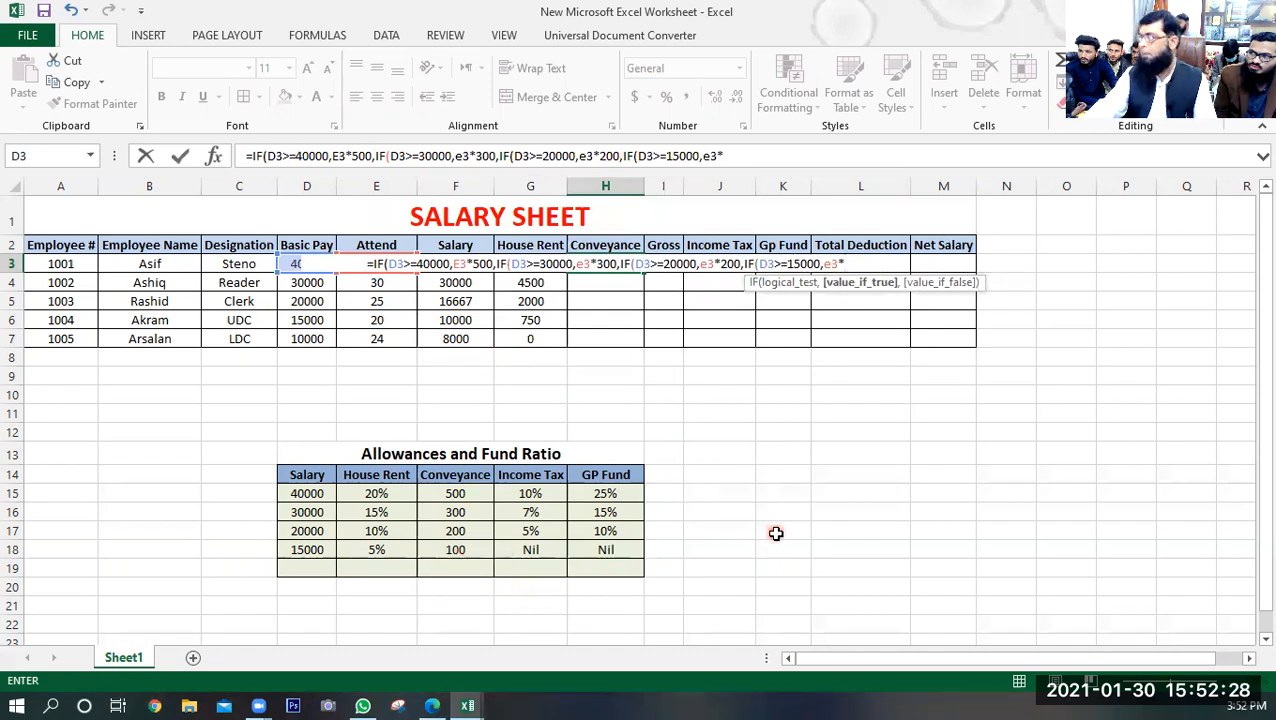
{"action": "type", "text": "100"}
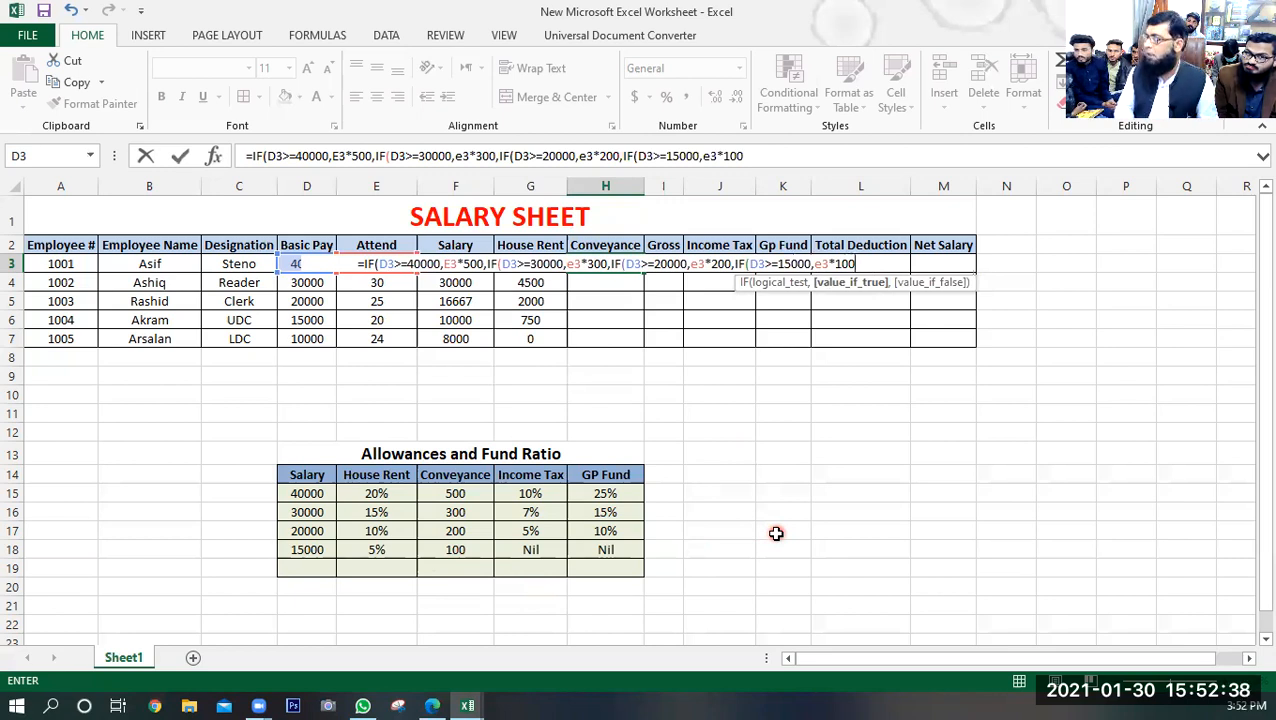
- Finish the H3 Conveyance formula with 0 as the final false value, close all four IFs and enter it
{"action": "type", "text": ","}
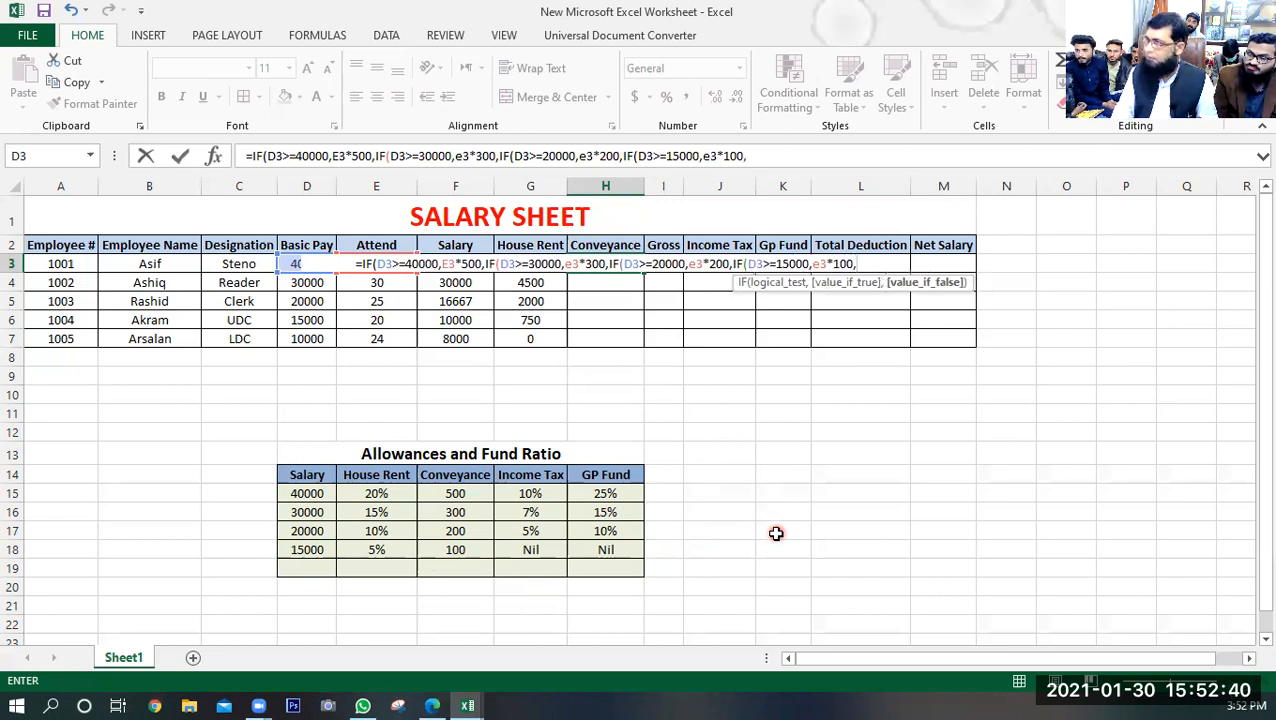
{"action": "type", "text": "0"}
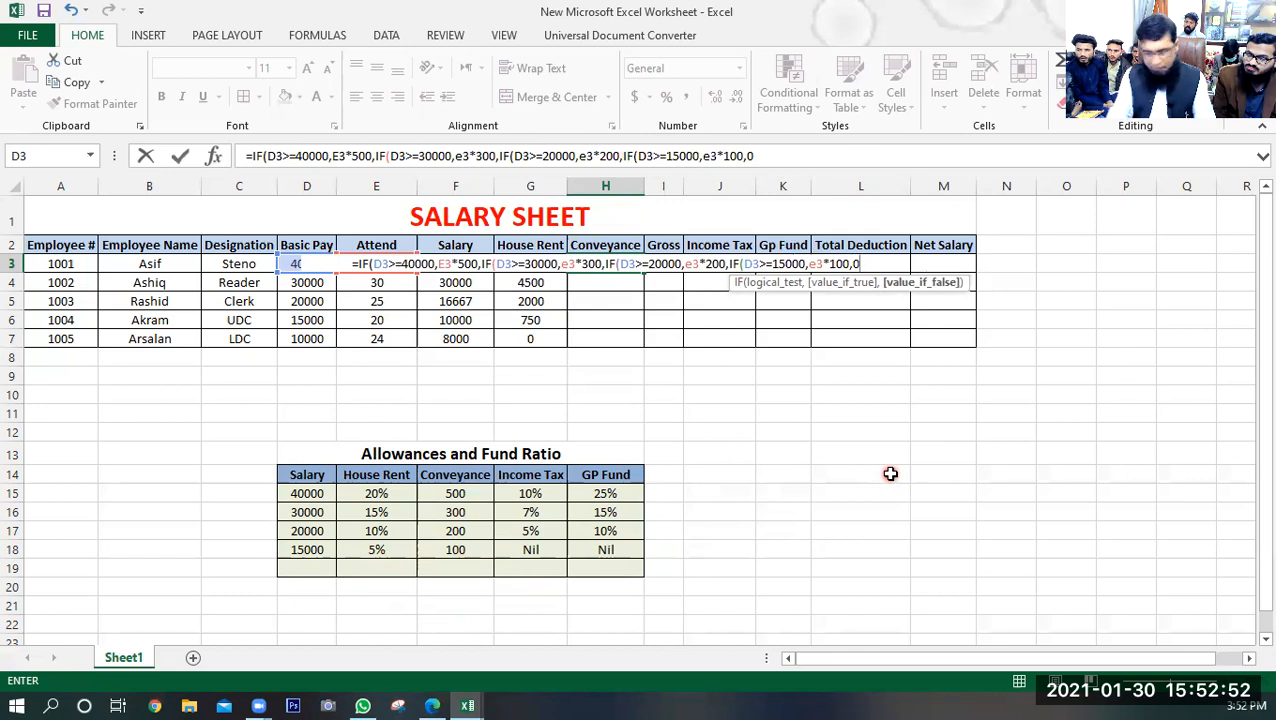
{"action": "type", "text": ")))"}
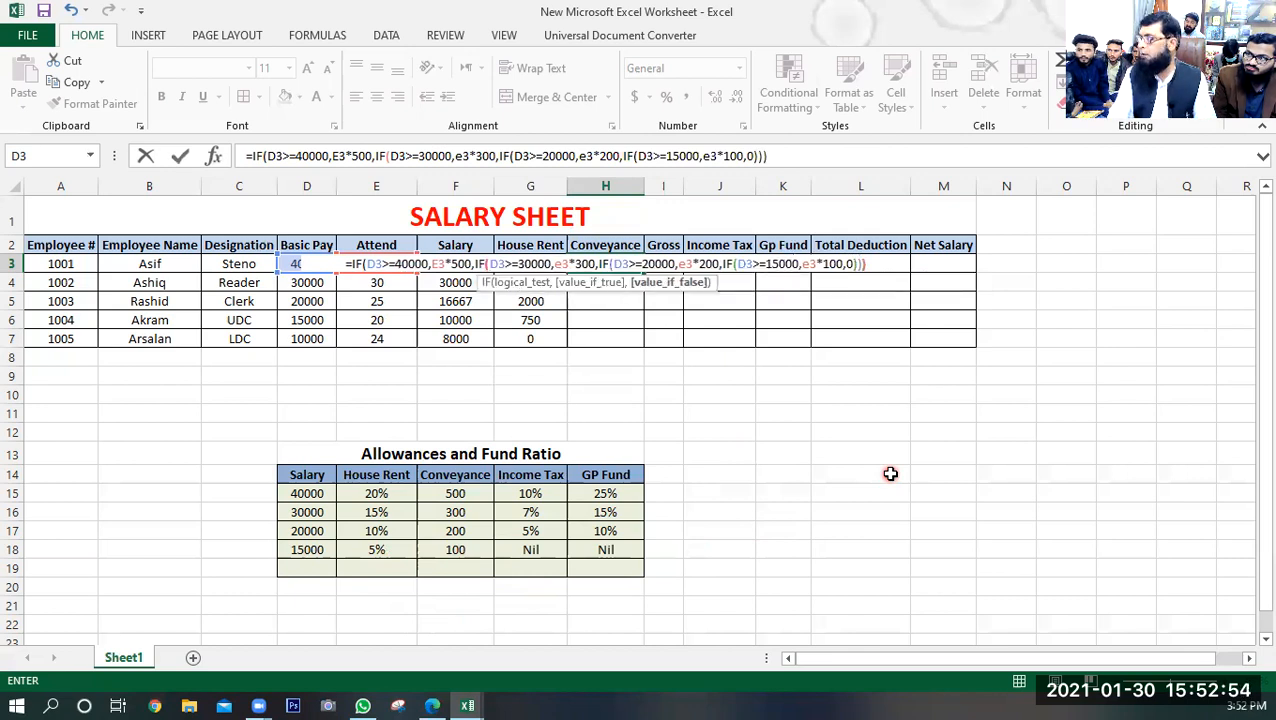
{"action": "type", "text": ")"}
{"action": "key", "text": "Return"}
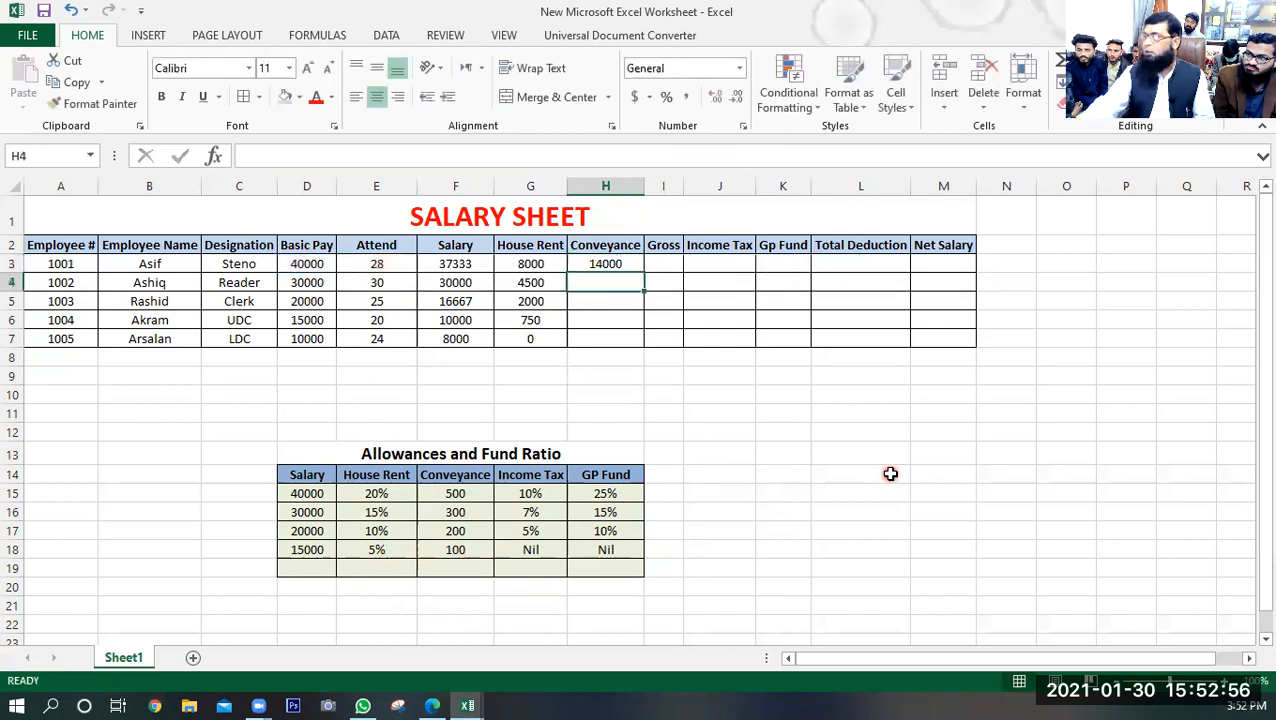
- Copy the Conveyance formula from H3 down through H7
{"action": "left_click", "coordinate": [614, 264]}
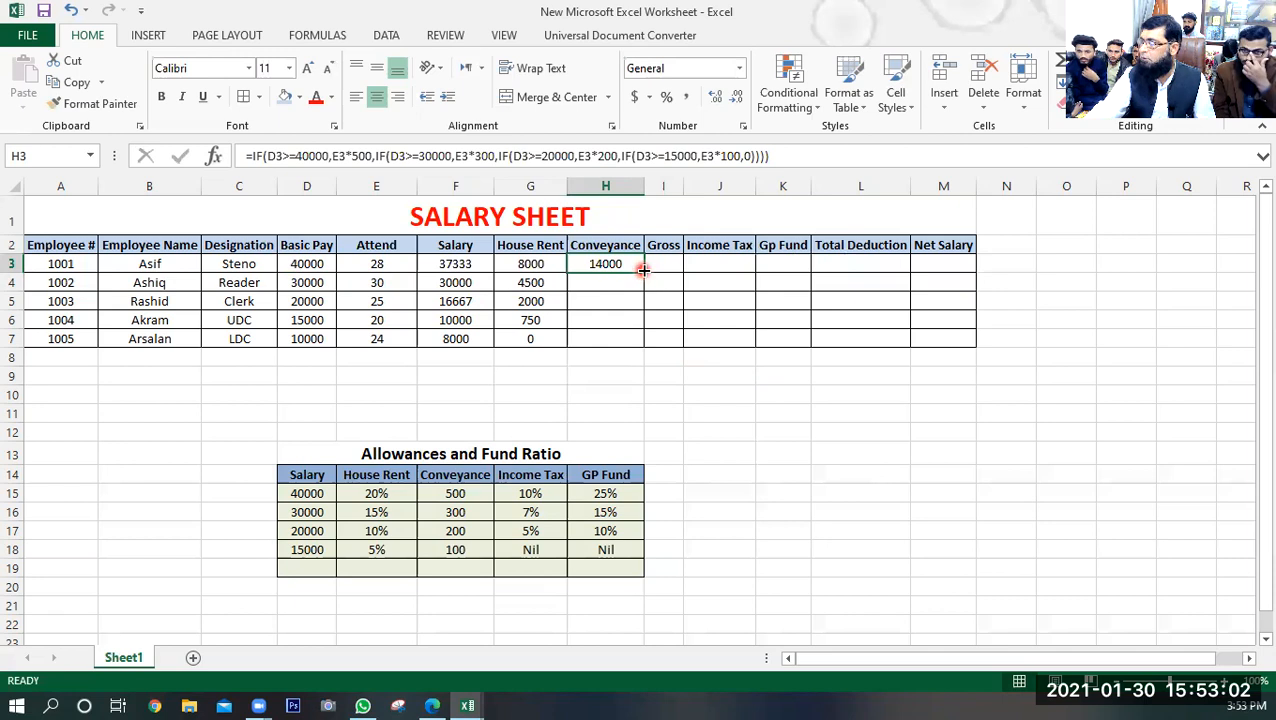
{"action": "left_click_drag", "start_coordinate": [643, 270], "coordinate": [643, 270]}
{"action": "left_click_drag", "start_coordinate": [643, 269], "coordinate": [644, 340]}
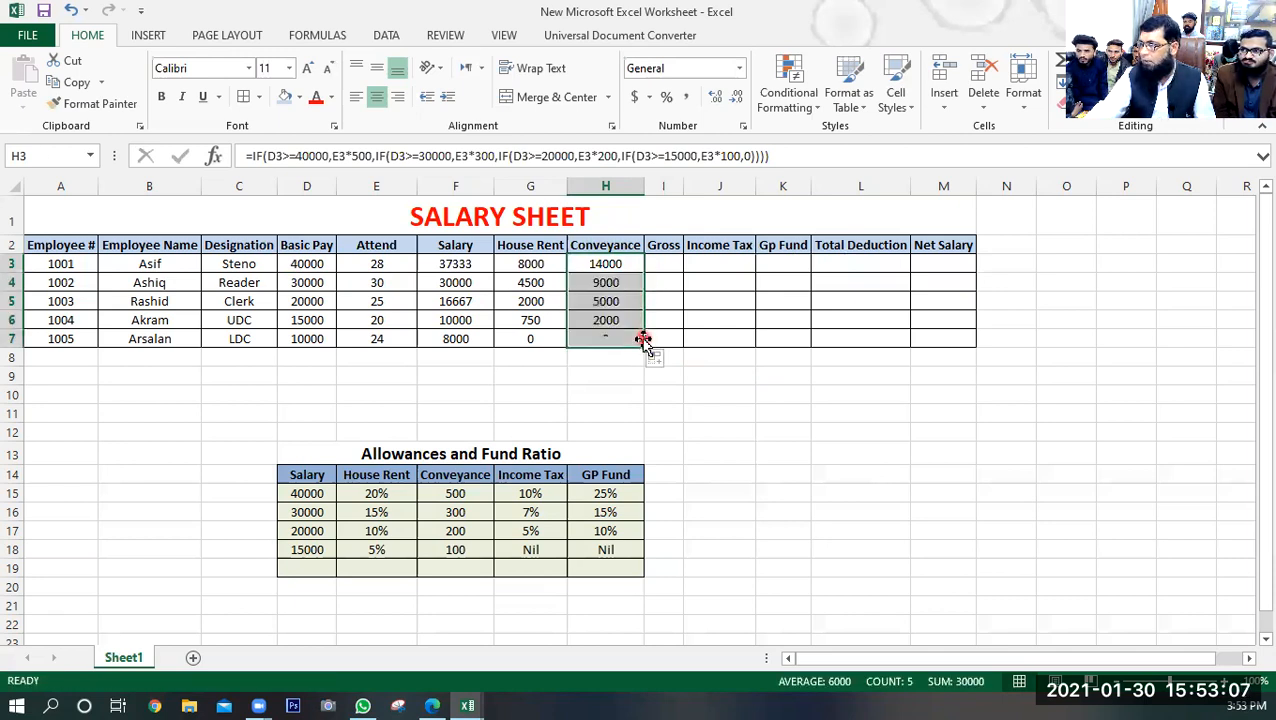
- Widen the Gross column slightly and fill I3:I7 with the sum of Salary, House Rent and Conveyance, using =SUM(F3:H3) in I3
{"action": "left_click", "coordinate": [667, 263]}
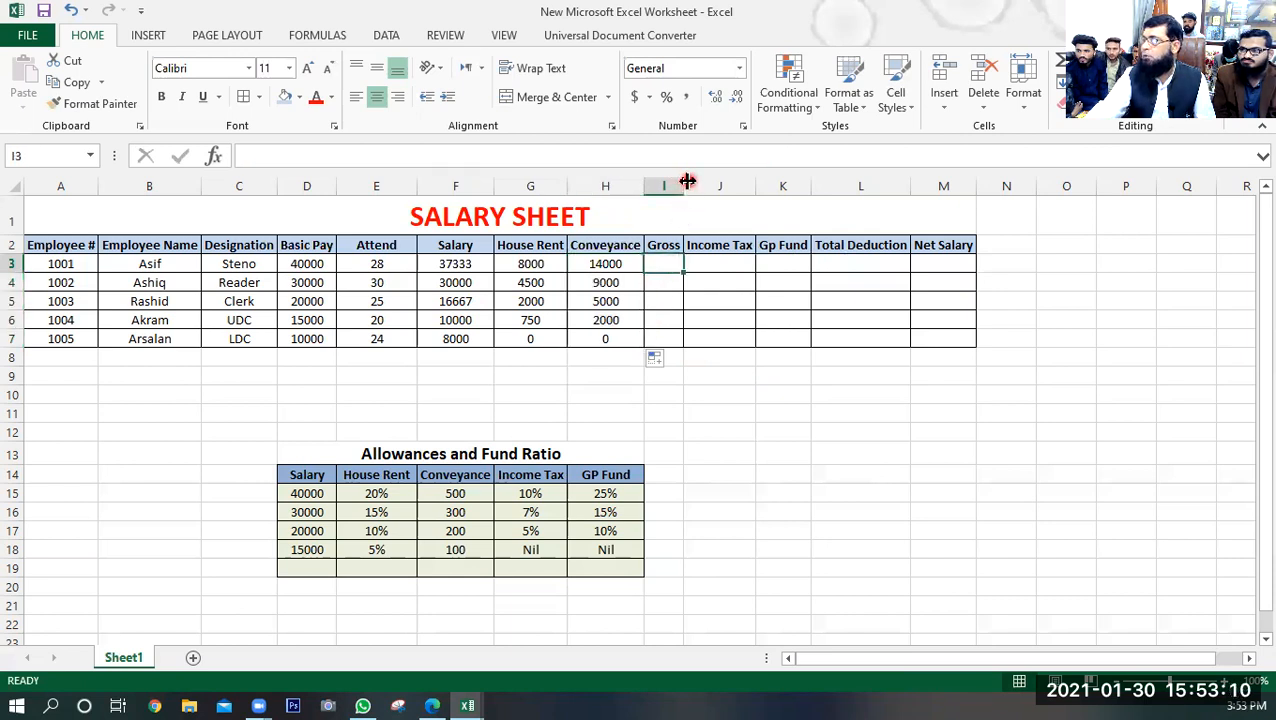
{"action": "left_click_drag", "start_coordinate": [684, 184], "coordinate": [700, 186]}
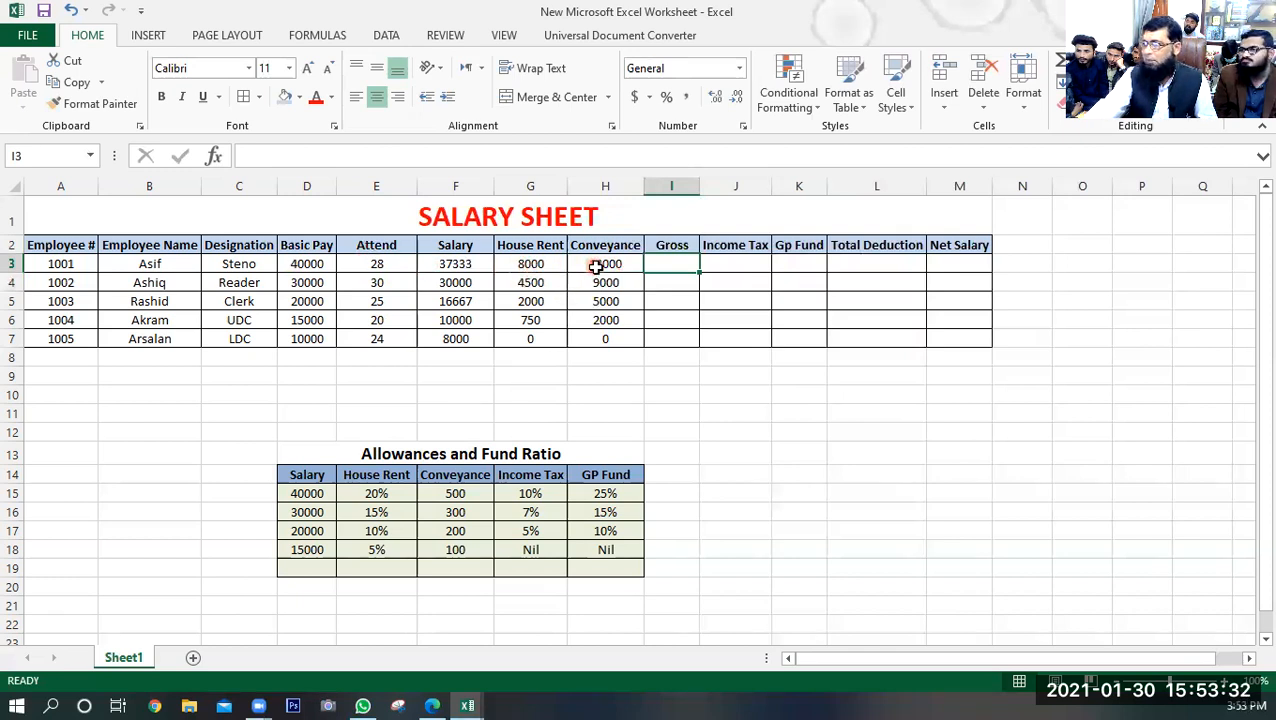
{"action": "left_click", "coordinate": [676, 270]}
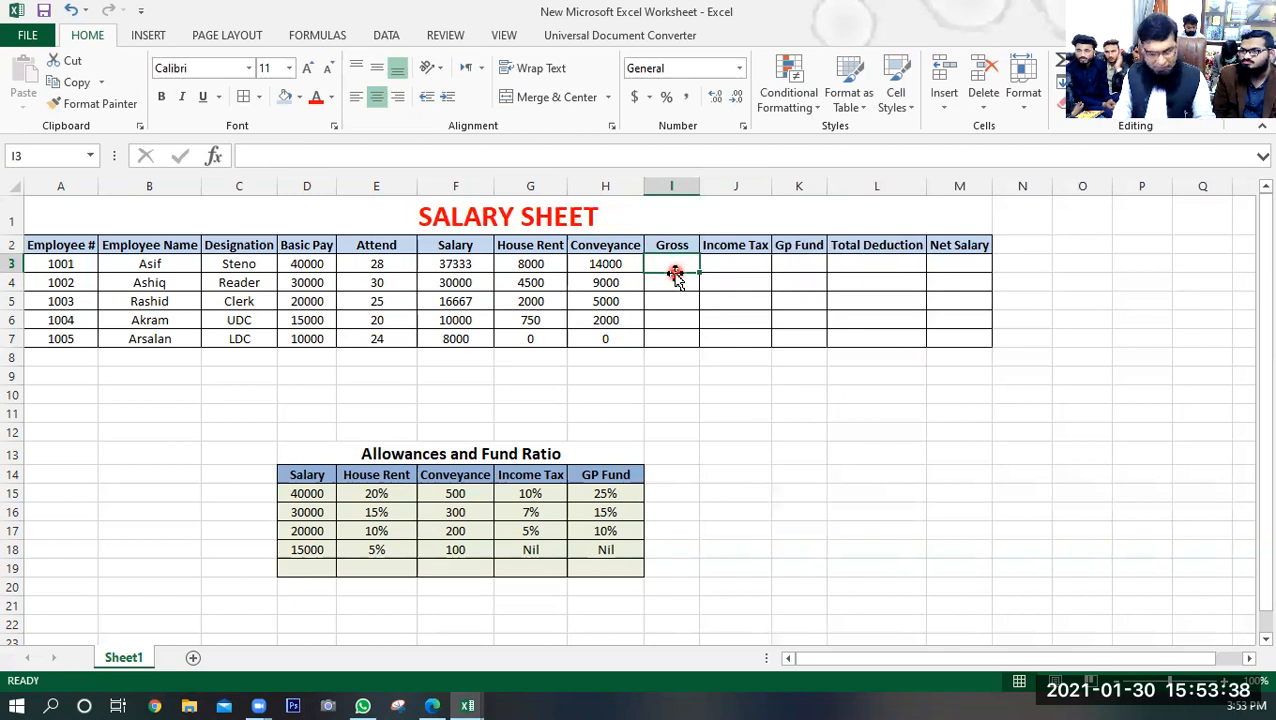
{"action": "key", "text": "alt+equal"}
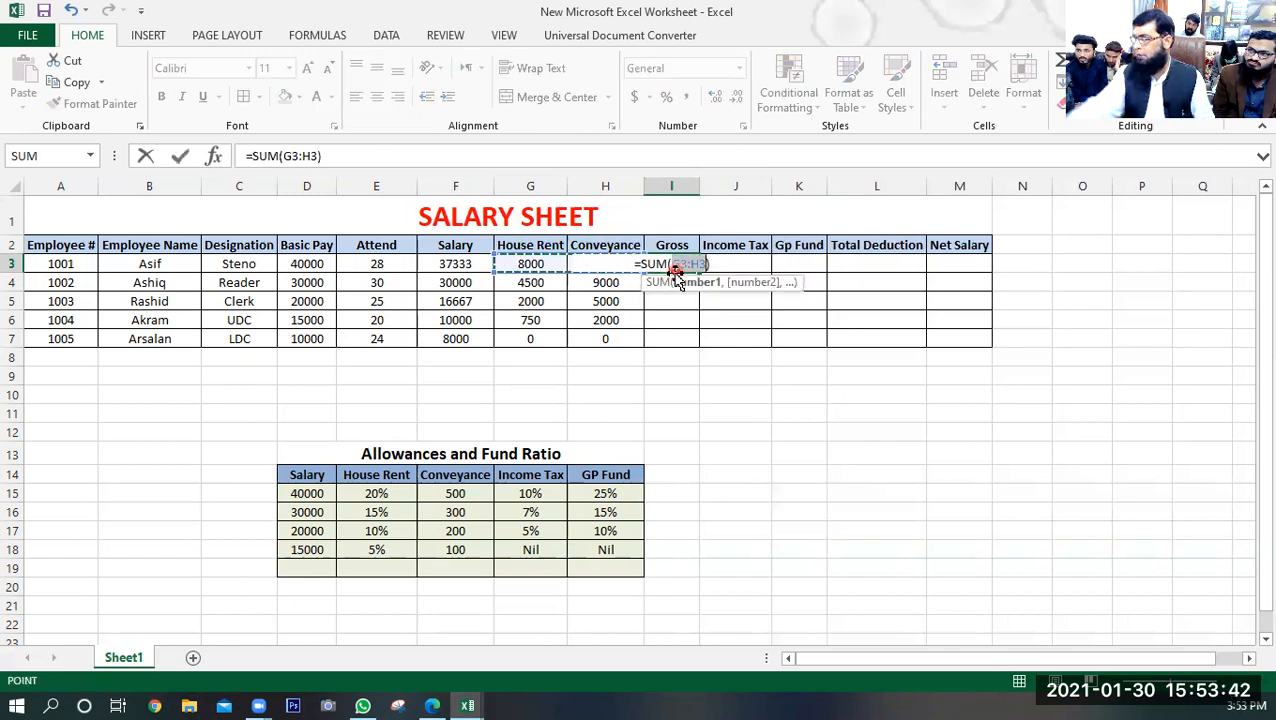
{"action": "left_click_drag", "start_coordinate": [455, 264], "coordinate": [599, 264]}
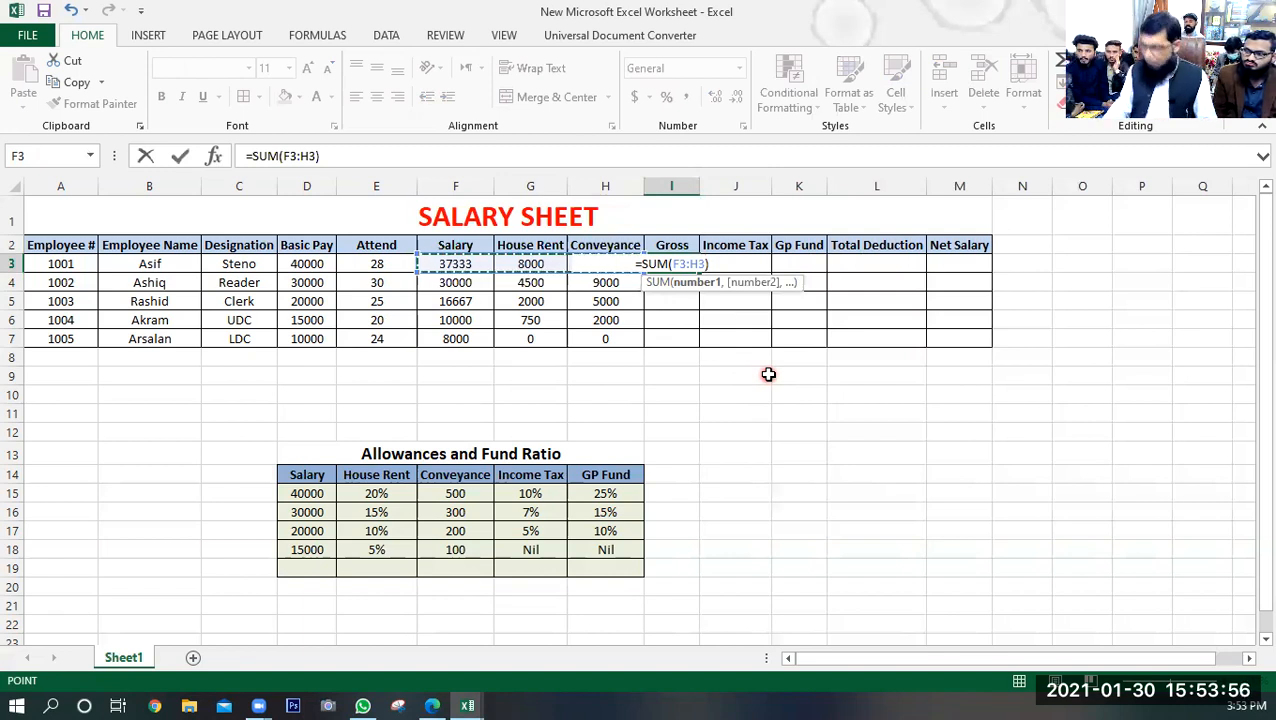
{"action": "key", "text": "Return"}
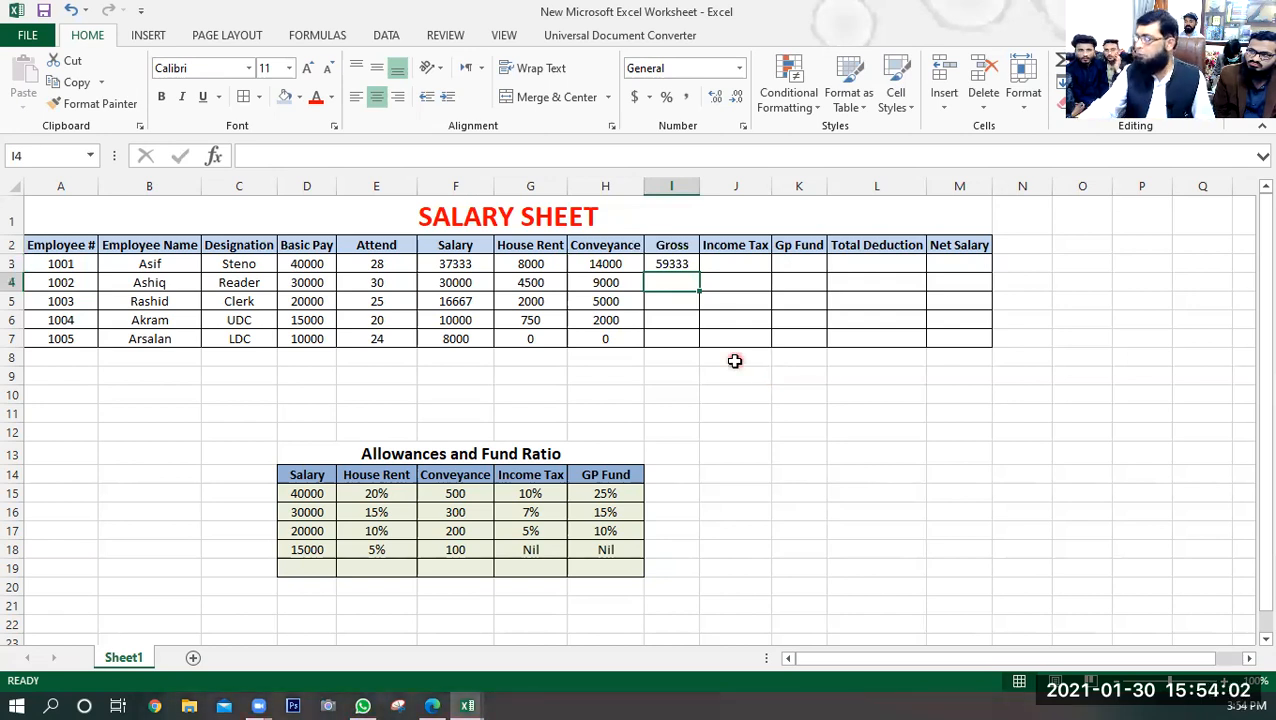
{"action": "left_click", "coordinate": [688, 265]}
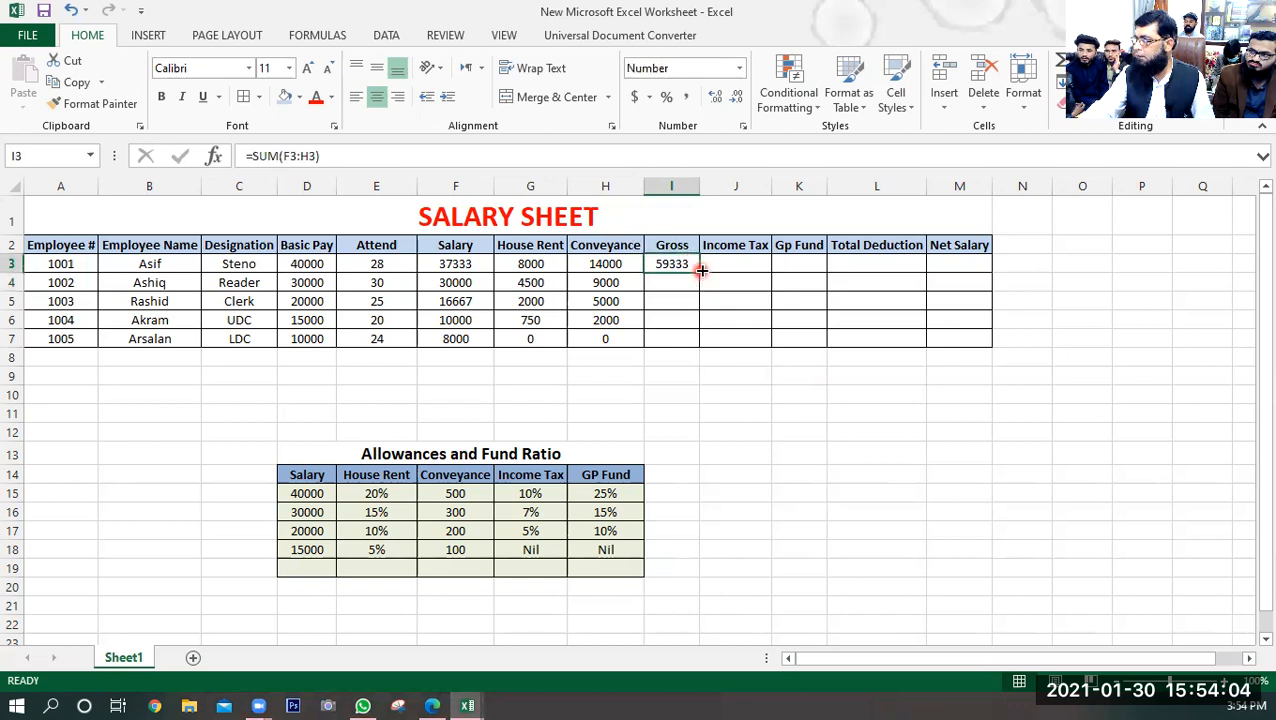
{"action": "left_click_drag", "start_coordinate": [697, 271], "coordinate": [693, 341]}
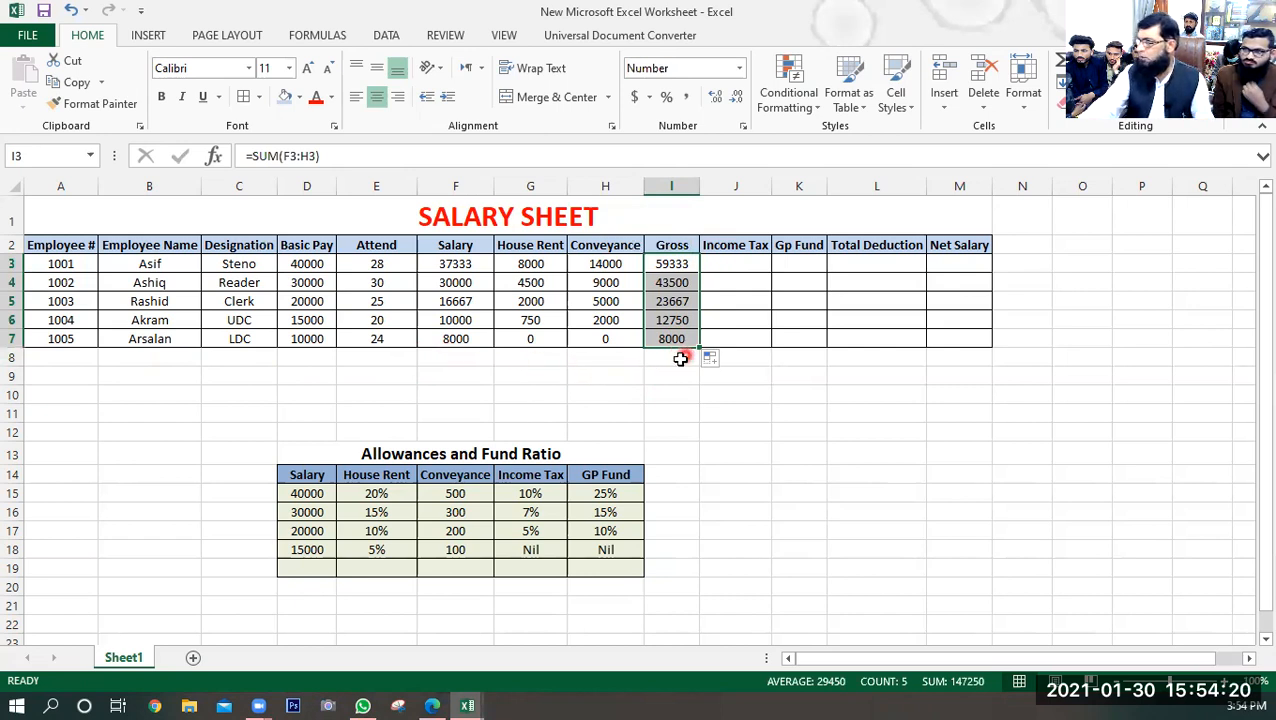
- Start the Income Tax formula in J3 with an IF that returns I3*10% when D3>=40000
{"action": "left_click", "coordinate": [728, 263]}
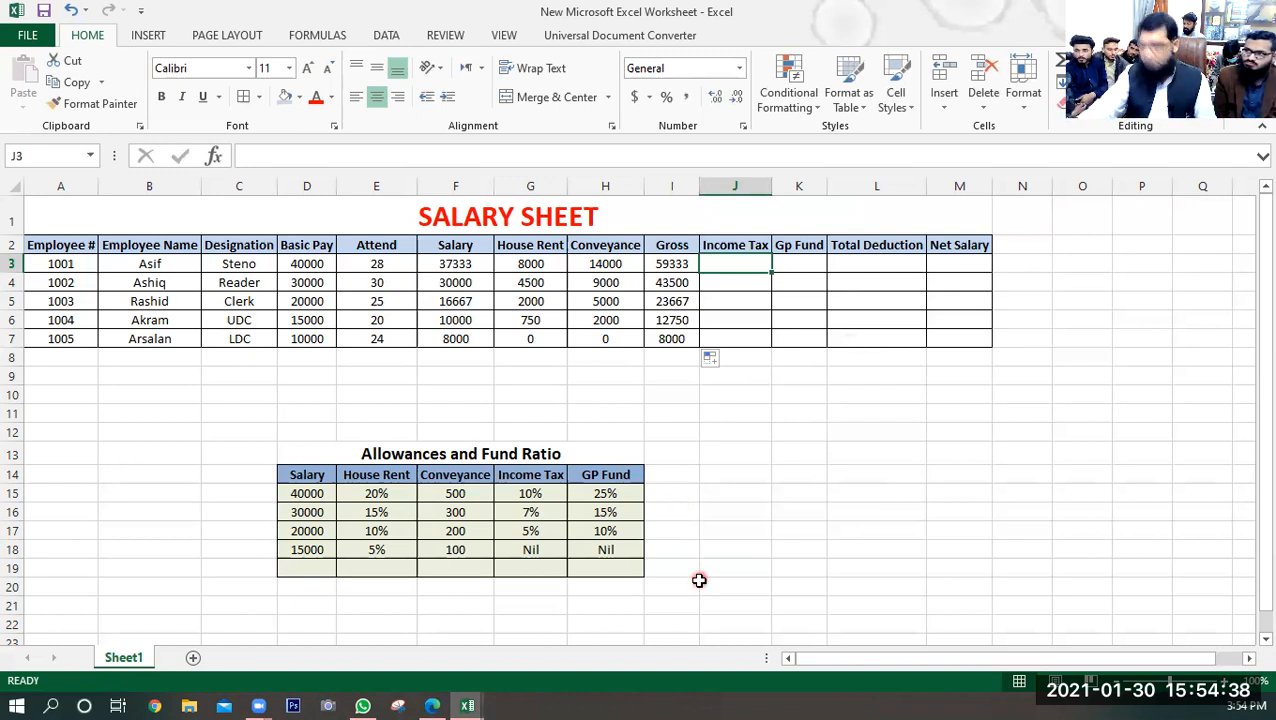
{"action": "type", "text": "="}
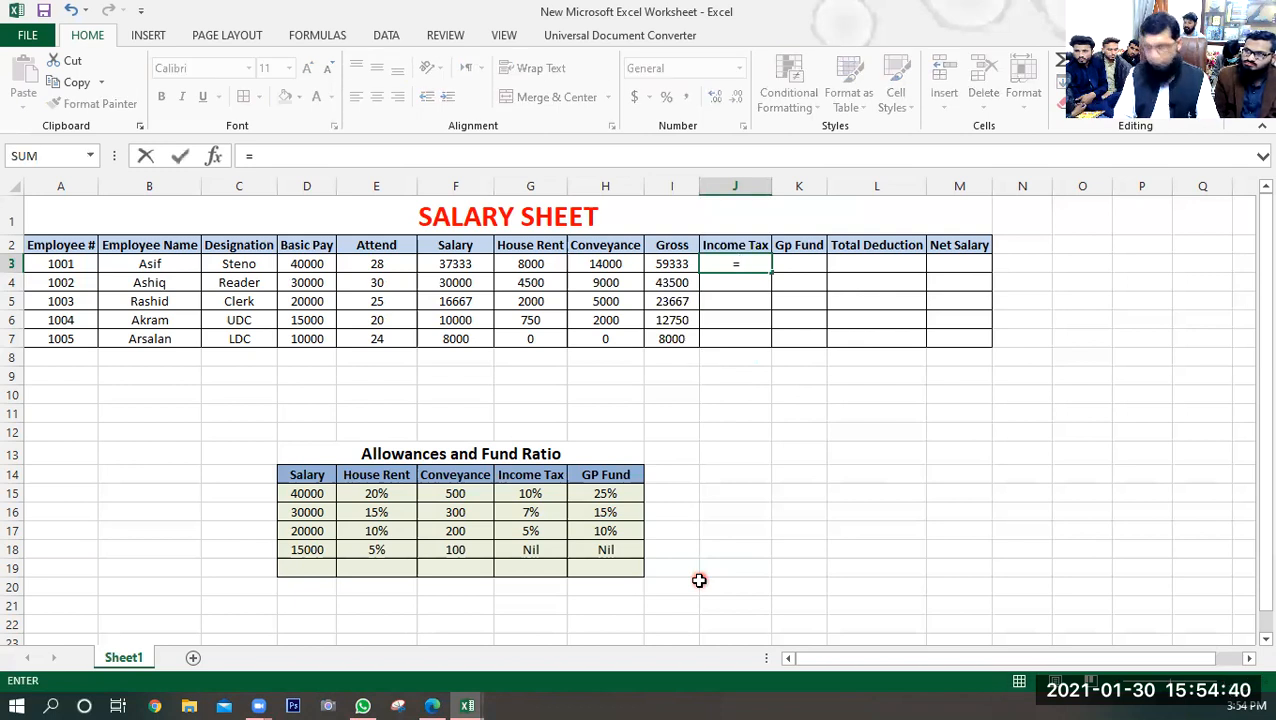
{"action": "type", "text": "IF("}
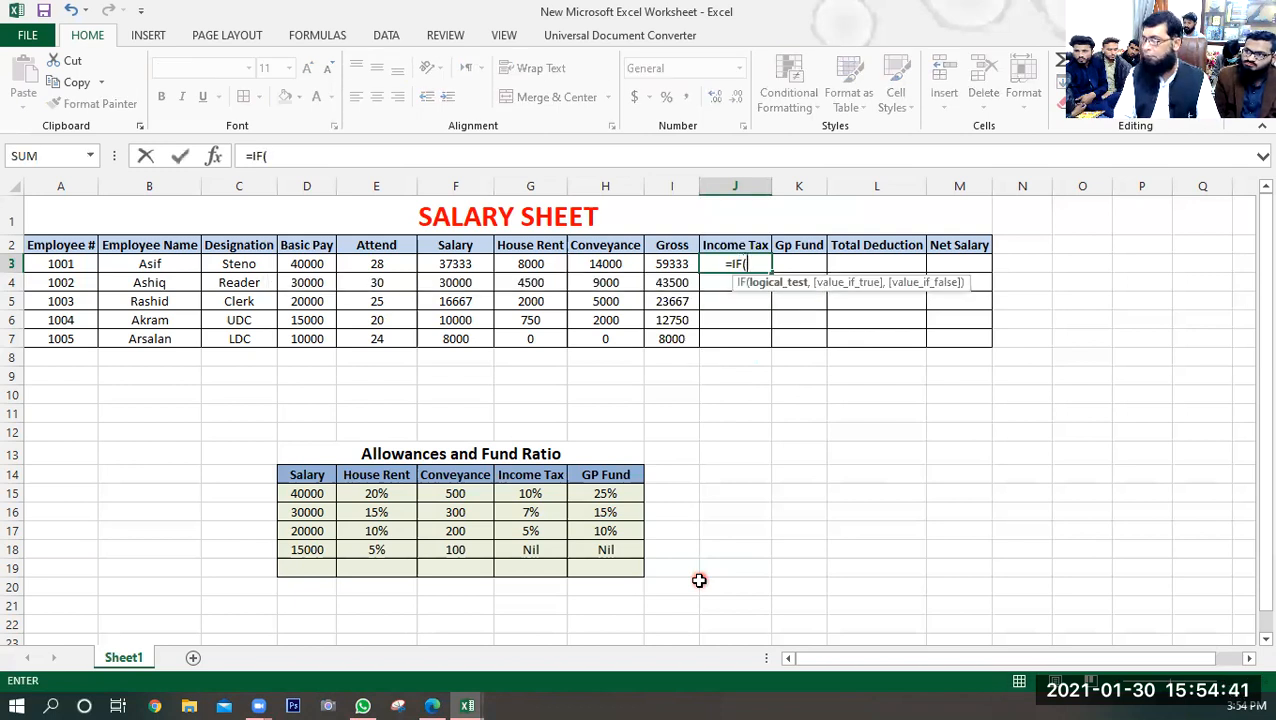
{"action": "left_click", "coordinate": [316, 265]}
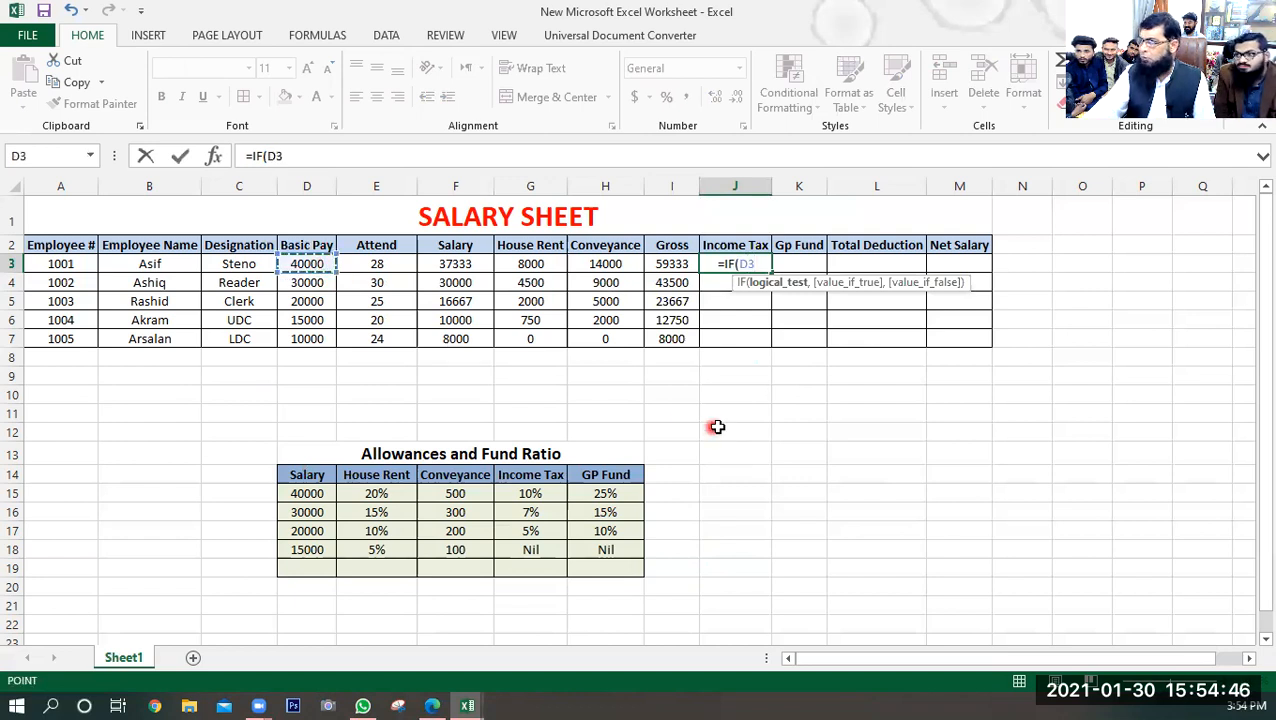
{"action": "type", "text": ">"}
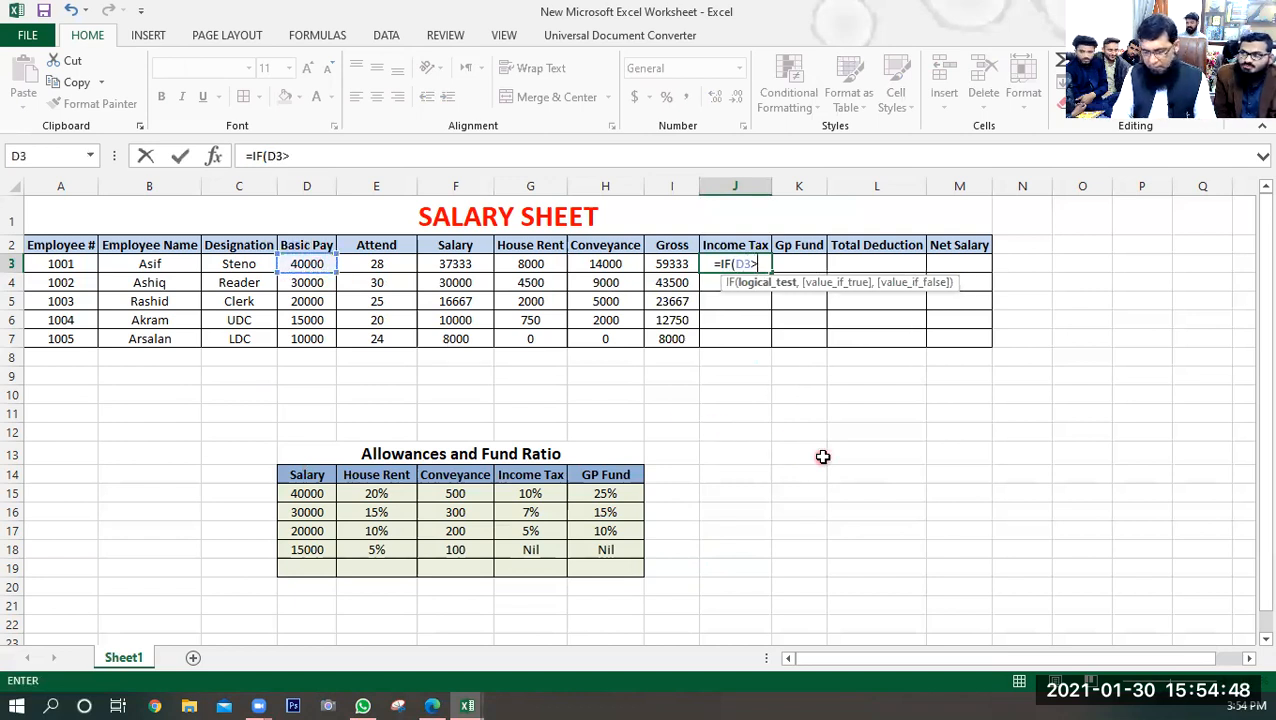
{"action": "type", "text": "=4000"}
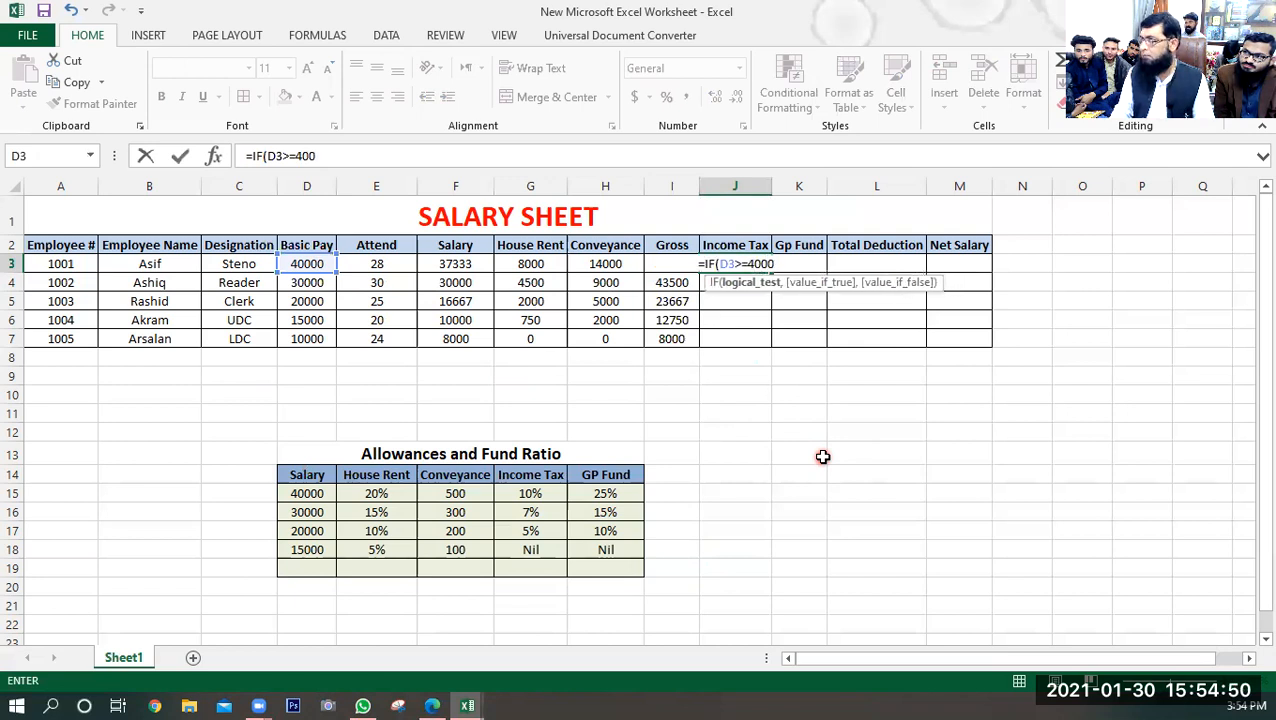
{"action": "type", "text": "0"}
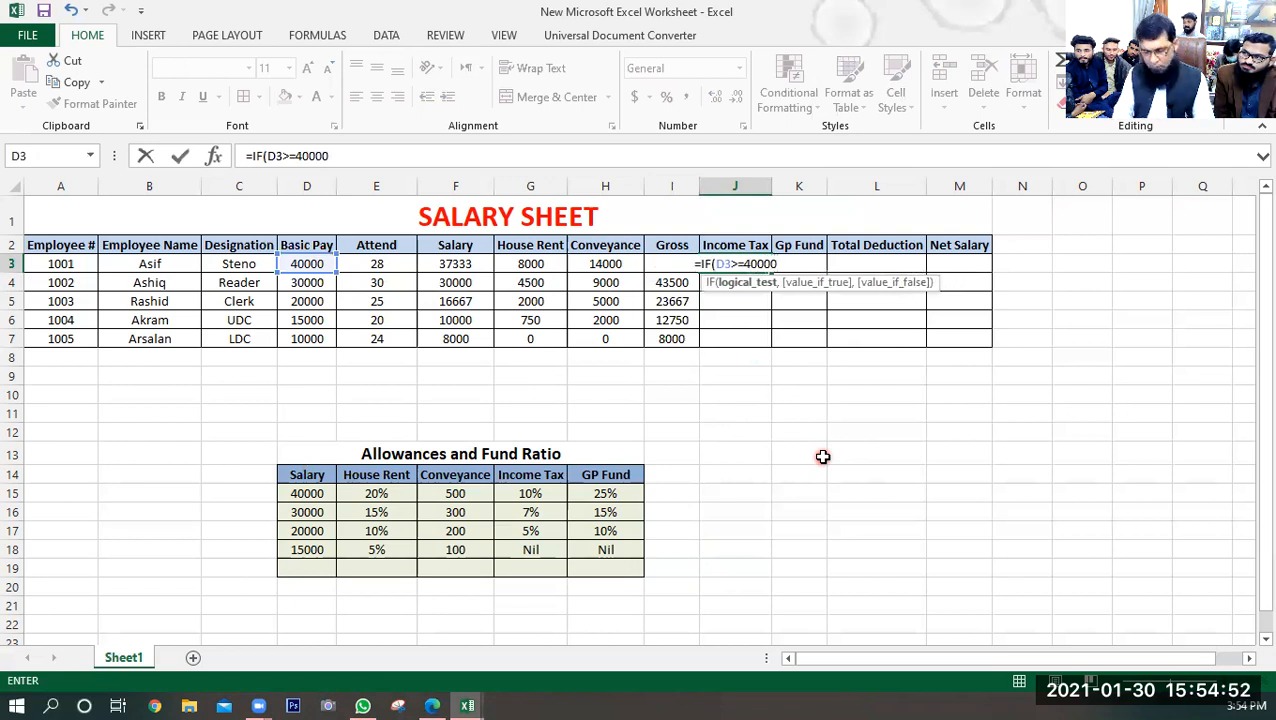
{"action": "type", "text": ","}
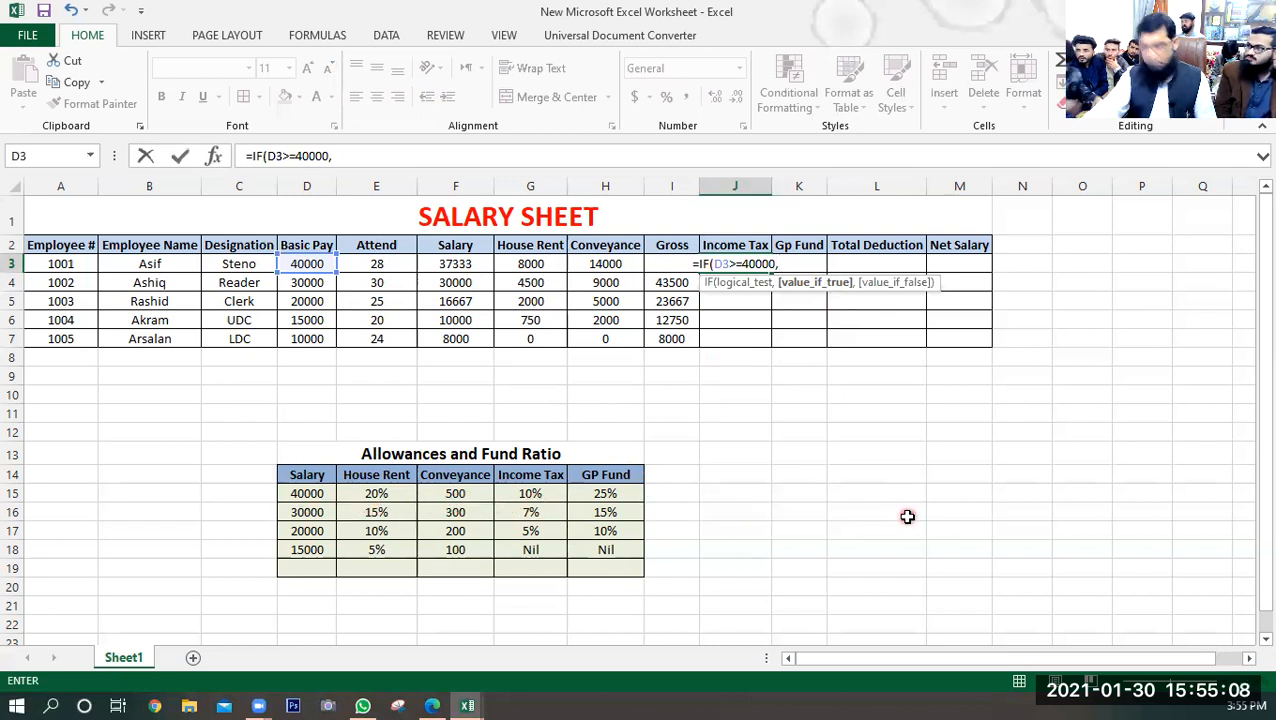
{"action": "type", "text": "d3"}
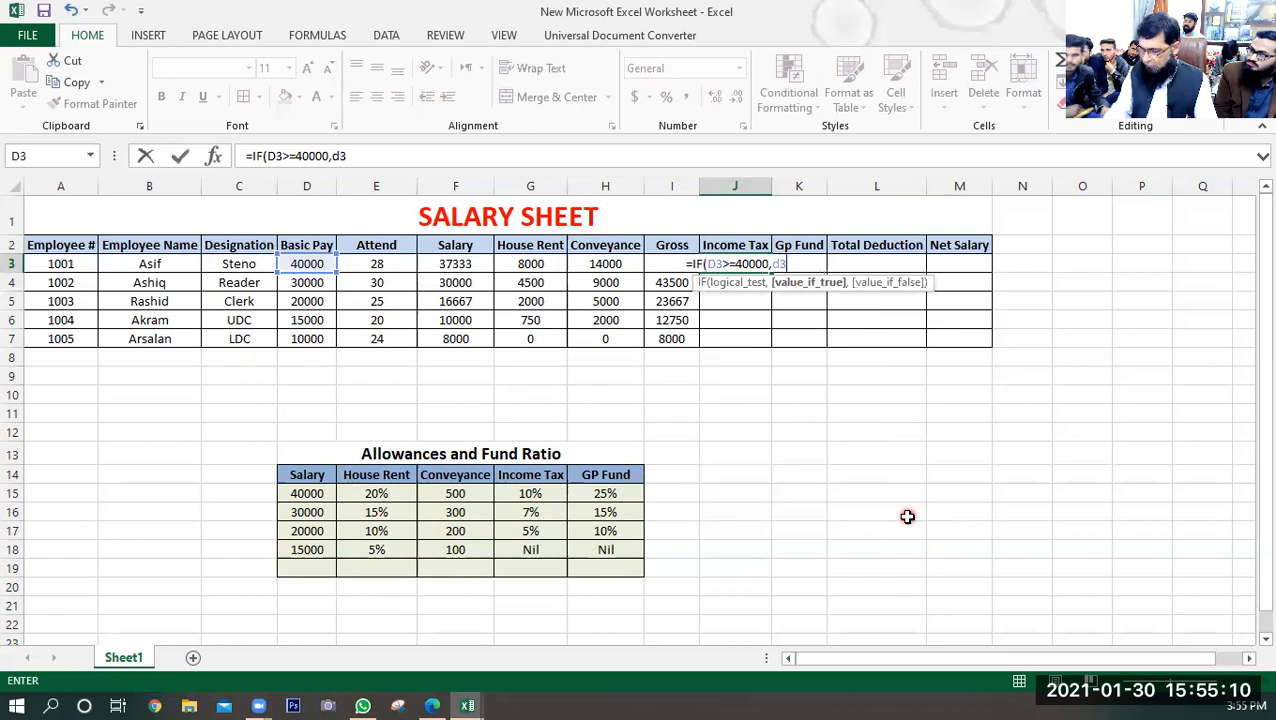
{"action": "type", "text": "*10"}
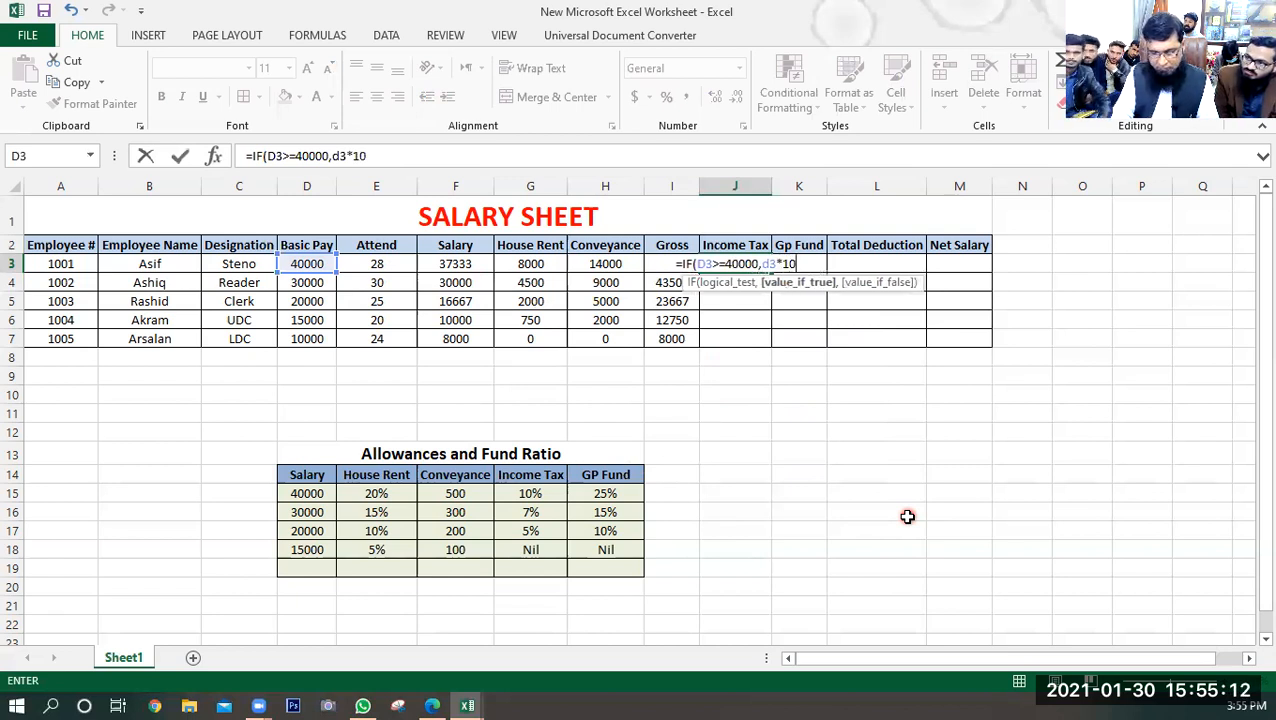
{"action": "type", "text": "%"}
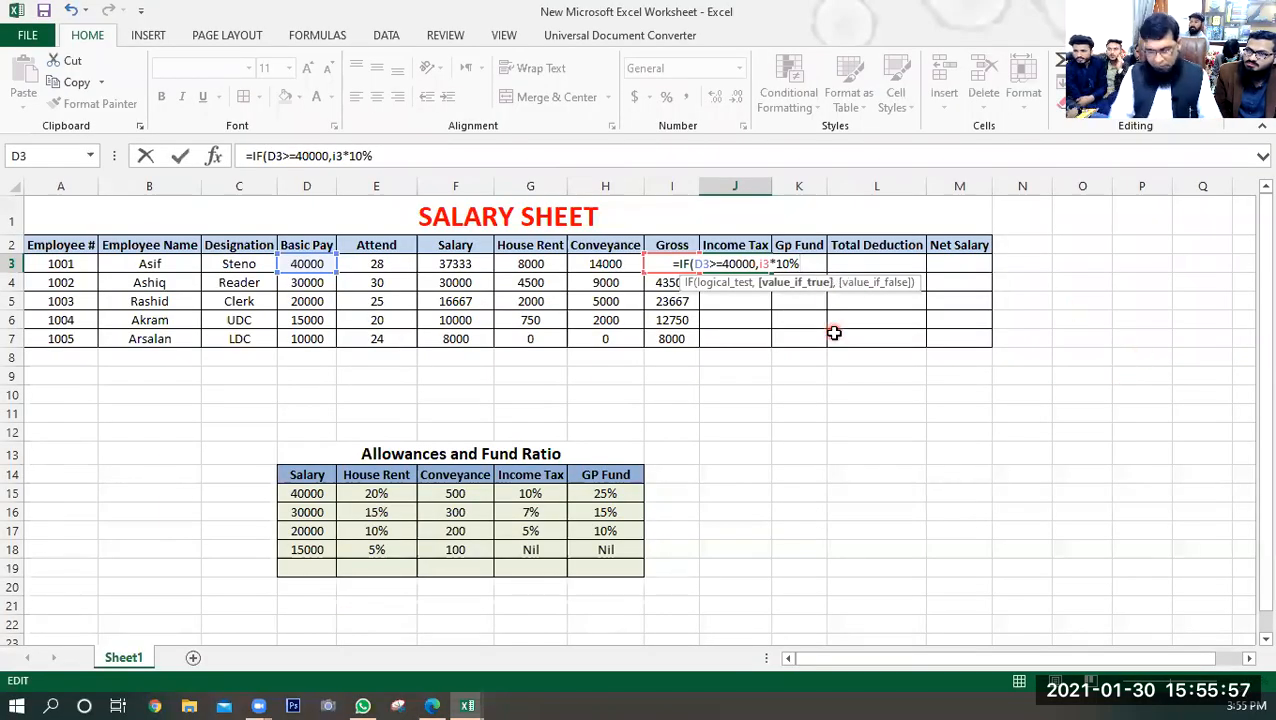
- Add a nested IF to the J3 Income Tax formula that returns I3*7% when D3>=30000
{"action": "type", "text": ",if"}
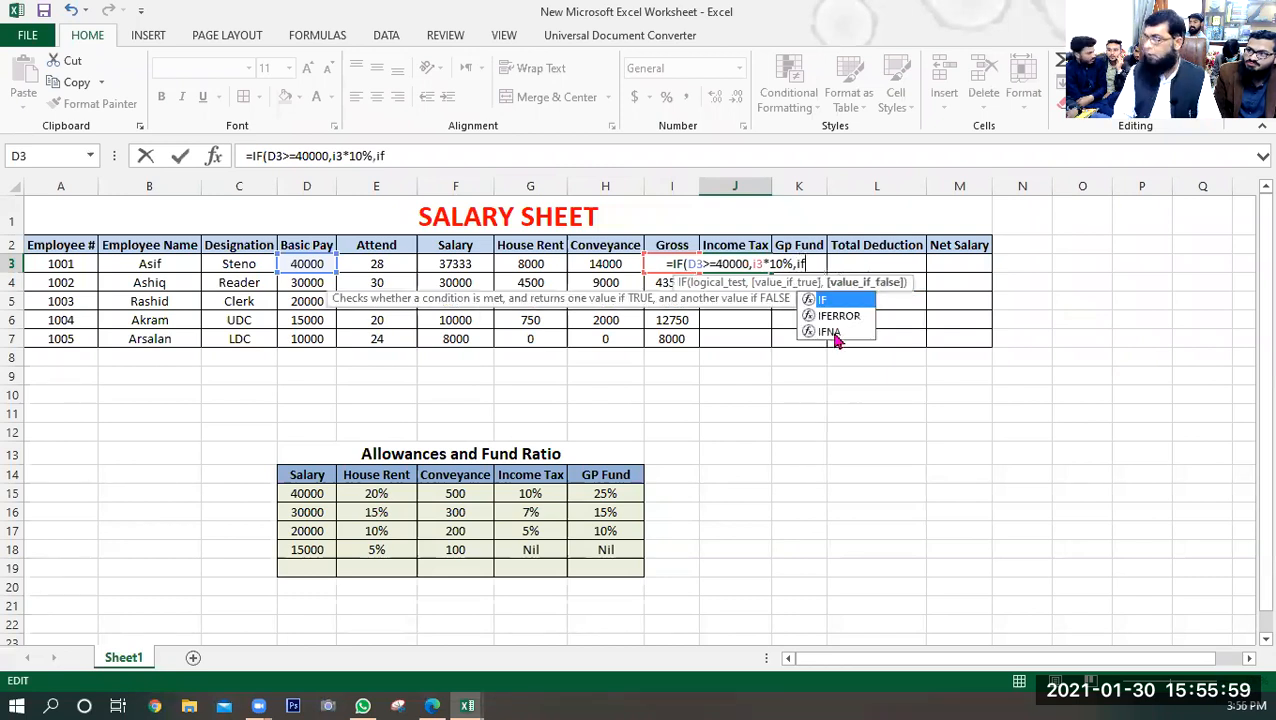
{"action": "key", "text": "Tab"}
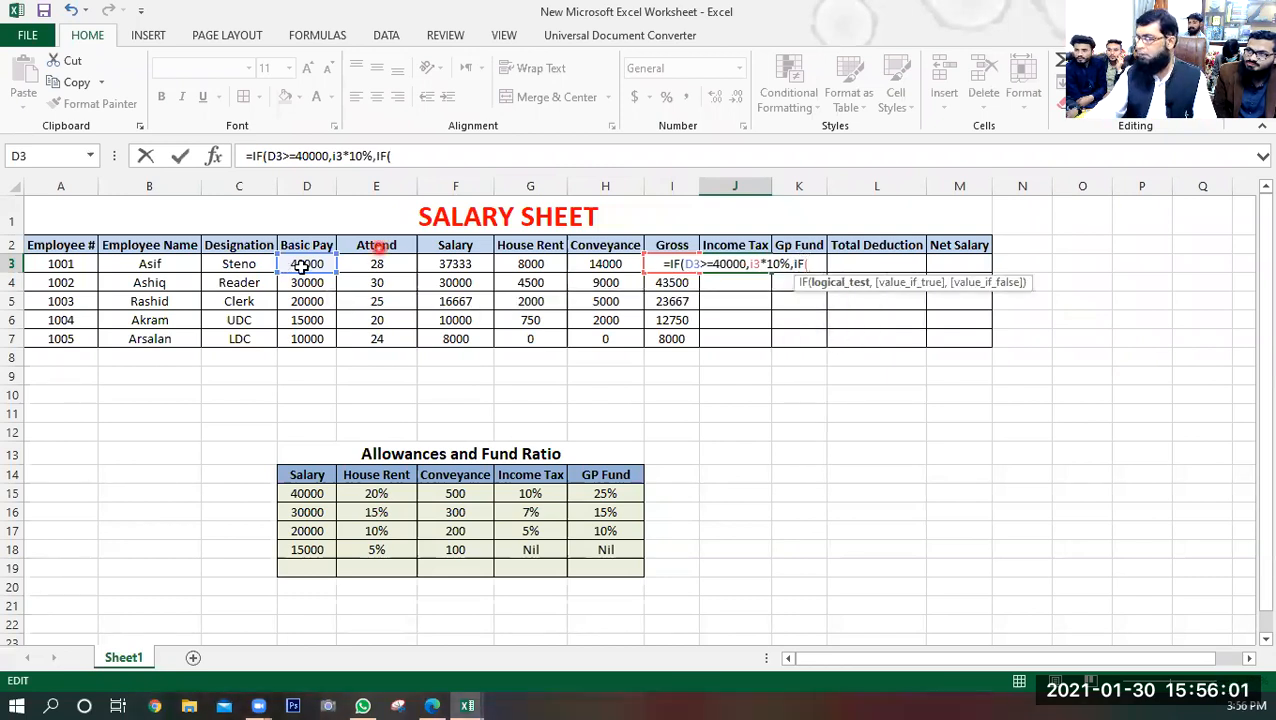
{"action": "left_click", "coordinate": [300, 266]}
{"action": "type", "text": ">="}
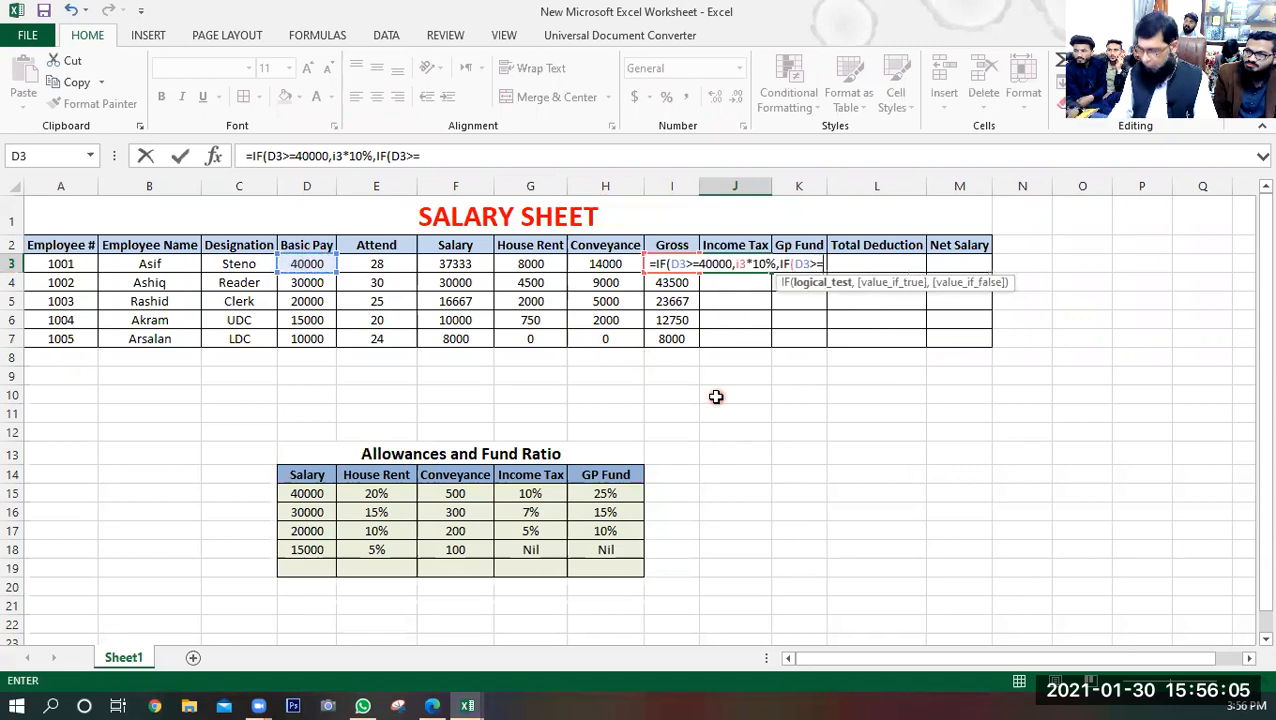
{"action": "type", "text": "30000"}
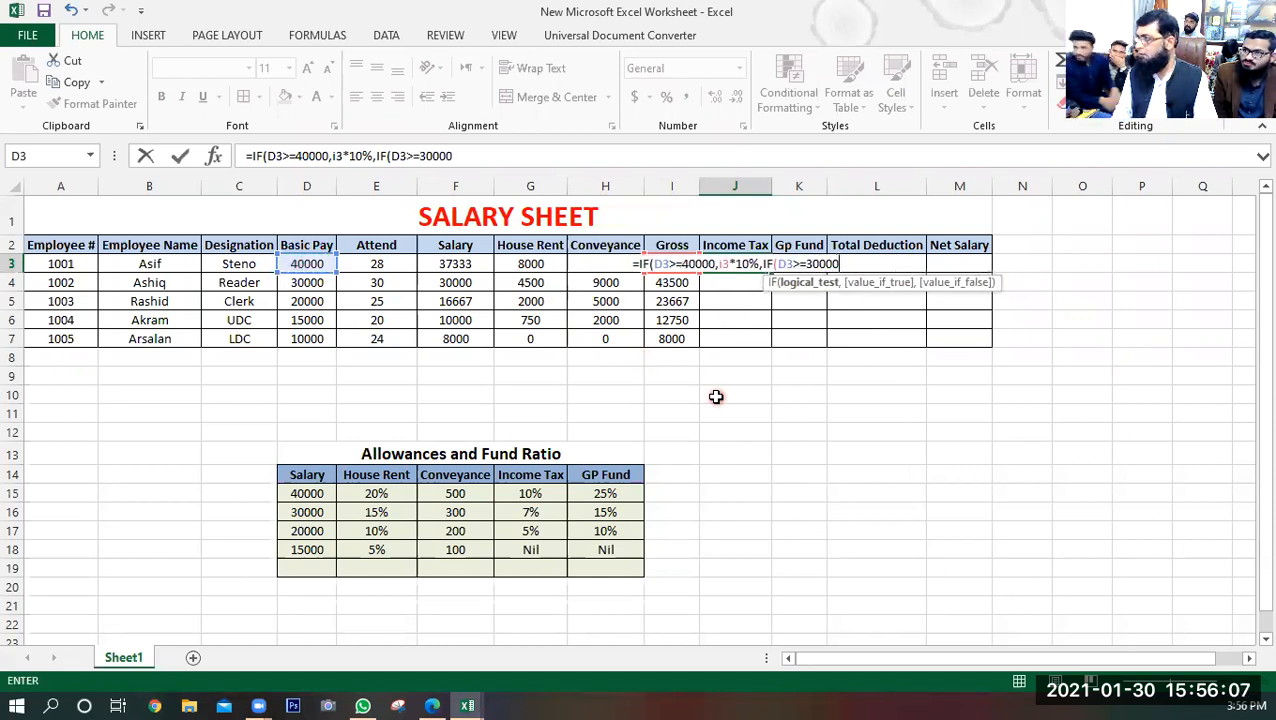
{"action": "type", "text": ","}
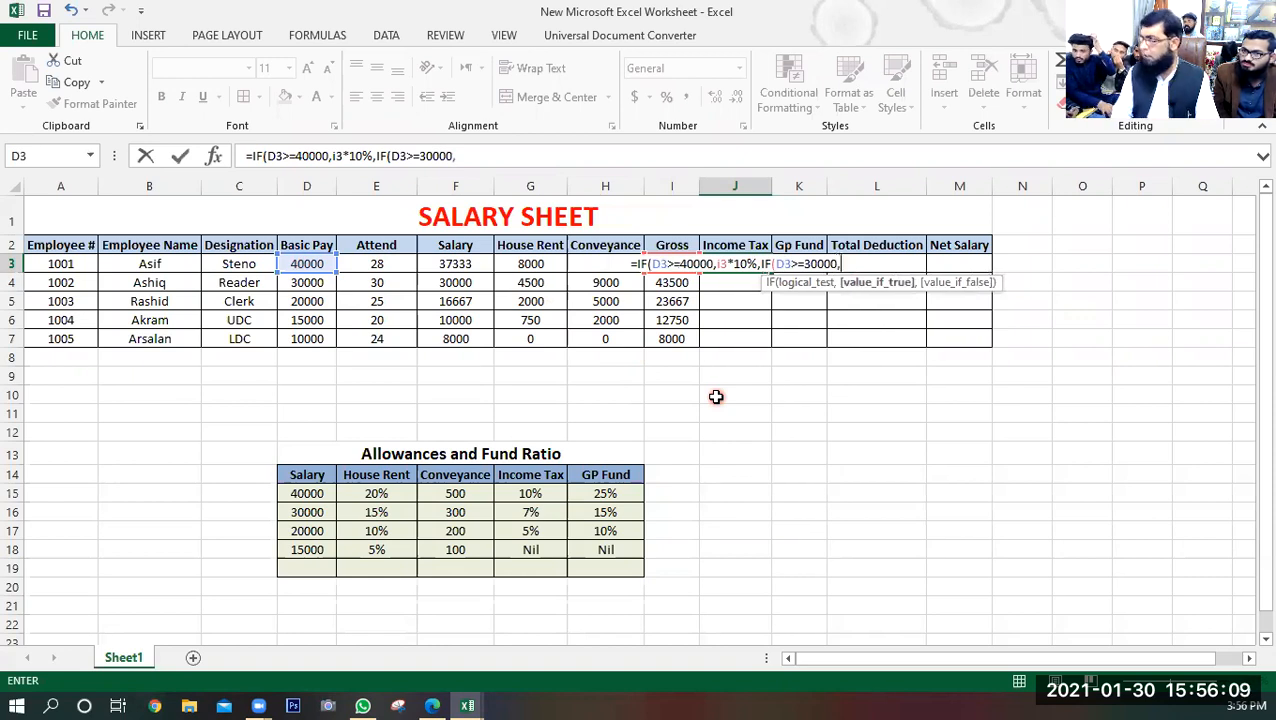
{"action": "type", "text": "i3*"}
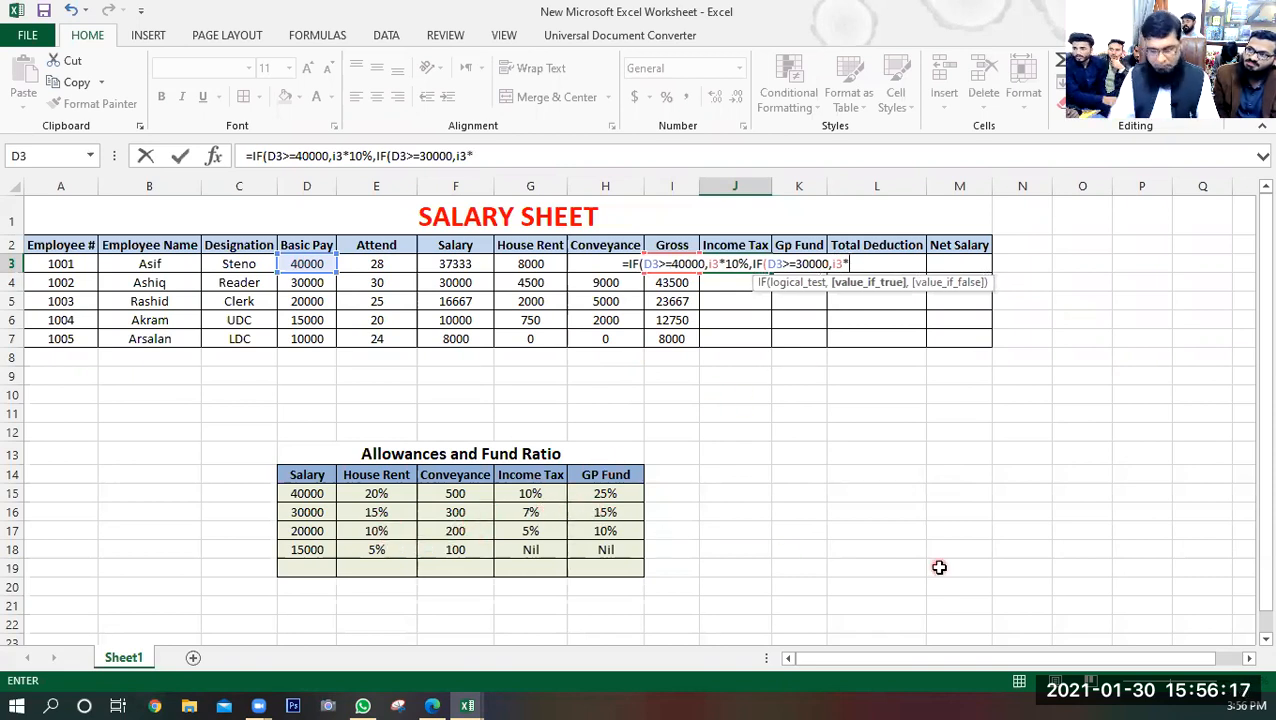
{"action": "type", "text": "7&"}
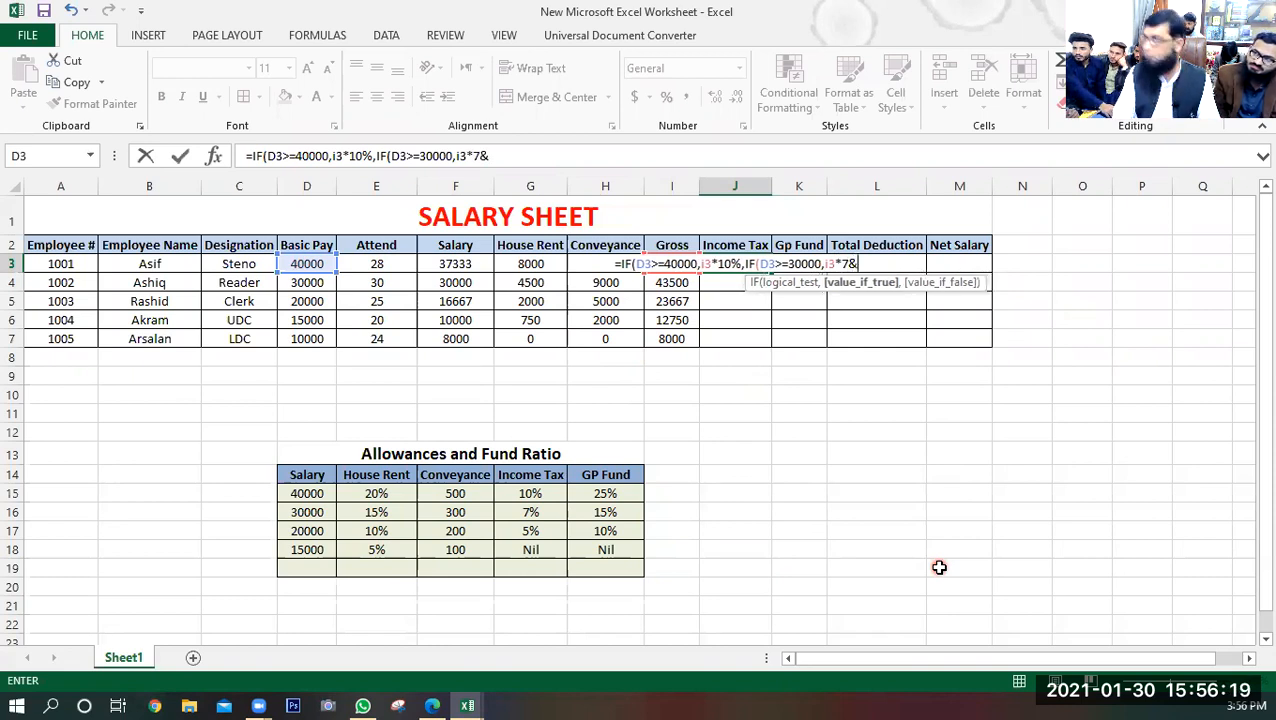
{"action": "key", "text": "BackSpace"}
{"action": "type", "text": "%"}
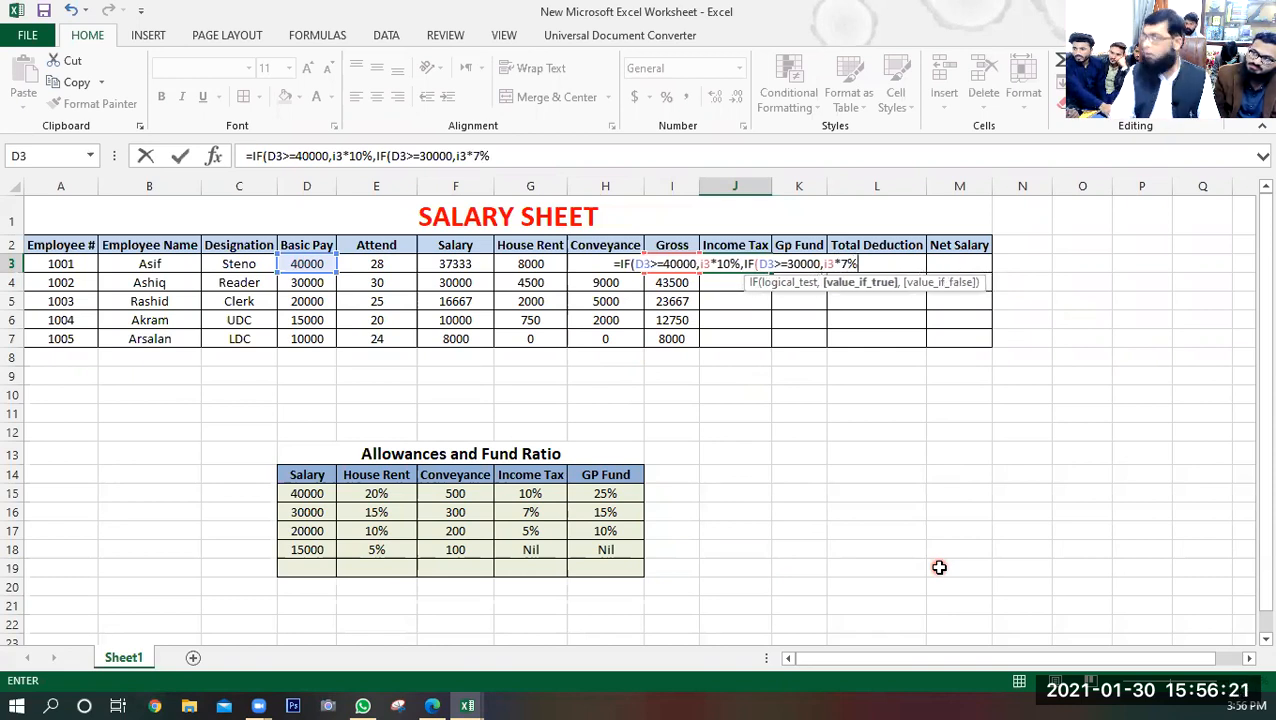
- Add a third nested IF to the J3 Income Tax formula that returns I3*5% when D3>=20000
{"action": "type", "text": ","}
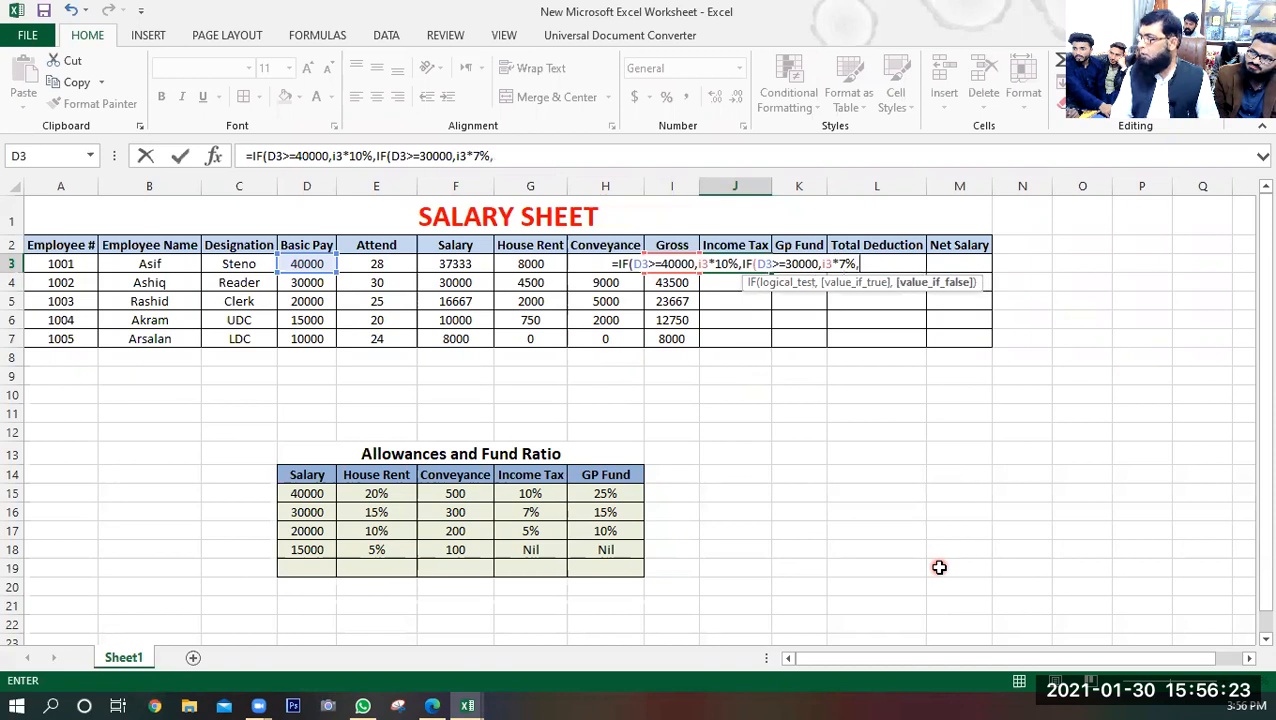
{"action": "type", "text": "IF("}
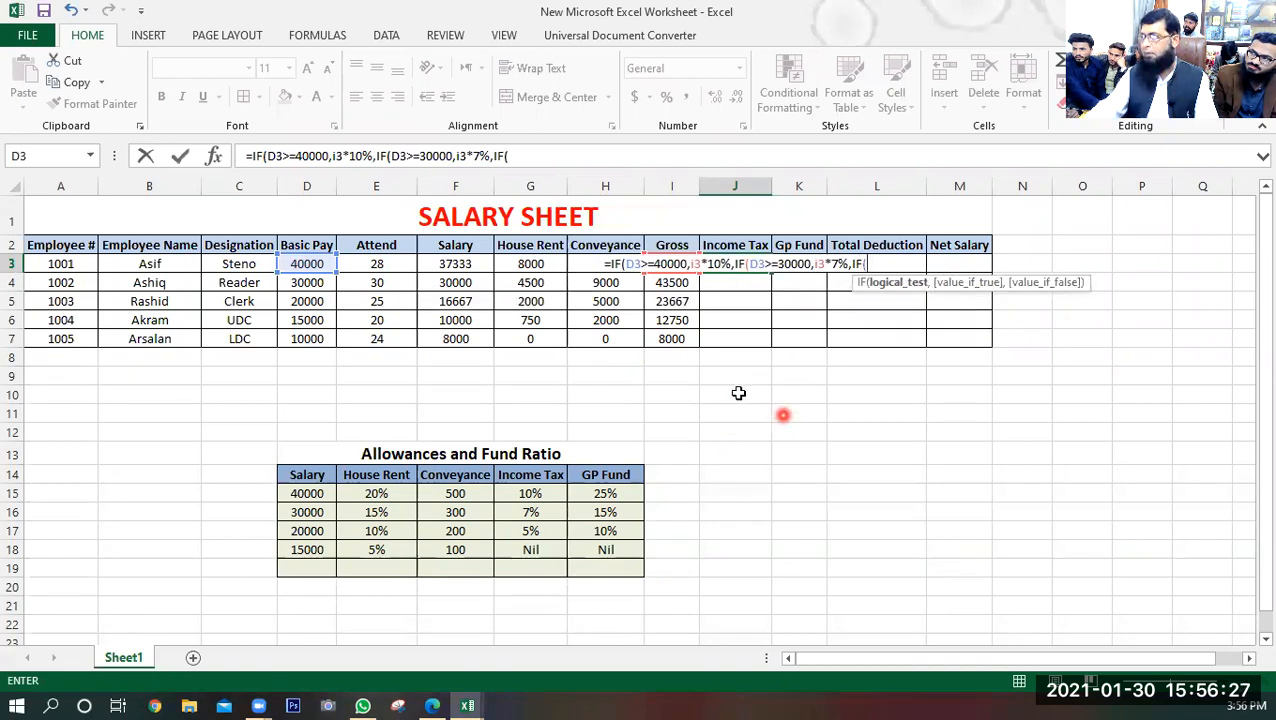
{"action": "left_click", "coordinate": [310, 268]}
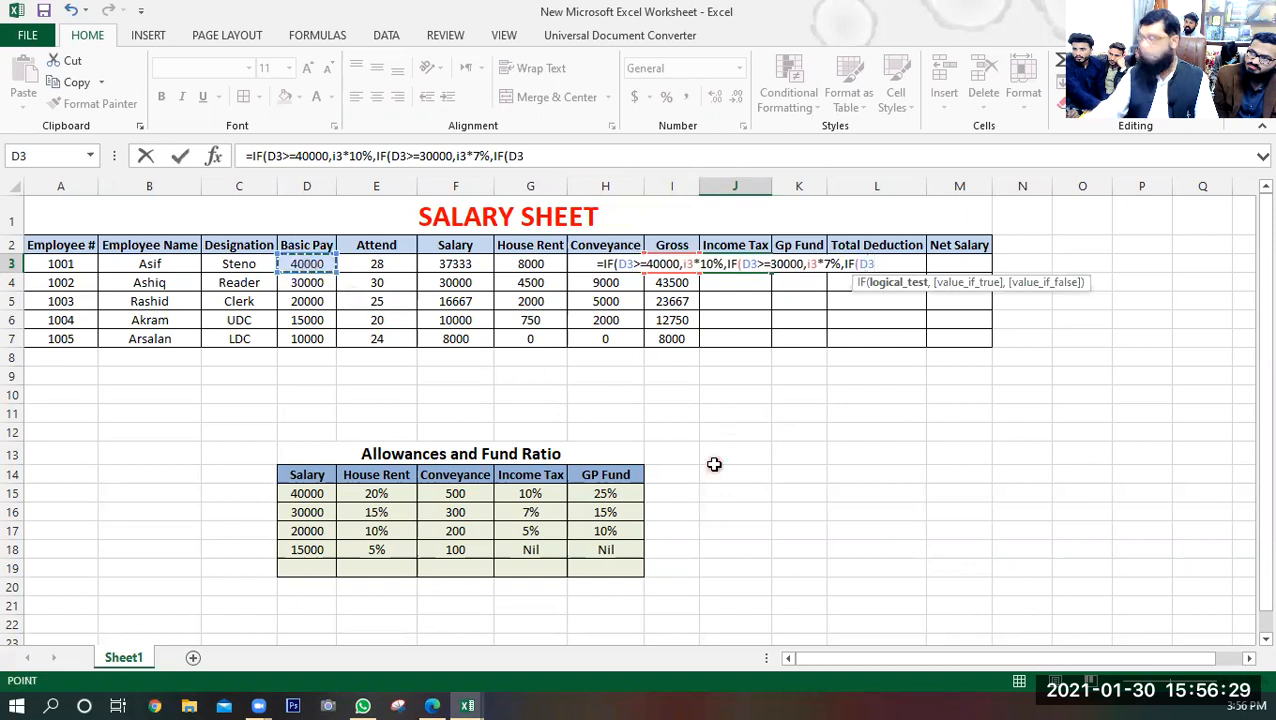
{"action": "type", "text": ">="}
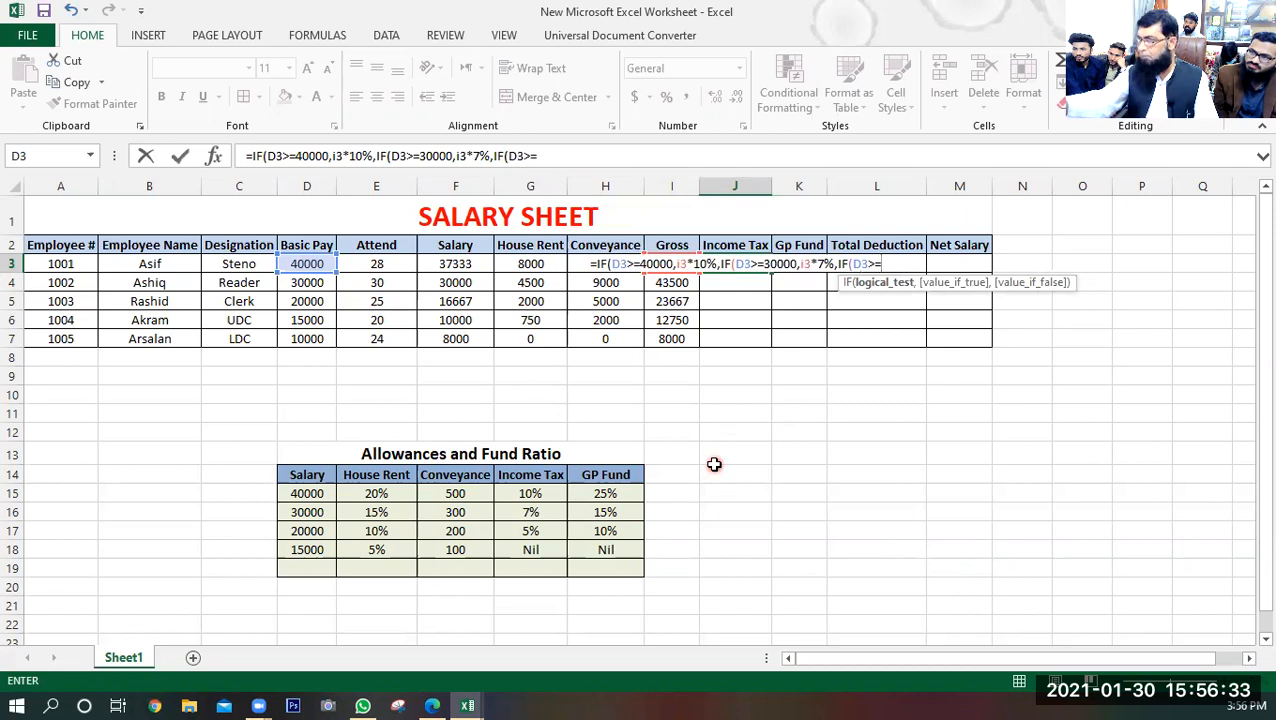
{"action": "type", "text": "20000"}
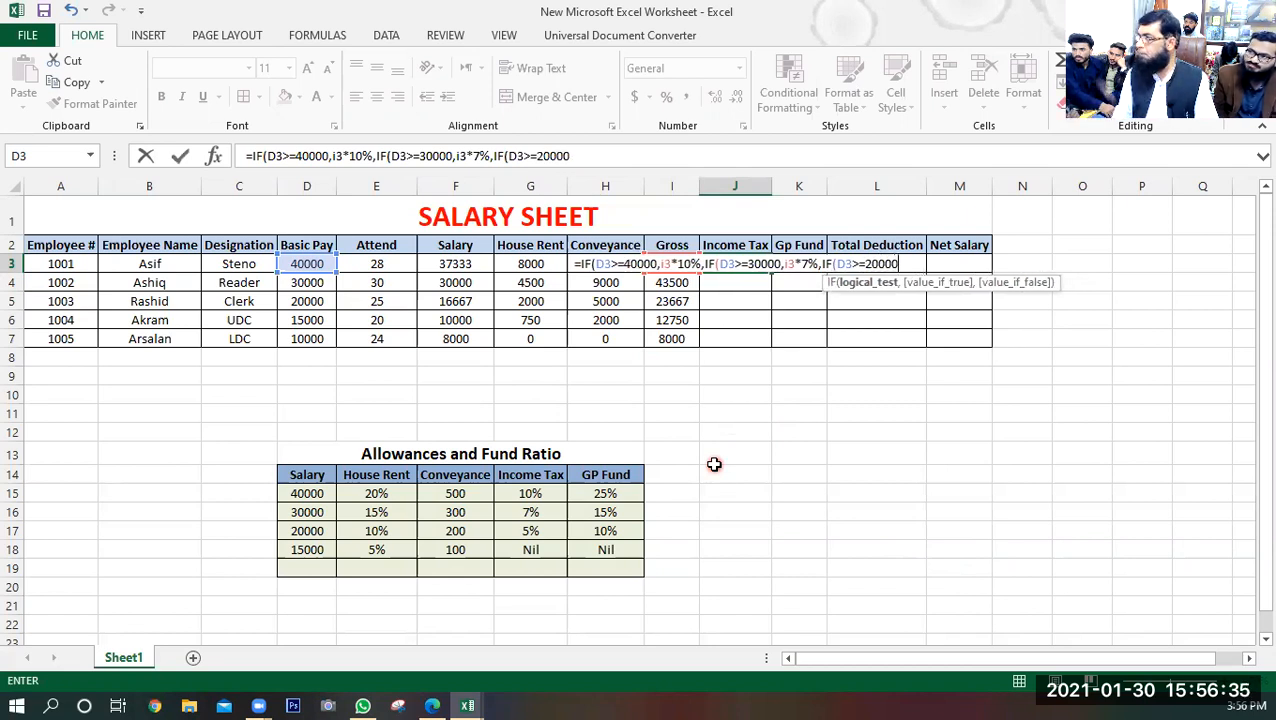
{"action": "type", "text": ","}
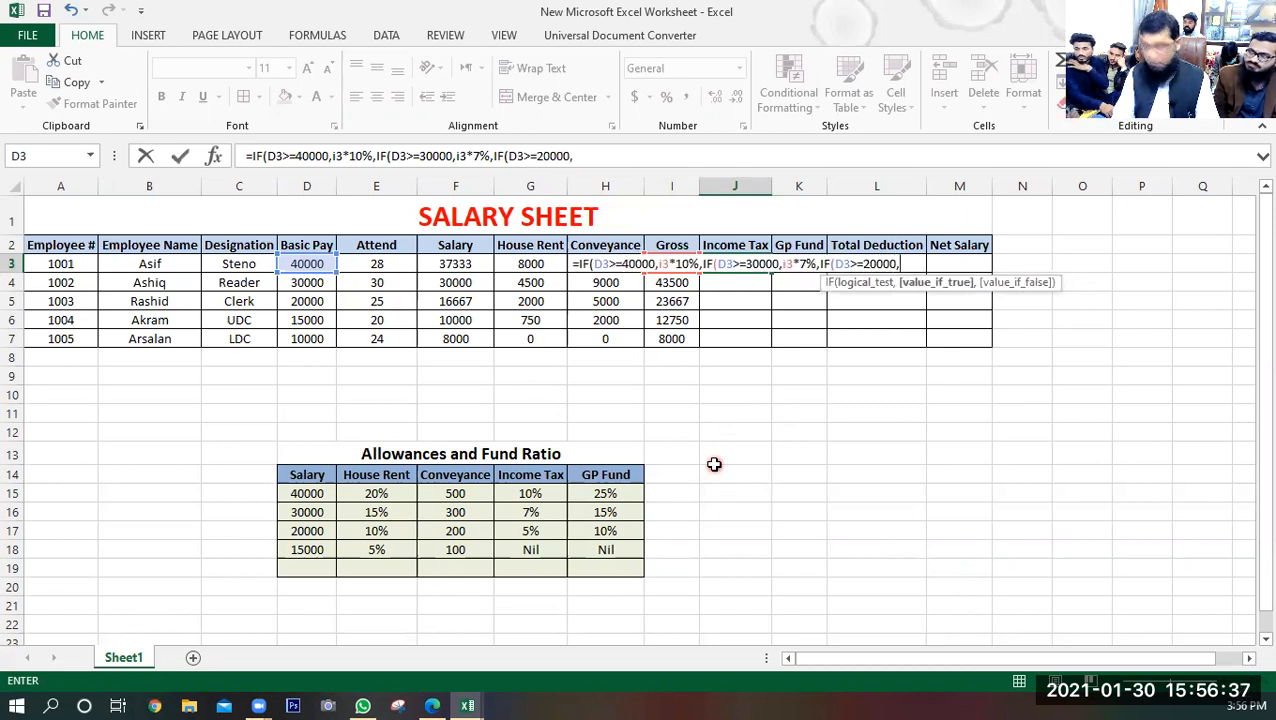
{"action": "type", "text": "i3*"}
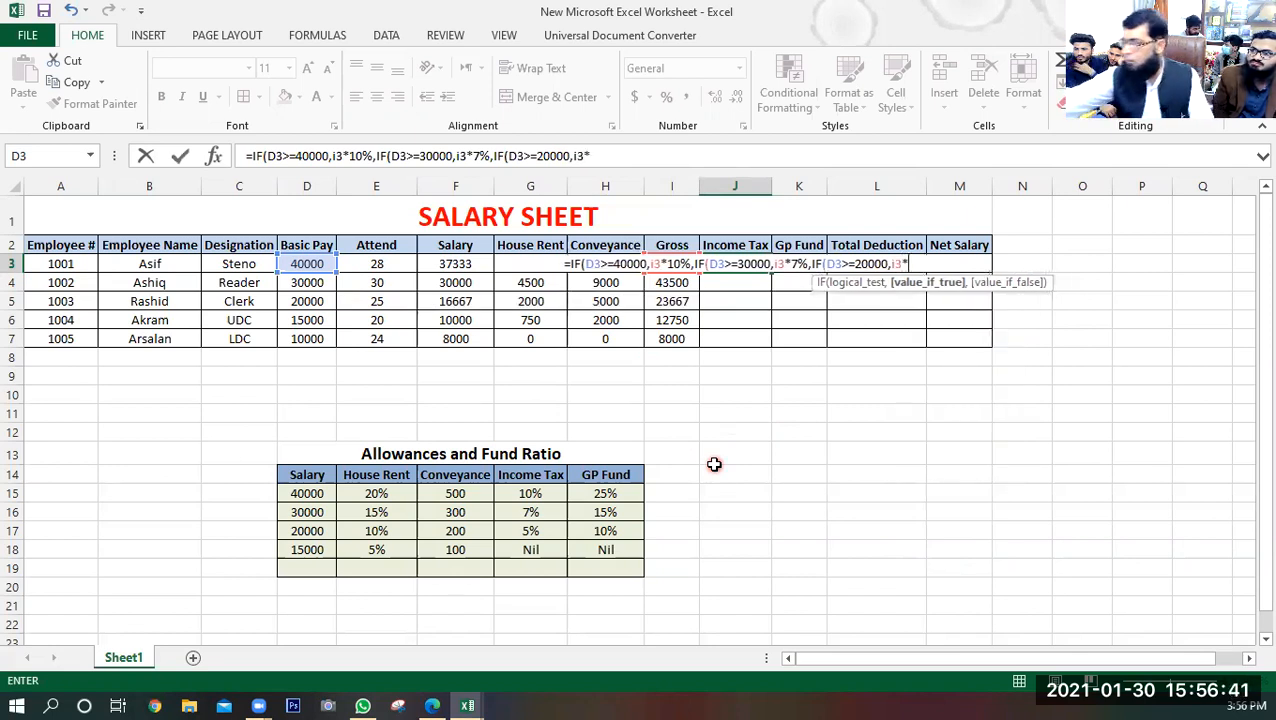
{"action": "type", "text": "5"}
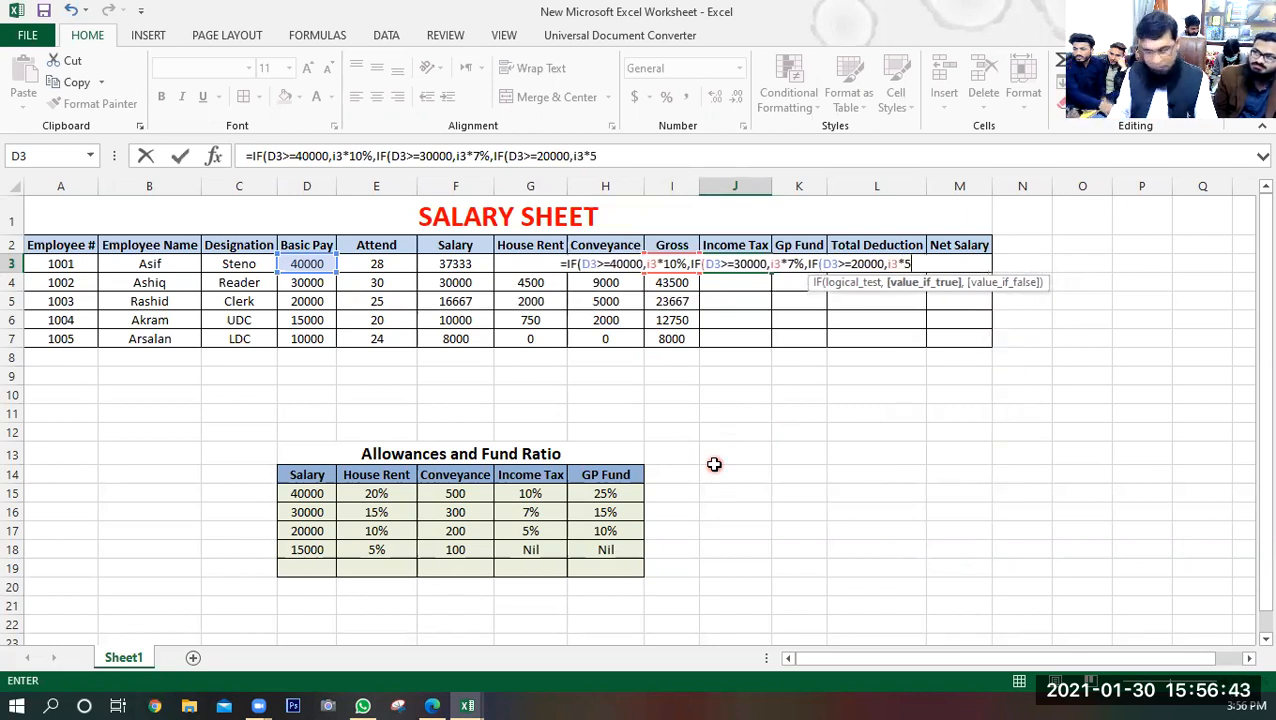
{"action": "type", "text": "%"}
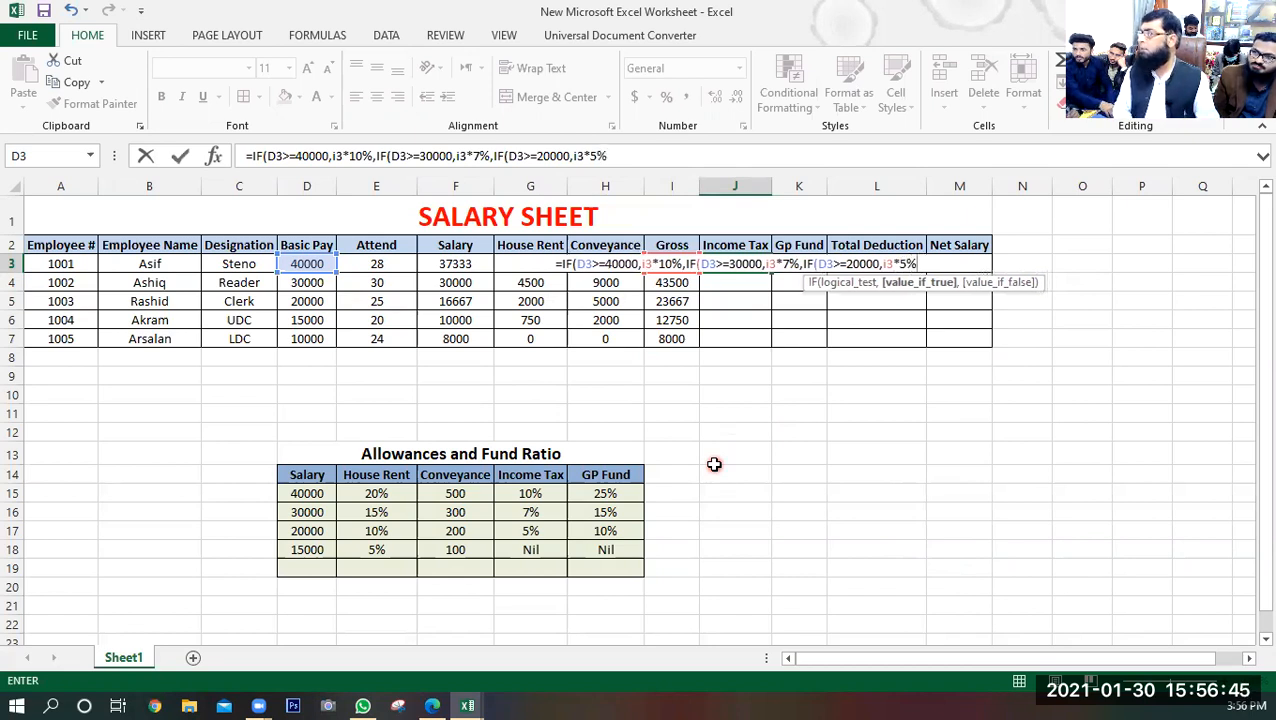
- Finish the J3 Income Tax formula with 0 as the final false value, close all three IFs and enter it
{"action": "type", "text": ","}
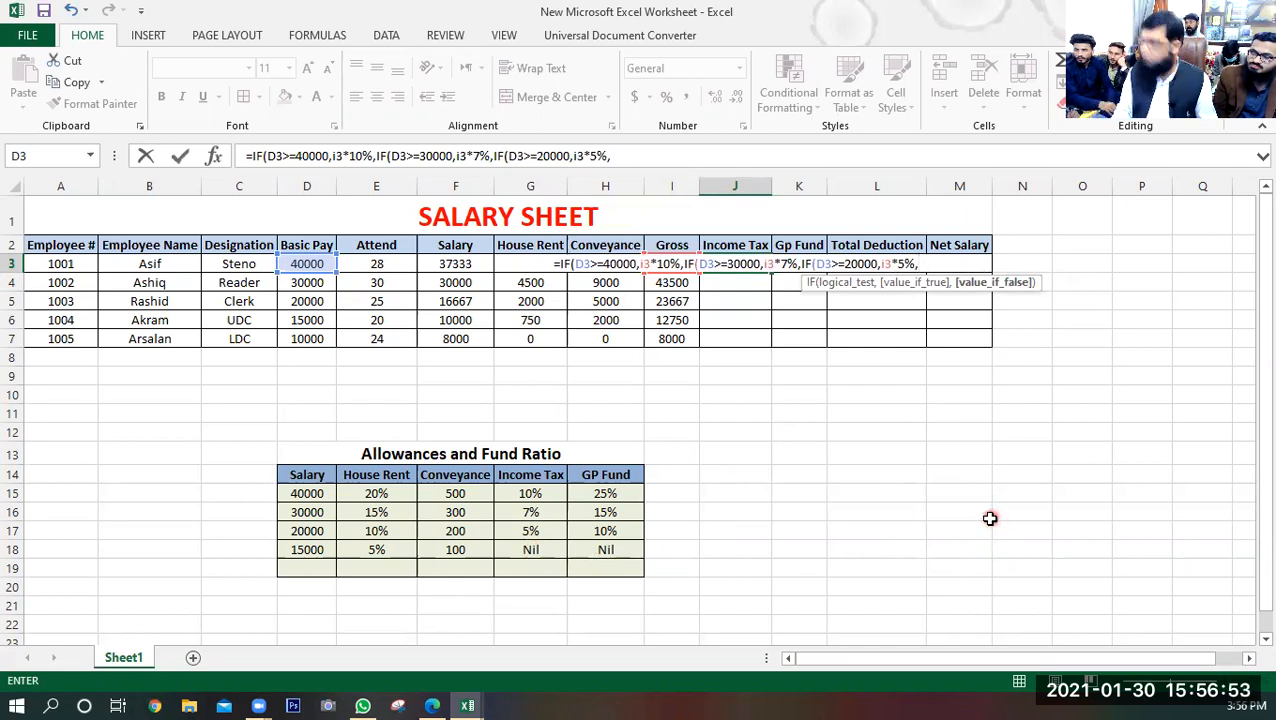
{"action": "type", "text": "0"}
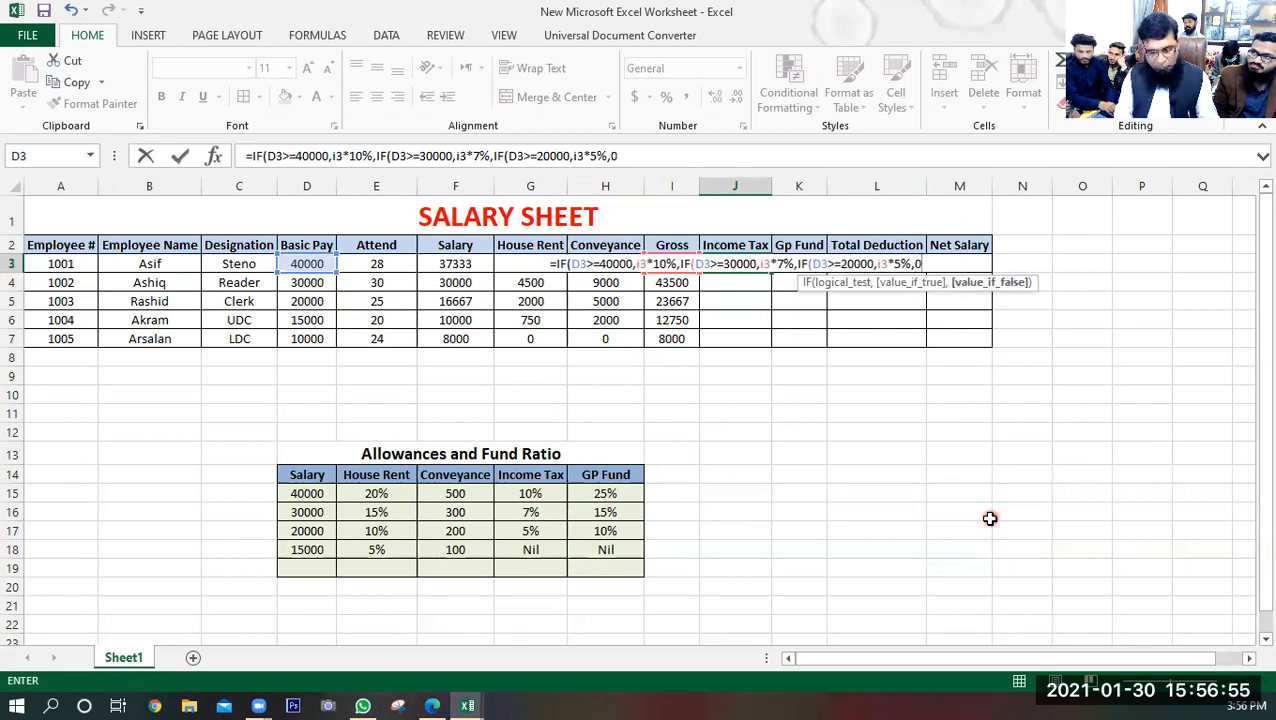
{"action": "type", "text": ")))"}
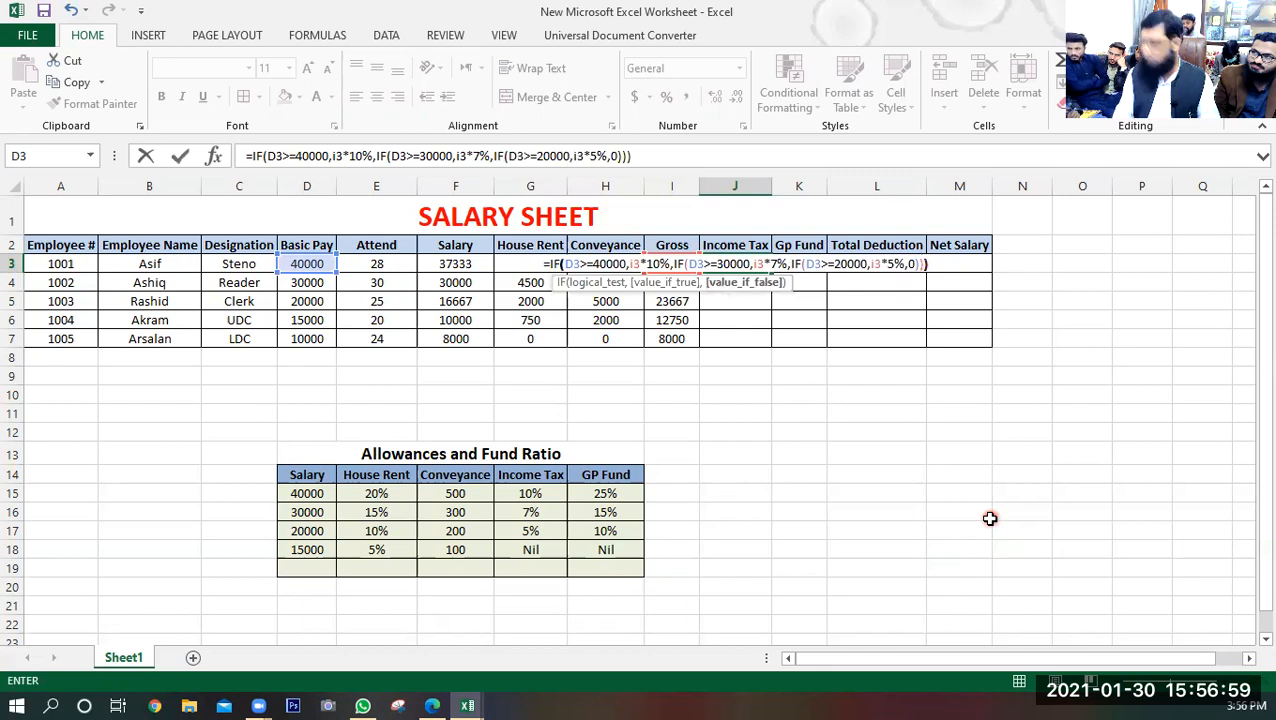
{"action": "key", "text": "Return"}
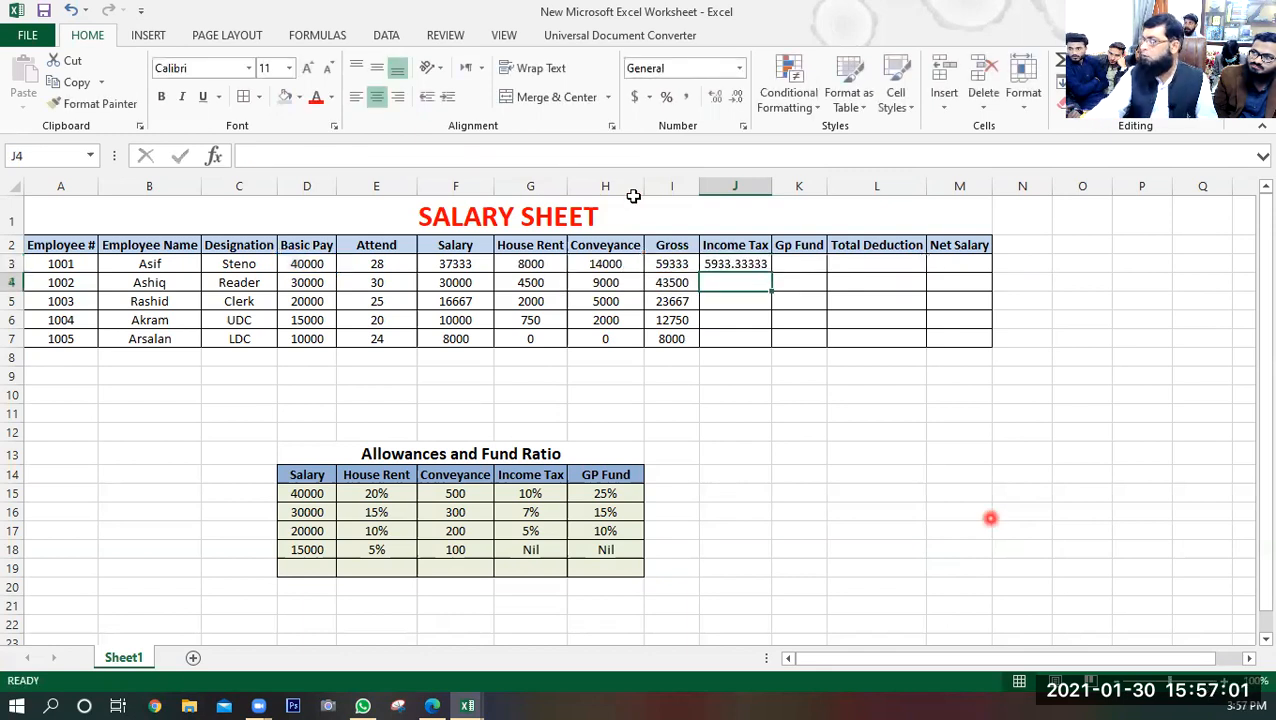
- Show the Income Tax in J3 without decimal places and copy its formula down through J7
{"action": "left_click", "coordinate": [745, 264]}
{"action": "left_click", "coordinate": [738, 100]}
{"action": "left_click", "coordinate": [738, 100]}
{"action": "left_click", "coordinate": [740, 102]}
{"action": "left_click", "coordinate": [740, 100]}
{"action": "left_click", "coordinate": [740, 100]}
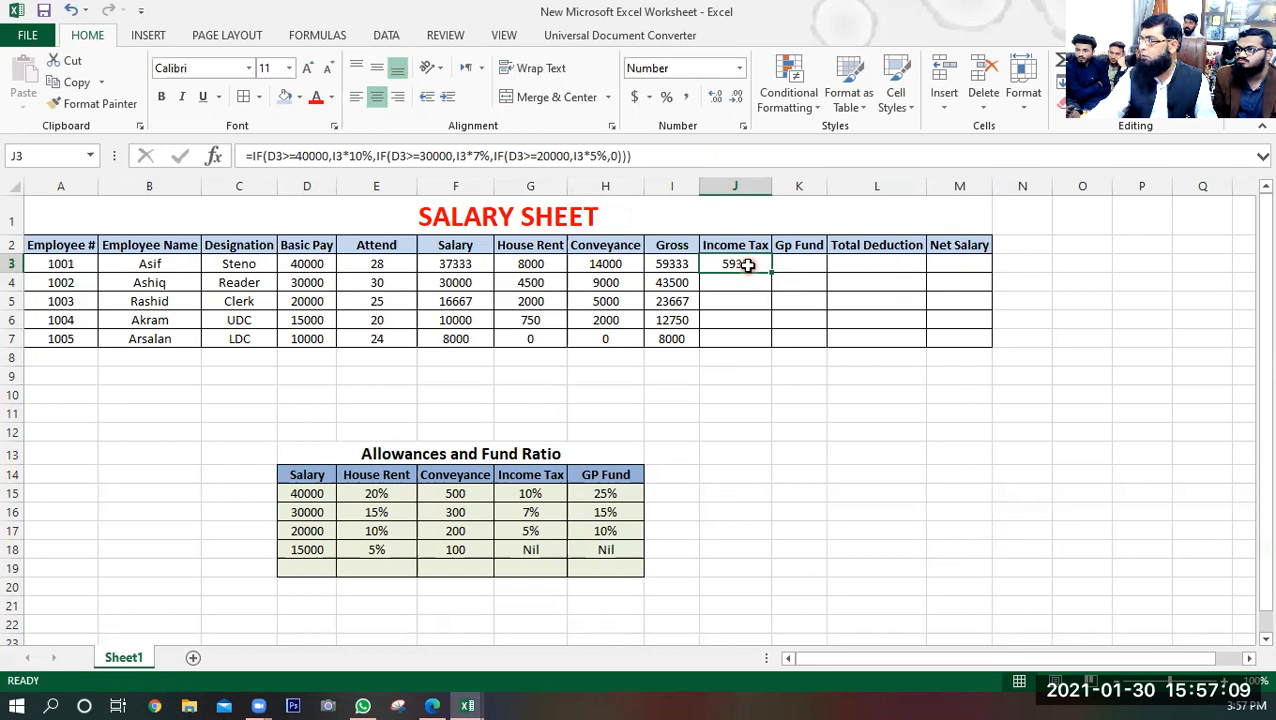
{"action": "left_click_drag", "start_coordinate": [762, 270], "coordinate": [775, 343]}
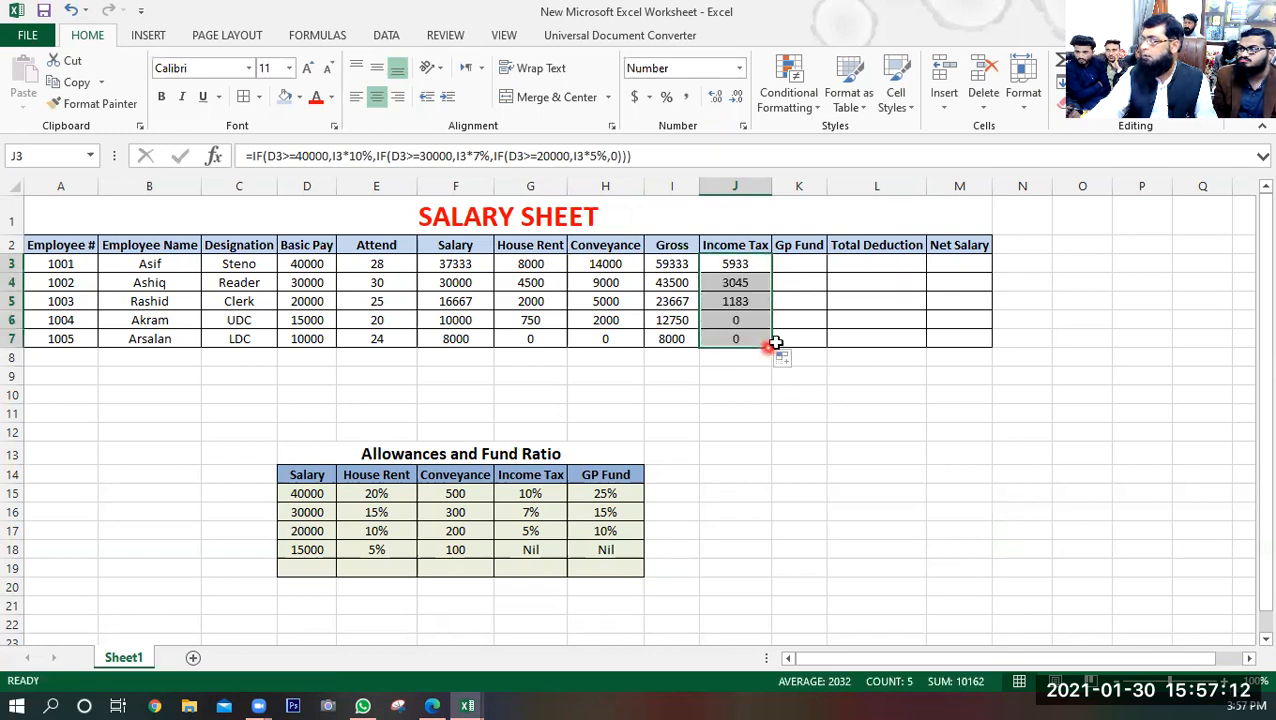
- Start the GP Fund formula in K3 with an IF that returns I3*25% when D3>=40000
{"action": "left_click", "coordinate": [800, 263]}
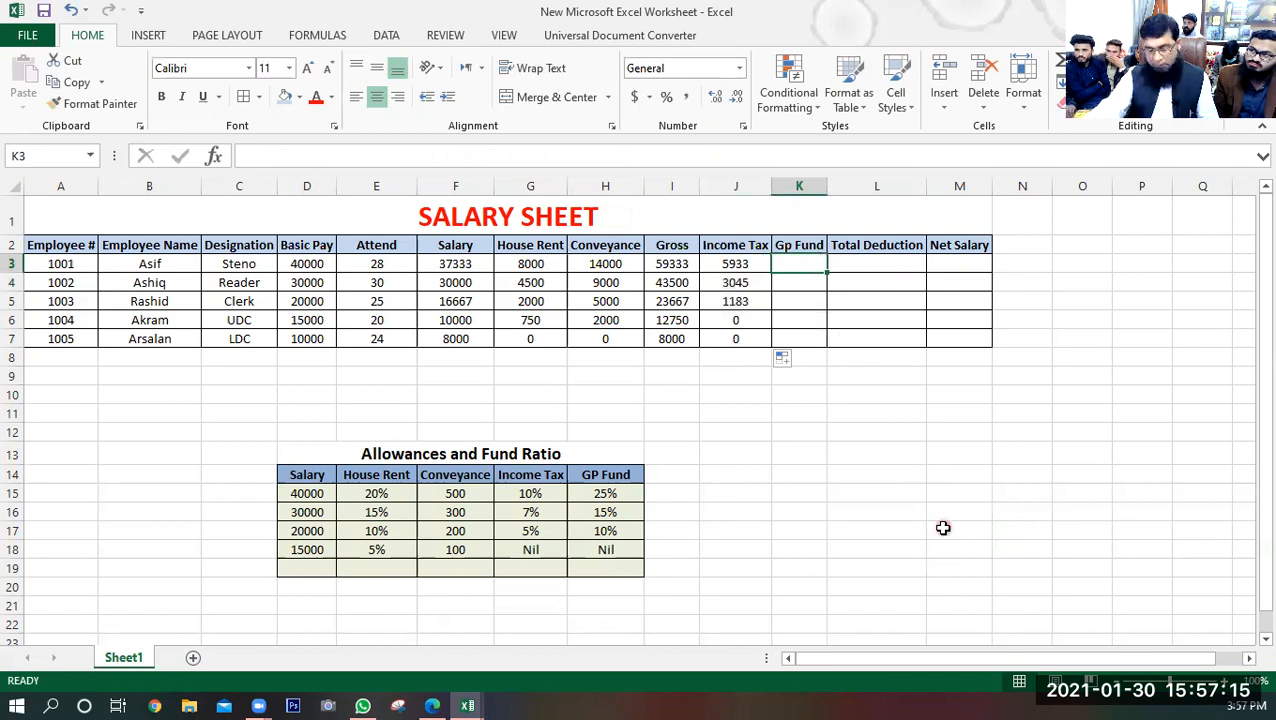
{"action": "type", "text": "=o"}
{"action": "key", "text": "BackSpace"}
{"action": "type", "text": "if"}
{"action": "key", "text": "Tab"}
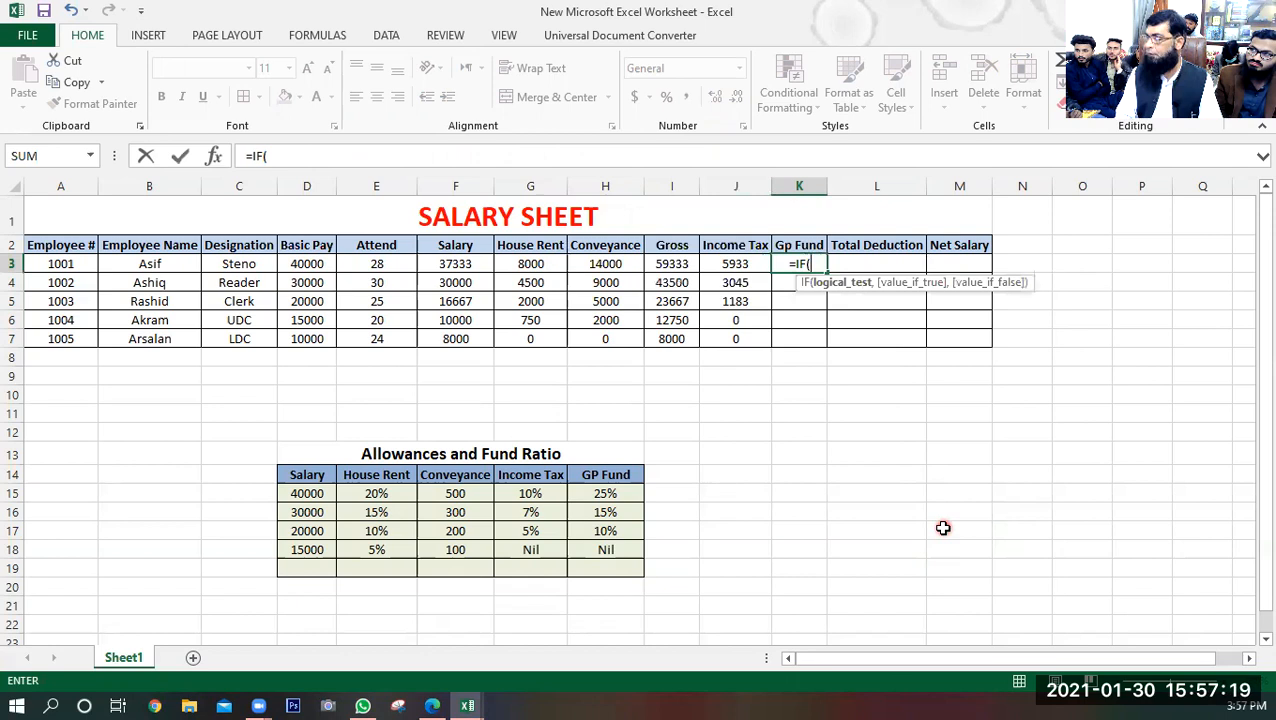
{"action": "left_click", "coordinate": [306, 264]}
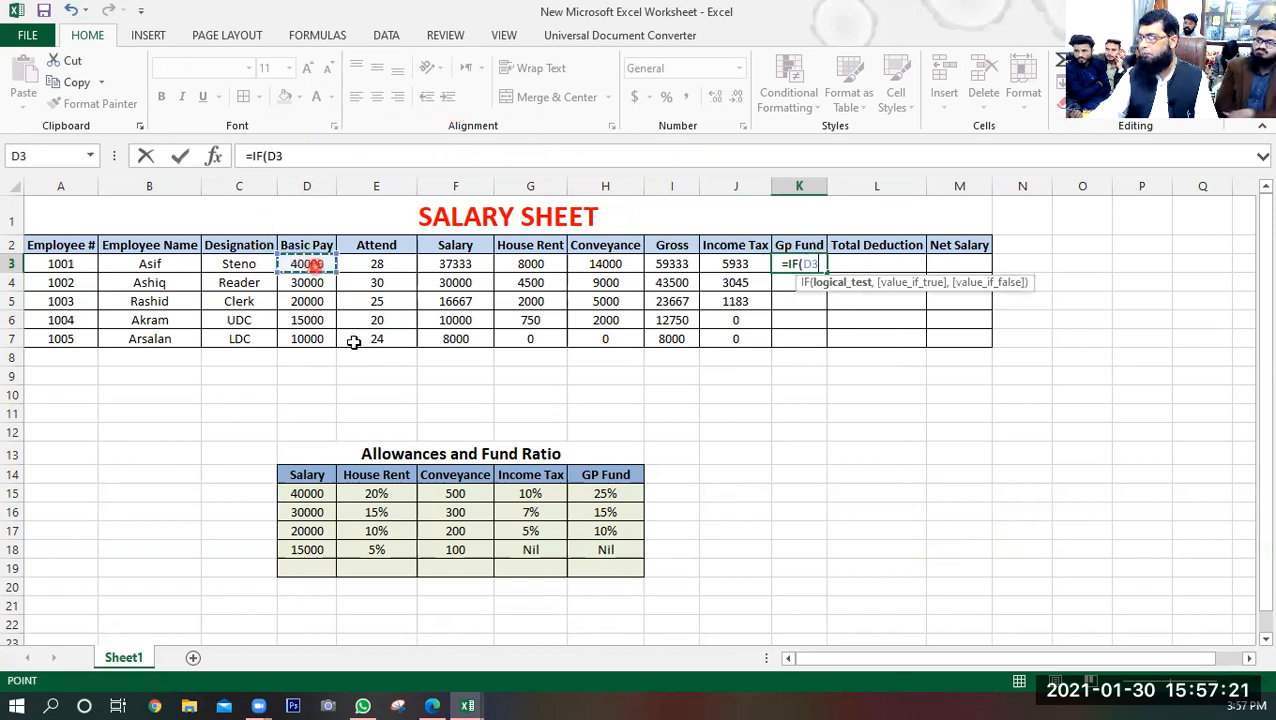
{"action": "type", "text": ">=40000"}
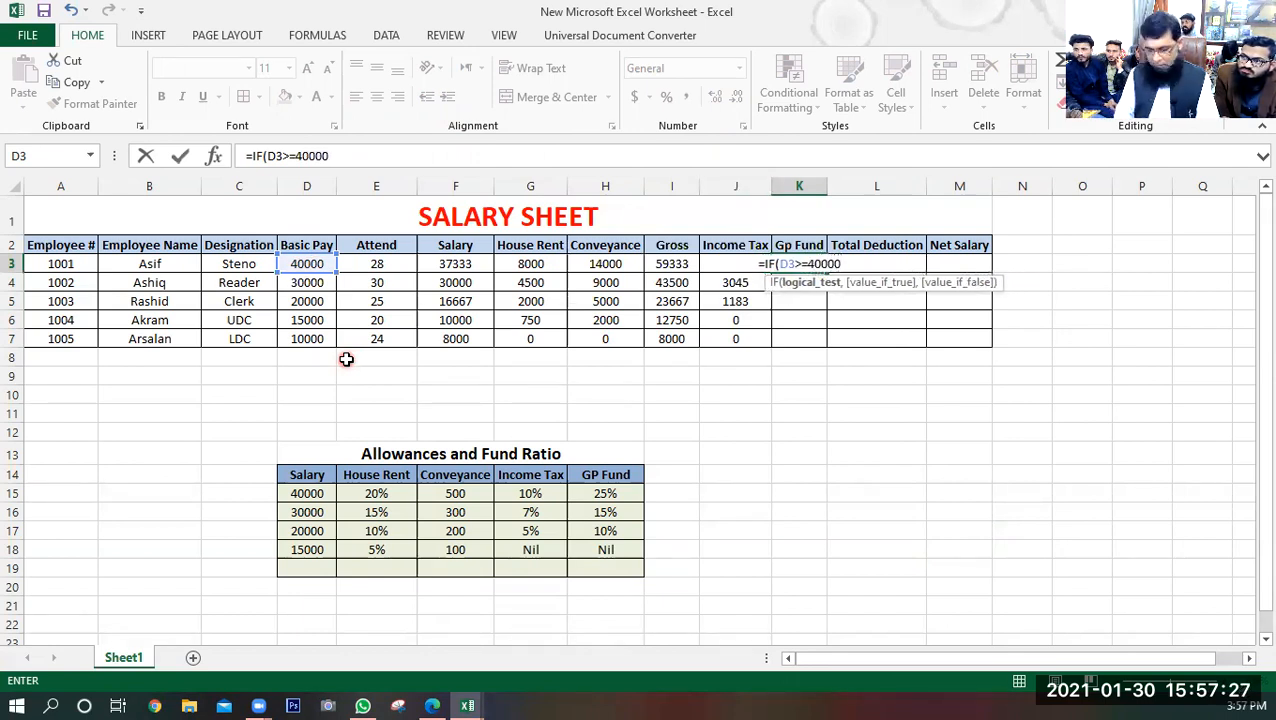
{"action": "type", "text": ","}
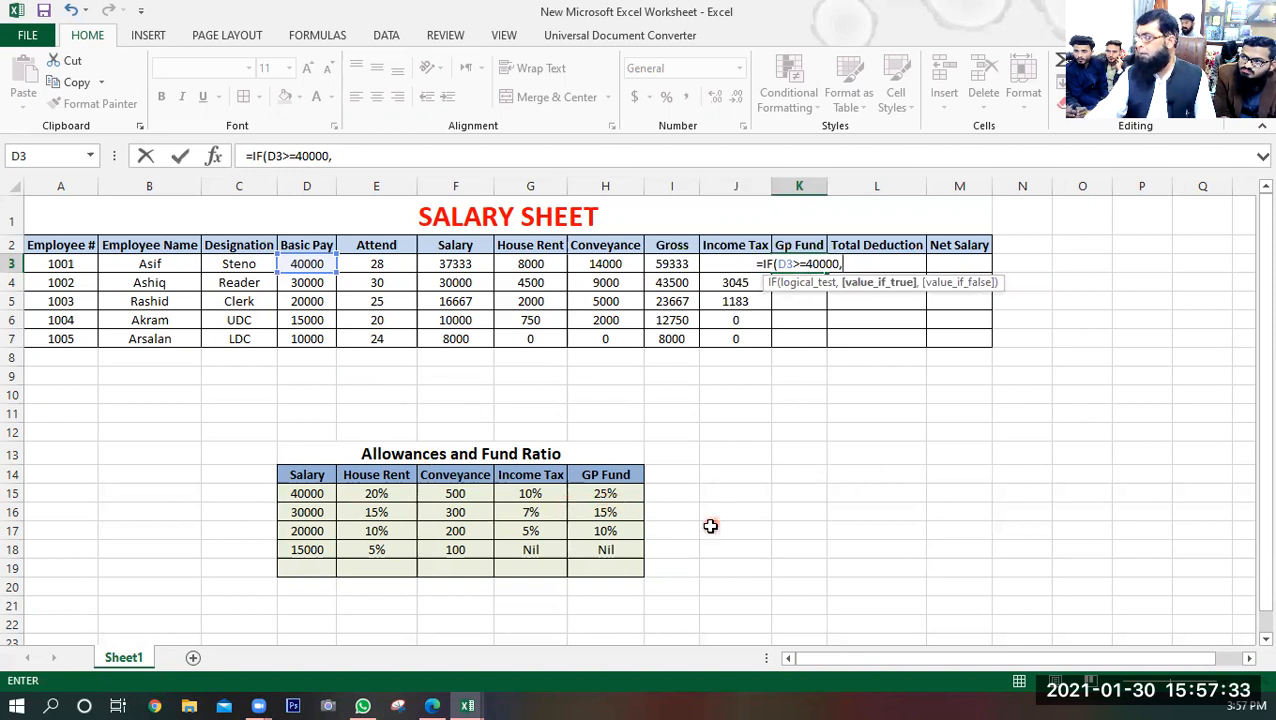
{"action": "left_click", "coordinate": [677, 263]}
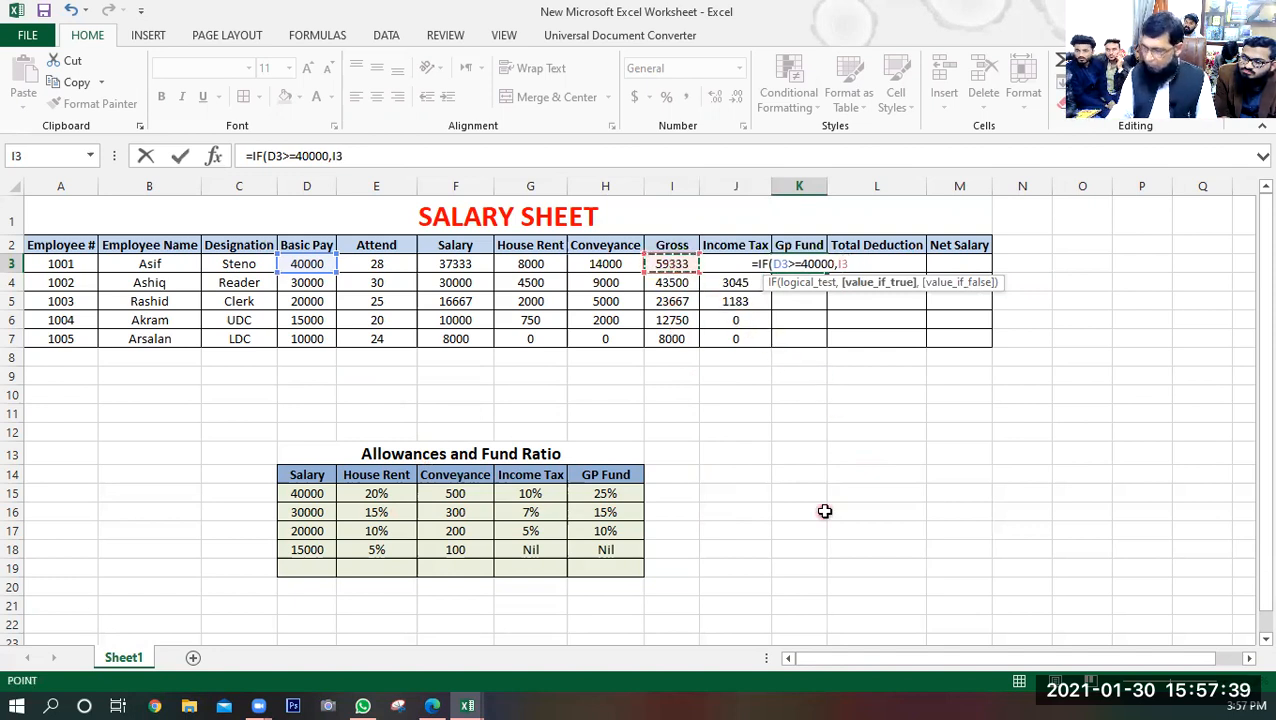
{"action": "type", "text": "*"}
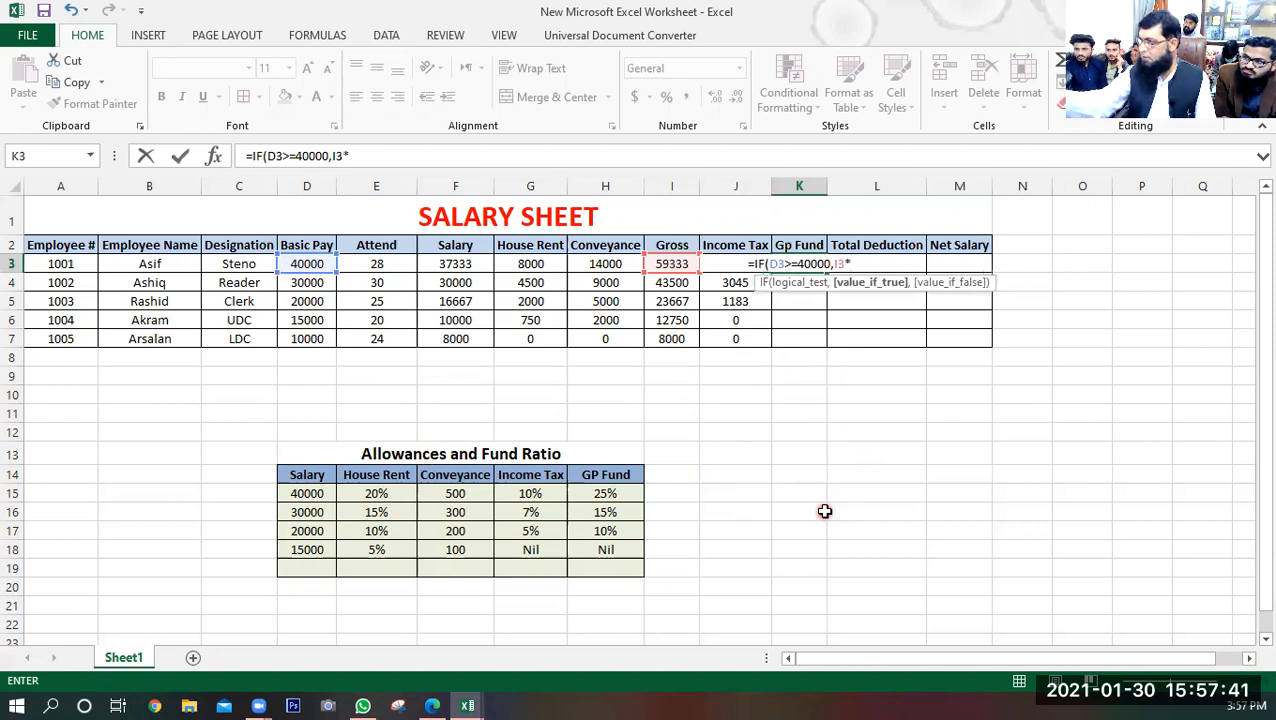
{"action": "type", "text": "25"}
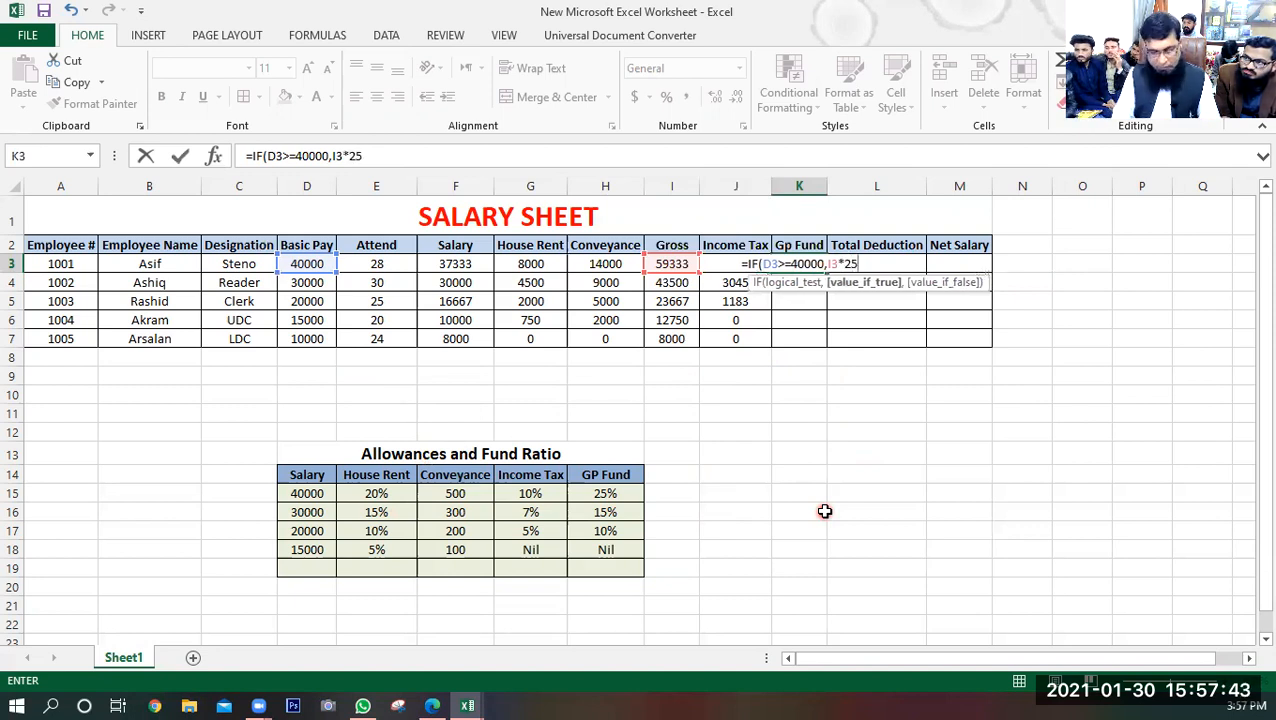
{"action": "type", "text": "%"}
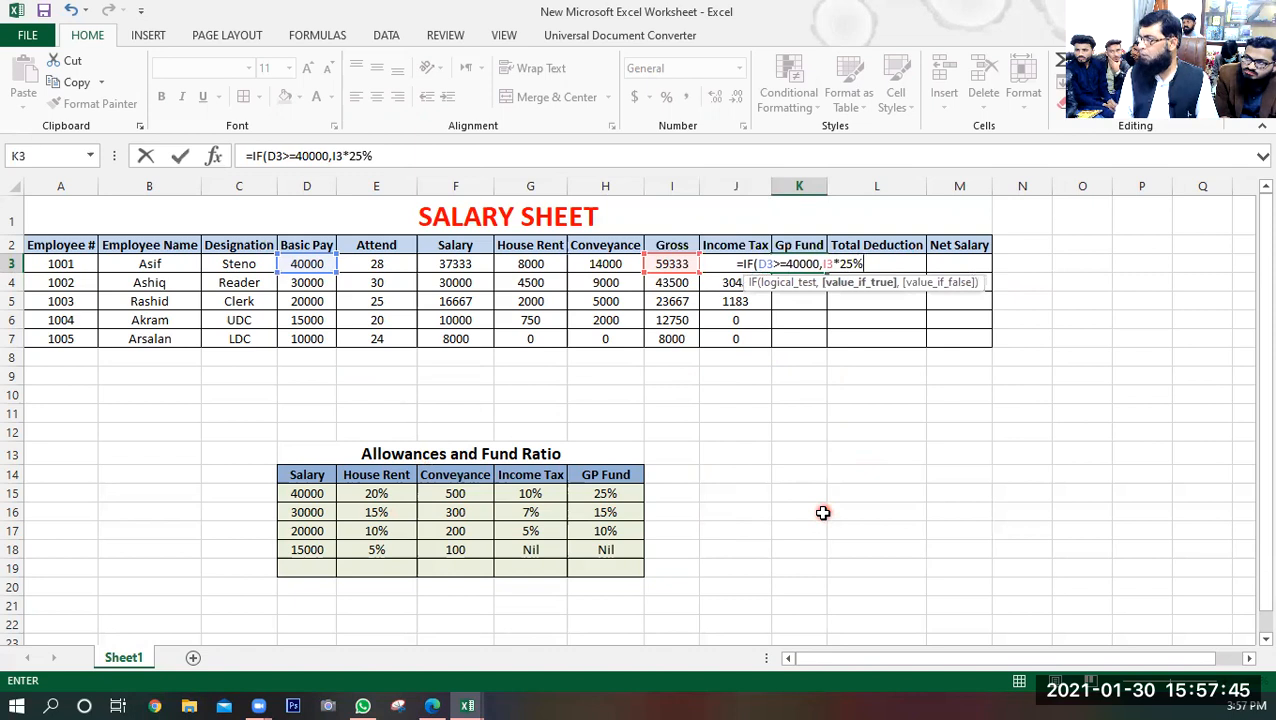
- Add a second nested IF to the K3 GP Fund formula that returns I3*15% when D3>=30000
{"action": "type", "text": ",IF("}
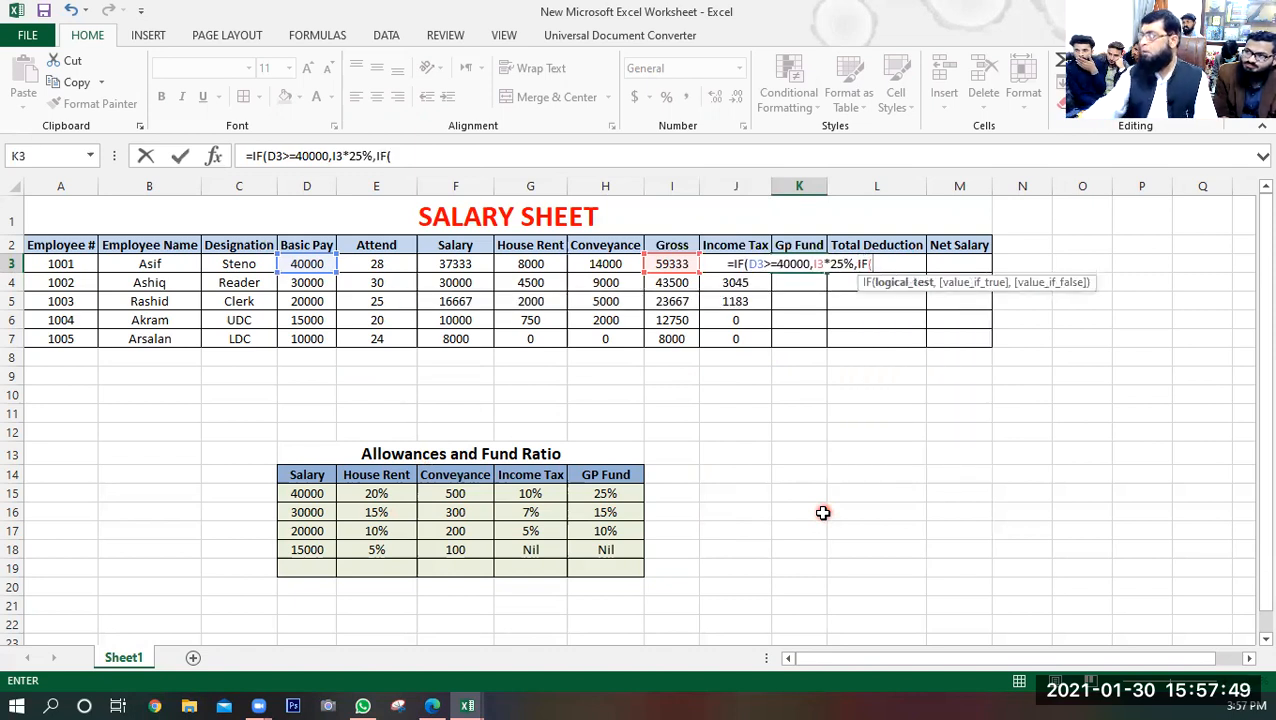
{"action": "left_click", "coordinate": [303, 265]}
{"action": "type", "text": ">"}
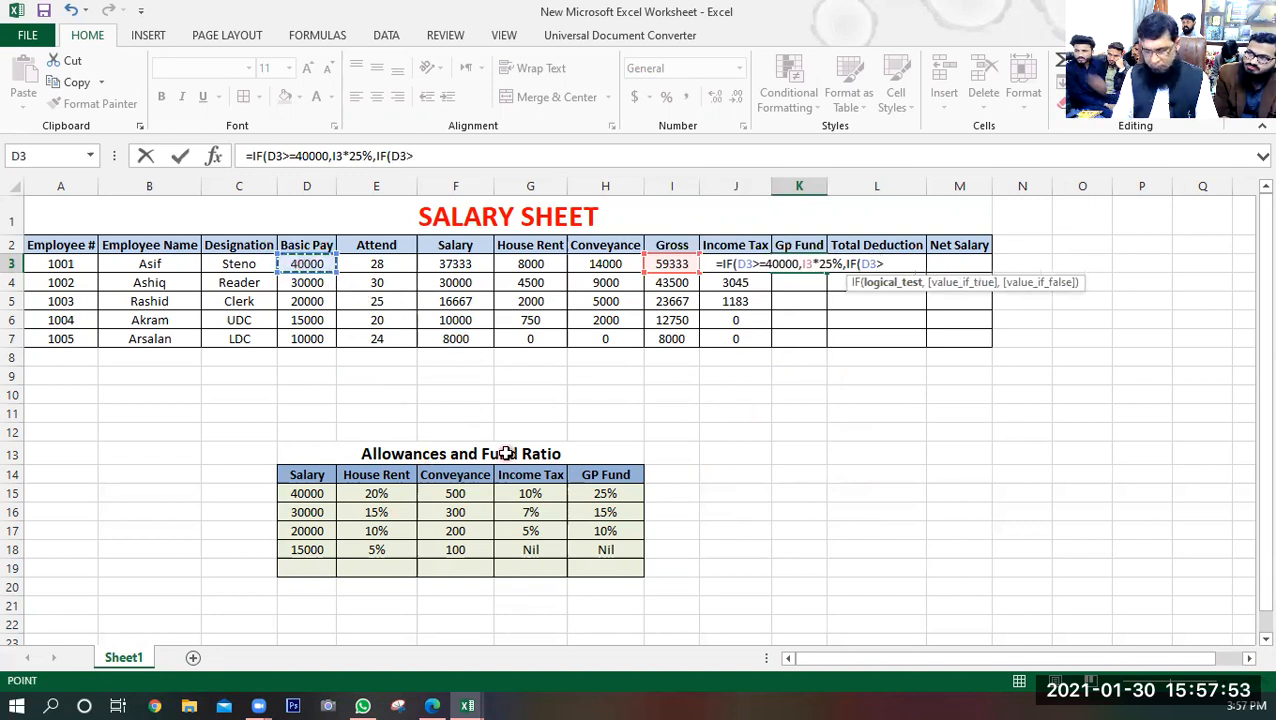
{"action": "type", "text": "="}
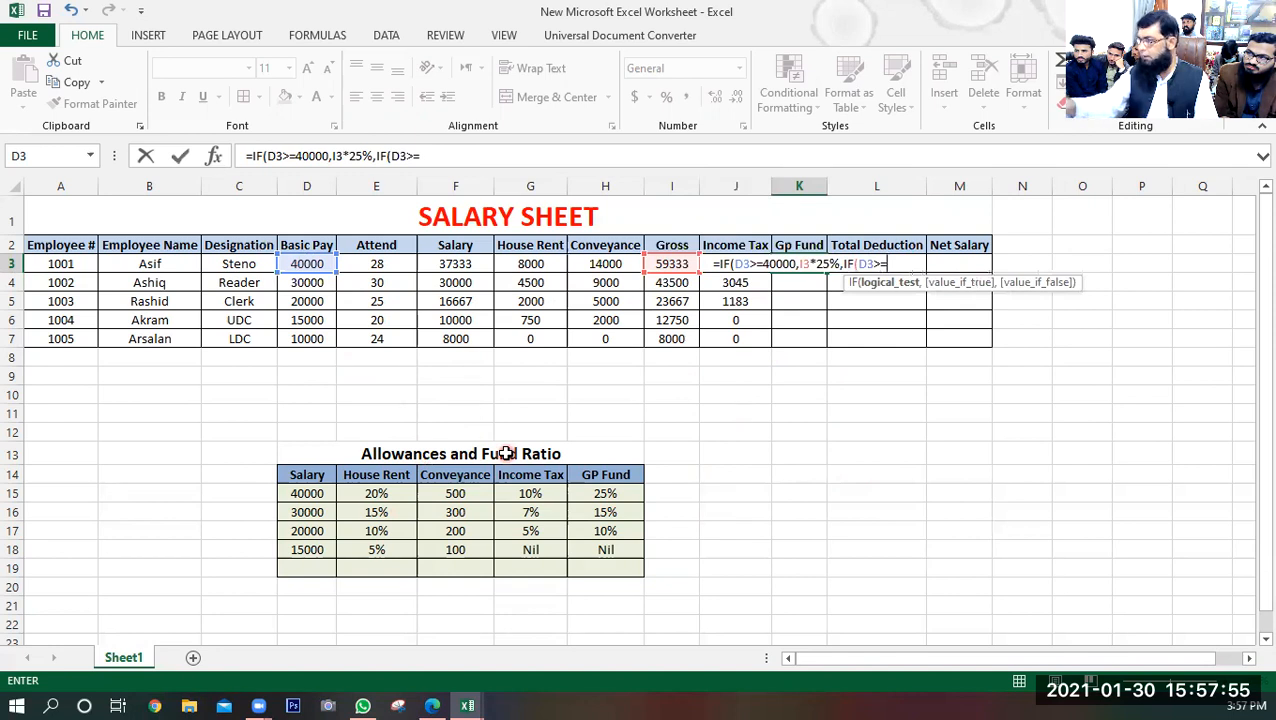
{"action": "type", "text": "3000"}
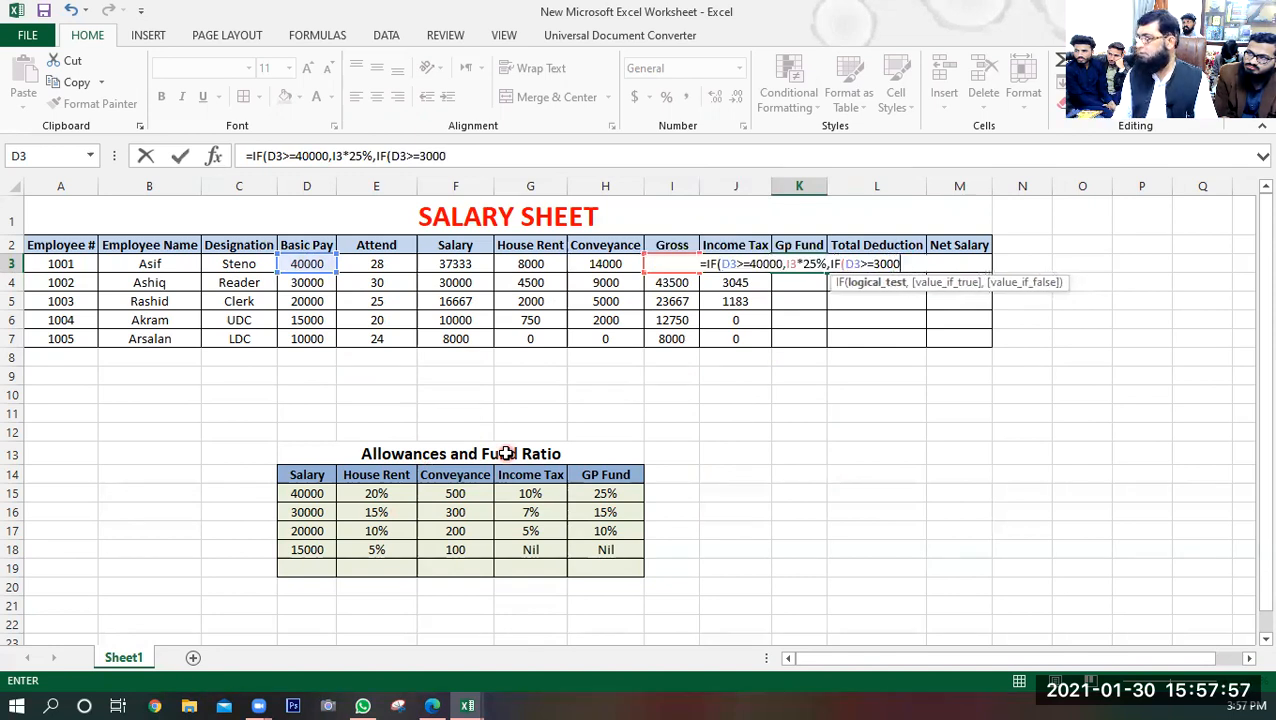
{"action": "type", "text": "0,"}
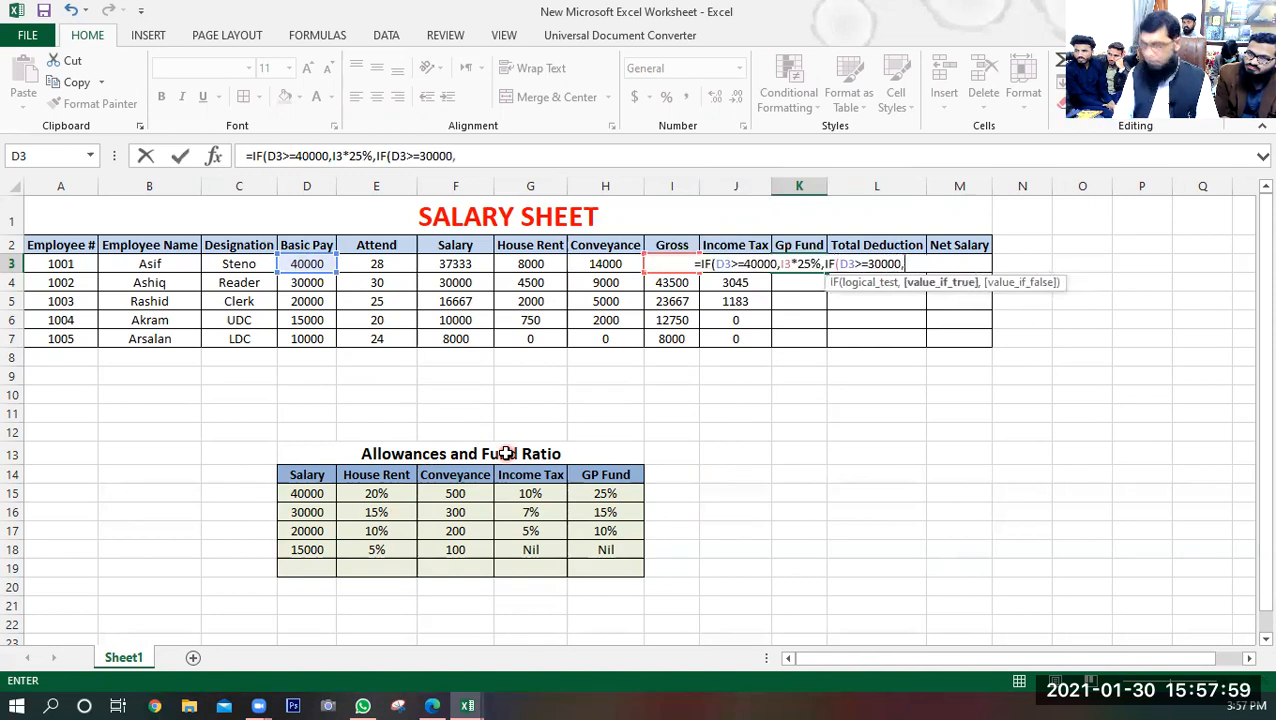
{"action": "type", "text": "i"}
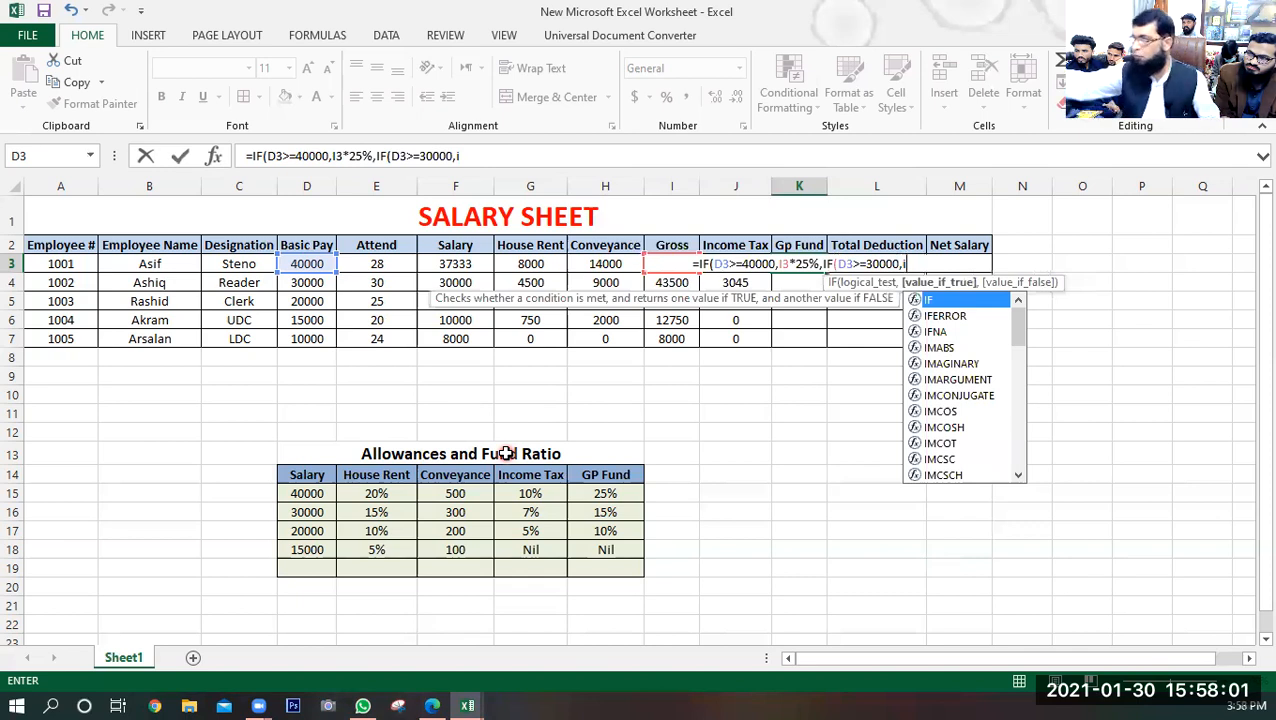
{"action": "type", "text": "3"}
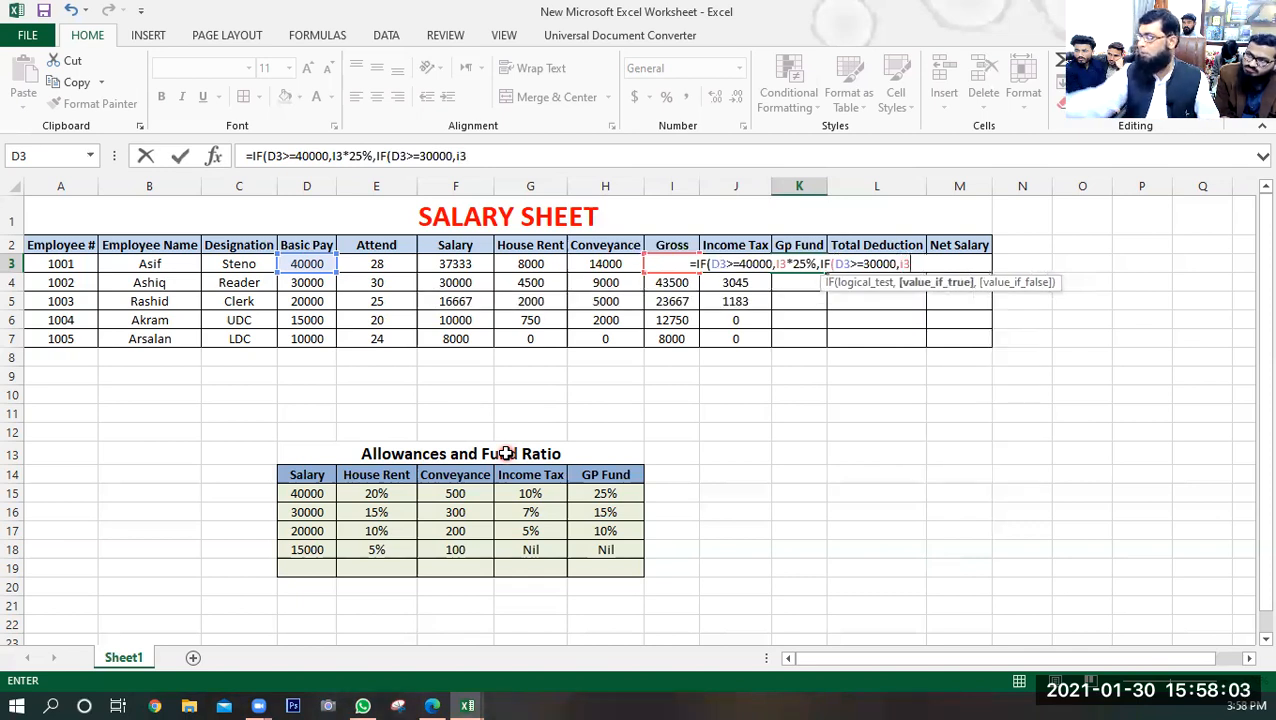
{"action": "type", "text": "*"}
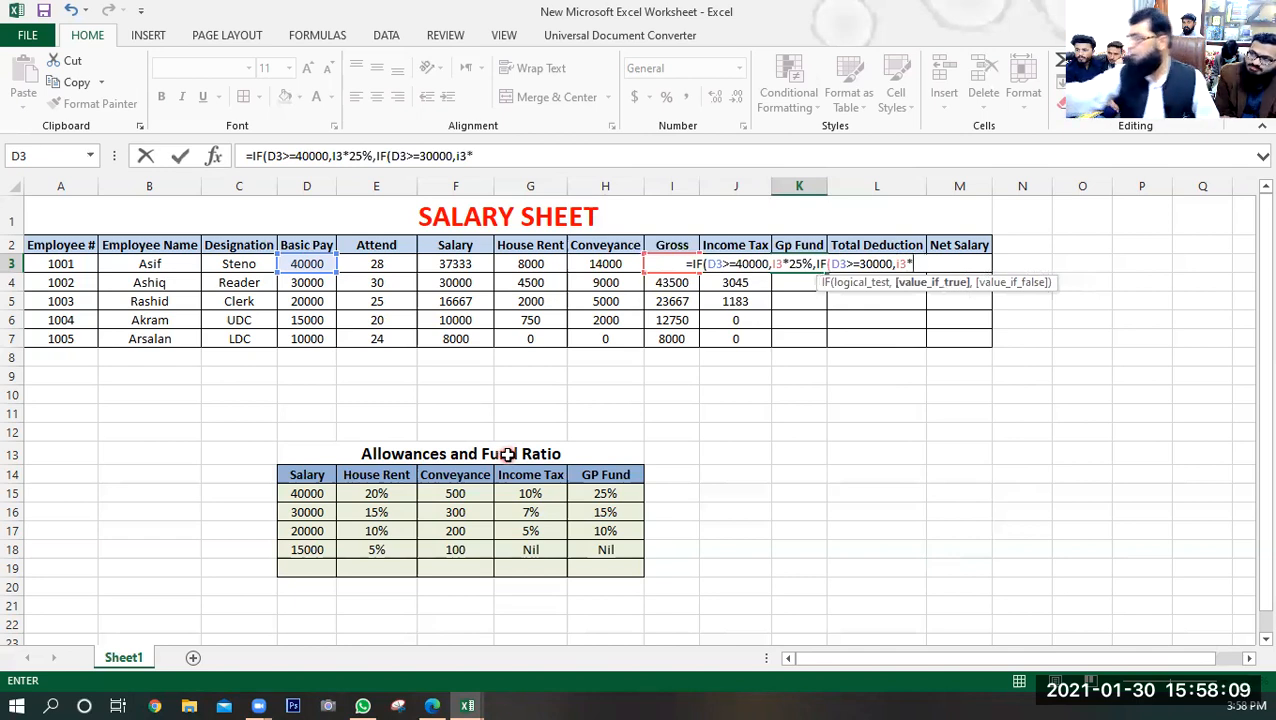
{"action": "type", "text": "15"}
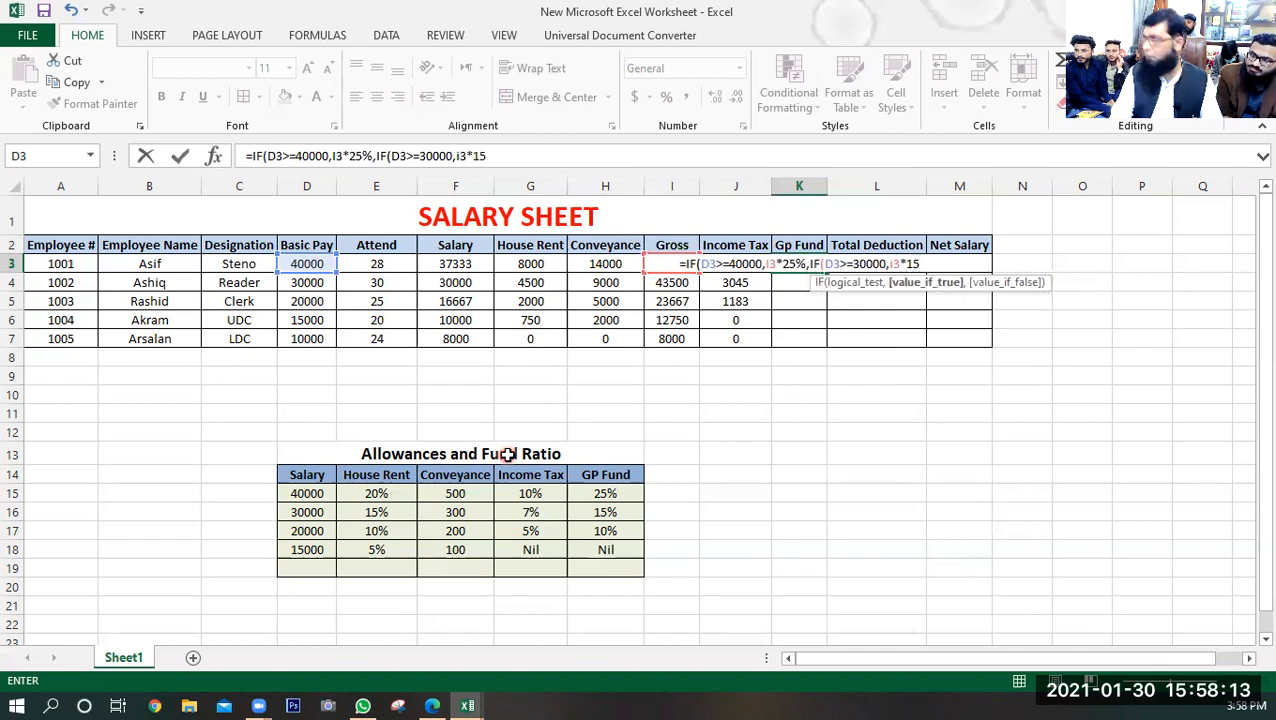
{"action": "type", "text": "%,"}
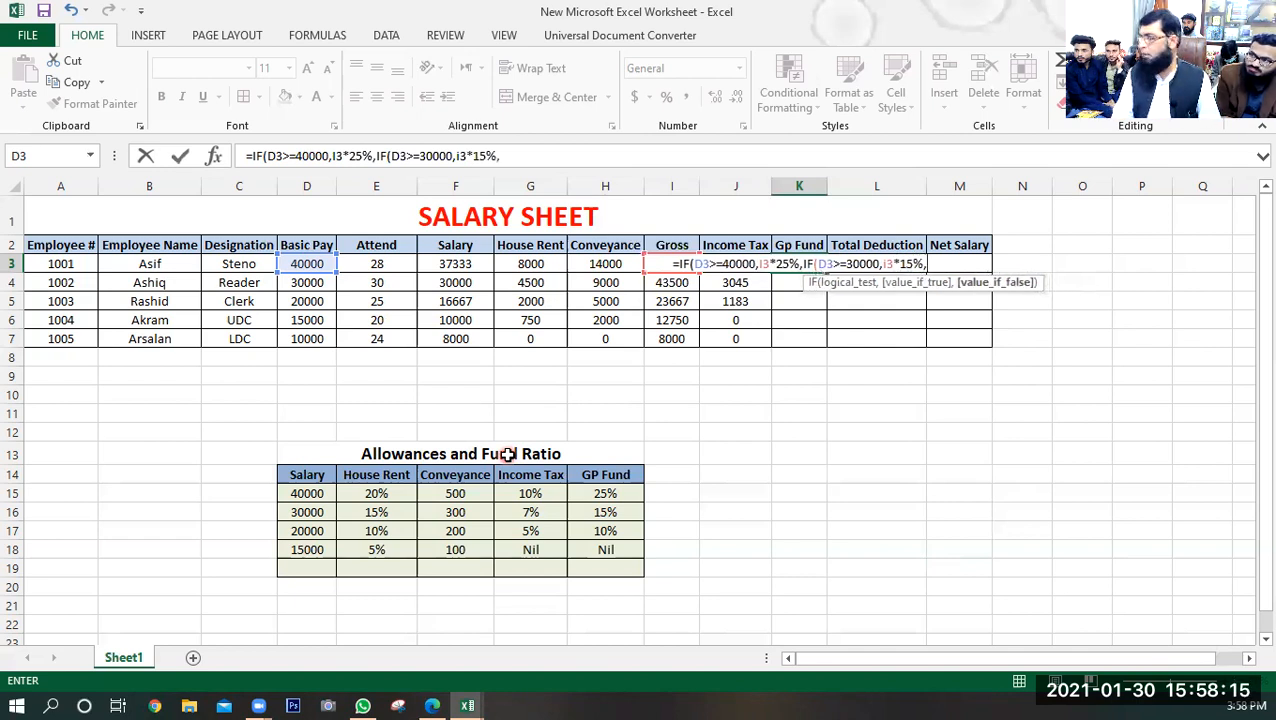
- Add a third nested IF to the K3 GP Fund formula that returns I3*10% when D3>=20000
{"action": "type", "text": "IF("}
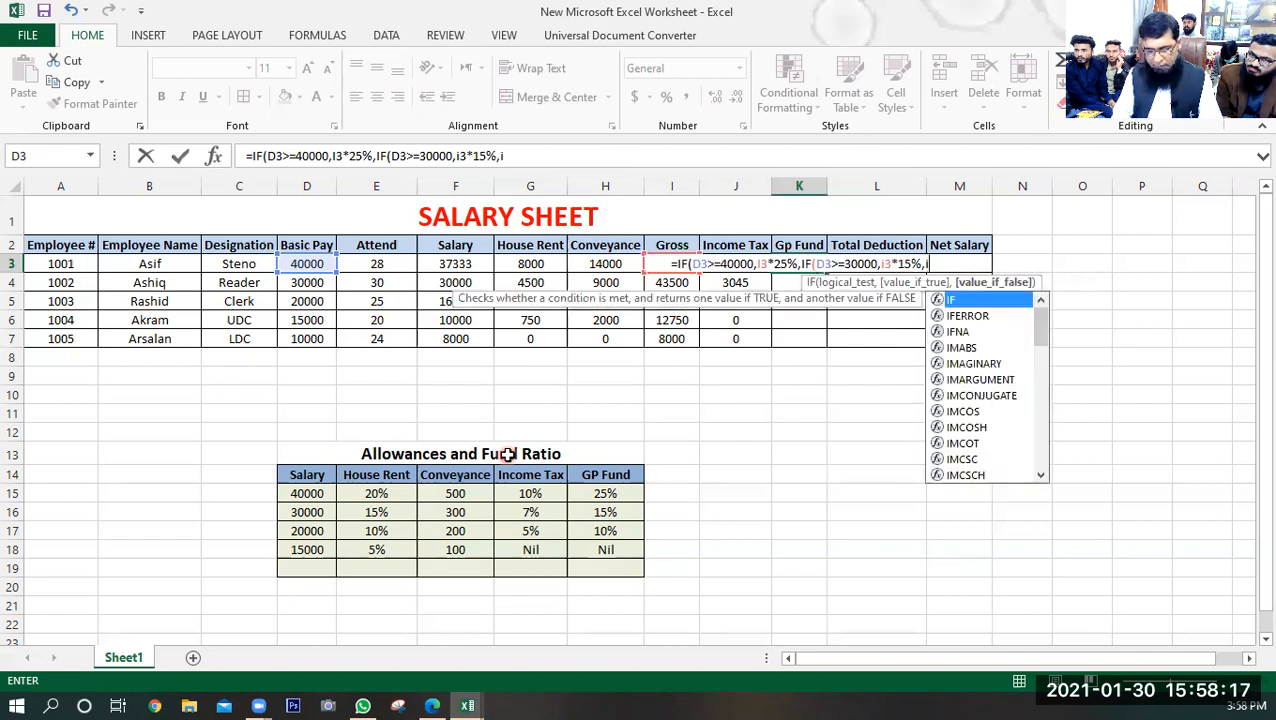
{"action": "type", "text": "d3>="}
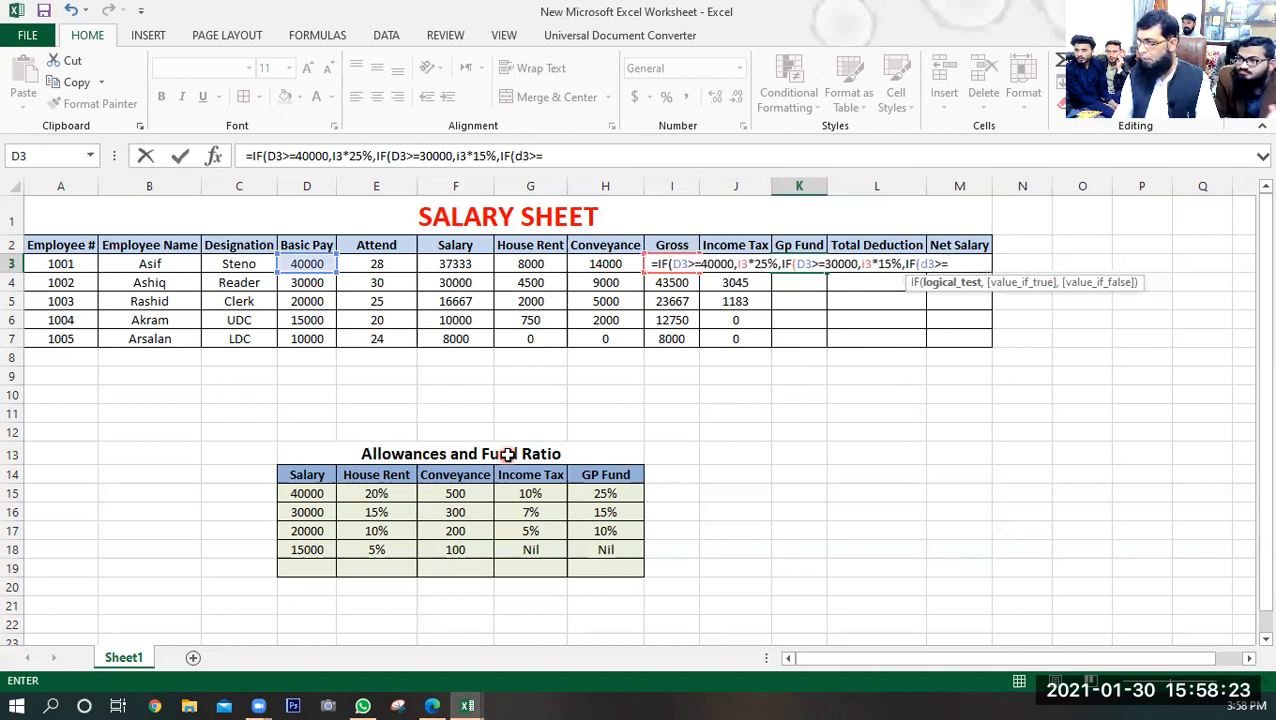
{"action": "type", "text": "20000"}
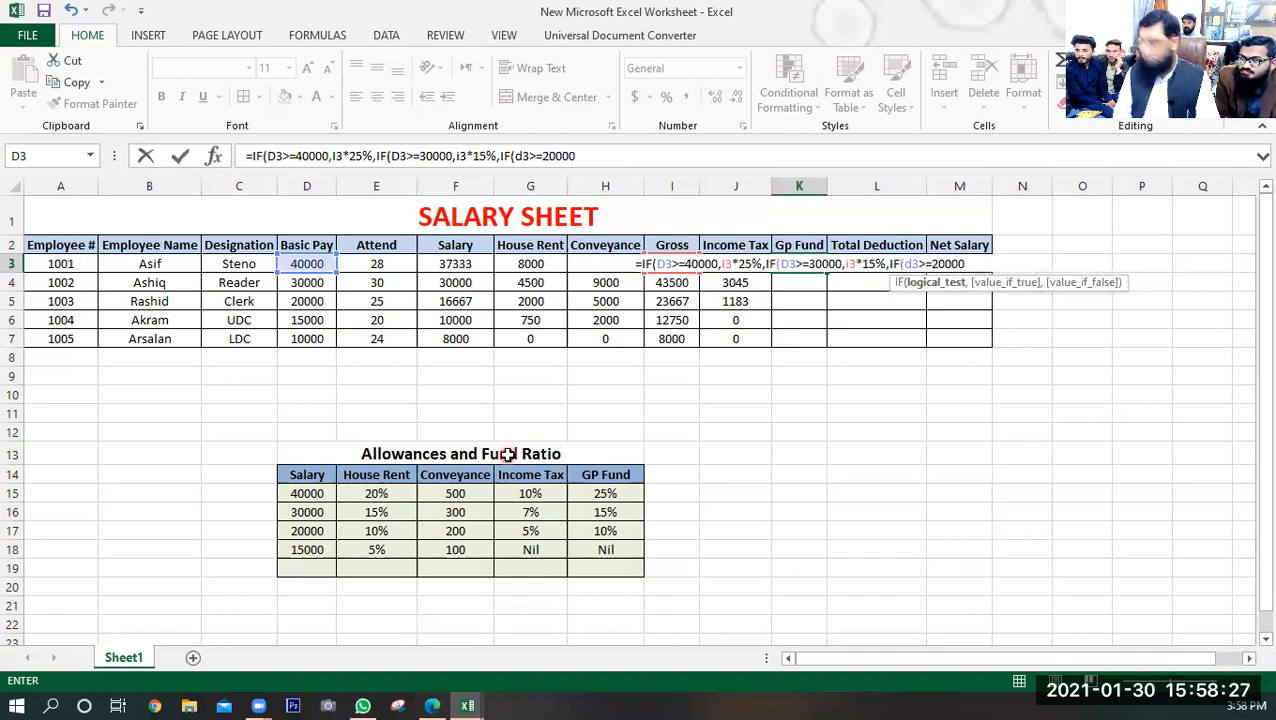
{"action": "type", "text": ",i3*"}
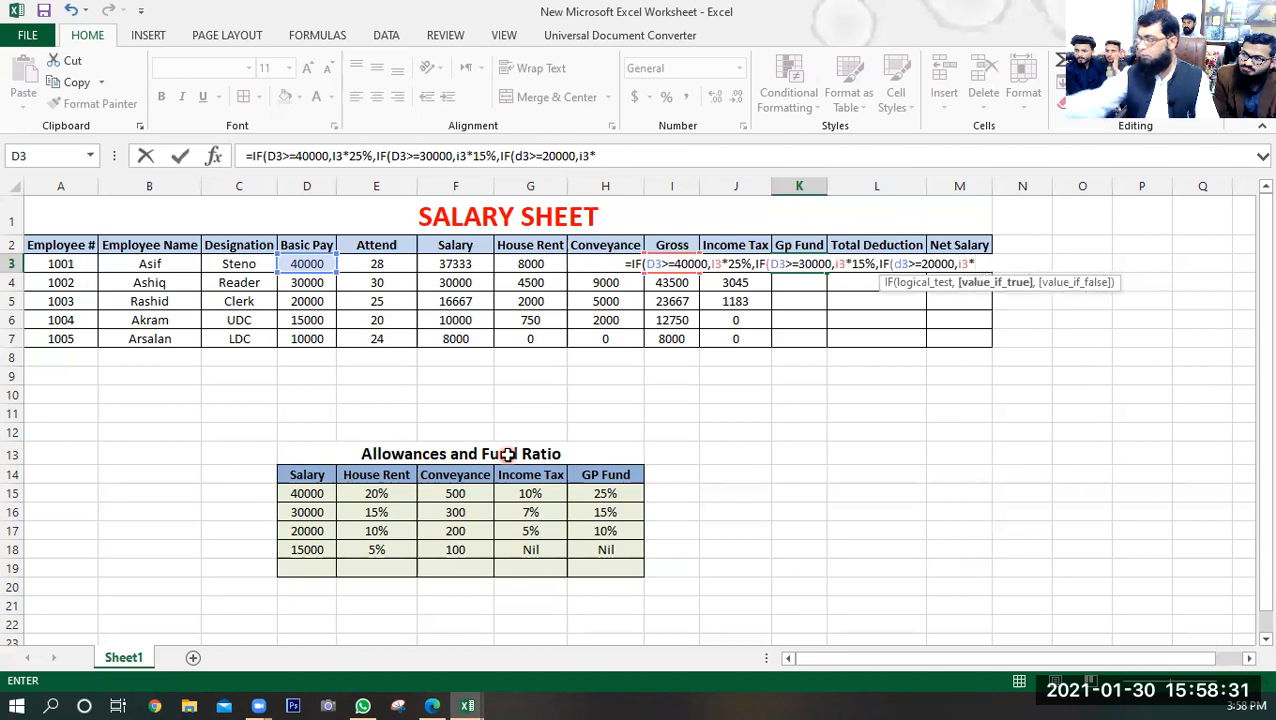
{"action": "type", "text": "10"}
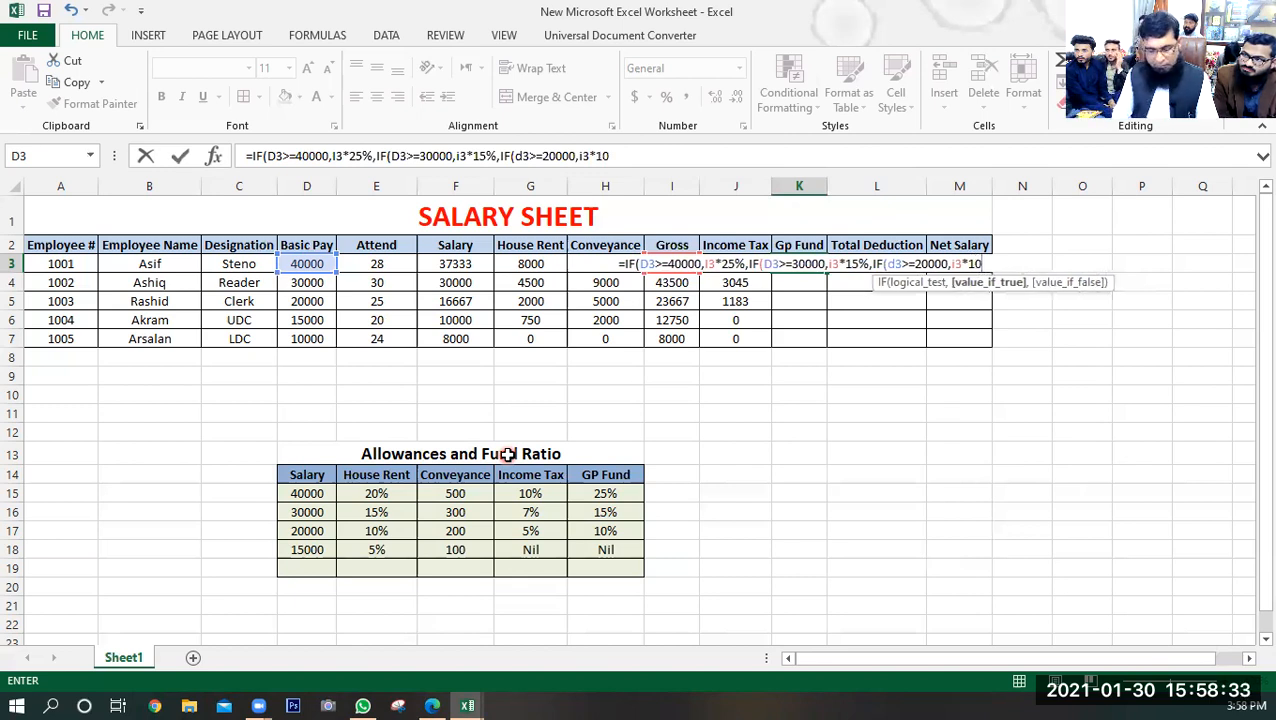
{"action": "type", "text": "%"}
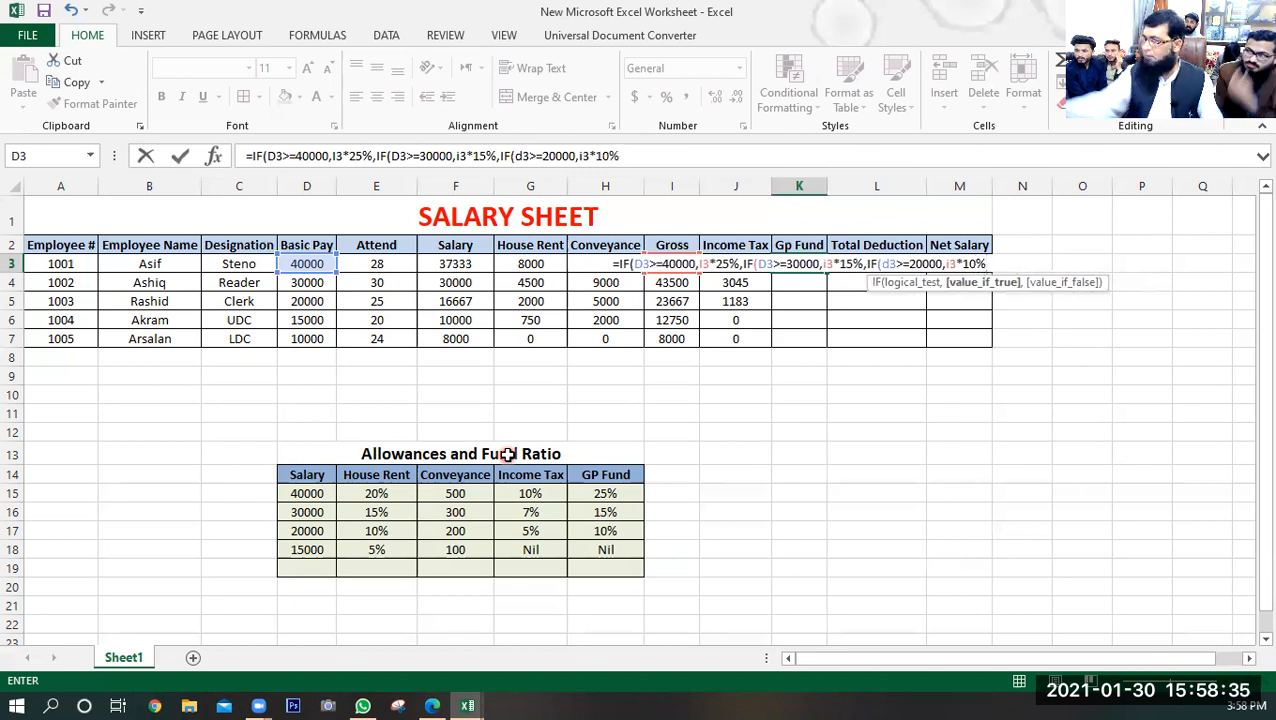
- Finish the K3 GP Fund formula with 0 as the final false value, close all three IFs and enter it
{"action": "type", "text": ",0"}
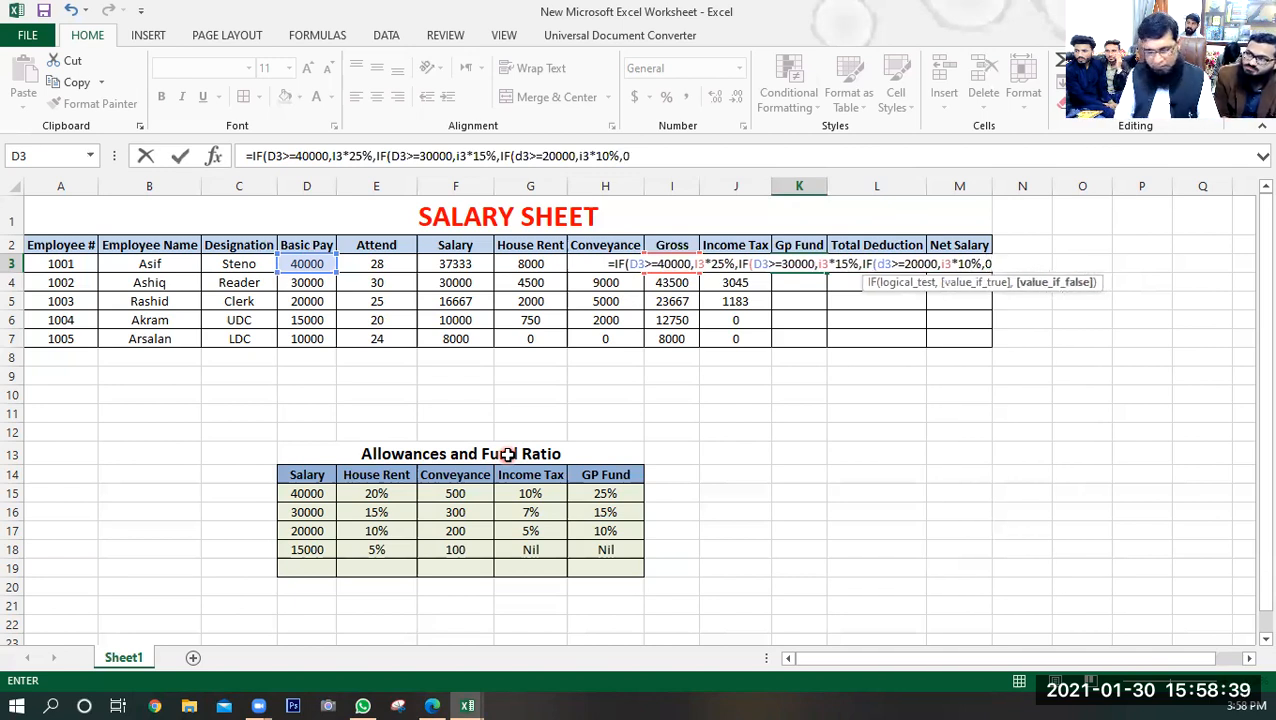
{"action": "type", "text": ")))"}
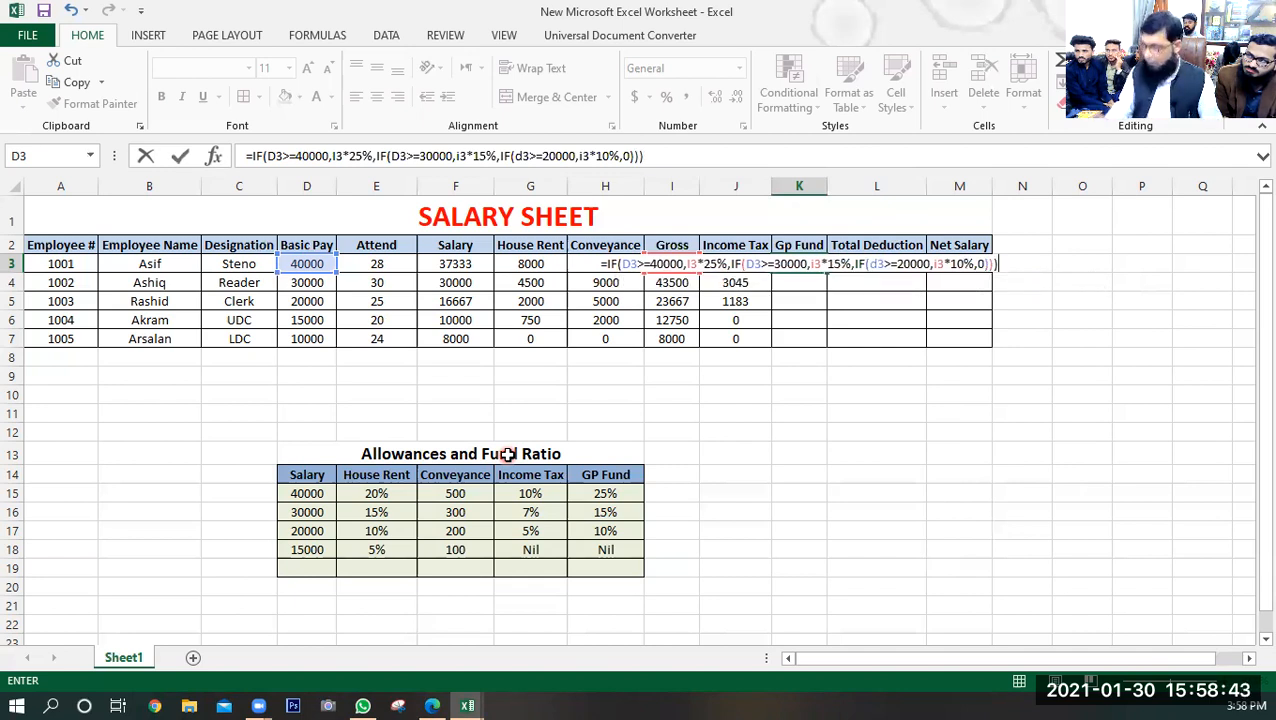
{"action": "key", "text": "Return"}
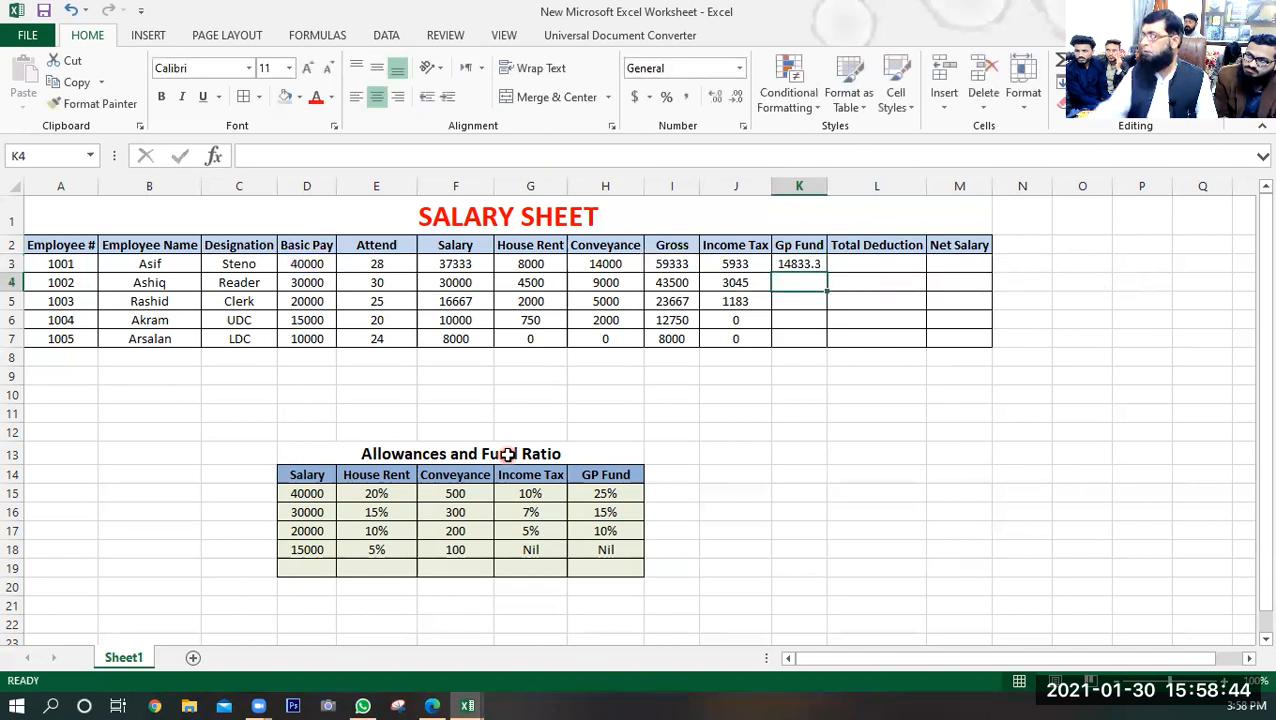
- Show the GP Fund in K3 without decimal places and copy its formula down through K7
{"action": "left_click", "coordinate": [818, 263]}
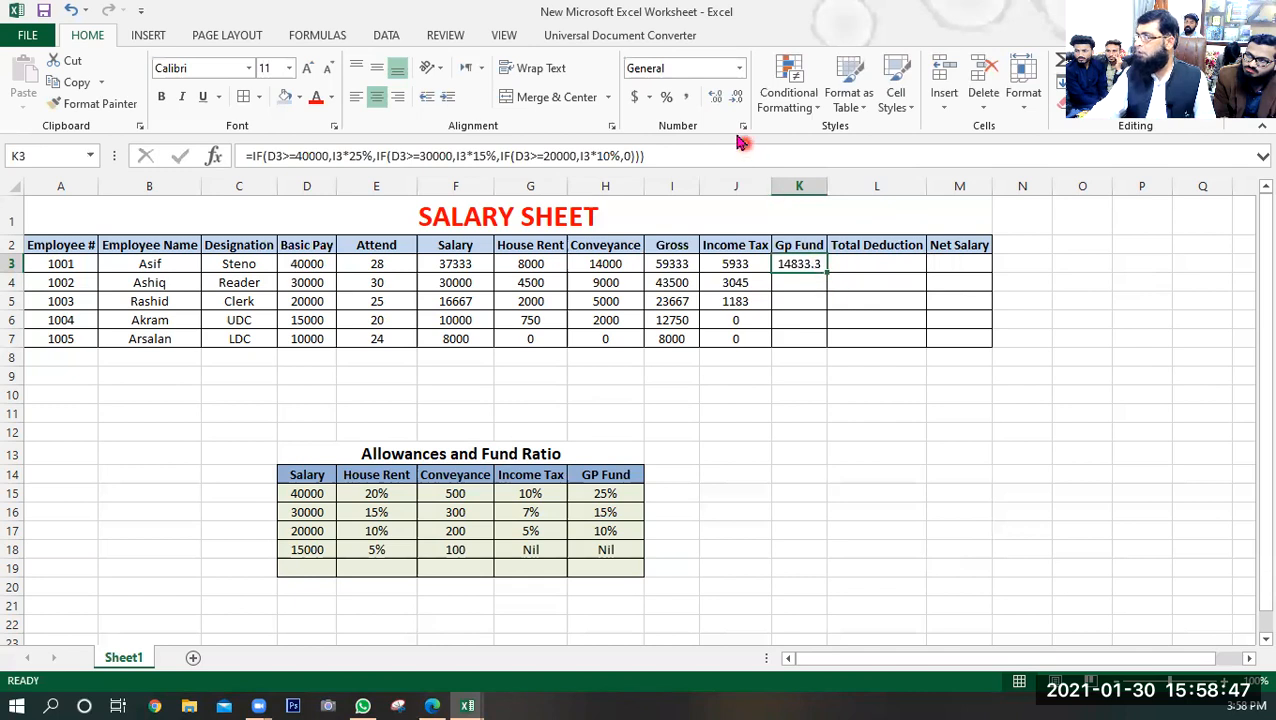
{"action": "left_click", "coordinate": [737, 99]}
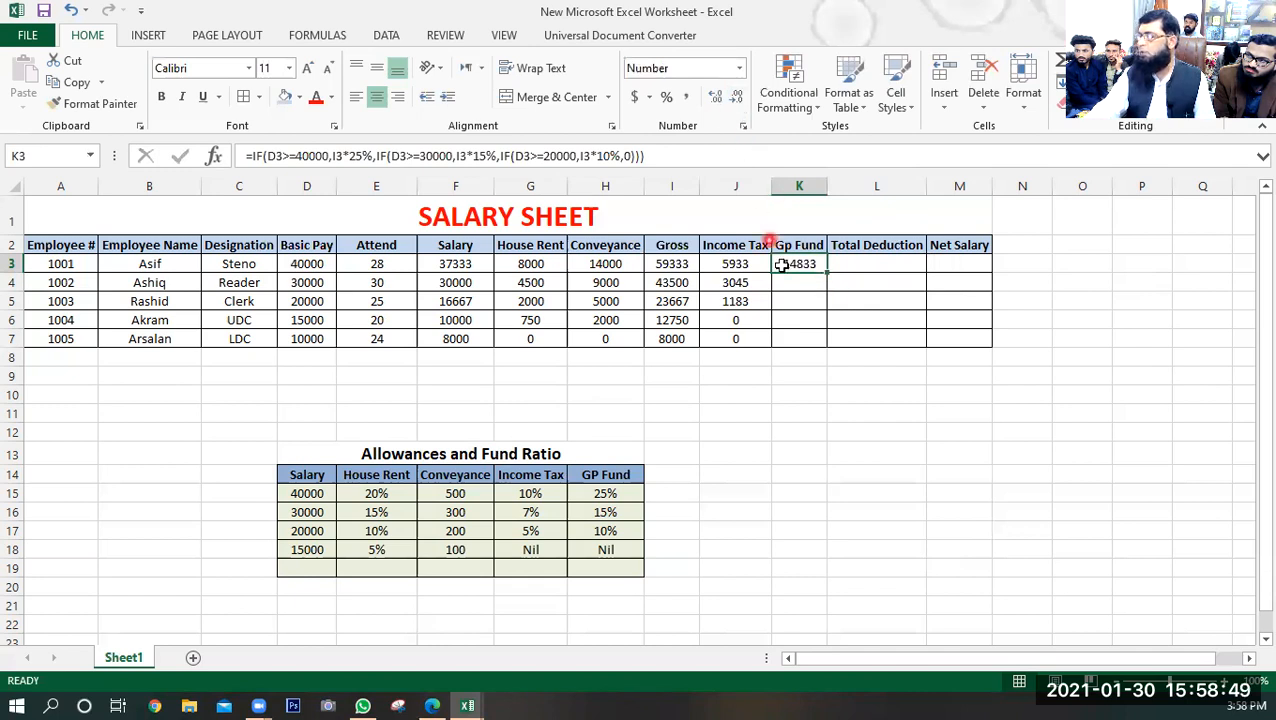
{"action": "left_click_drag", "start_coordinate": [827, 269], "coordinate": [823, 345]}
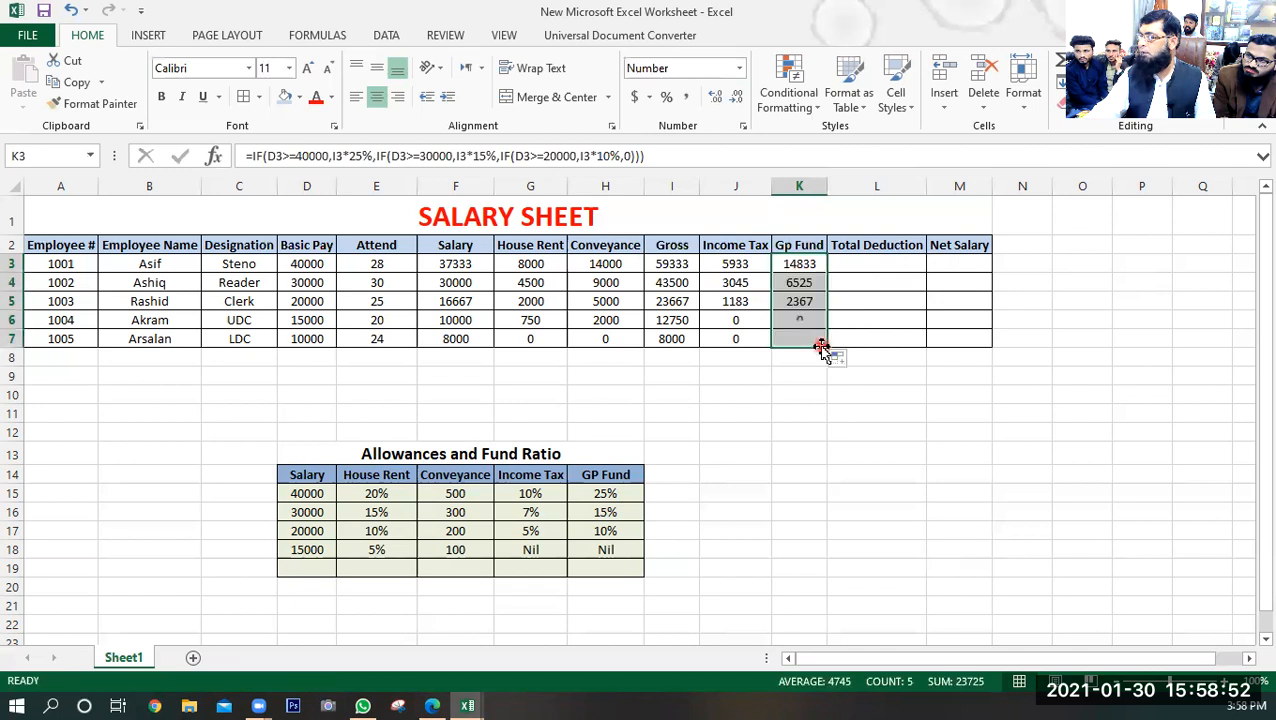
- Calculate the Total Deduction in L3 with the formula +J3+K3 and copy it down through L7
{"action": "left_click", "coordinate": [858, 268]}
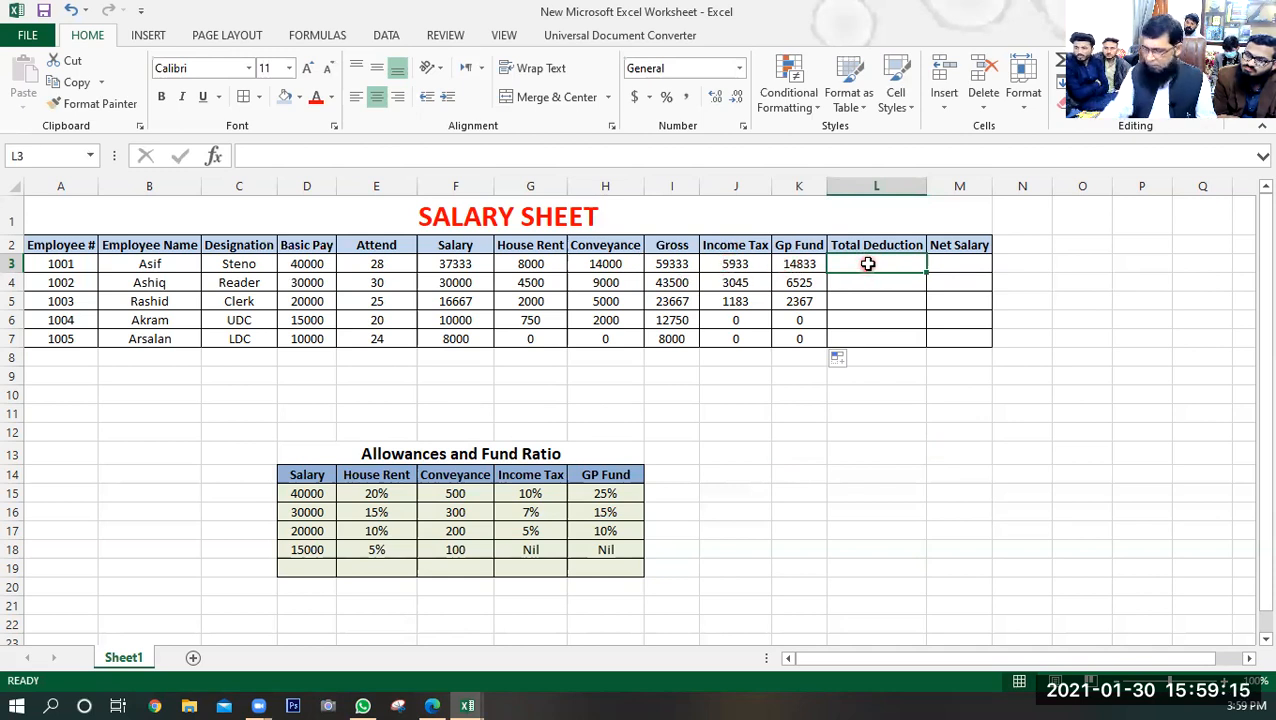
{"action": "type", "text": "+"}
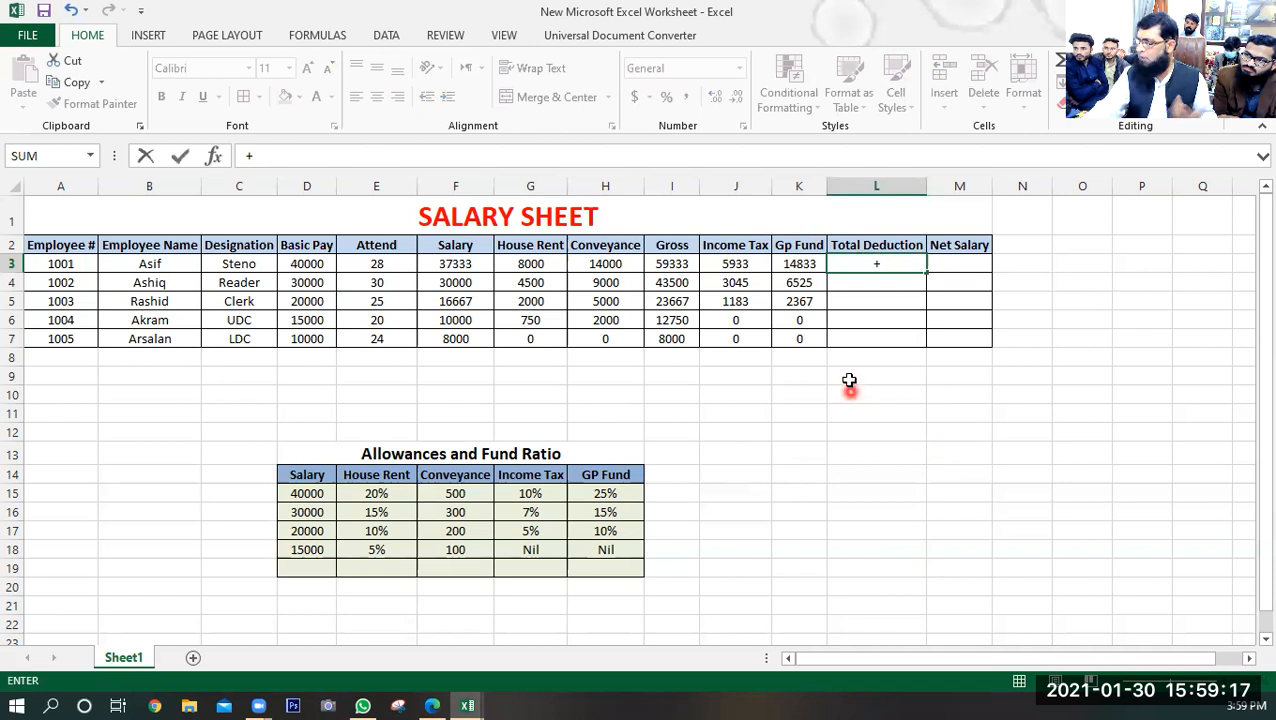
{"action": "left_click", "coordinate": [736, 264]}
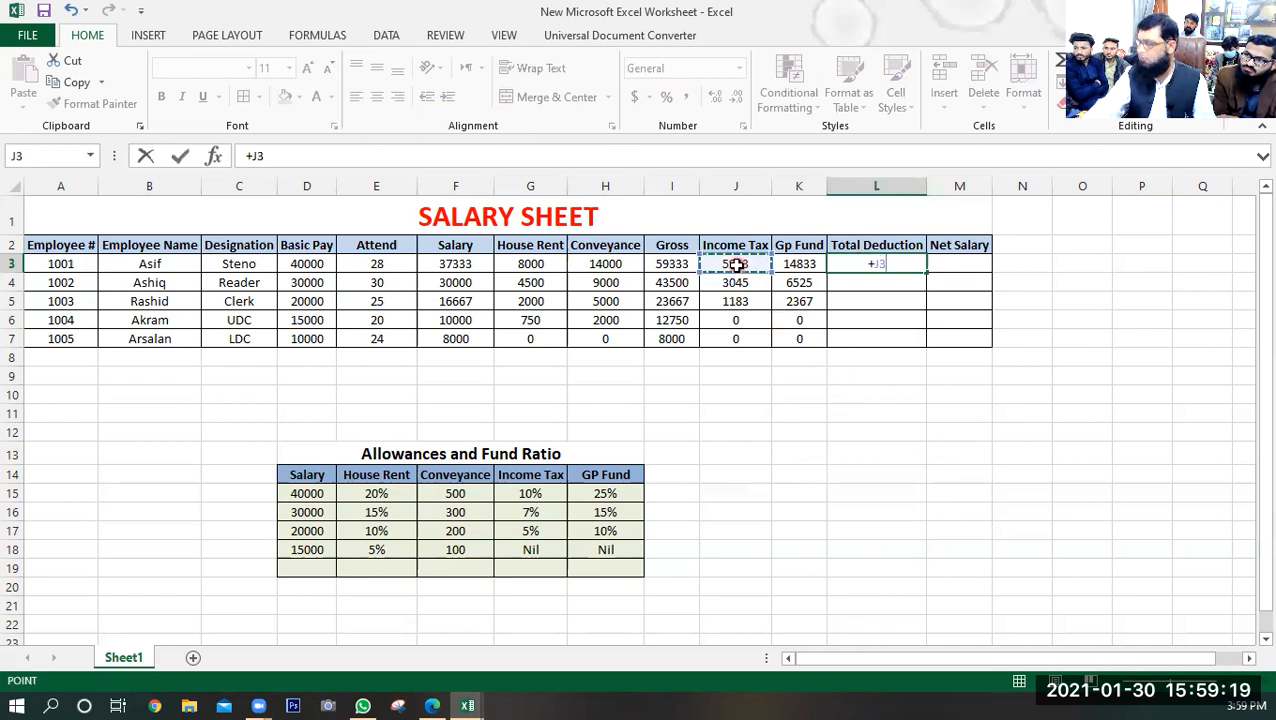
{"action": "type", "text": "+"}
{"action": "left_click", "coordinate": [802, 263]}
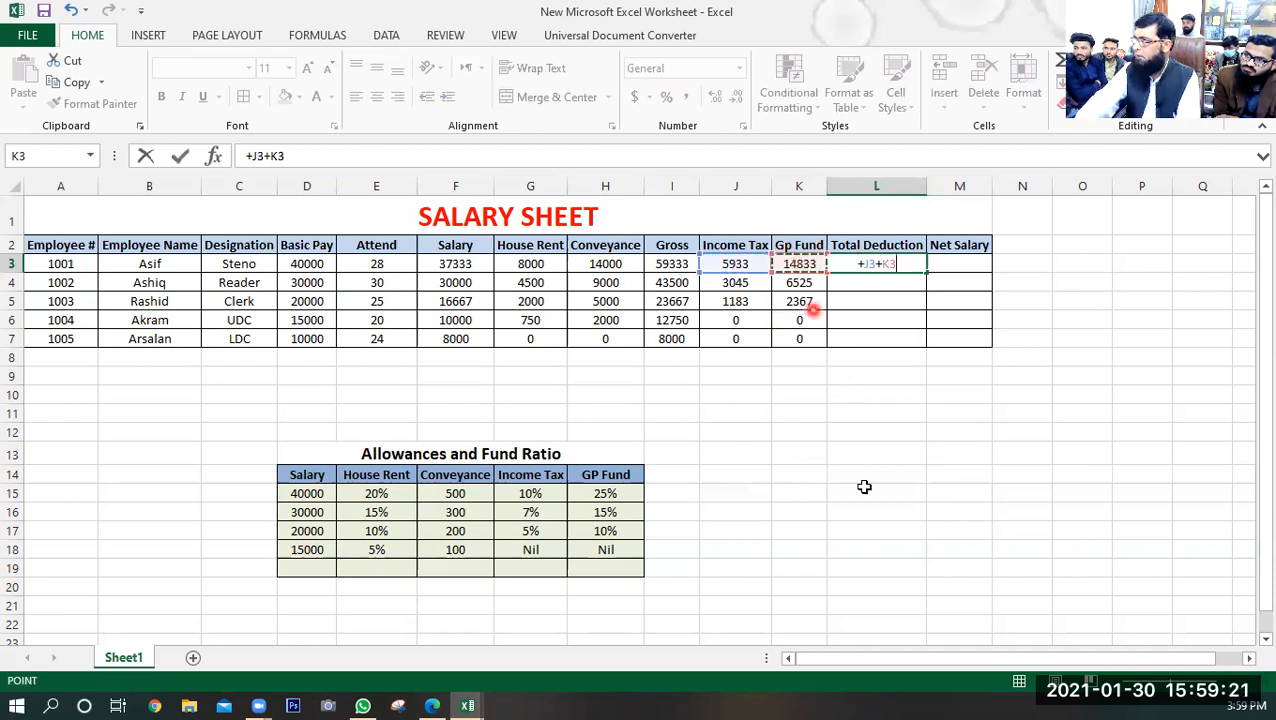
{"action": "key", "text": "Return"}
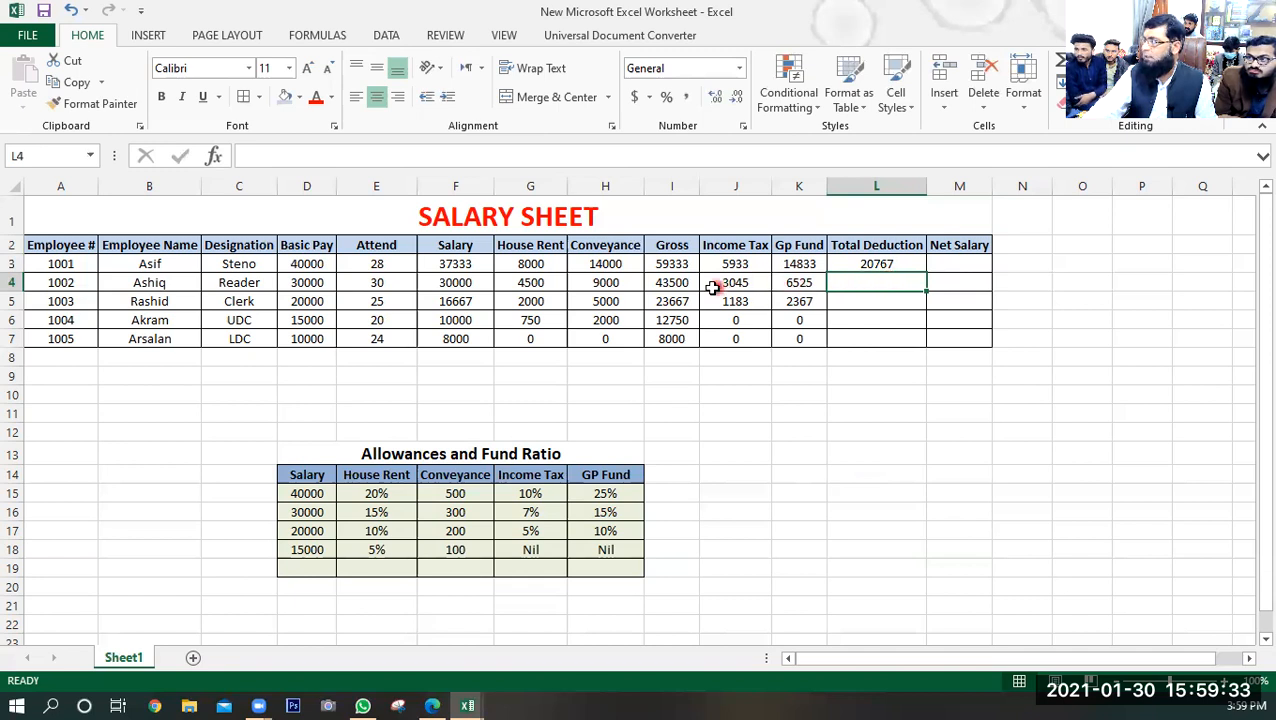
{"action": "left_click", "coordinate": [889, 264]}
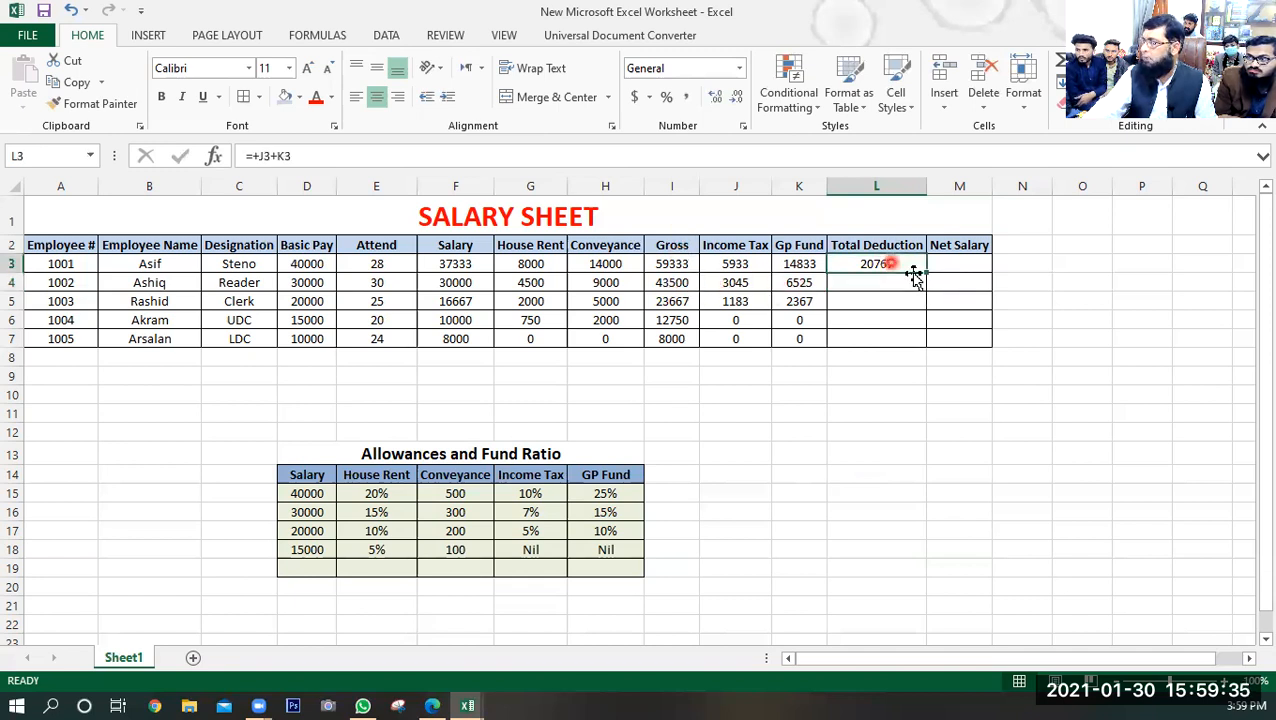
{"action": "left_click_drag", "start_coordinate": [926, 273], "coordinate": [920, 356]}
- Calculate the Net Salary in M3 with the formula +I3-L3 and copy it down through M7
{"action": "left_click", "coordinate": [959, 263]}
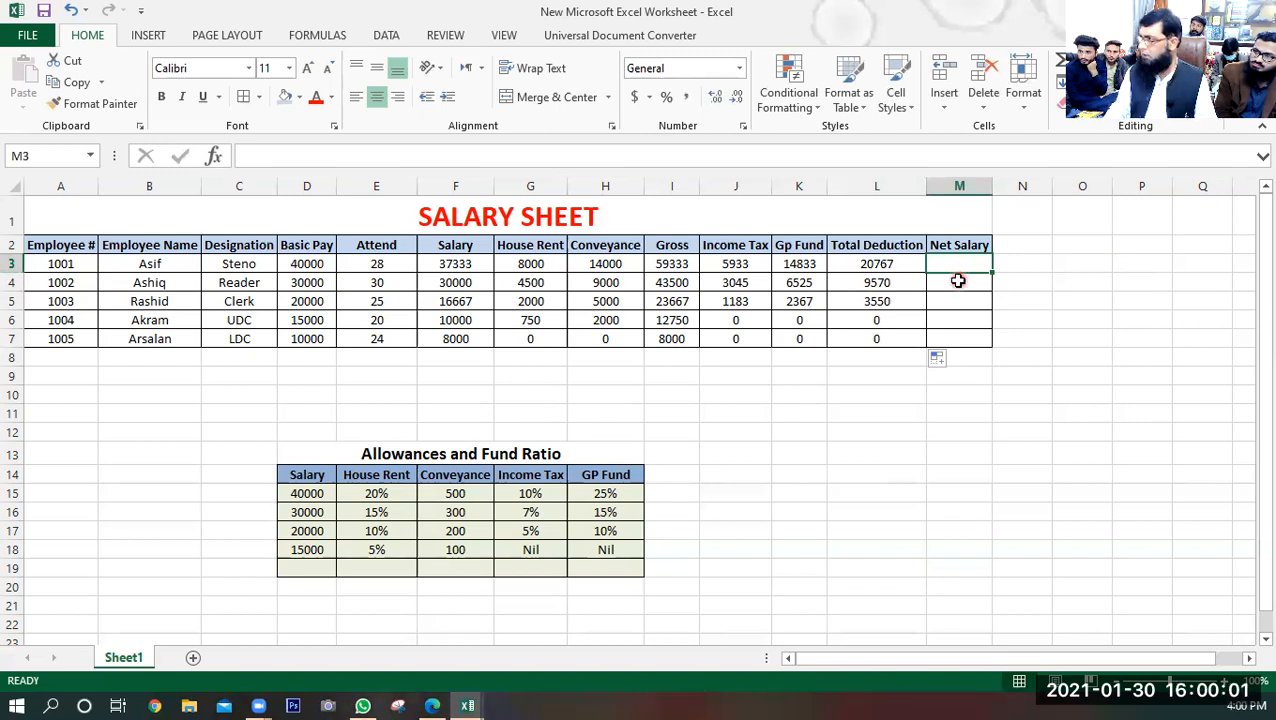
{"action": "type", "text": "+"}
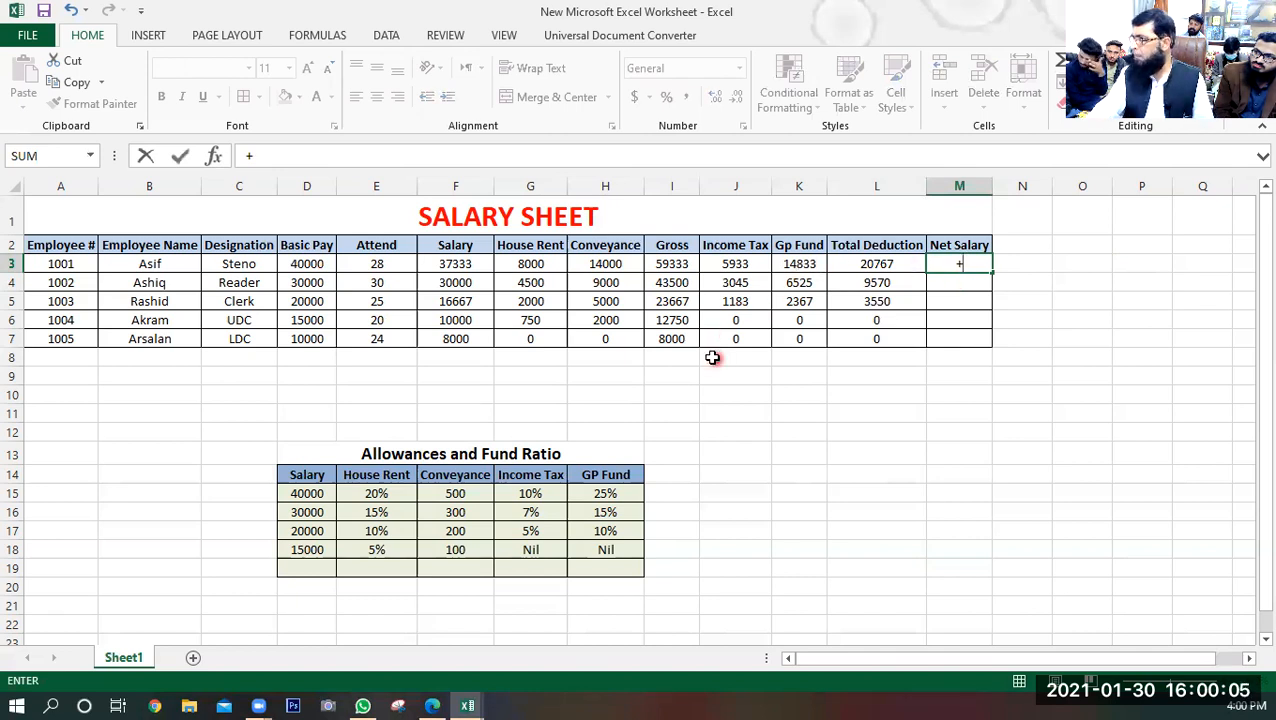
{"action": "left_click", "coordinate": [676, 269]}
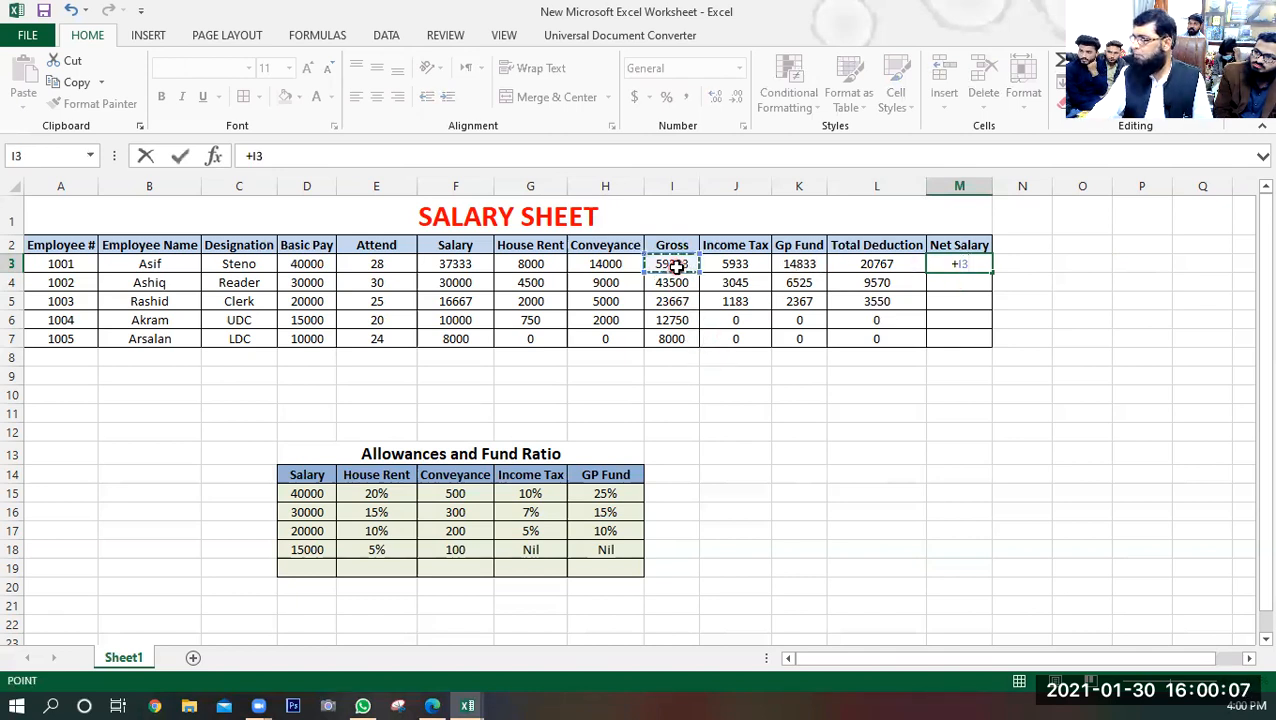
{"action": "type", "text": "-"}
{"action": "left_click", "coordinate": [868, 265]}
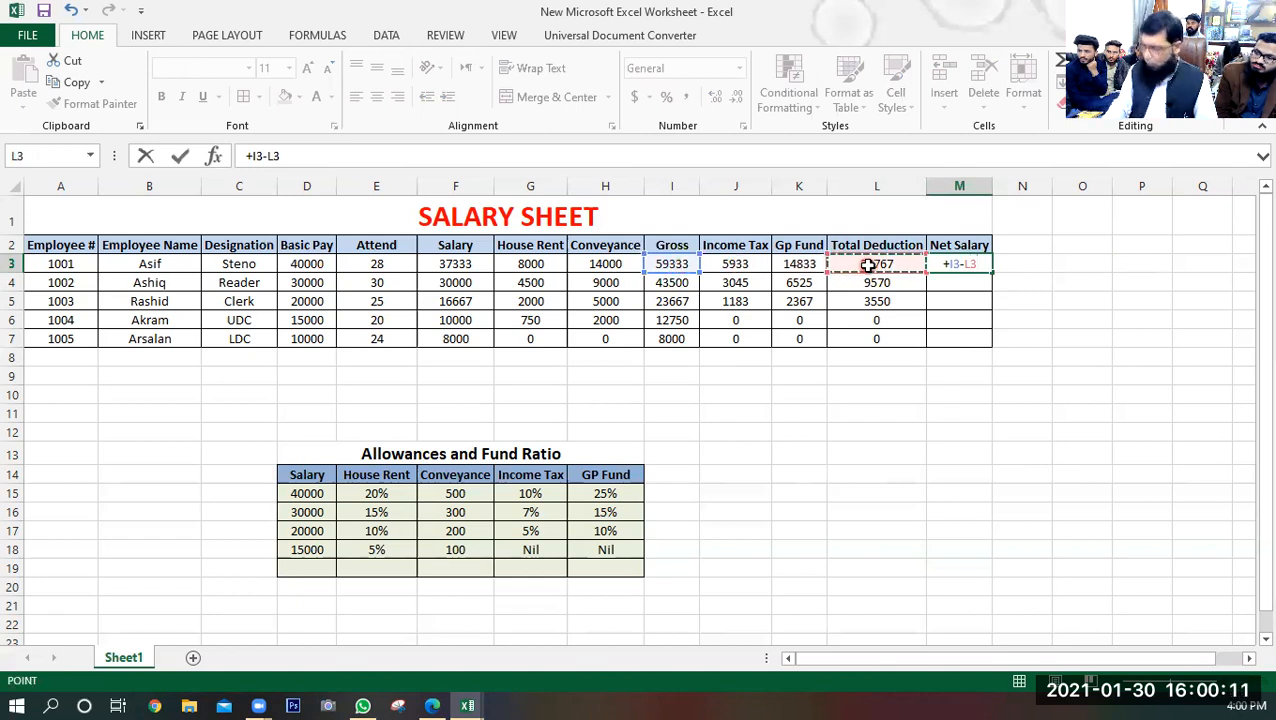
{"action": "key", "text": "Return"}
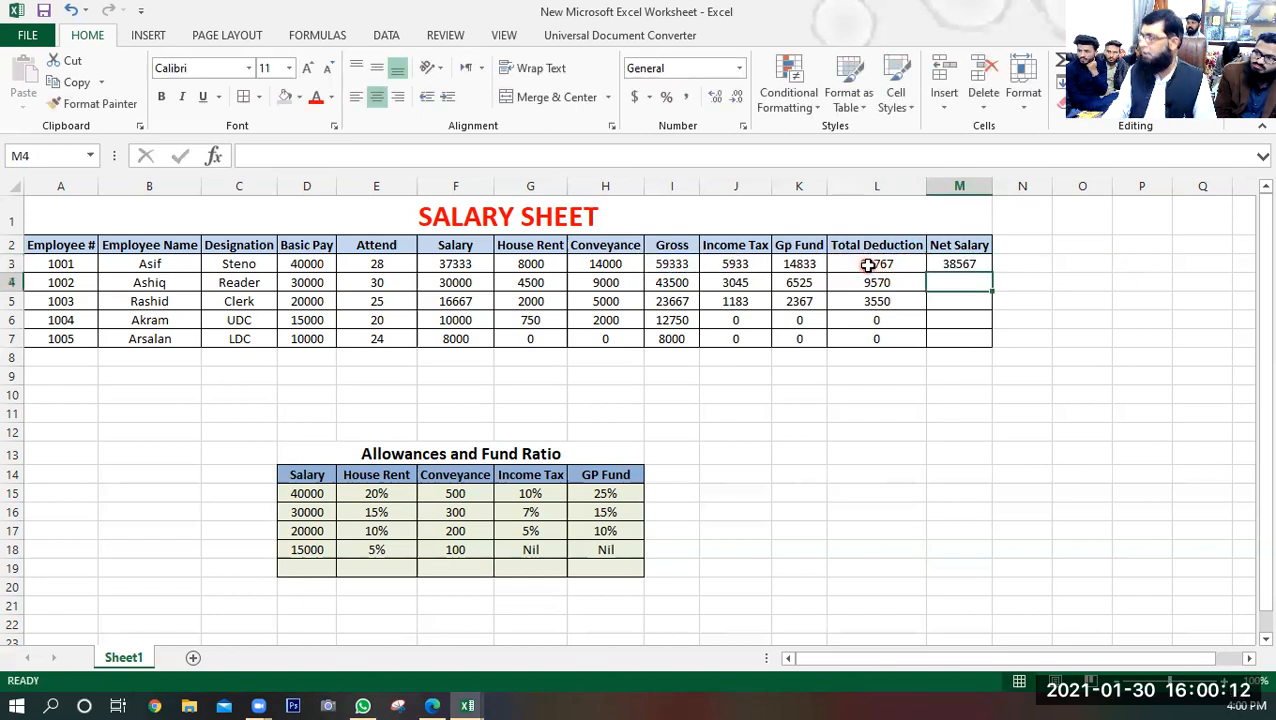
{"action": "left_click", "coordinate": [982, 262]}
{"action": "left_click_drag", "start_coordinate": [990, 268], "coordinate": [985, 341]}
{"action": "left_click", "coordinate": [917, 405]}
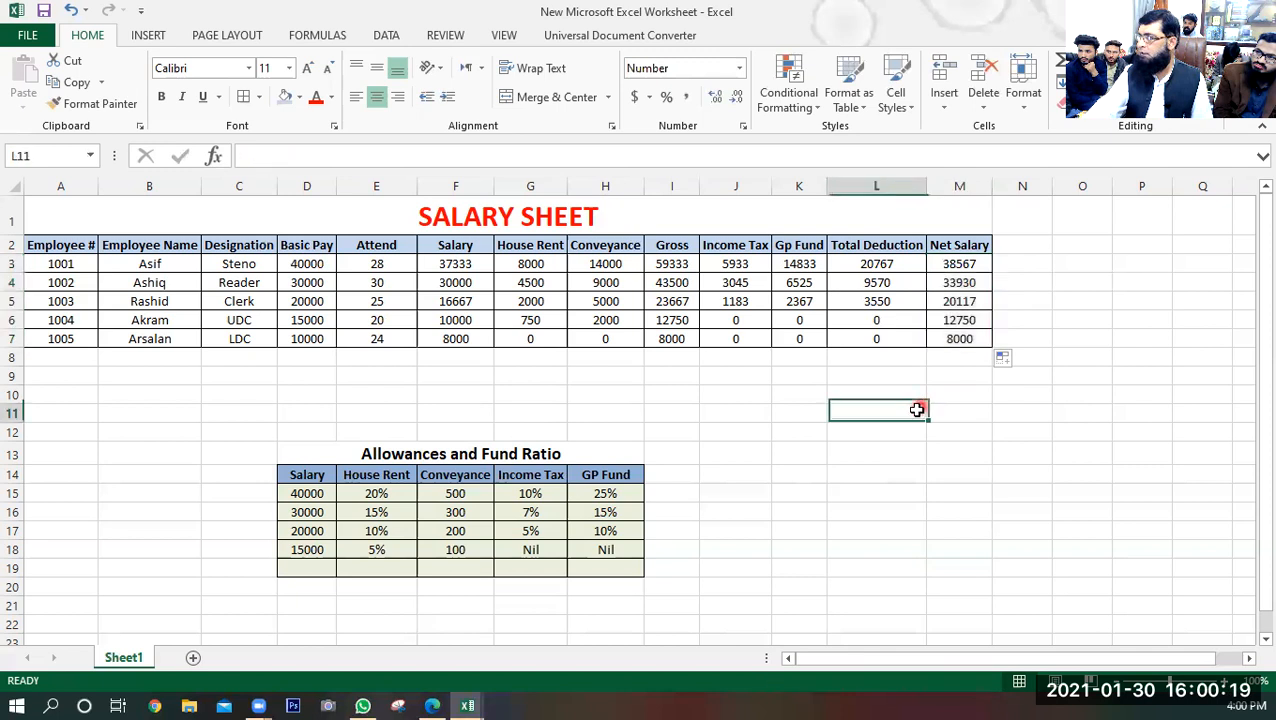
{"action": "left_click", "coordinate": [868, 530]}
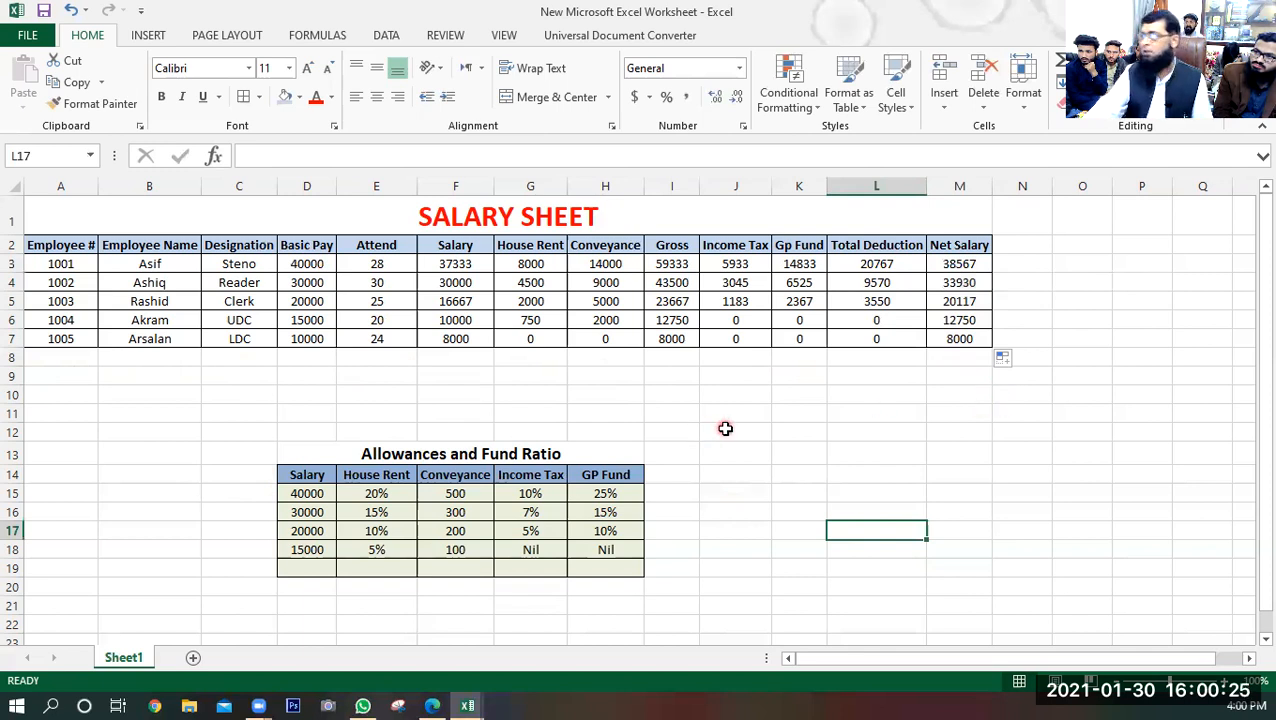
- Build a bordered total row across A8:M8, with A8:D8 merged and centred and labelled TOTAL
{"action": "left_click_drag", "start_coordinate": [45, 357], "coordinate": [975, 357]}
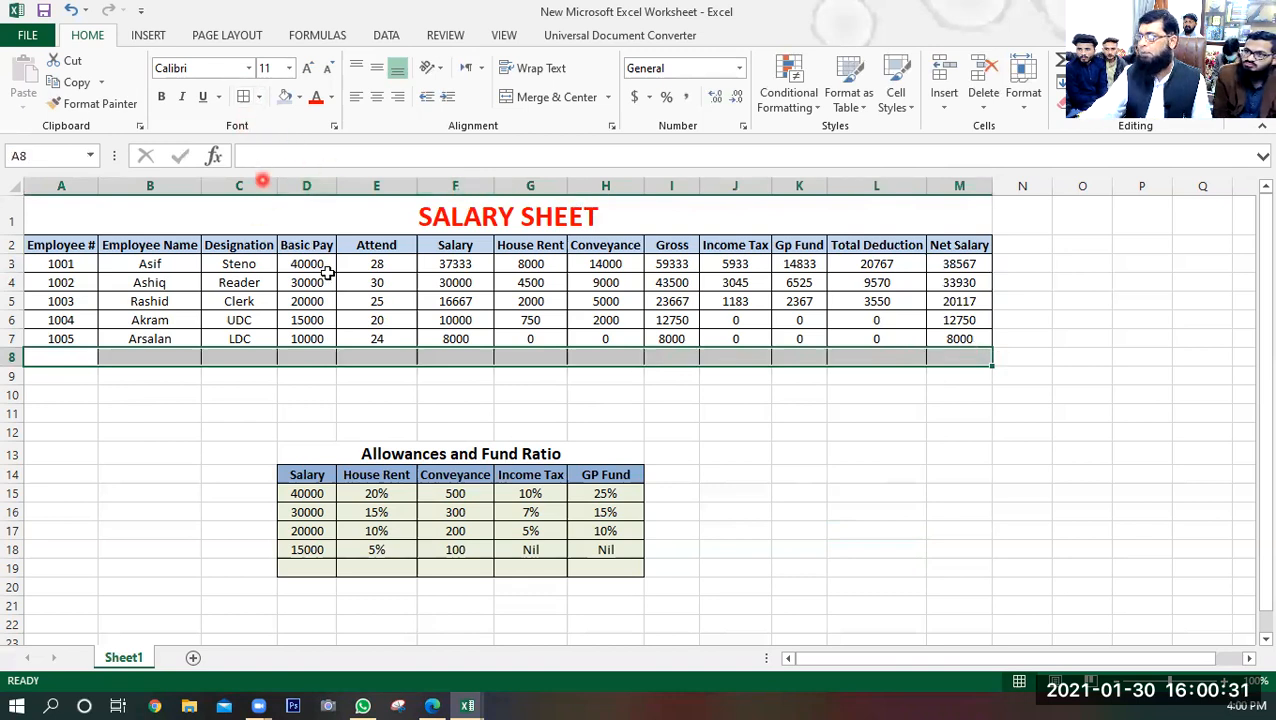
{"action": "left_click", "coordinate": [789, 464]}
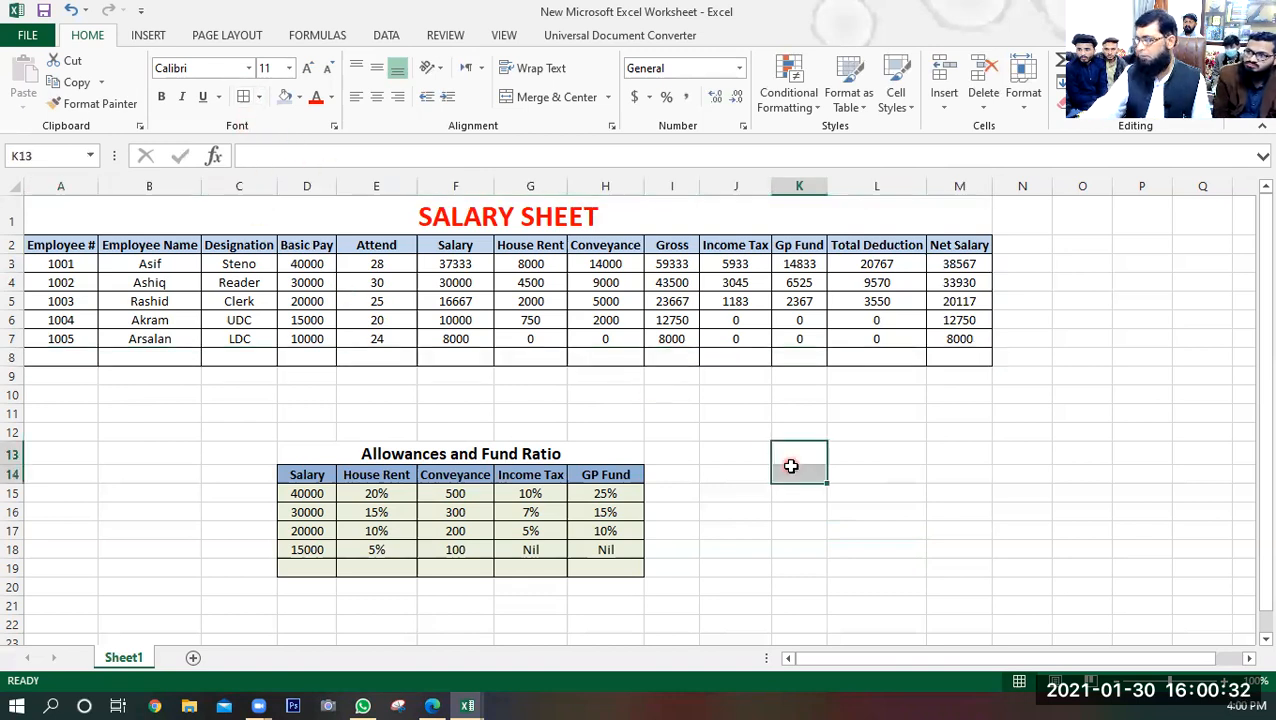
{"action": "left_click", "coordinate": [60, 358]}
{"action": "left_click_drag", "start_coordinate": [110, 357], "coordinate": [279, 361]}
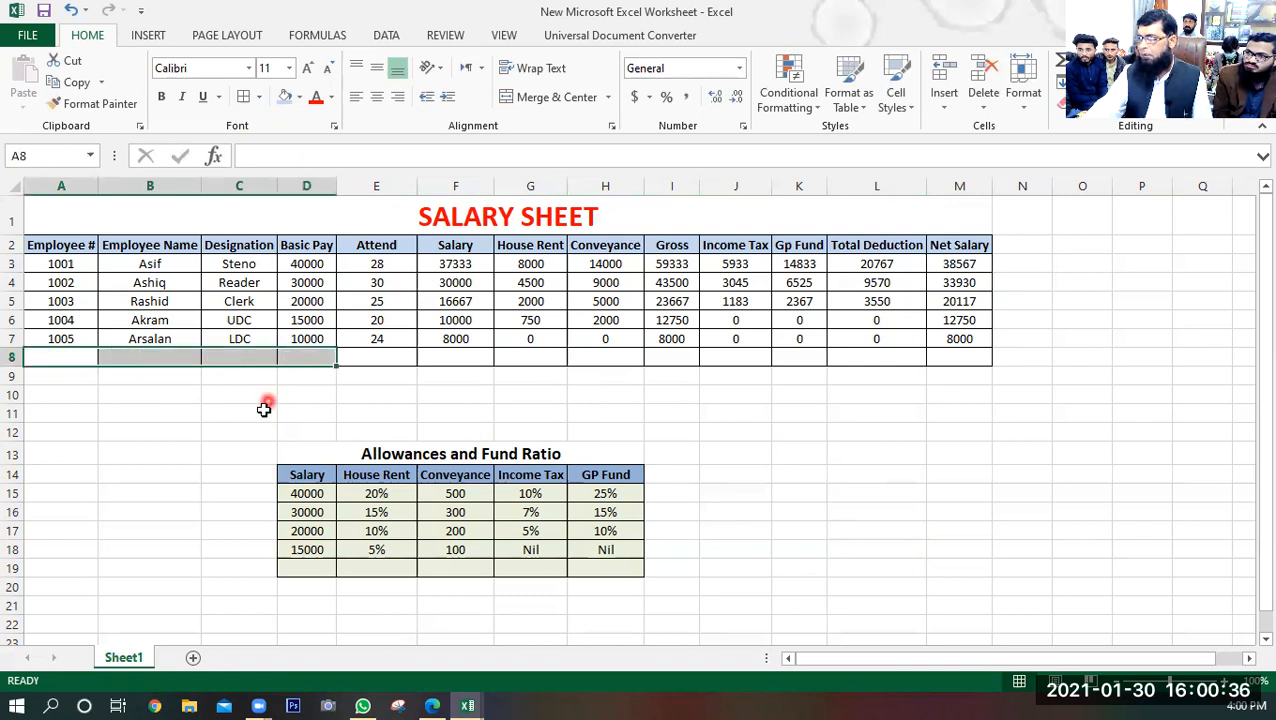
{"action": "left_click", "coordinate": [575, 104]}
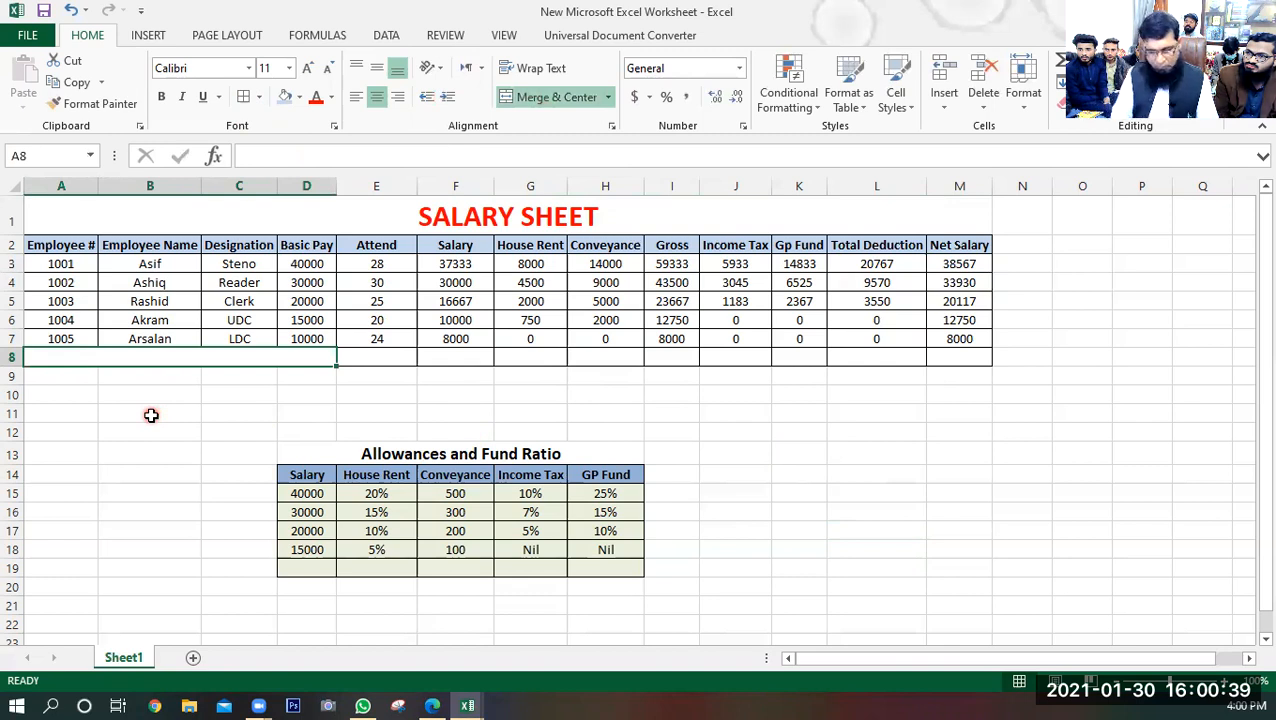
{"action": "type", "text": "TP"}
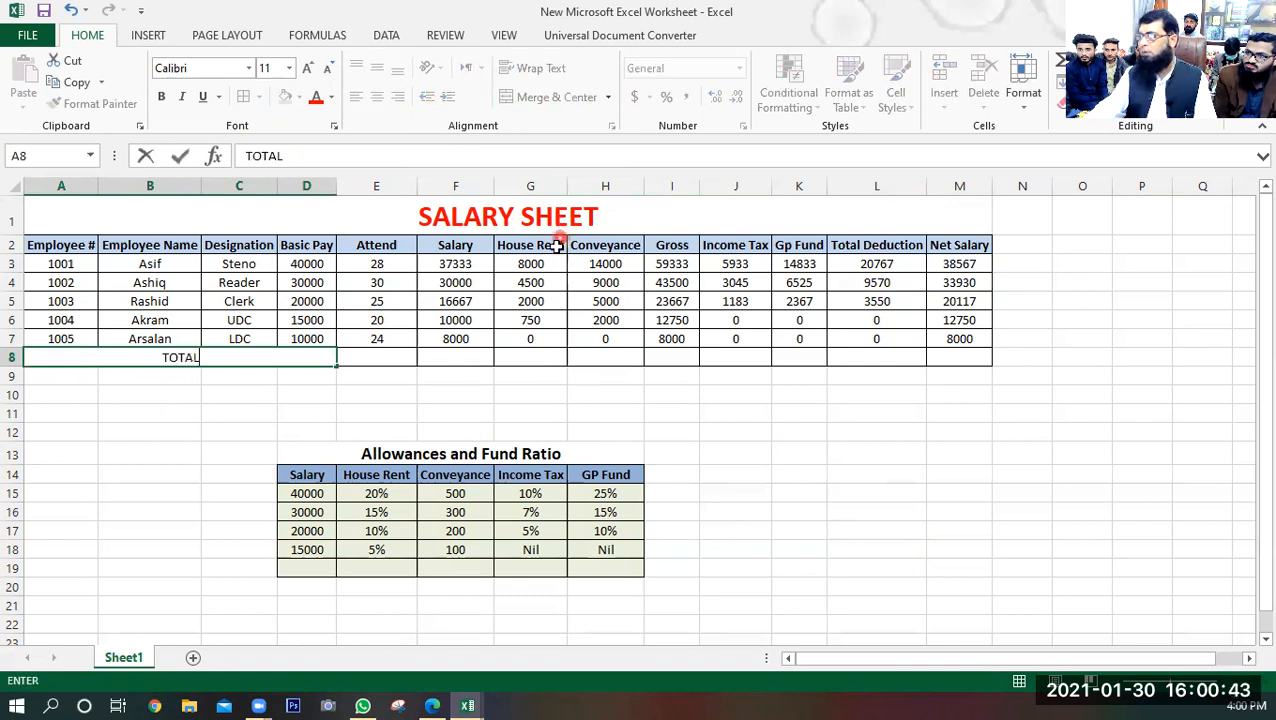
{"action": "left_click", "coordinate": [404, 391]}
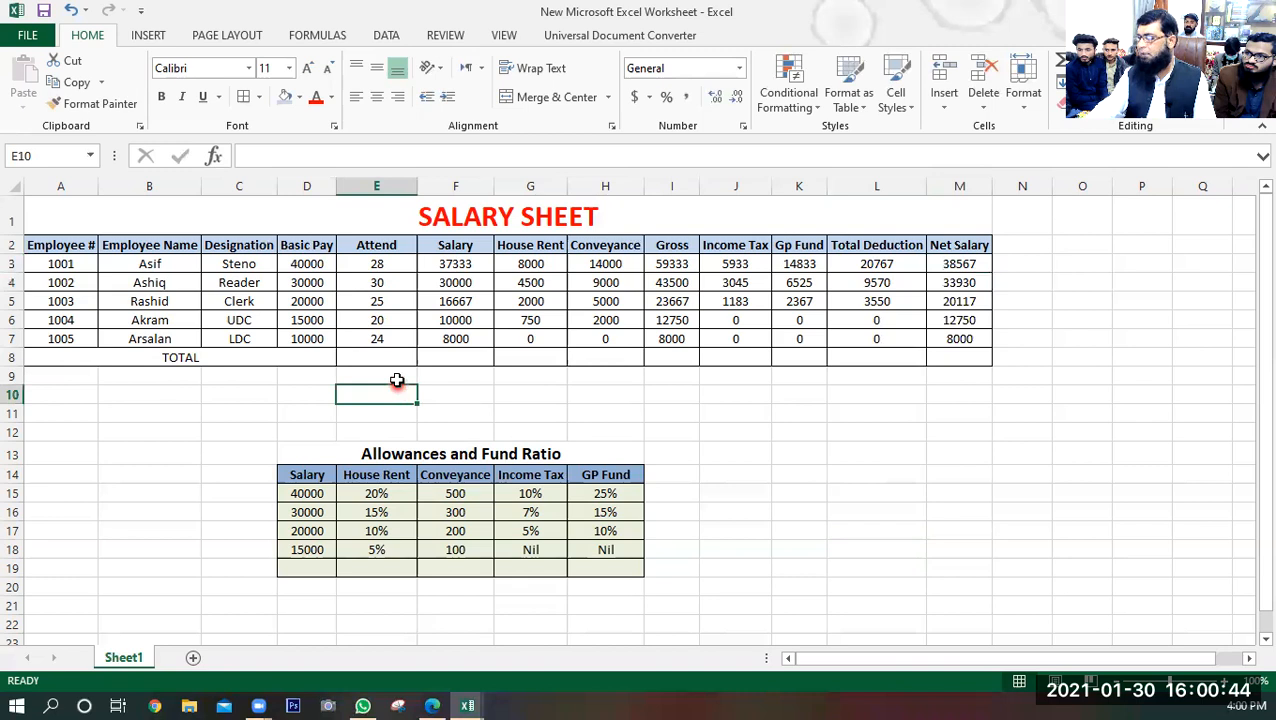
- Total the Salary column in F8 with the formula =SUM(F3:F7)
{"action": "left_click", "coordinate": [455, 357]}
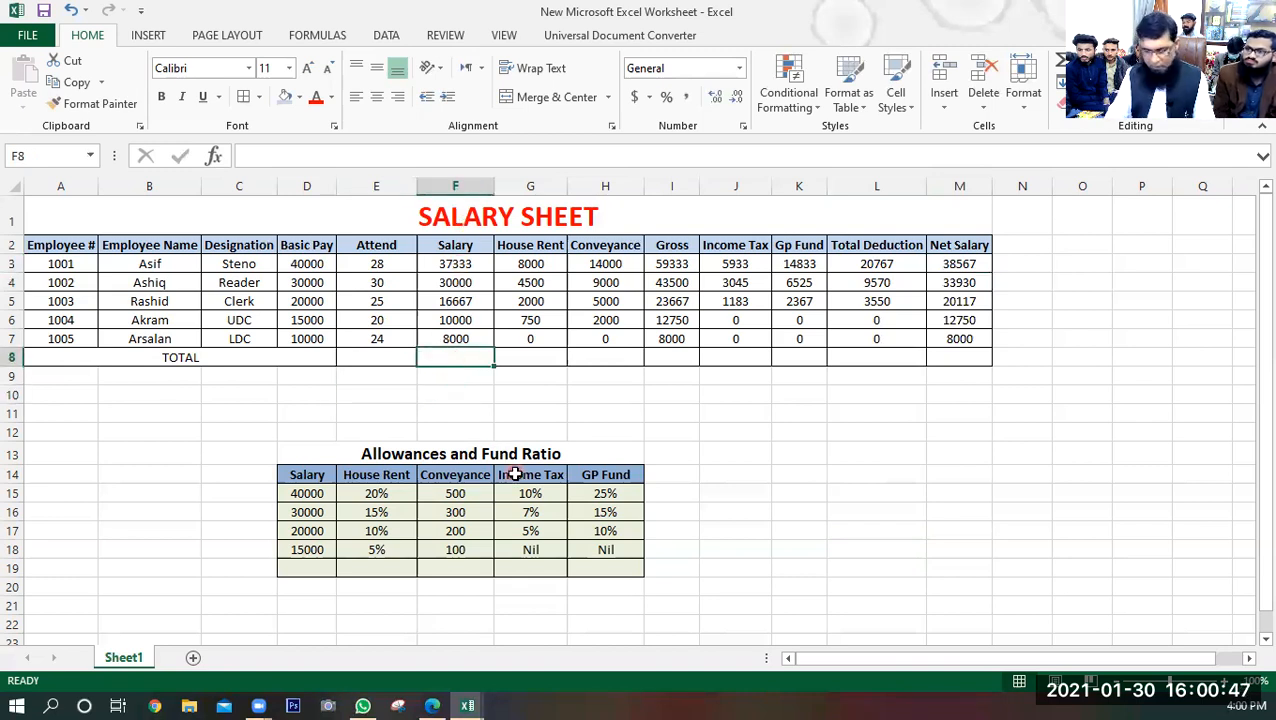
{"action": "key", "text": "alt+equal"}
{"action": "key", "text": "Return"}
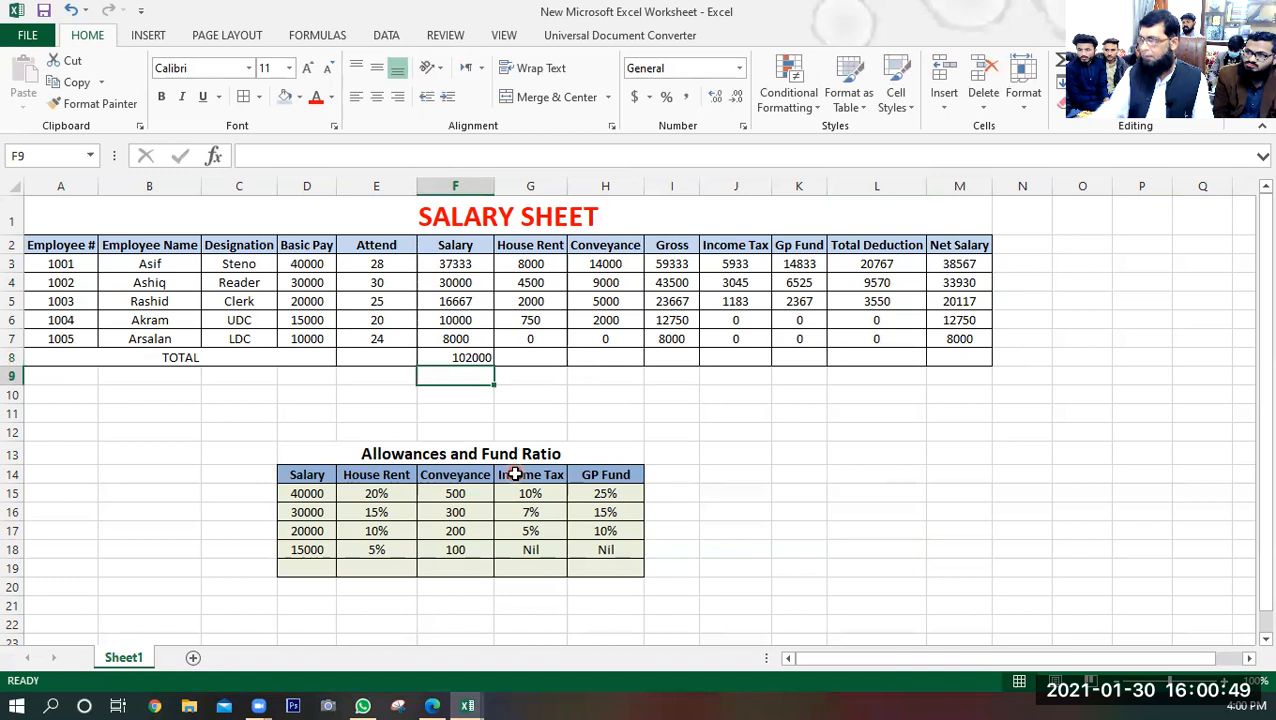
- Centre the salary total in F8 and copy its formula across through M8
{"action": "left_click", "coordinate": [456, 357]}
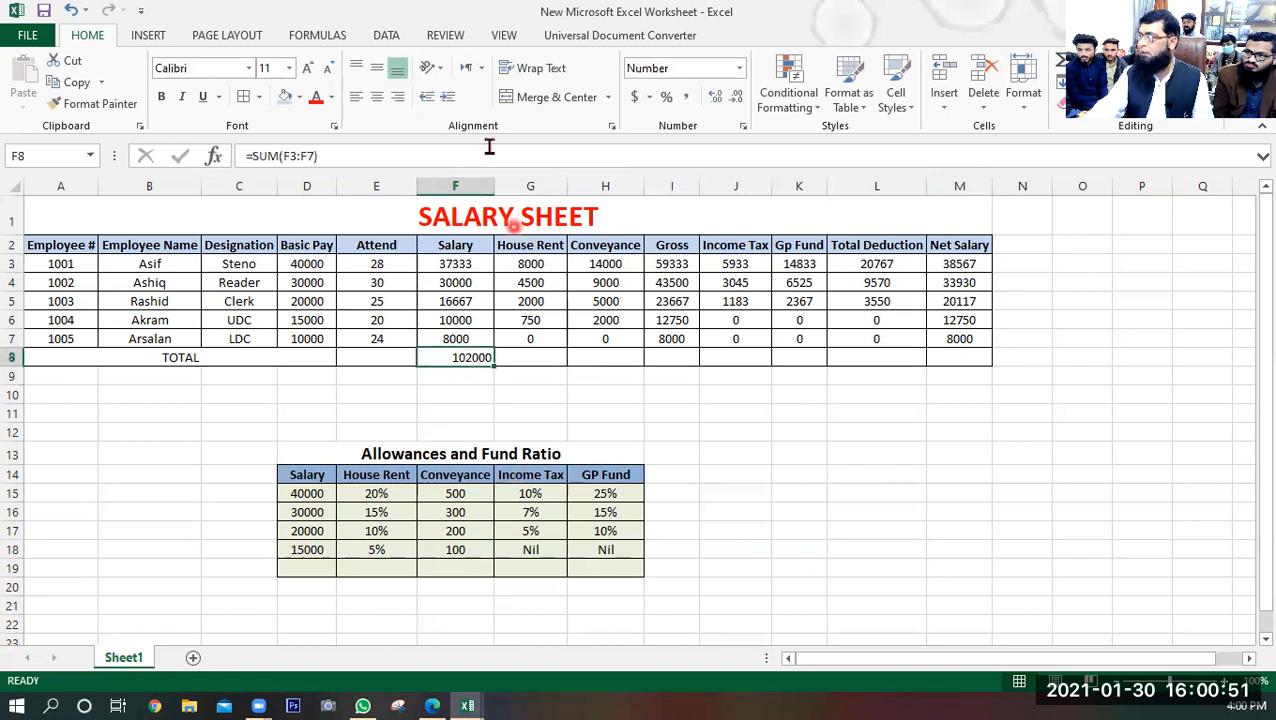
{"action": "left_click", "coordinate": [379, 100]}
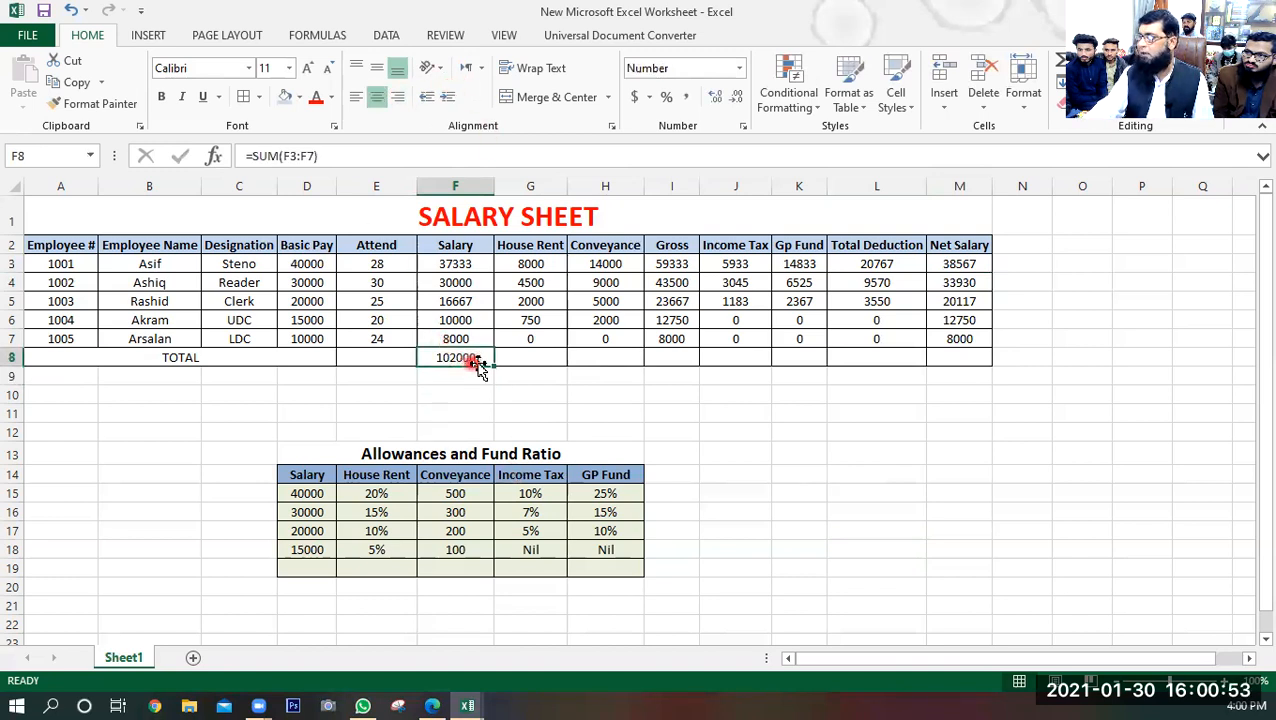
{"action": "left_click_drag", "start_coordinate": [493, 362], "coordinate": [975, 386]}
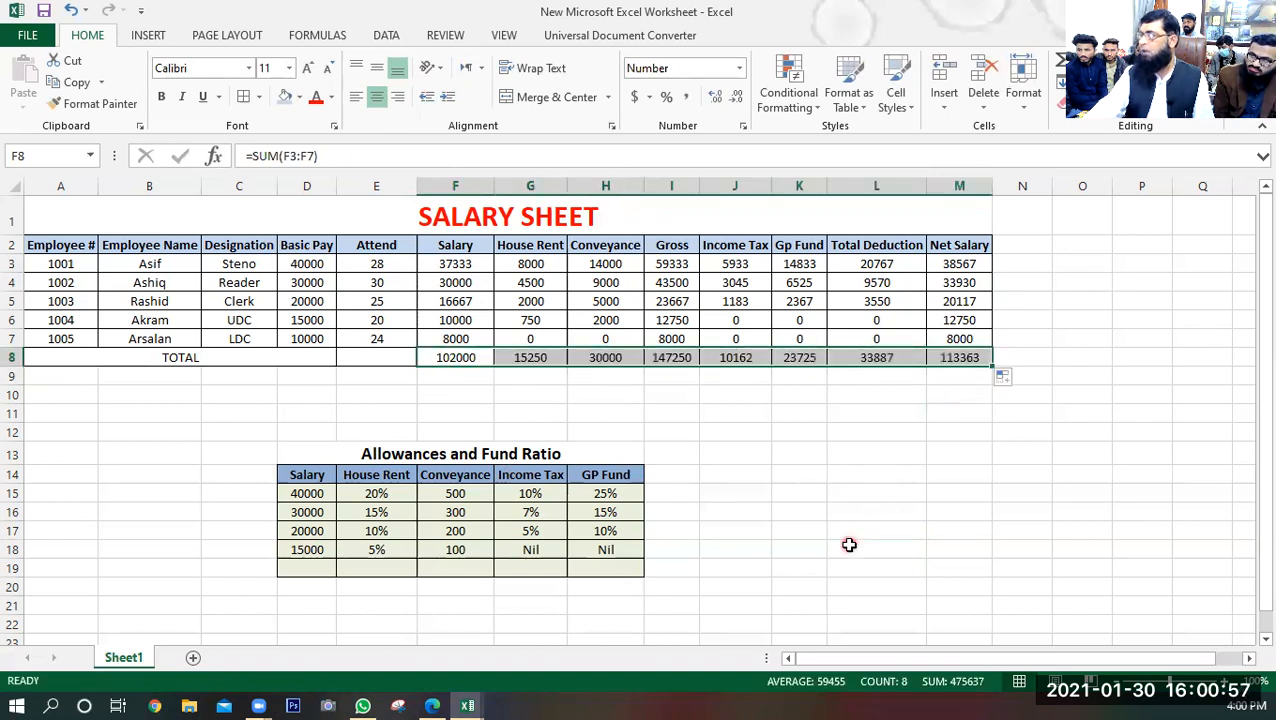
{"action": "left_click", "coordinate": [800, 481]}
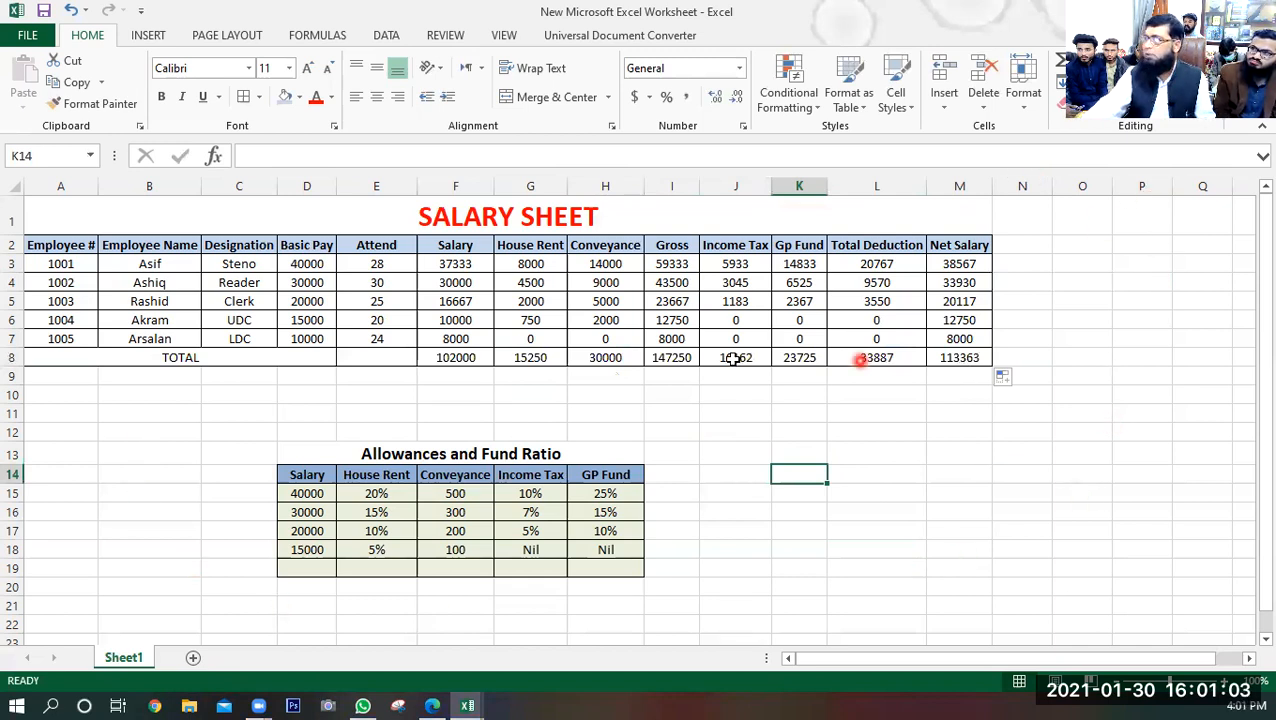
- Hide the worksheet gridlines
{"action": "left_click", "coordinate": [504, 36]}
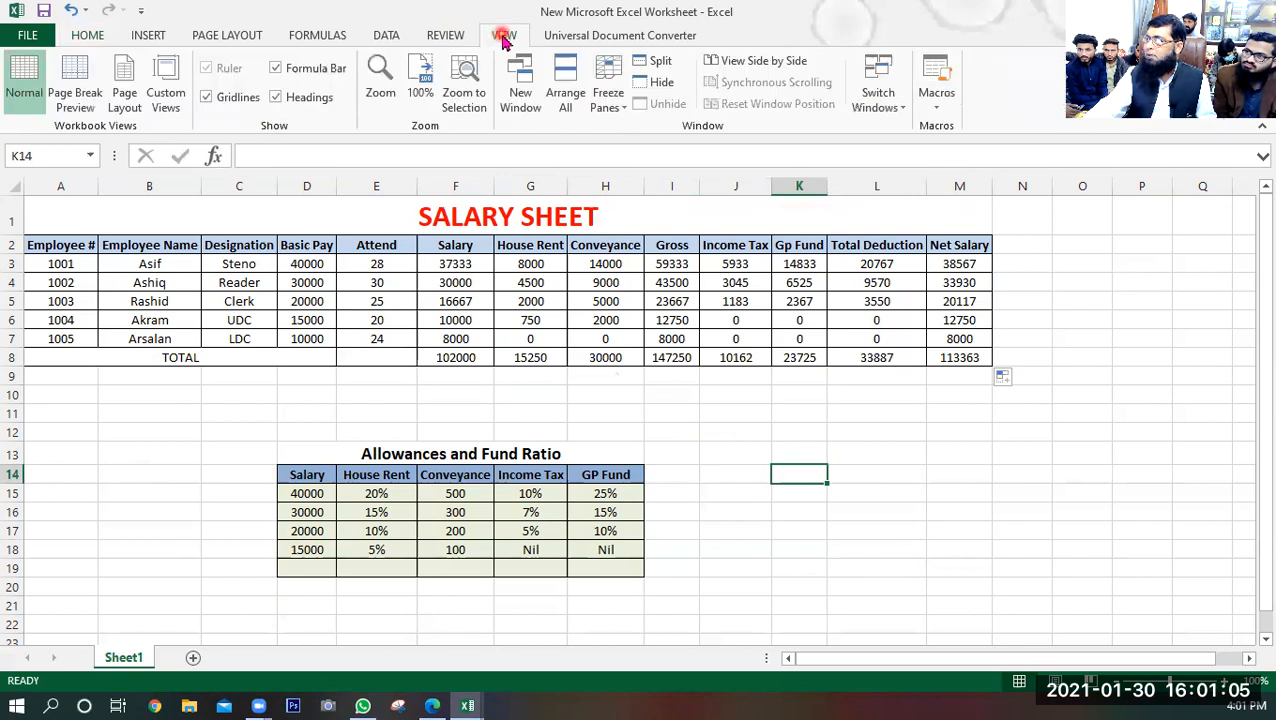
{"action": "left_click", "coordinate": [207, 98]}
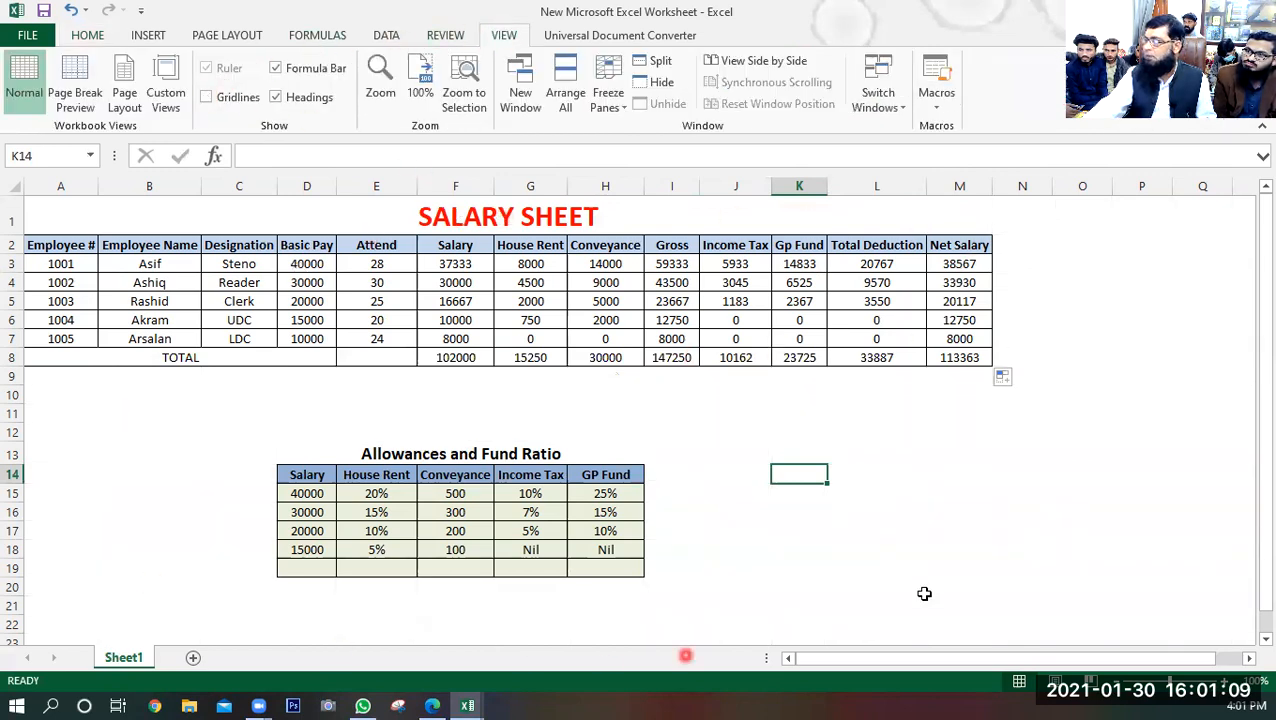